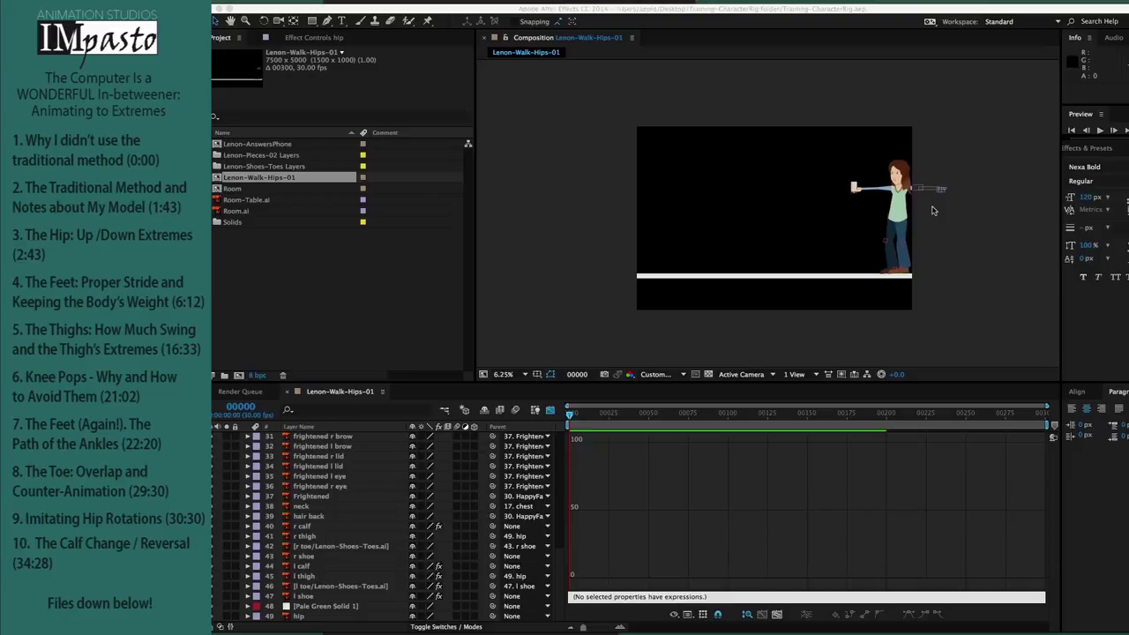
# Step: Hide the hair back, calf and thigh layers so only the hip and shoes remain visible
pyautogui.moveTo(207, 488); pyautogui.dragTo(208, 544)
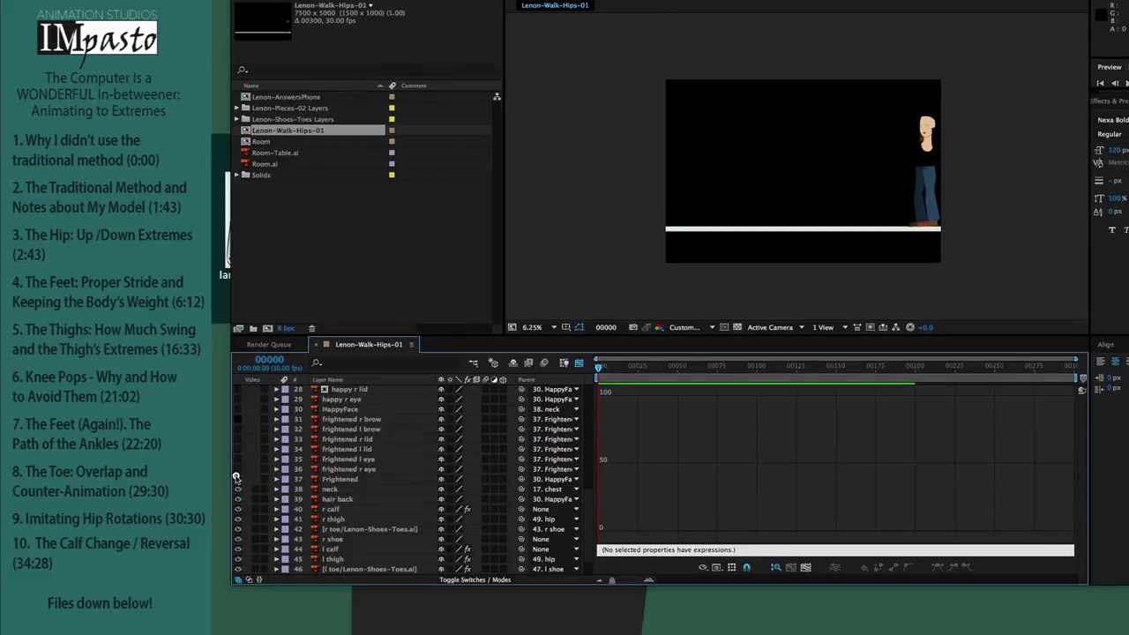
pyautogui.click(237, 499)
pyautogui.scroll(-1, 342, 454)
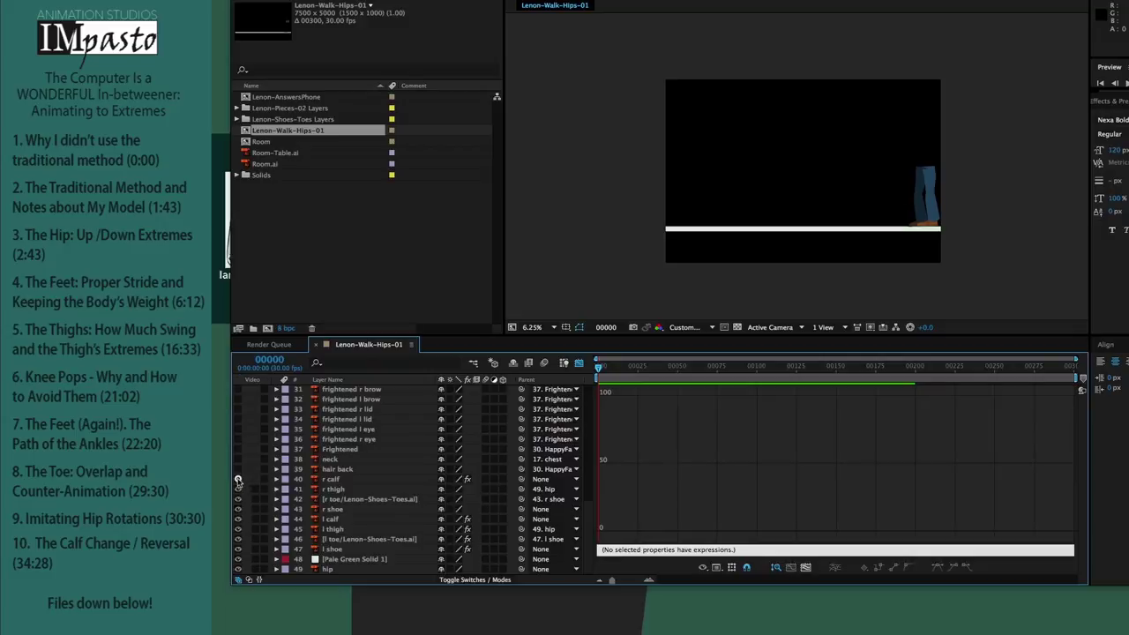
pyautogui.click(237, 479)
pyautogui.click(237, 488)
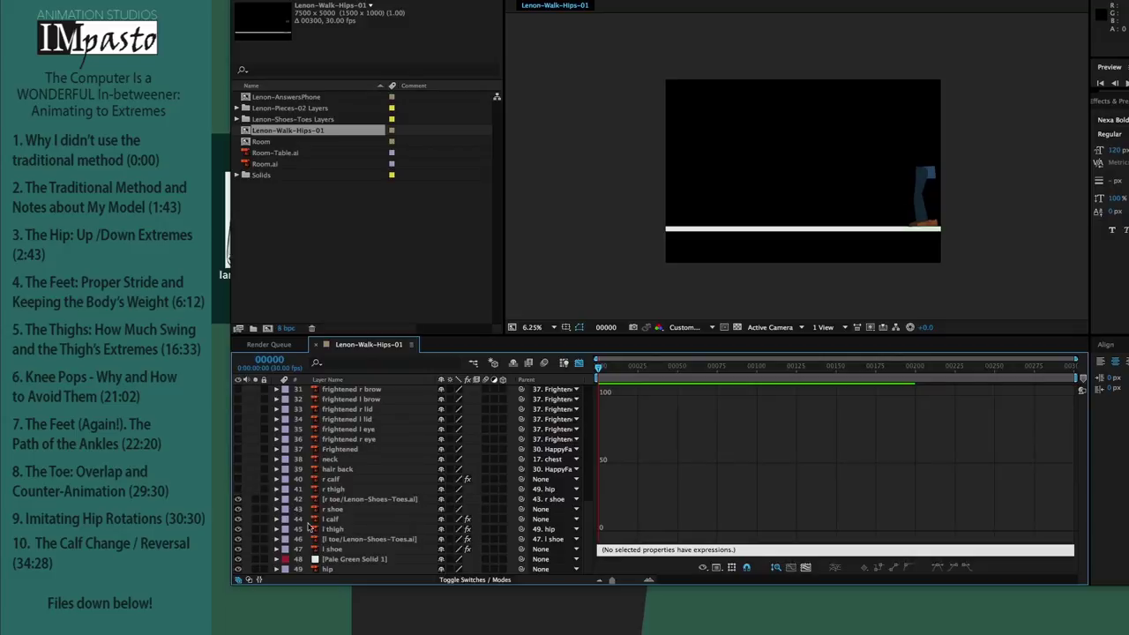
pyautogui.click(238, 528)
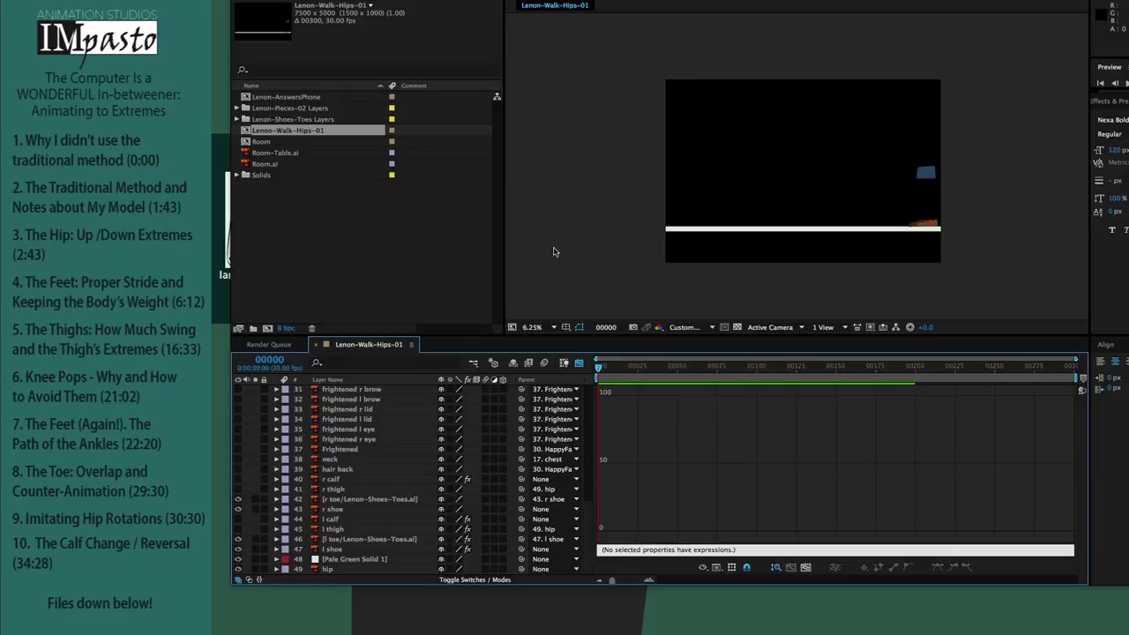
# Step: Zoom the comp to 12.5%, select the hip piece and plot its X Position curve
pyautogui.press('super+equal')
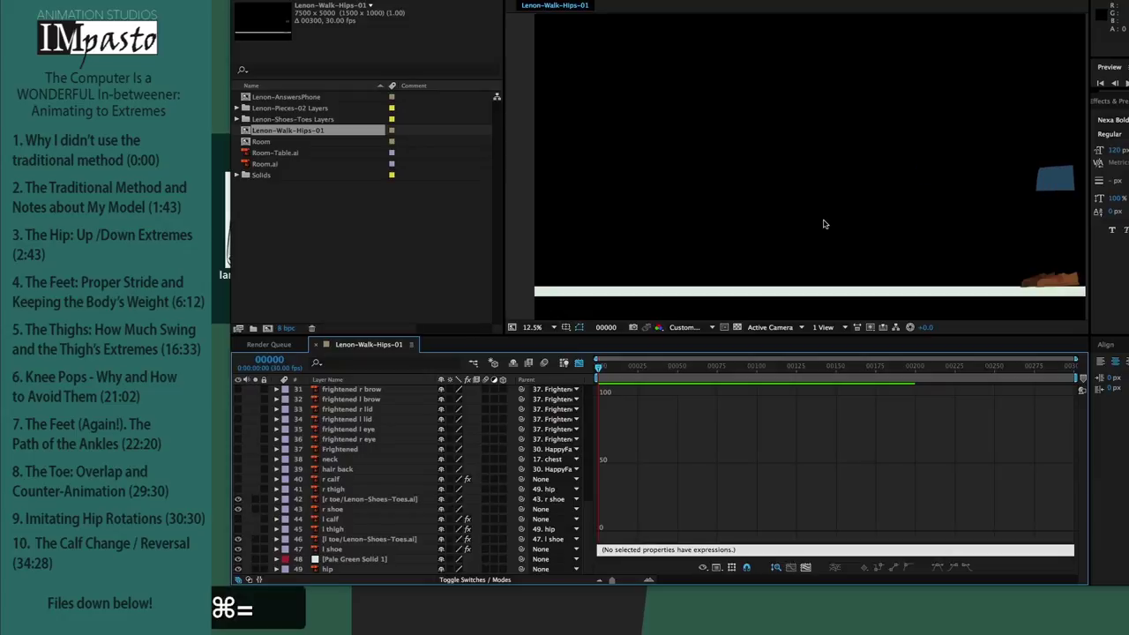
pyautogui.press('space')
pyautogui.moveTo(826, 225); pyautogui.dragTo(686, 197)
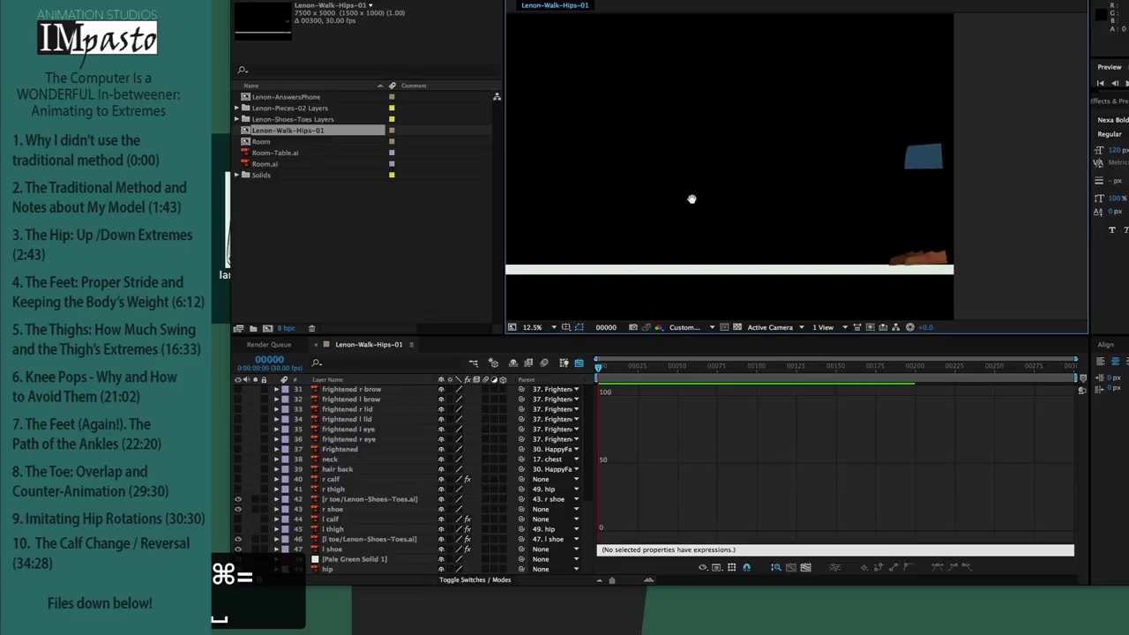
pyautogui.click(924, 163)
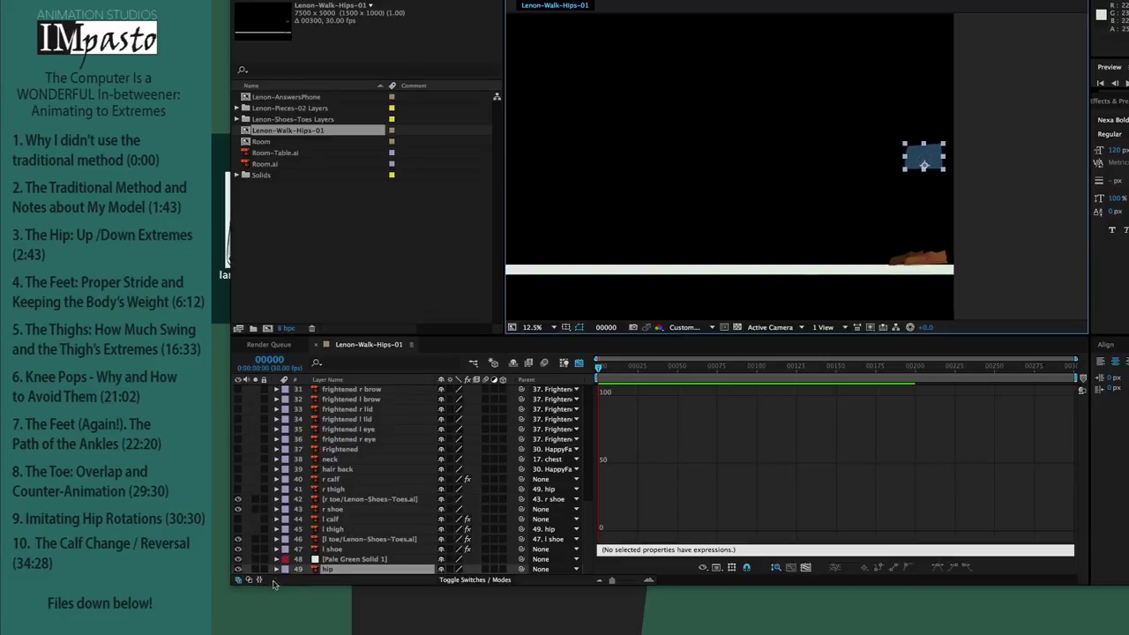
pyautogui.click(276, 569)
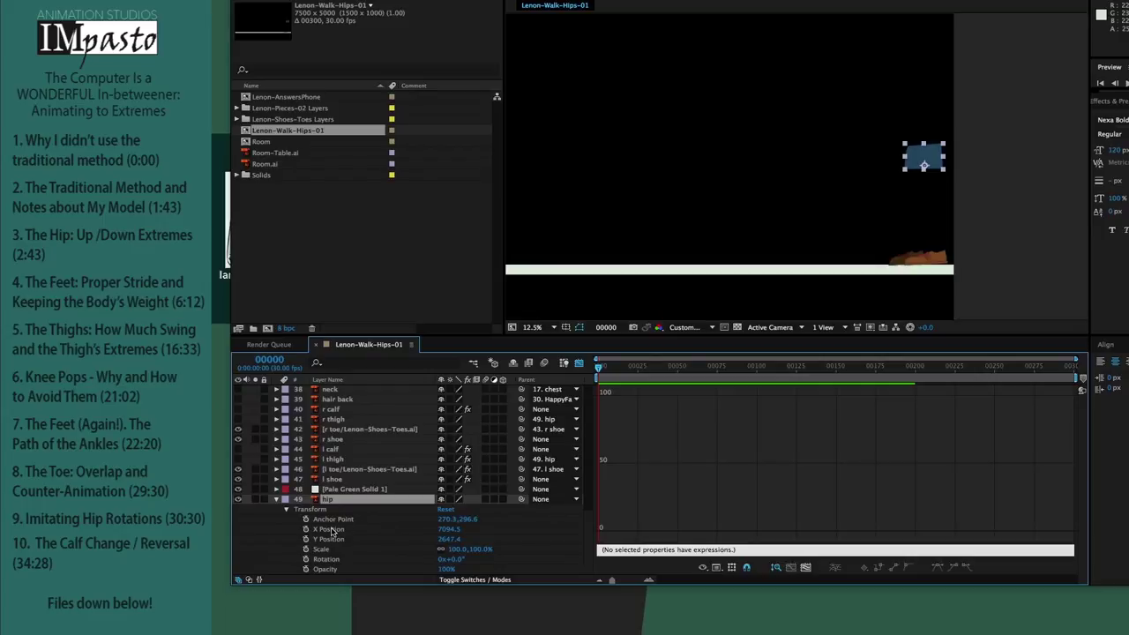
pyautogui.click(332, 530)
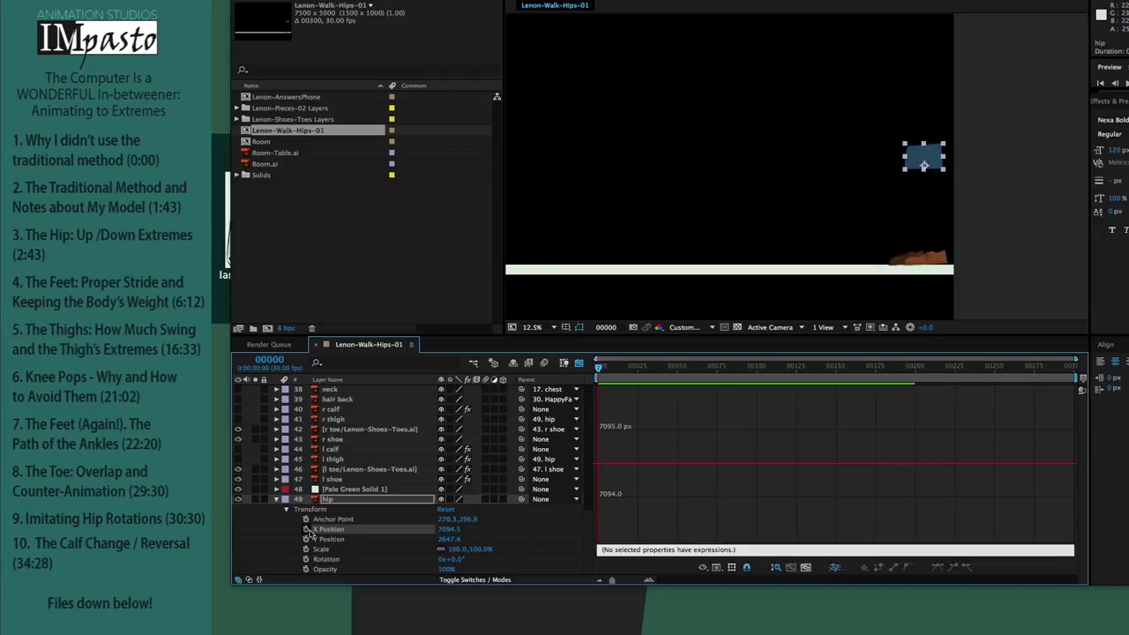
# Step: Key the hip's X Position at frame 0 and move the hip far left by frame 200
pyautogui.click(306, 530)
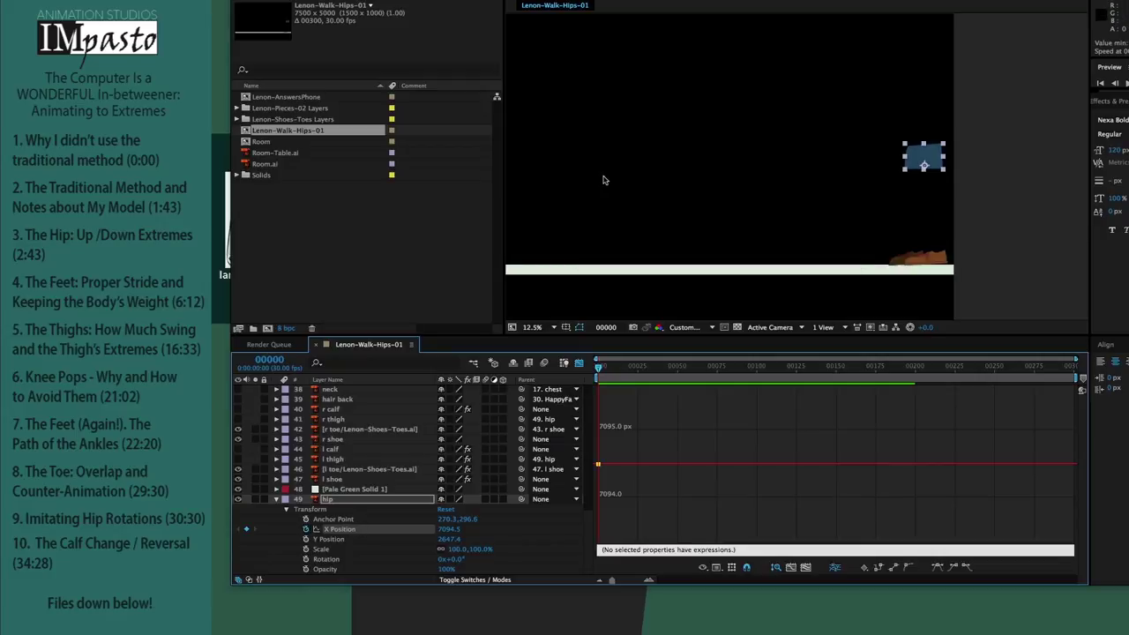
pyautogui.moveTo(719, 159); pyautogui.dragTo(737, 167)
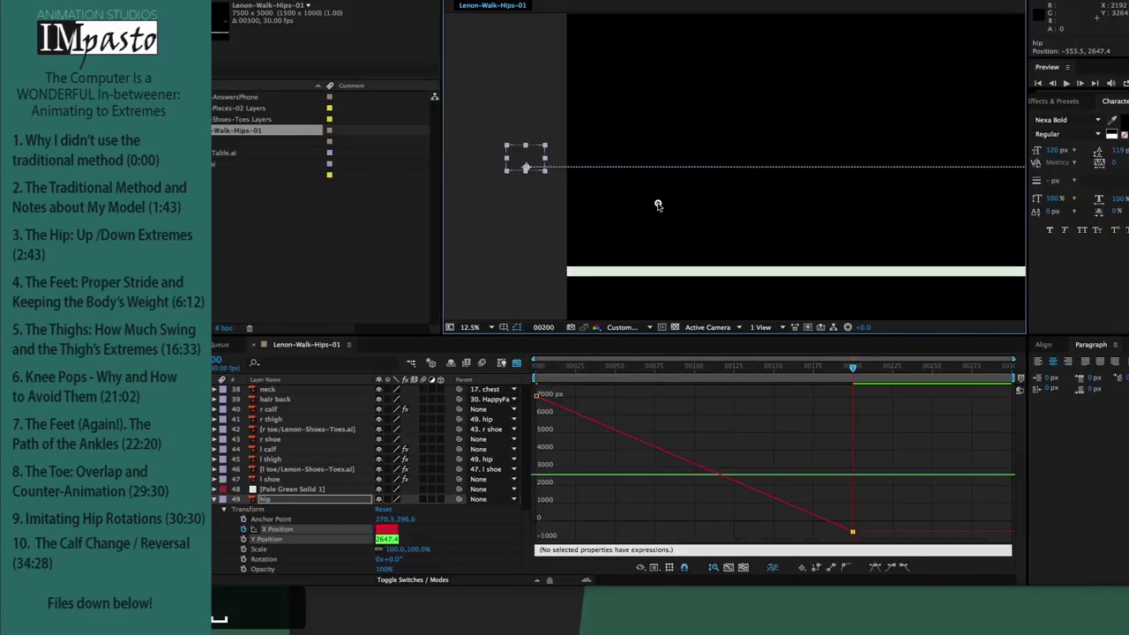
pyautogui.moveTo(657, 205); pyautogui.dragTo(578, 201)
pyautogui.press('super+minus')
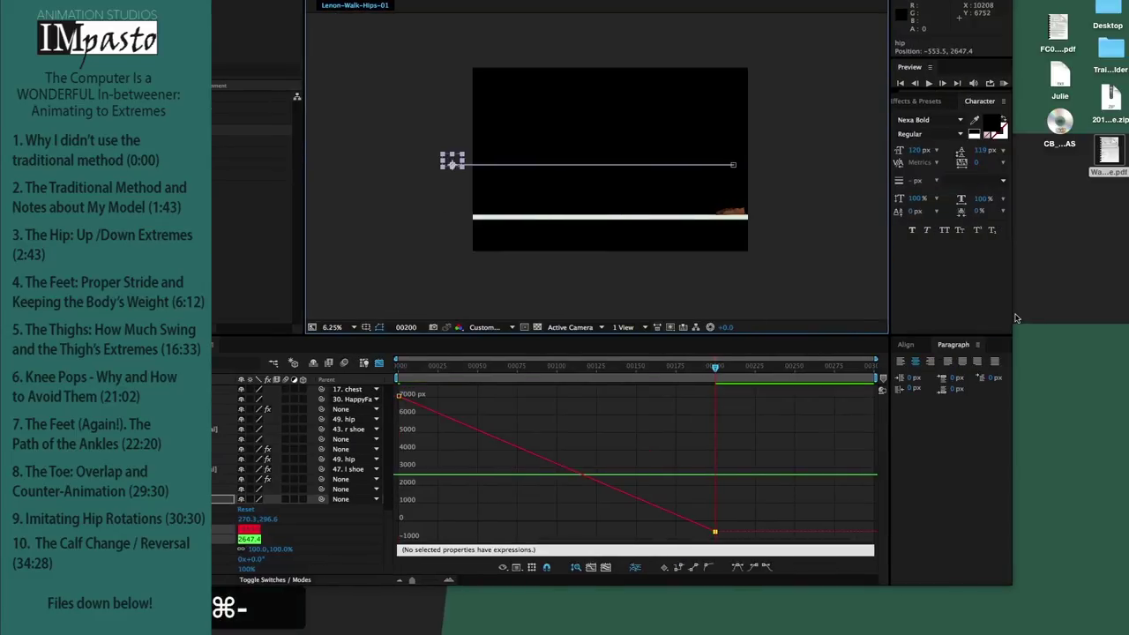
pyautogui.moveTo(1017, 314); pyautogui.dragTo(1057, 313)
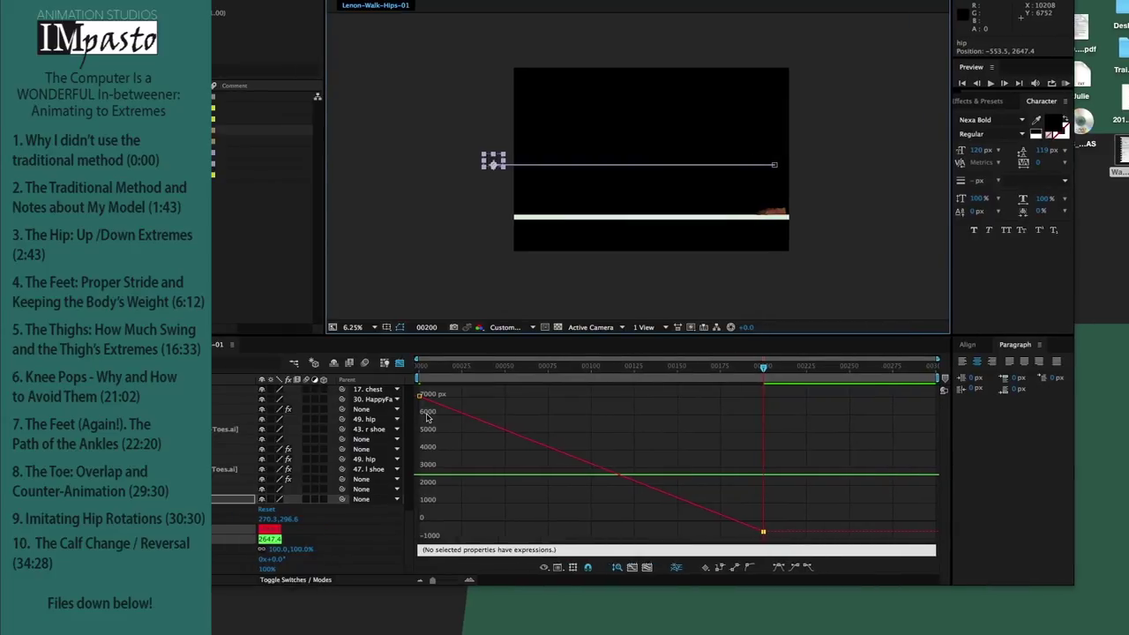
pyautogui.click(417, 368)
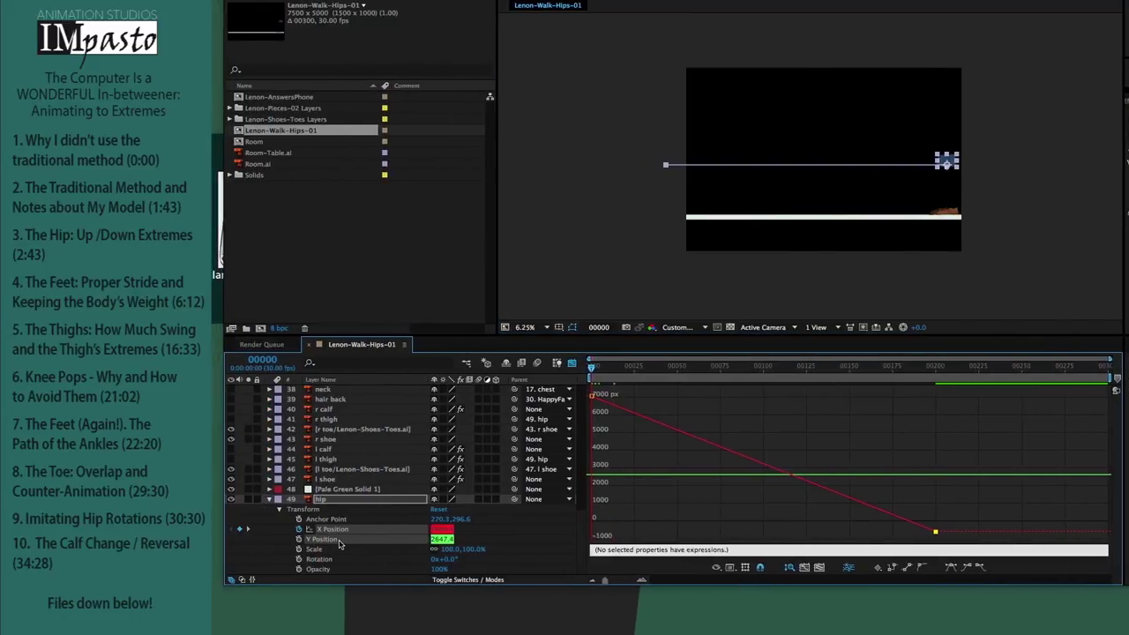
pyautogui.click(339, 542)
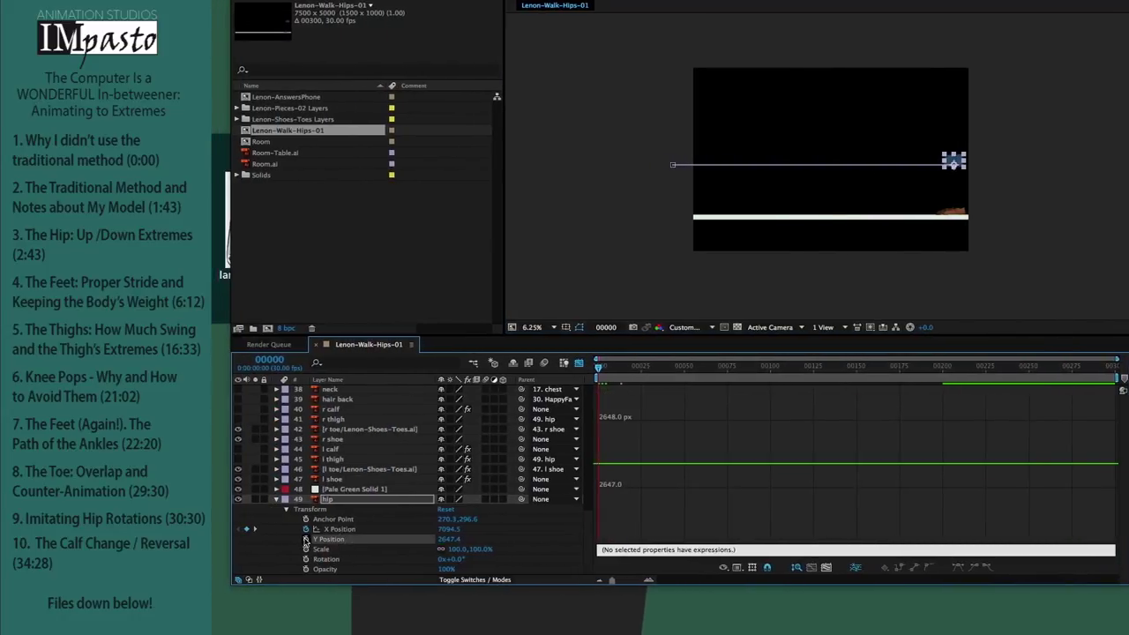
# Step: Confirm the hip's Position is separated and start keyframing its Y Position at frame 0
pyautogui.rightClick(335, 530)
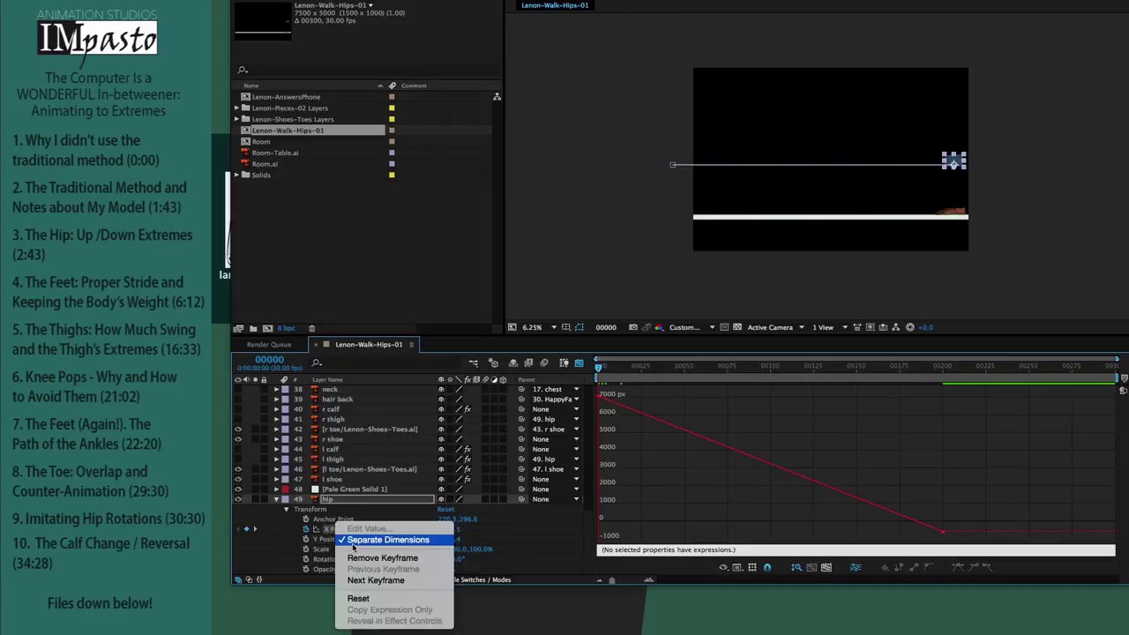
pyautogui.click(280, 555)
pyautogui.click(309, 540)
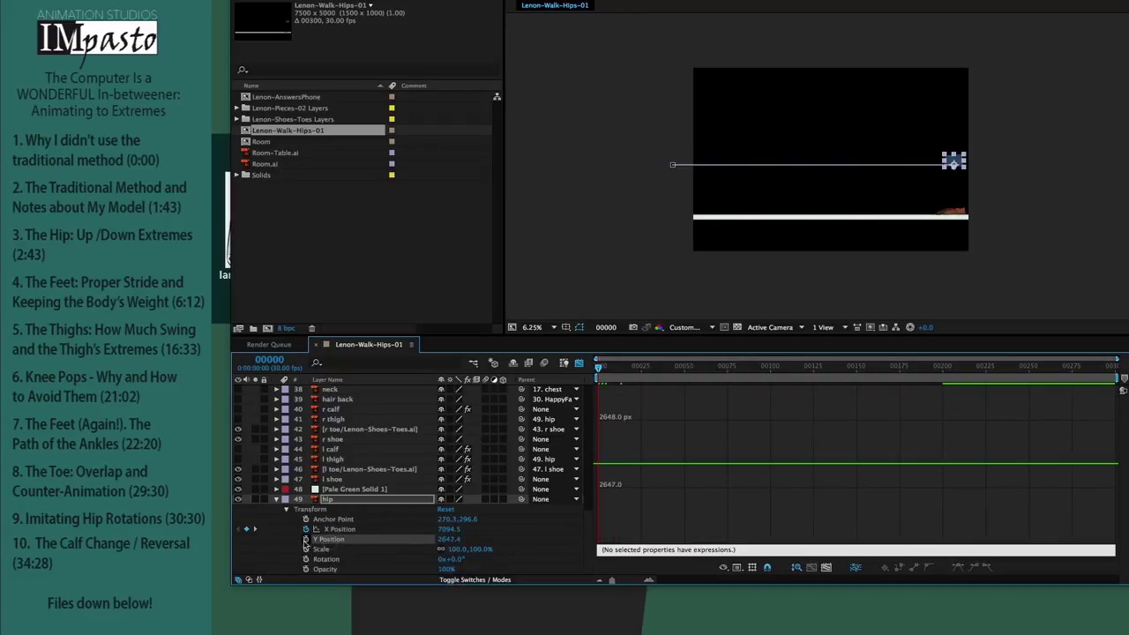
pyautogui.click(306, 539)
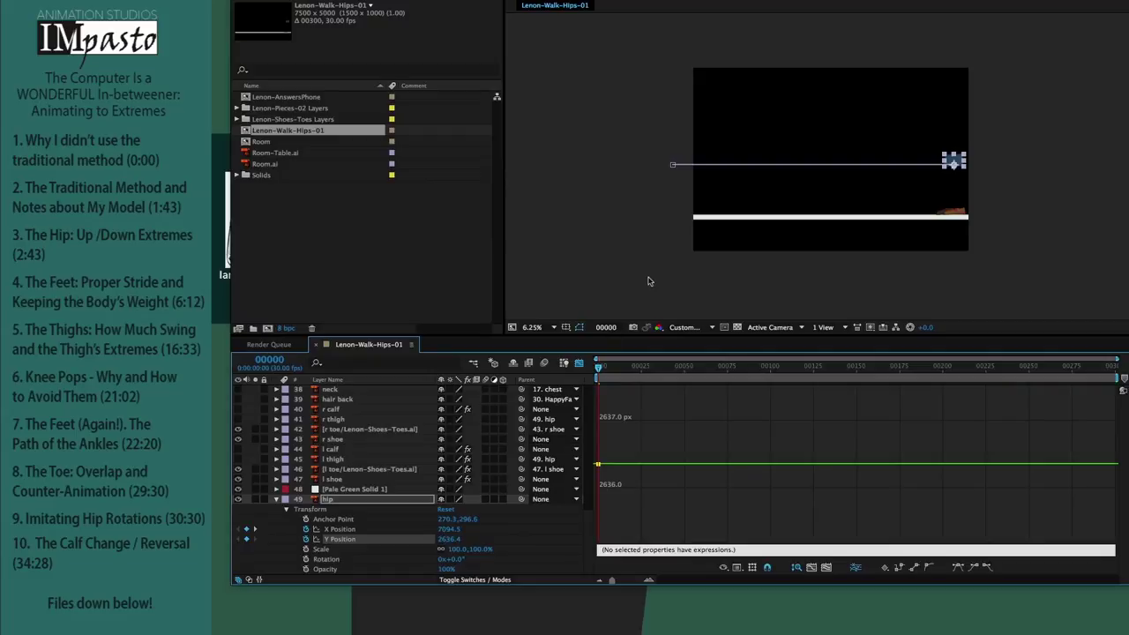
# Step: At frame 8, lower the hip to a Y Position of about 2707.4
pyautogui.press('super+equal')
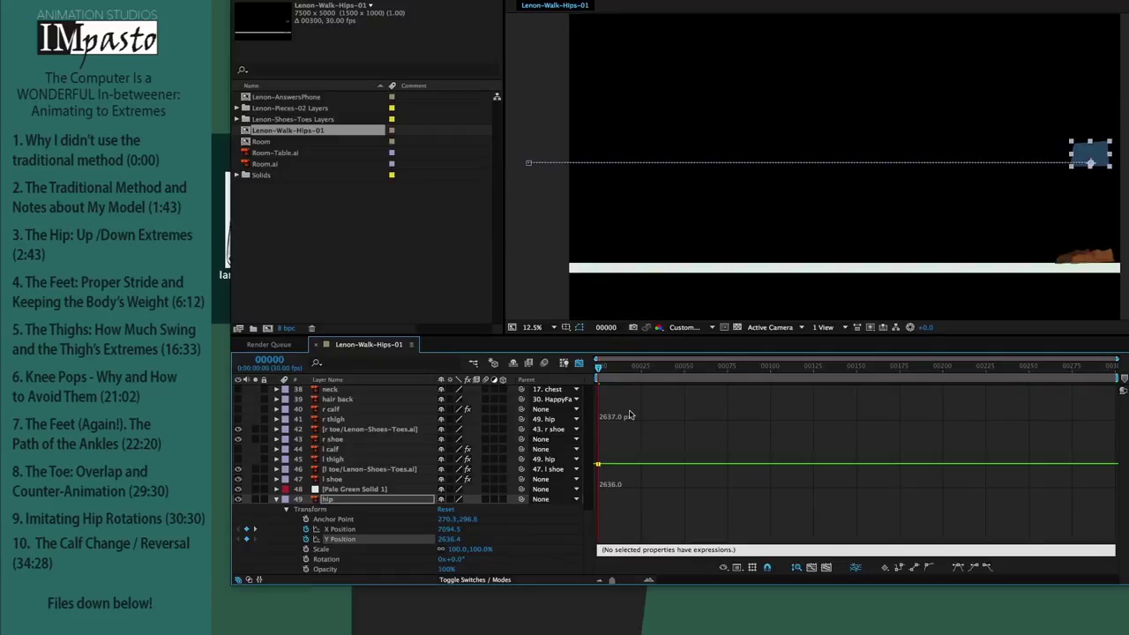
pyautogui.press('super+Right')
pyautogui.press('super+Right')
pyautogui.press('super+Right')
pyautogui.press('super+Right')
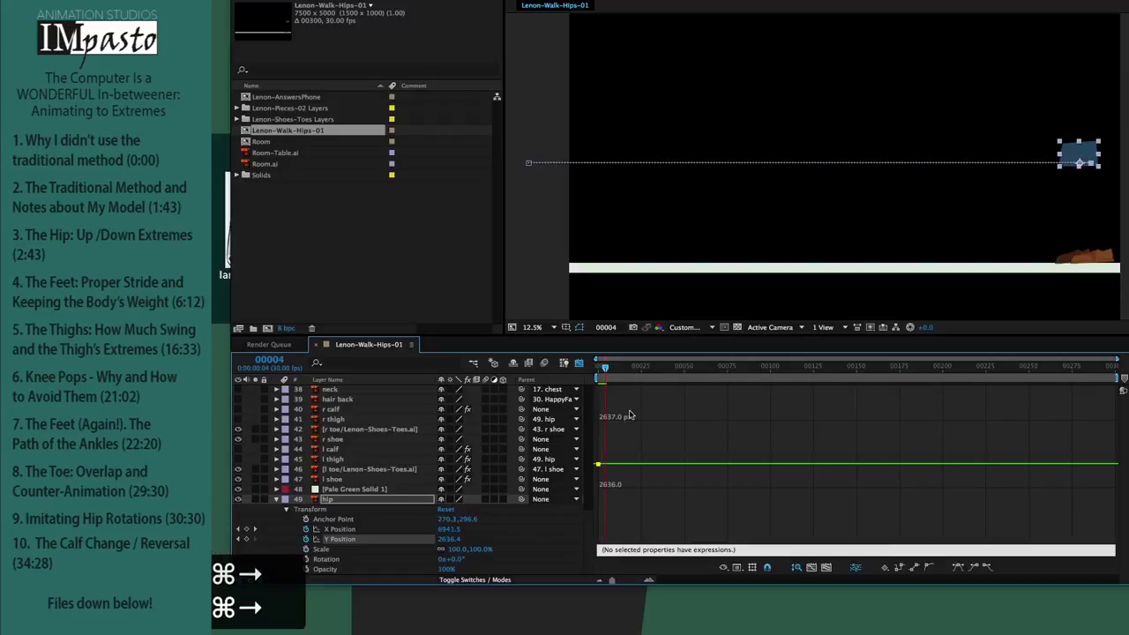
pyautogui.press('super+Right')
pyautogui.press('super+Right')
pyautogui.press('super+Right')
pyautogui.press('super+Right')
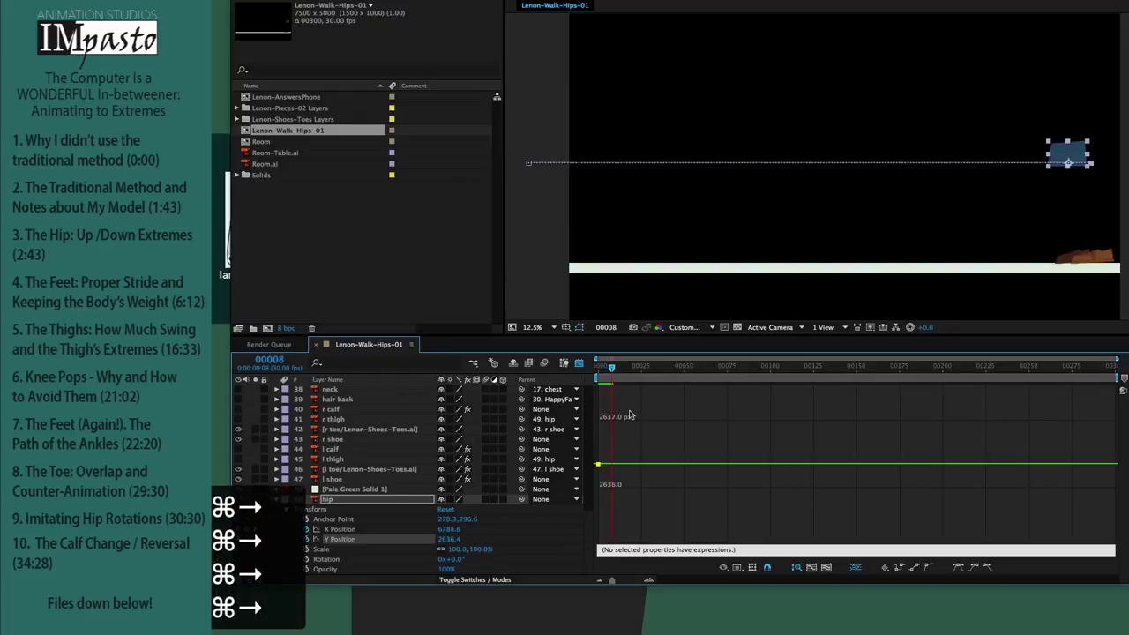
pyautogui.click(449, 539)
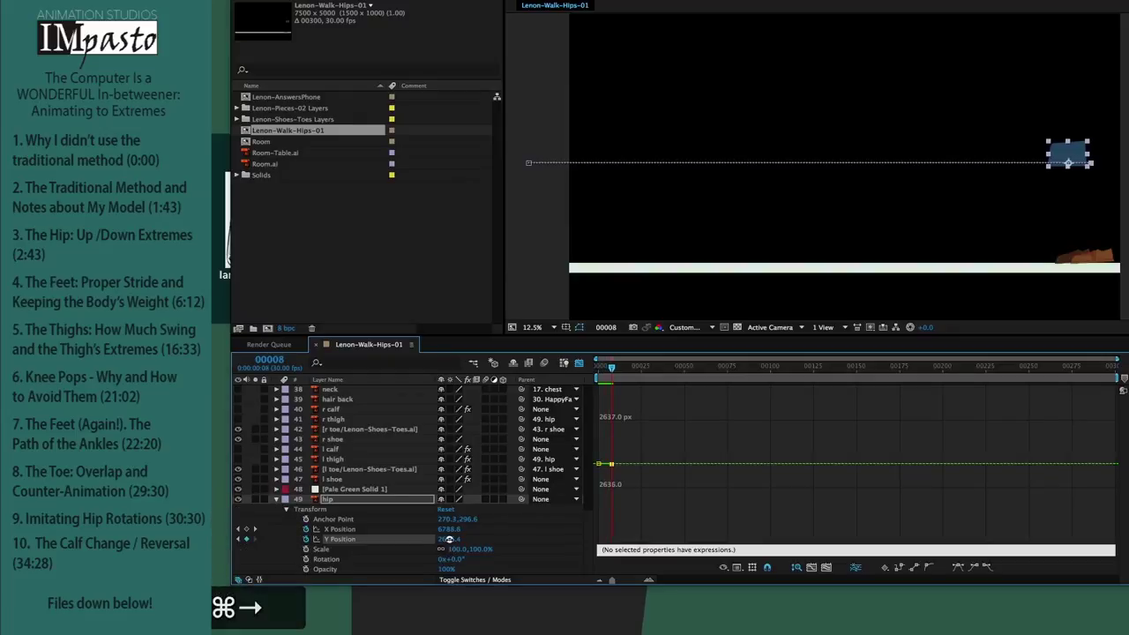
pyautogui.moveTo(449, 539); pyautogui.dragTo(486, 536)
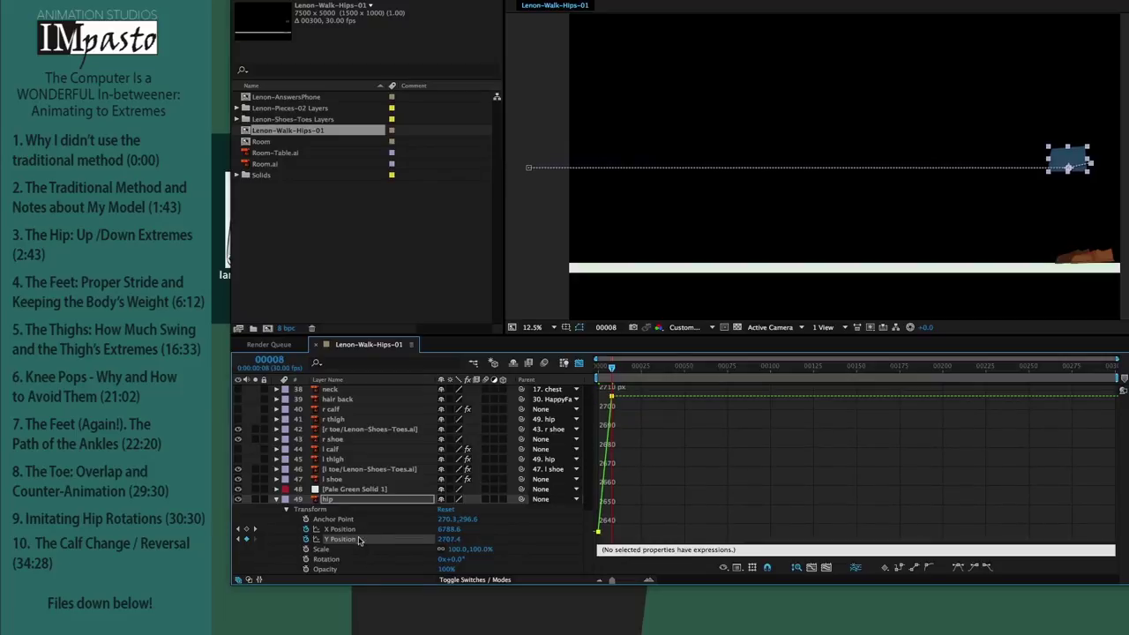
# Step: Copy and paste the Y Position bob keyframes repeatedly, every 8 frames, out to about frame 250
pyautogui.press('super+c')
pyautogui.press('super+Right')
pyautogui.press('super+Right')
pyautogui.press('super+Right')
pyautogui.press('super+Right')
pyautogui.press('super+Right')
pyautogui.press('super+Right')
pyautogui.press('super+Right')
pyautogui.press('super+Right')
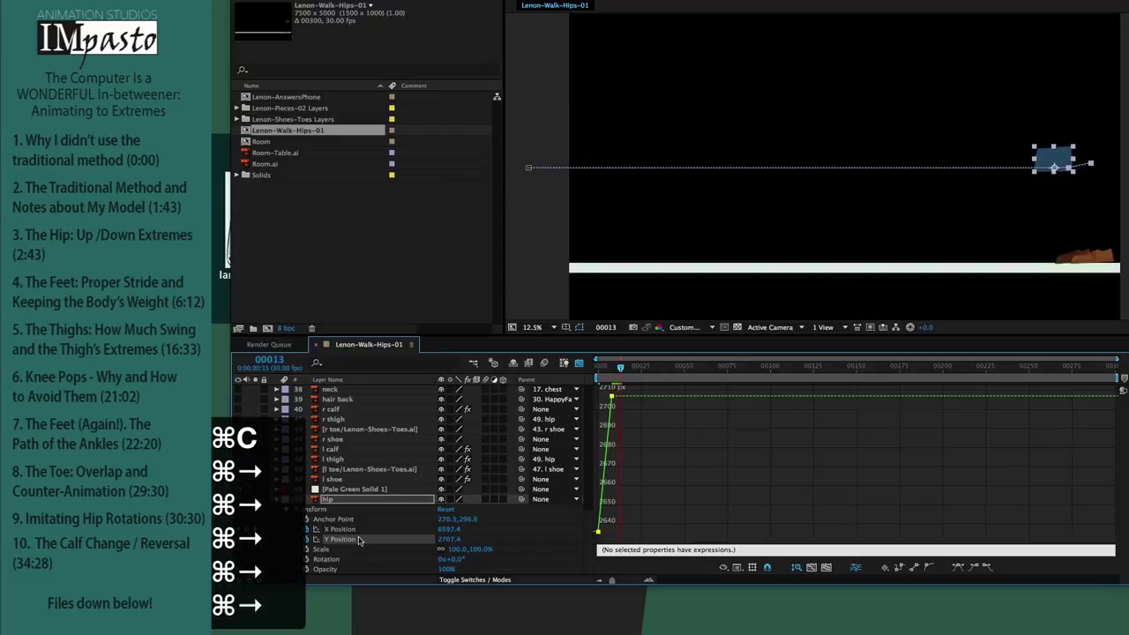
pyautogui.press('super+v')
pyautogui.press('super+c')
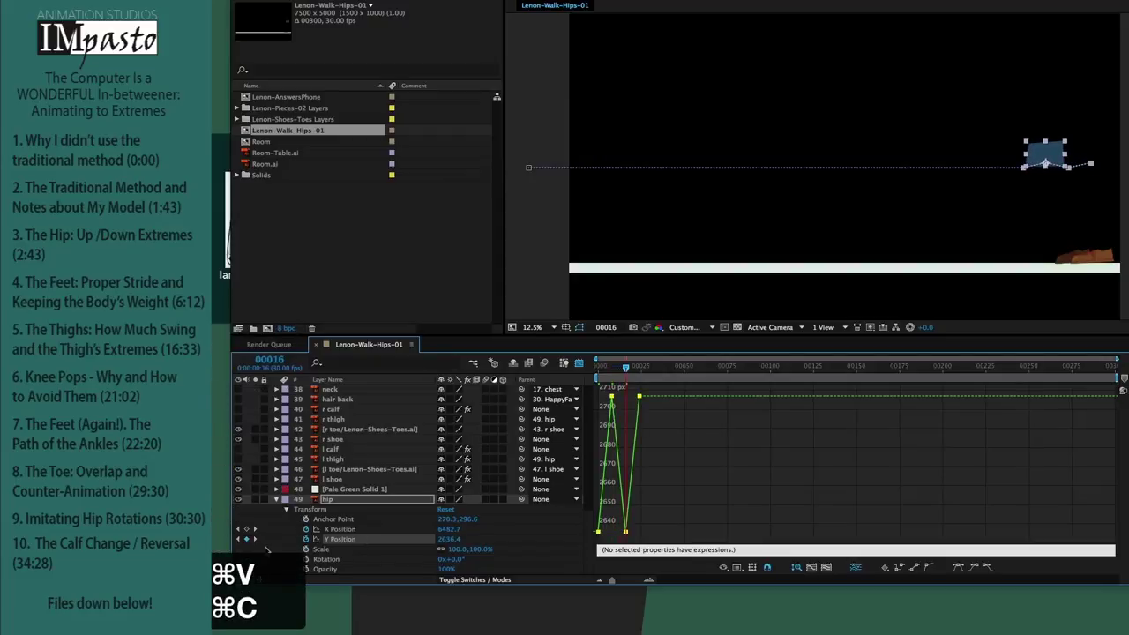
pyautogui.press('super+Right')
pyautogui.press('super+Right')
pyautogui.press('super+Right')
pyautogui.press('super+Right')
pyautogui.press('super+Right')
pyautogui.press('super+Right')
pyautogui.press('super+Right')
pyautogui.press('super+Right')
pyautogui.press('super+Right')
pyautogui.press('super+Right')
pyautogui.press('super+Right')
pyautogui.press('super+Right')
pyautogui.press('super+Right')
pyautogui.press('super+Right')
pyautogui.press('super+Right')
pyautogui.press('super+Right')
pyautogui.press('super+v')
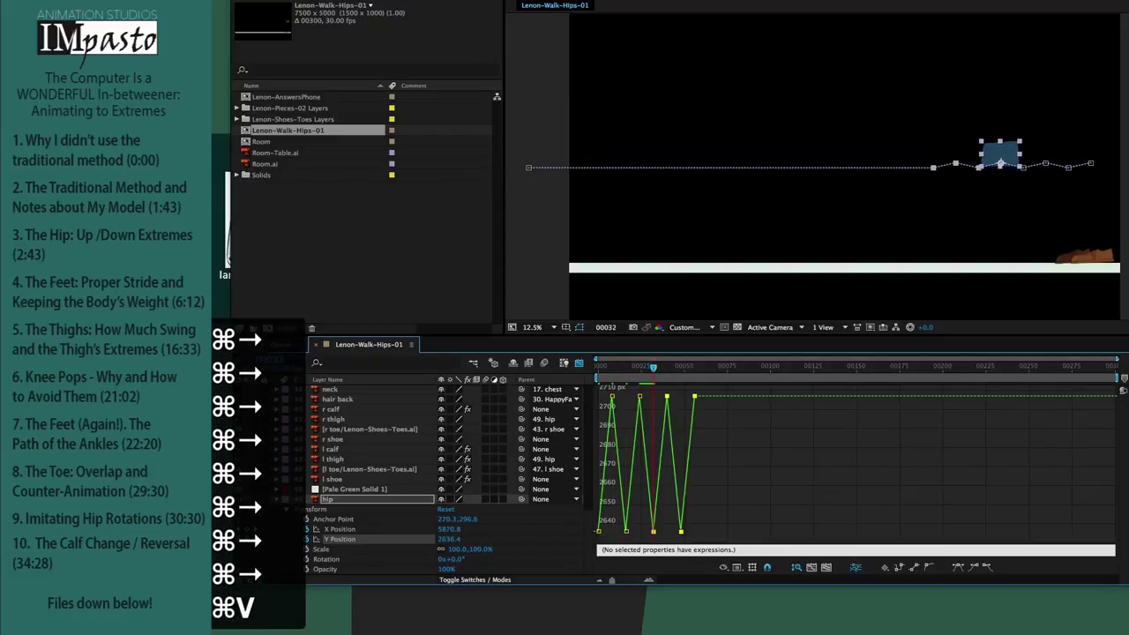
pyautogui.press('super+c')
pyautogui.press('super+Right')
pyautogui.press('super+Right')
pyautogui.press('super+Right')
pyautogui.press('super+Right')
pyautogui.press('super+Right')
pyautogui.press('super+Right')
pyautogui.press('super+Right')
pyautogui.press('super+Right')
pyautogui.press('super+Right')
pyautogui.press('super+Right')
pyautogui.press('super+Right')
pyautogui.press('super+Right')
pyautogui.press('super+Right')
pyautogui.press('super+Right')
pyautogui.press('super+Right')
pyautogui.press('super+Right')
pyautogui.press('super+Right')
pyautogui.press('super+Right')
pyautogui.press('super+Right')
pyautogui.press('super+Right')
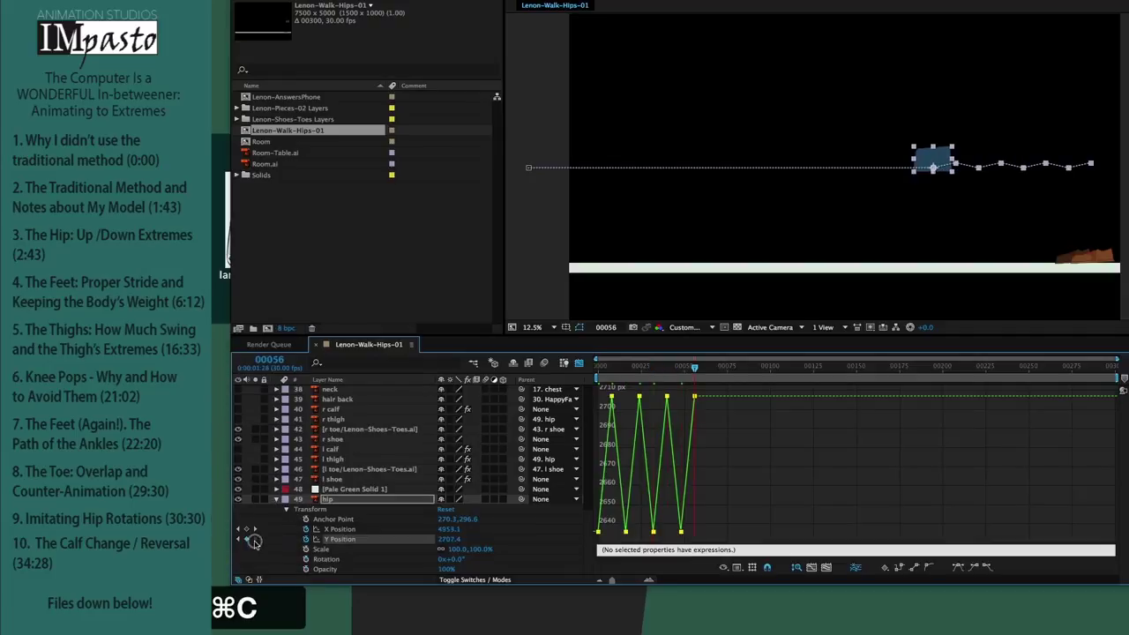
pyautogui.press('super+Right')
pyautogui.press('super+v')
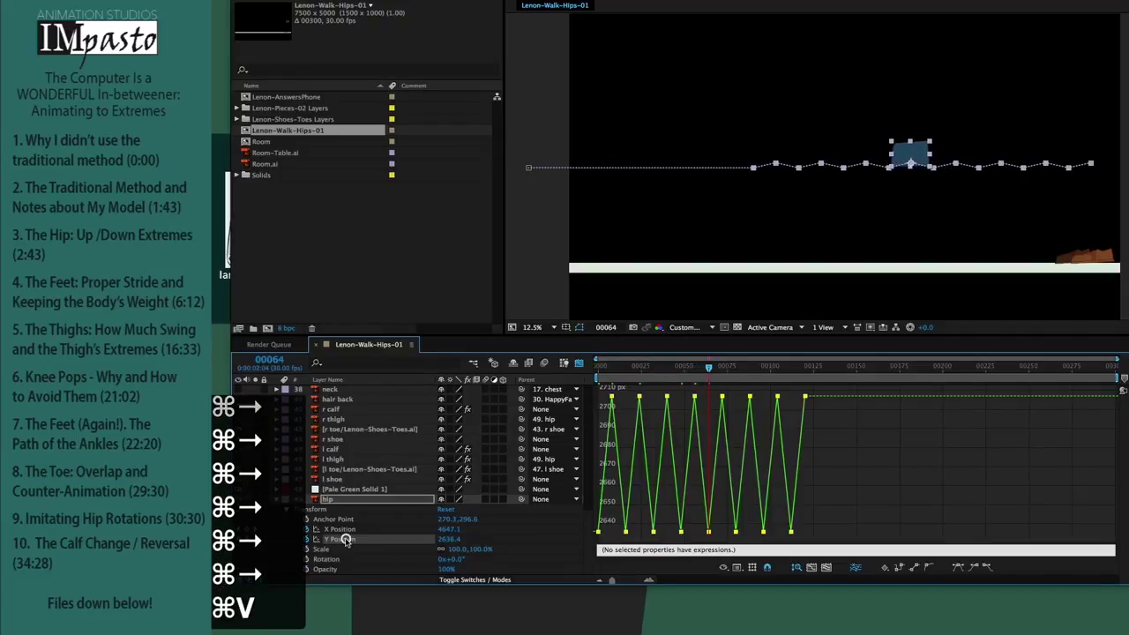
pyautogui.press('super+c')
pyautogui.press('super+Right')
pyautogui.press('super+Right')
pyautogui.press('super+Right')
pyautogui.press('super+Right')
pyautogui.press('super+Right')
pyautogui.press('super+Right')
pyautogui.press('super+Right')
pyautogui.press('super+Right')
pyautogui.press('super+Right')
pyautogui.press('super+Right')
pyautogui.press('super+Right')
pyautogui.press('super+Right')
pyautogui.press('super+Right')
pyautogui.press('super+Right')
pyautogui.press('super+Right')
pyautogui.press('super+Right')
pyautogui.press('super+Right')
pyautogui.press('super+Right')
pyautogui.press('super+Right')
pyautogui.press('super+Right')
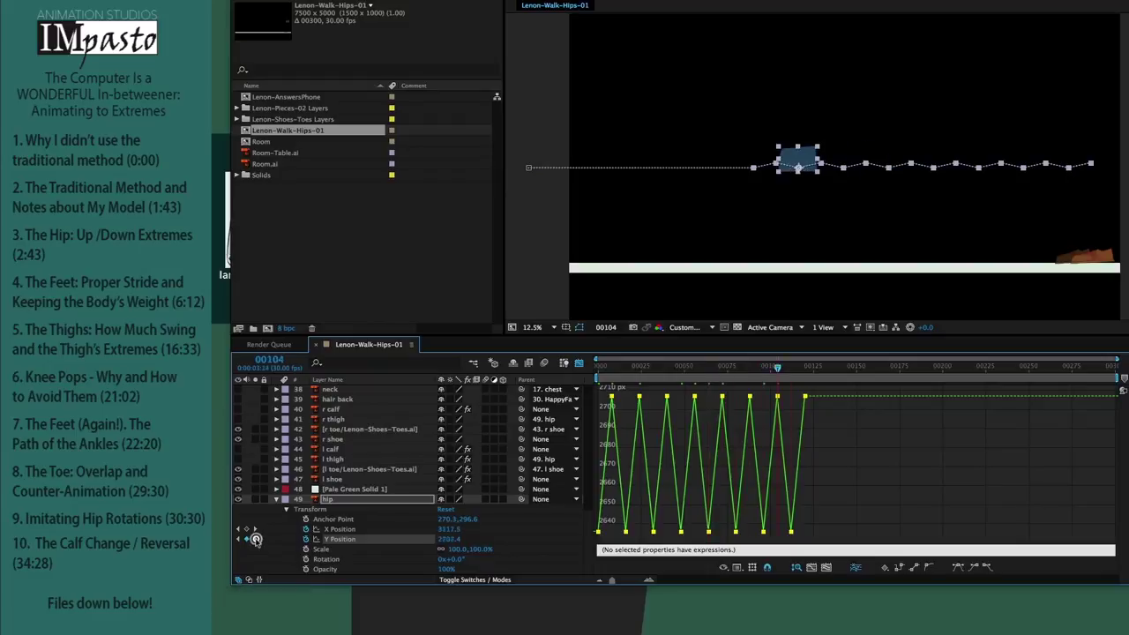
pyautogui.press('super+Right')
pyautogui.press('super+Right')
pyautogui.press('super+Right')
pyautogui.press('super+Right')
pyautogui.press('super+Right')
pyautogui.press('super+v')
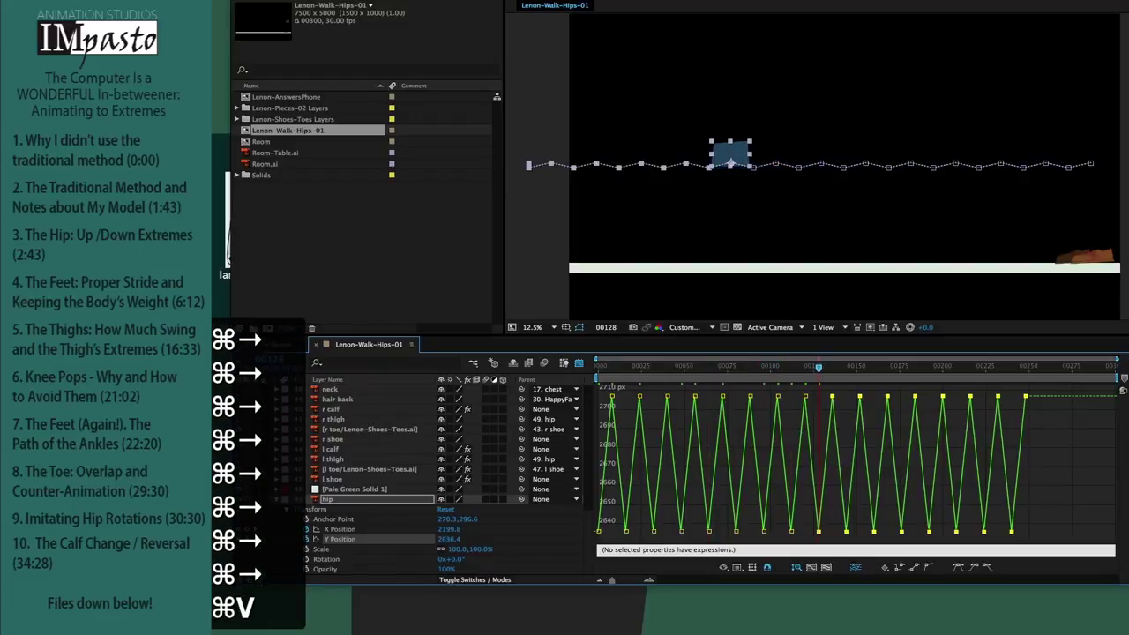
# Step: Select all the hip's Y Position keyframes and apply Easy Ease
pyautogui.click(339, 539)
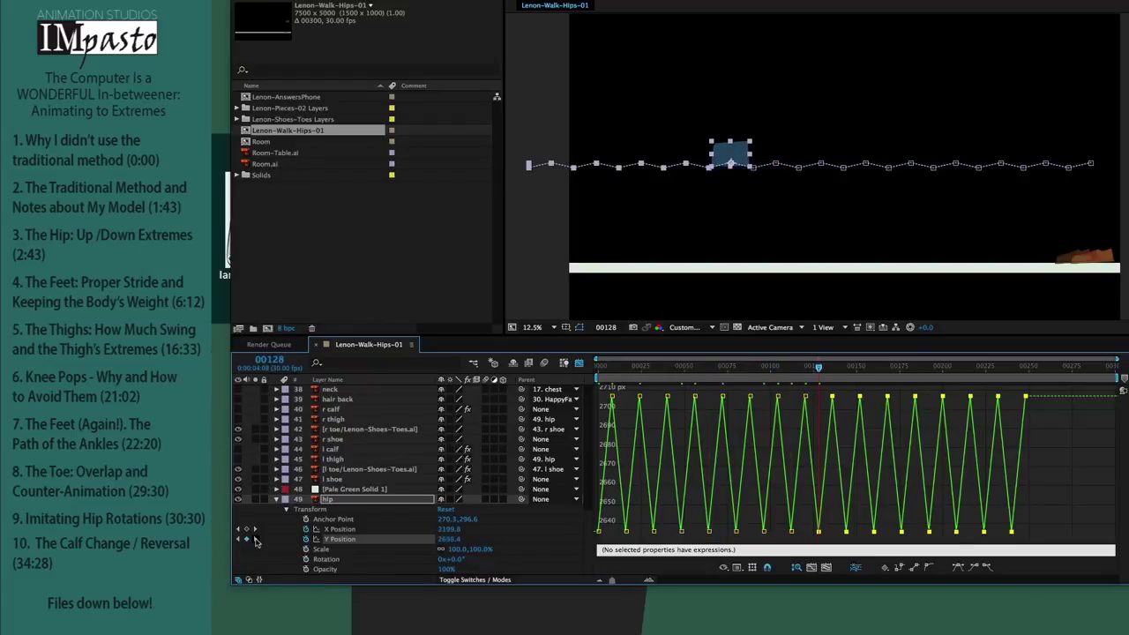
pyautogui.click(769, 365)
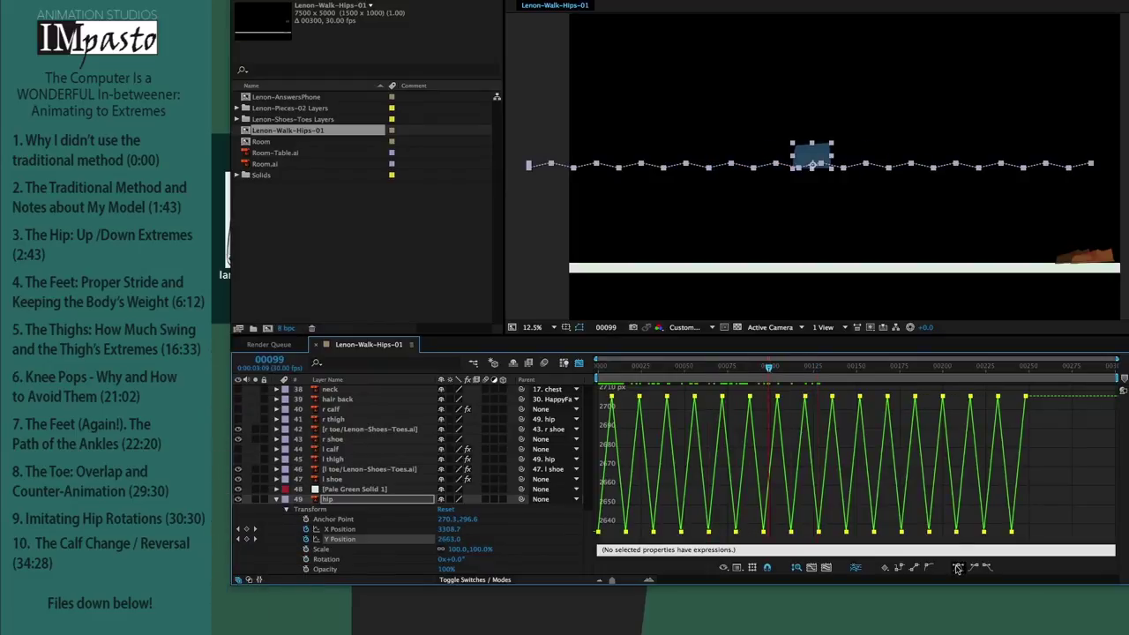
pyautogui.click(957, 567)
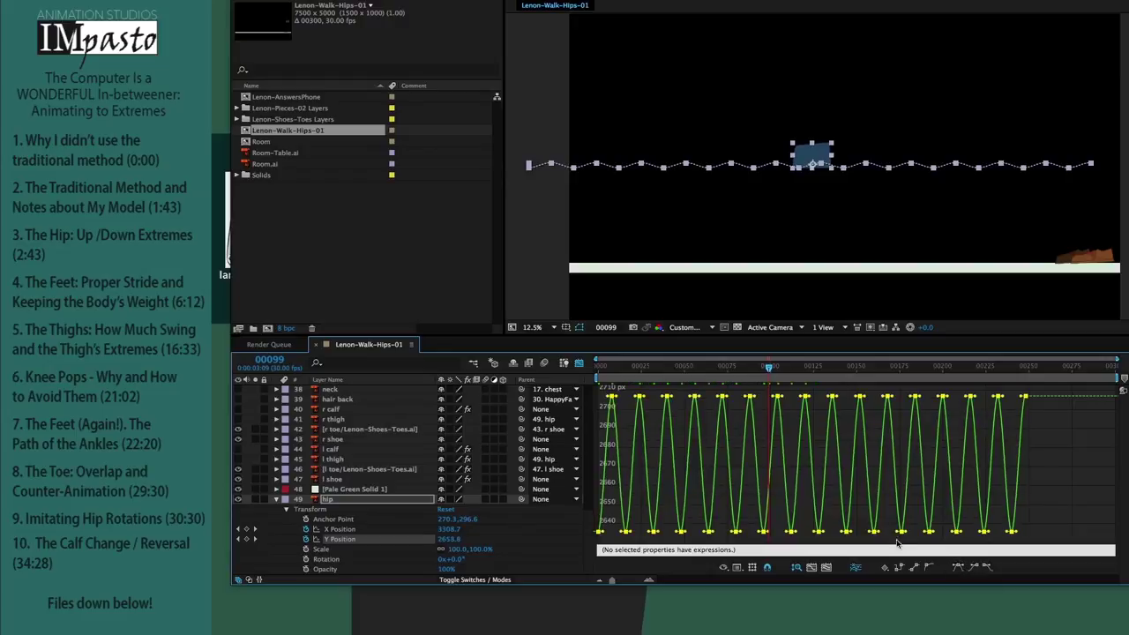
# Step: Scrub the hip bob and zoom the Graph Editor to inspect the eased Y Position wave
pyautogui.moveTo(768, 366); pyautogui.dragTo(874, 369)
pyautogui.moveTo(1059, 393); pyautogui.dragTo(554, 398)
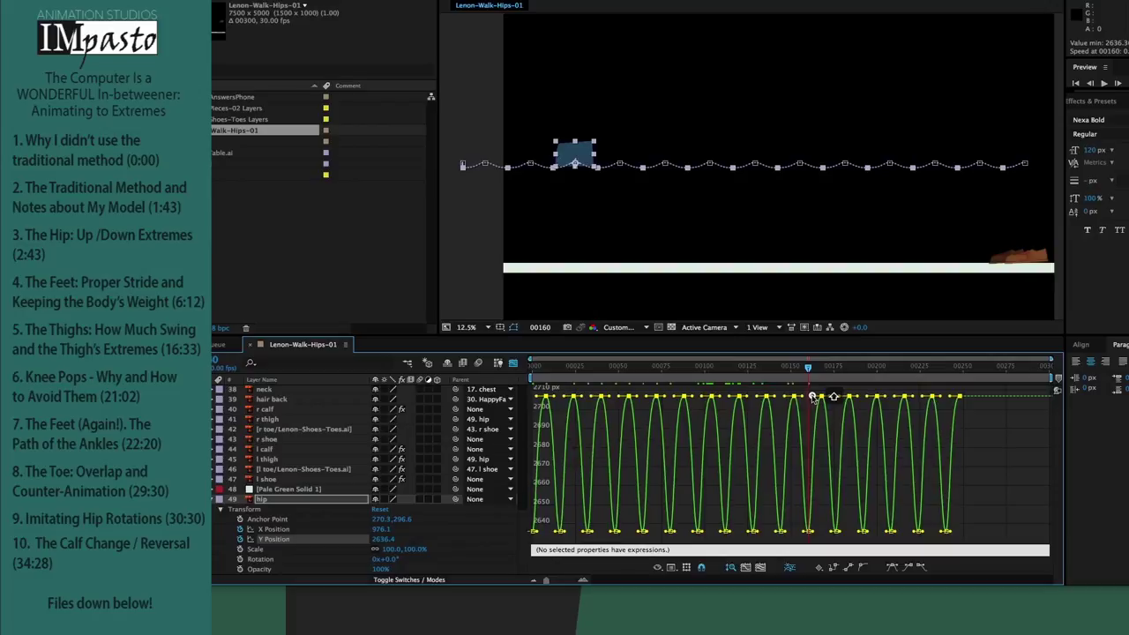
pyautogui.moveTo(834, 407)
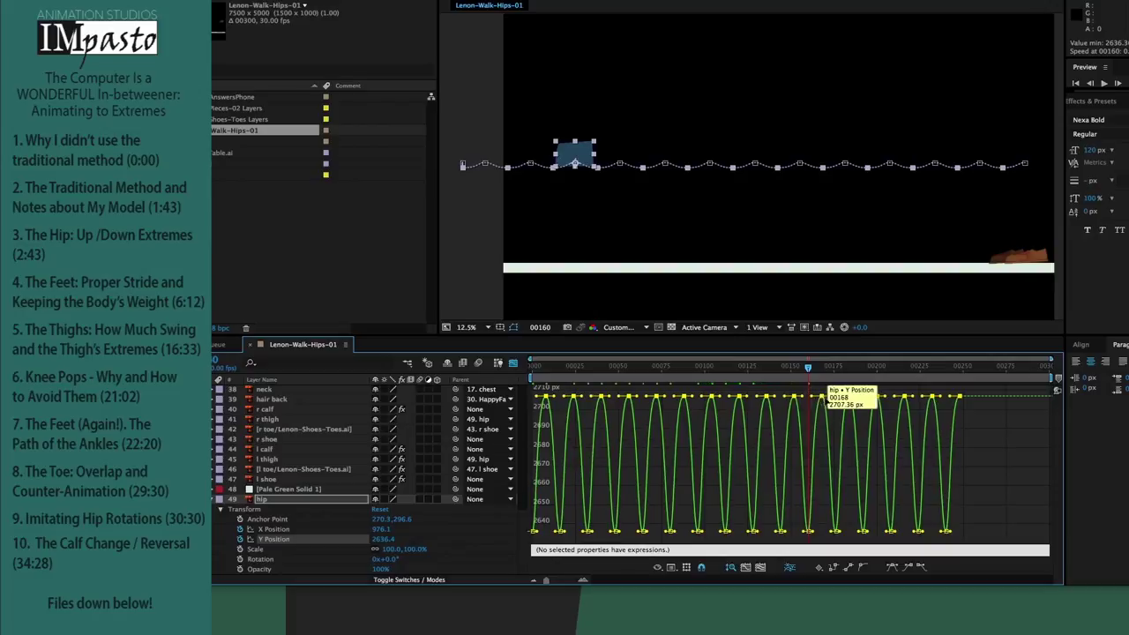
pyautogui.moveTo(545, 581); pyautogui.dragTo(553, 582)
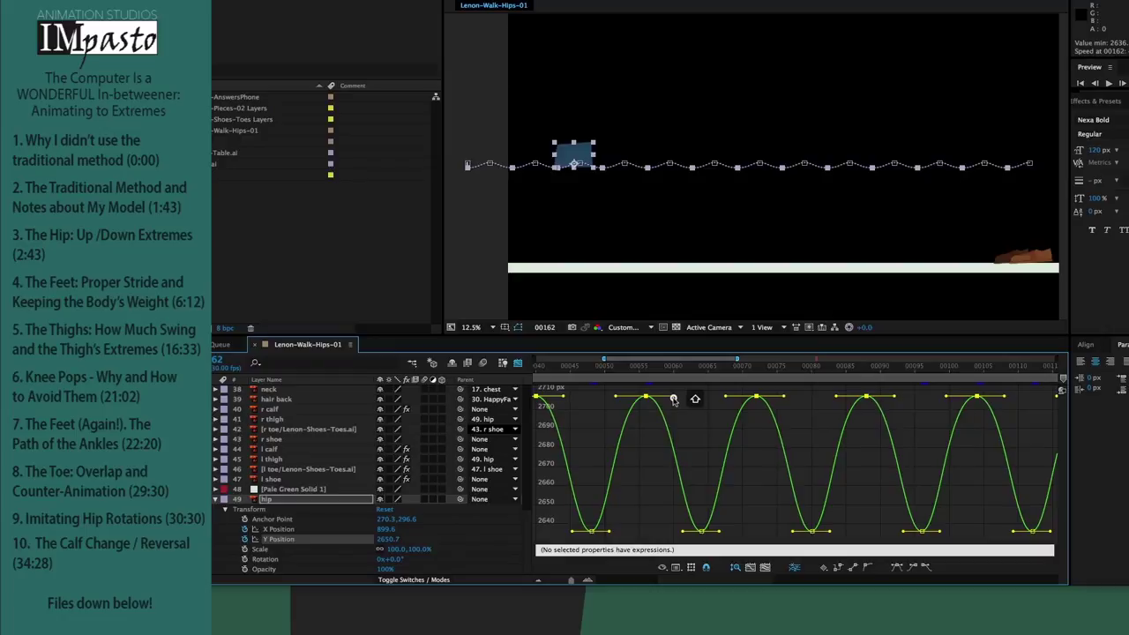
# Step: Add the hips walk comp to the Render Queue with Cmd+Ctrl+M and render it
pyautogui.press('ctrl+super+m')
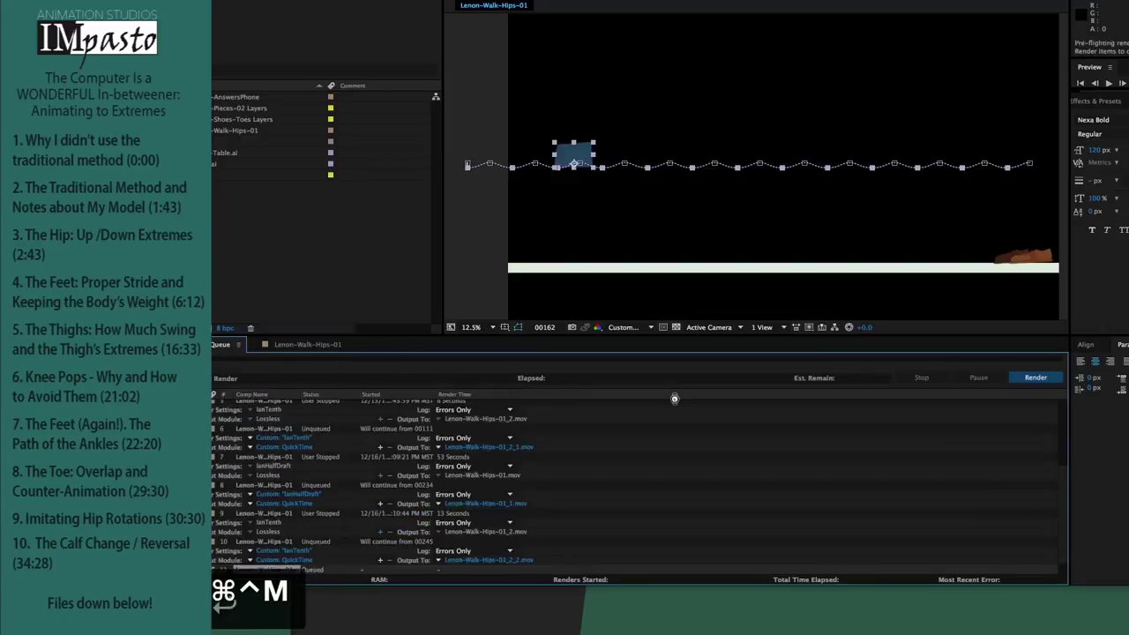
pyautogui.press('Return')
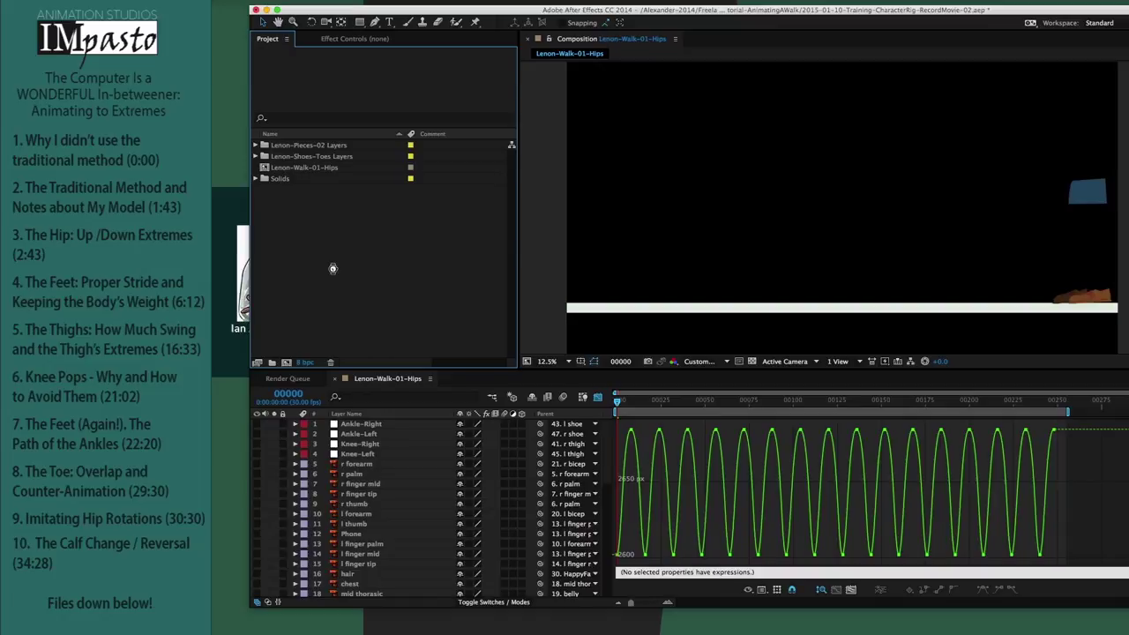
# Step: Duplicate Lenon-Walk-01-Hips, rename the copy Lenon-Walk-01-Feet, and open it
pyautogui.click(309, 168)
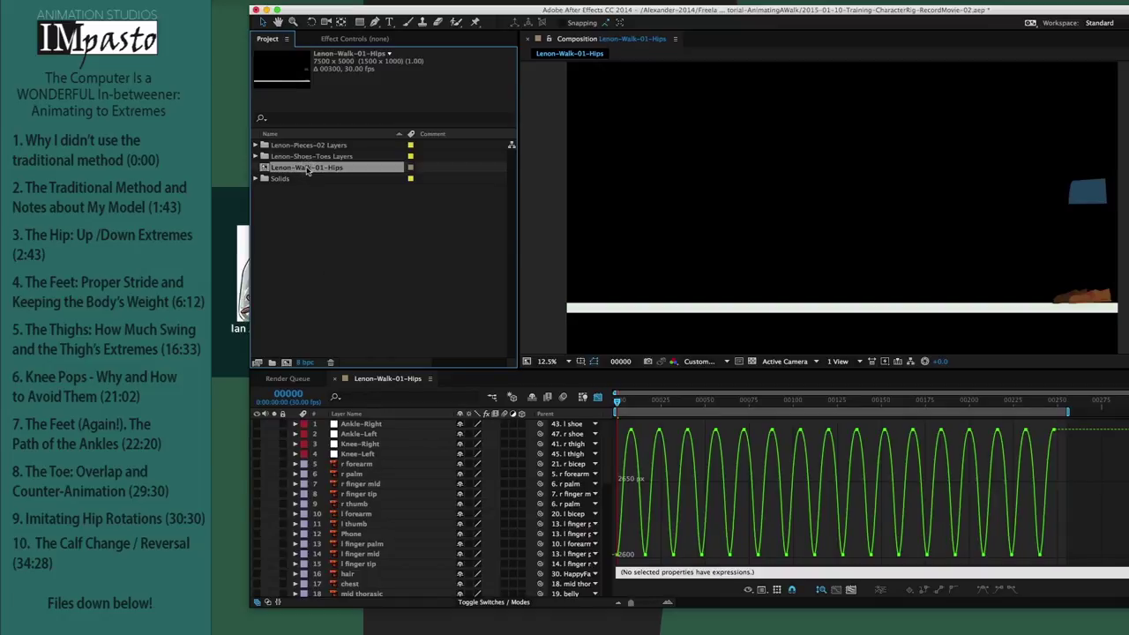
pyautogui.press('super+d')
pyautogui.press('Return')
pyautogui.press('Right')
pyautogui.press('BackSpace')
pyautogui.press('BackSpace')
pyautogui.press('BackSpace')
pyautogui.press('BackSpace')
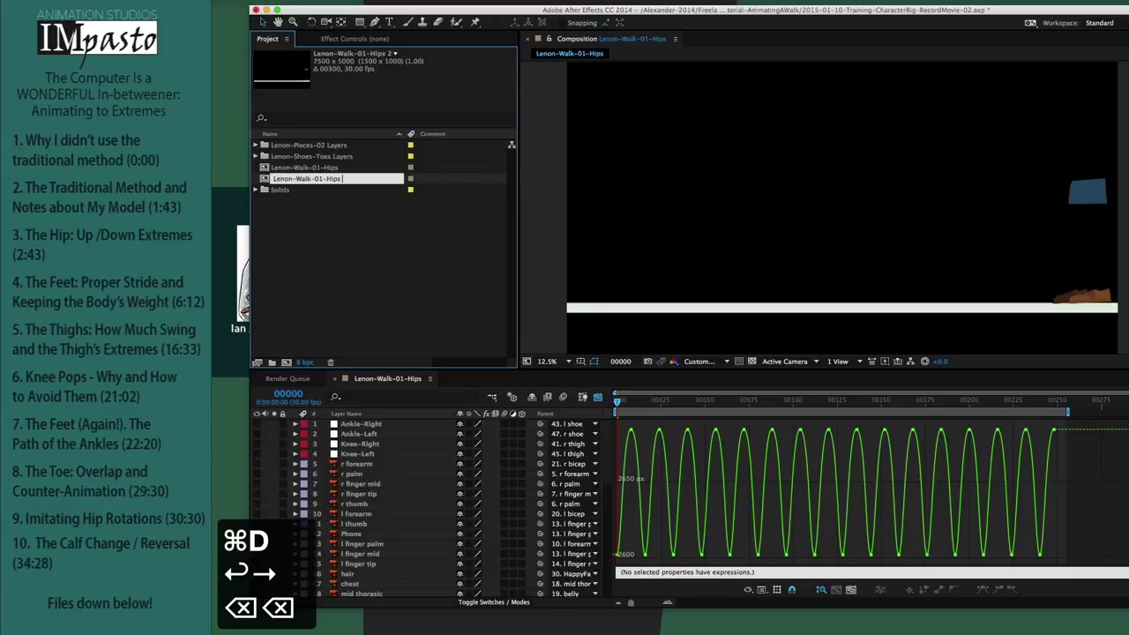
pyautogui.press('BackSpace')
pyautogui.press('BackSpace')
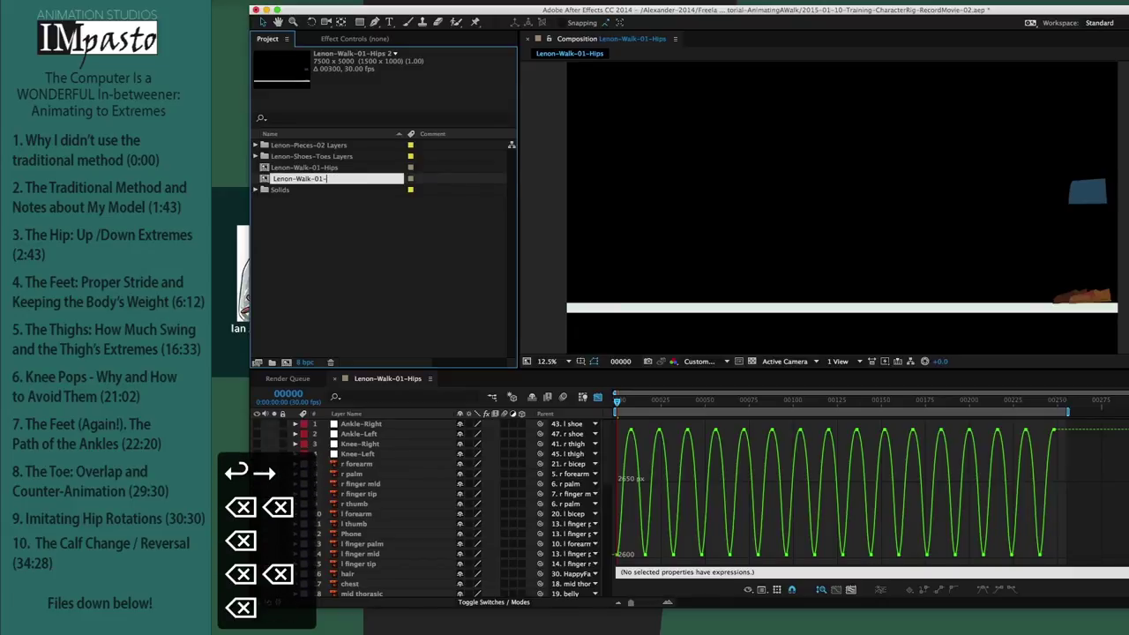
pyautogui.write('Feet')
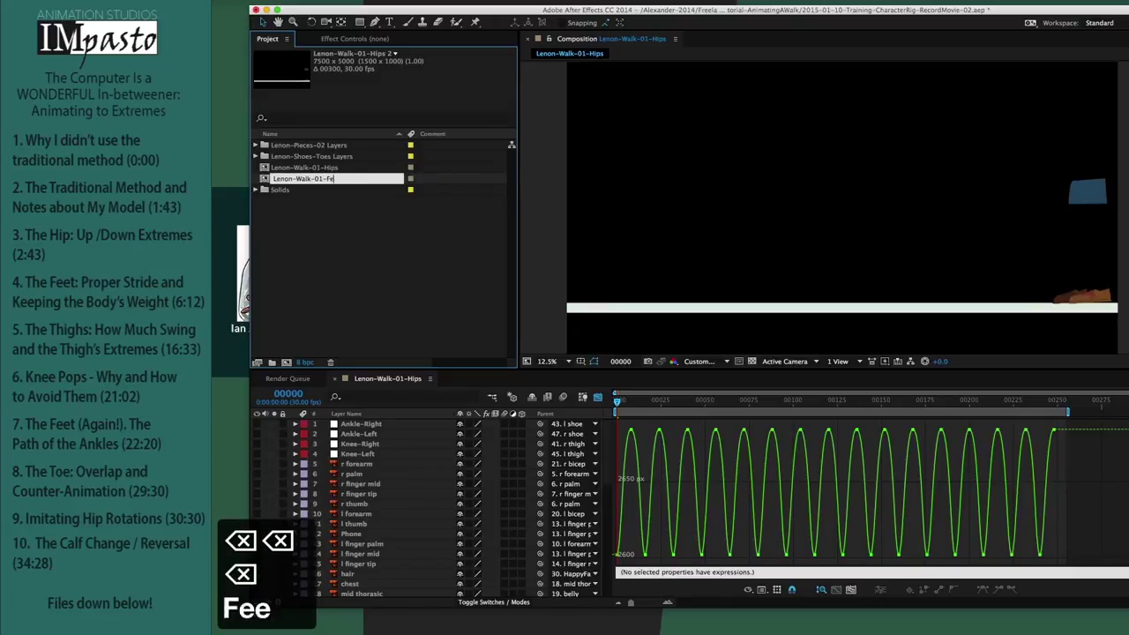
pyautogui.press('Return')
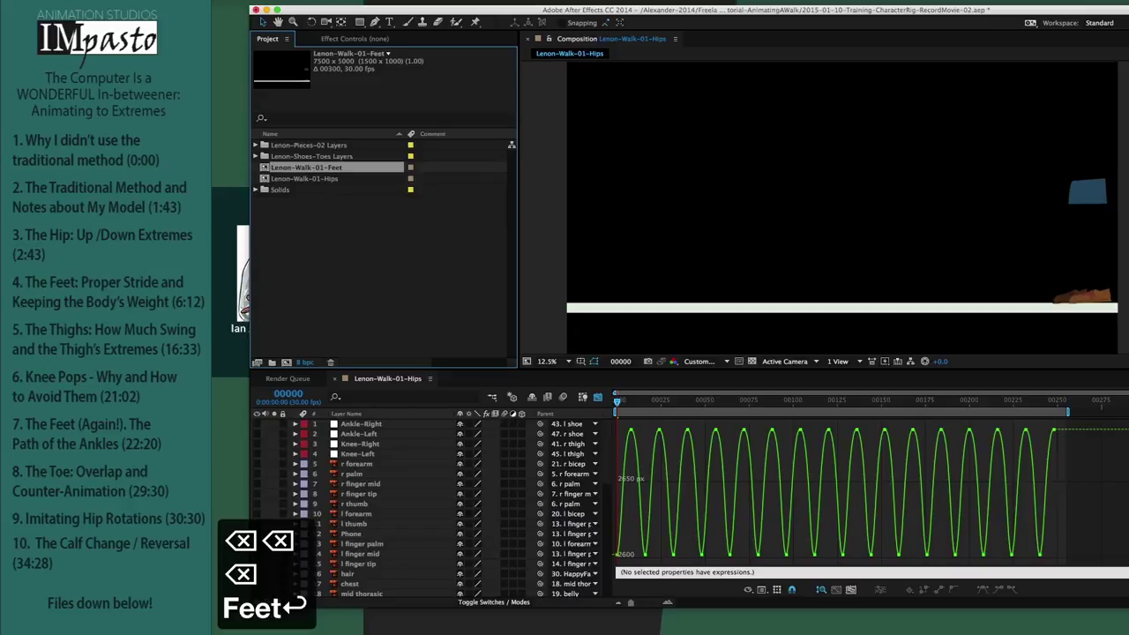
pyautogui.doubleClick(264, 167)
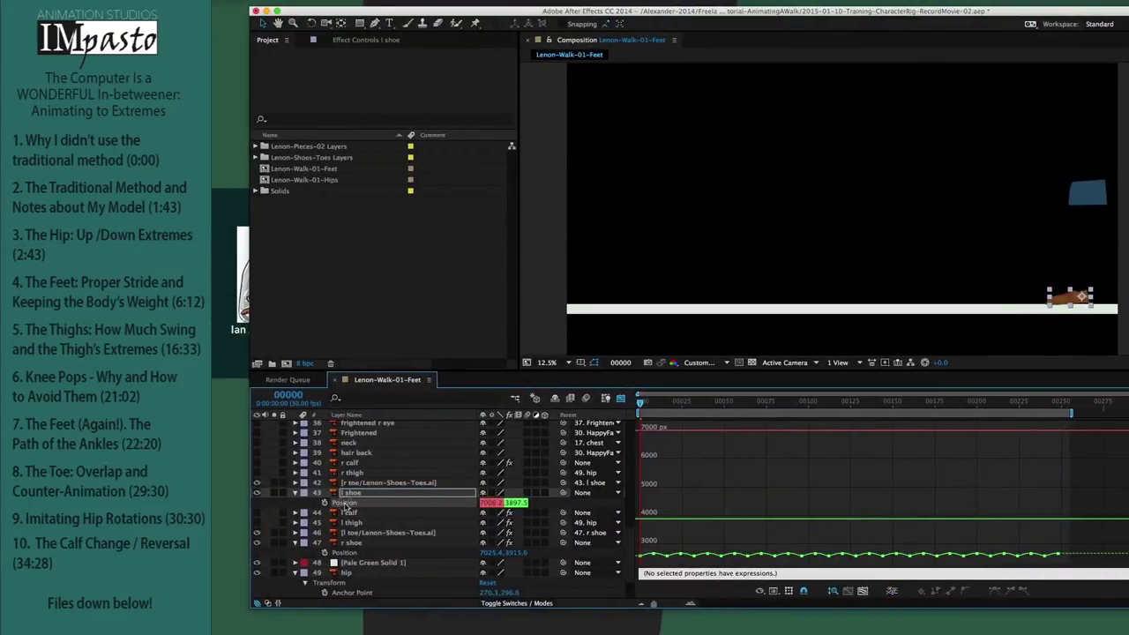
# Step: Separate the l shoe's Position into X and Y and show its X Position curve
pyautogui.rightClick(345, 503)
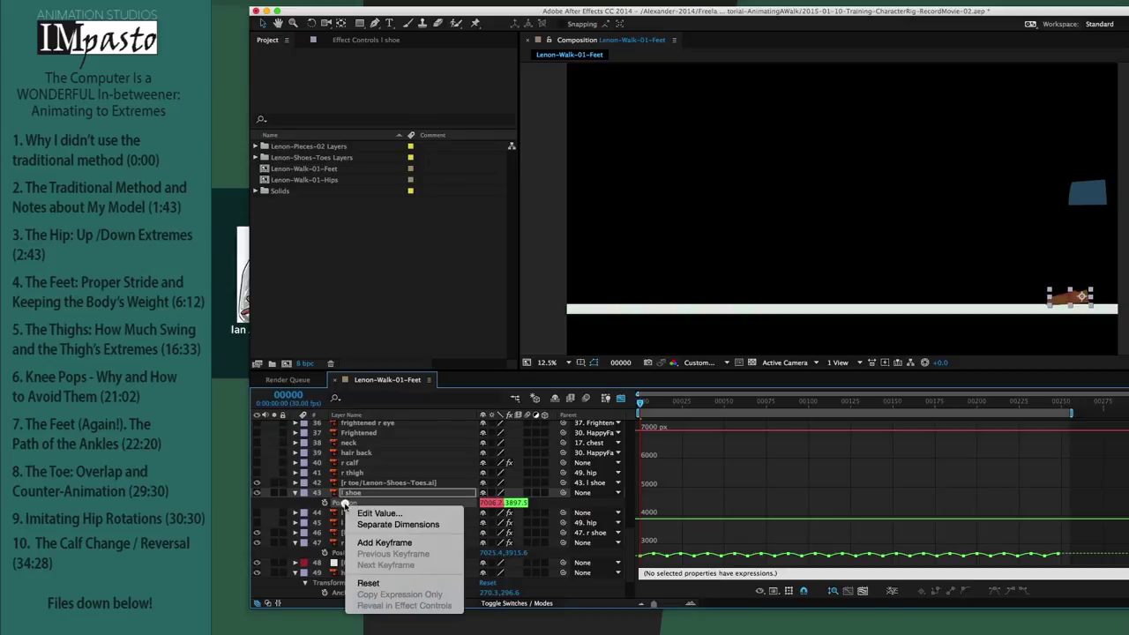
pyautogui.click(398, 524)
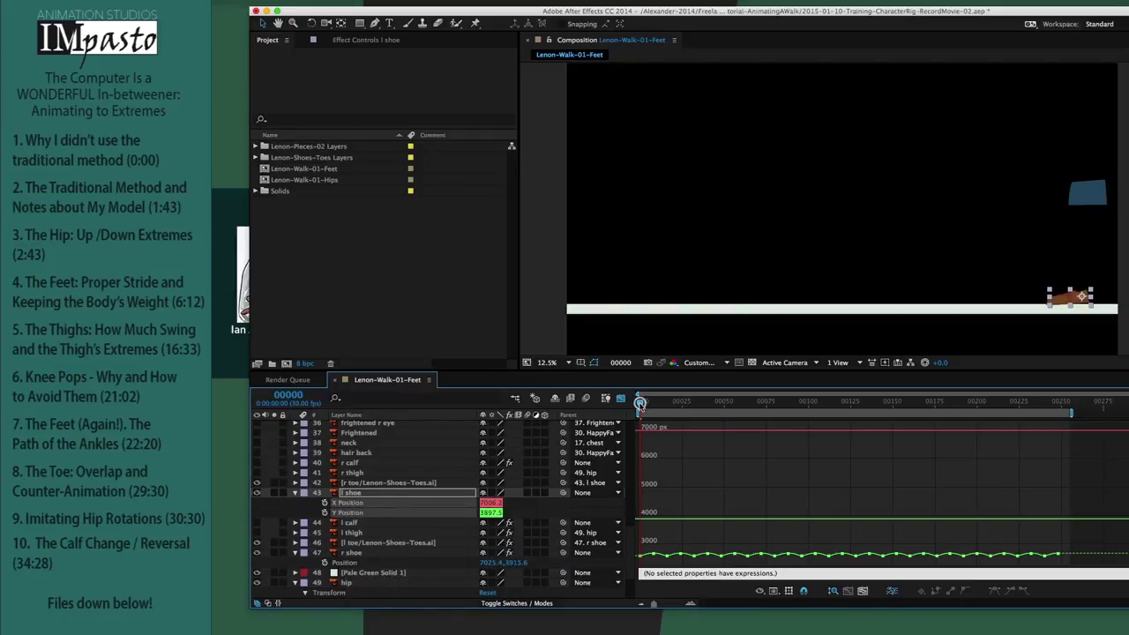
pyautogui.click(367, 523)
pyautogui.click(369, 504)
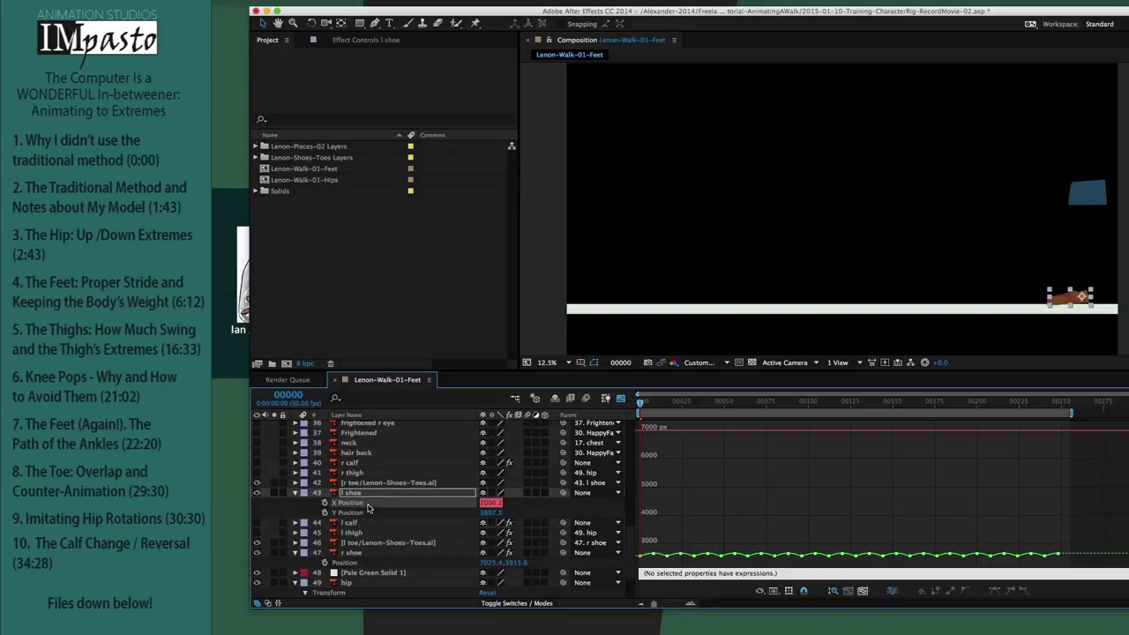
# Step: Slide the left shoe left at frame 4 and add an X Position keyframe at frame 24
pyautogui.press('super+Right')
pyautogui.press('super+Right')
pyautogui.press('super+Right')
pyautogui.press('super+Right')
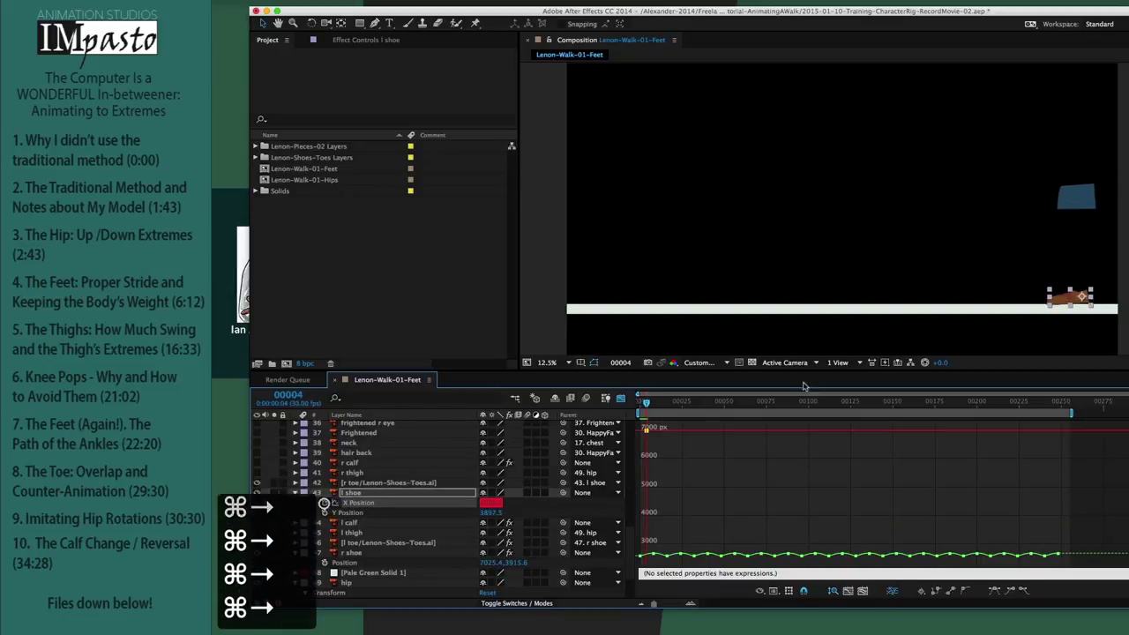
pyautogui.moveTo(1002, 291); pyautogui.dragTo(916, 299)
pyautogui.press('super+Right')
pyautogui.press('super+Right')
pyautogui.press('super+Right')
pyautogui.press('super+Right')
pyautogui.press('super+Right')
pyautogui.press('super+Right')
pyautogui.press('super+Right')
pyautogui.press('super+Right')
pyautogui.press('super+Right')
pyautogui.press('super+Right')
pyautogui.press('super+Right')
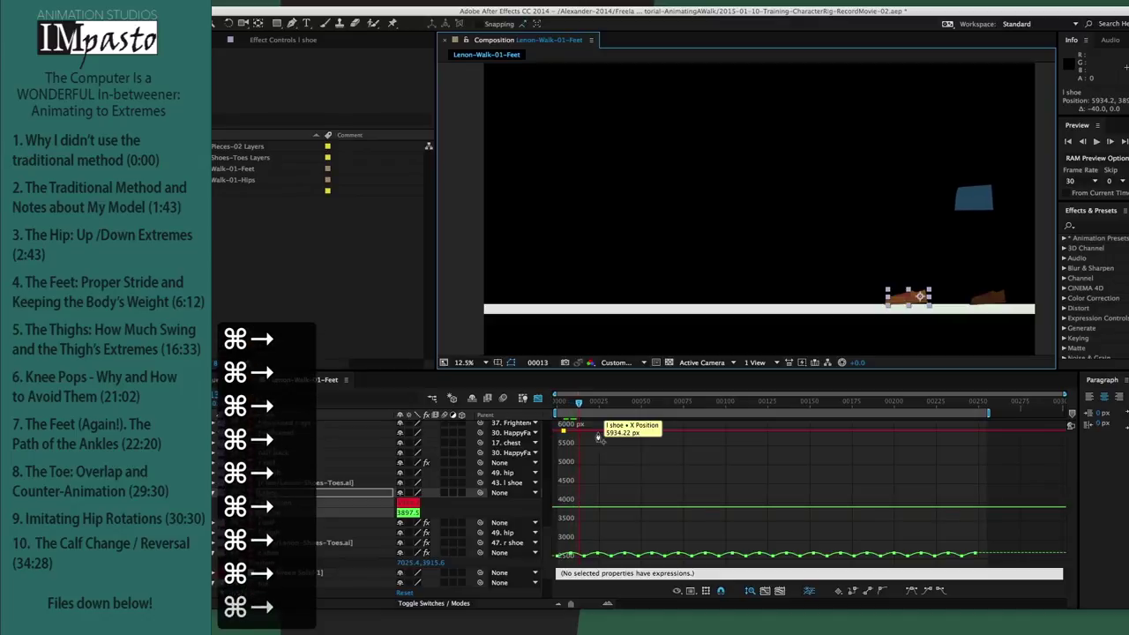
pyautogui.press('super+Right')
pyautogui.press('super+Right')
pyautogui.press('super+Right')
pyautogui.press('super+Right')
pyautogui.press('super+Right')
pyautogui.press('super+Right')
pyautogui.press('super+Right')
pyautogui.press('super+Right')
pyautogui.press('super+Right')
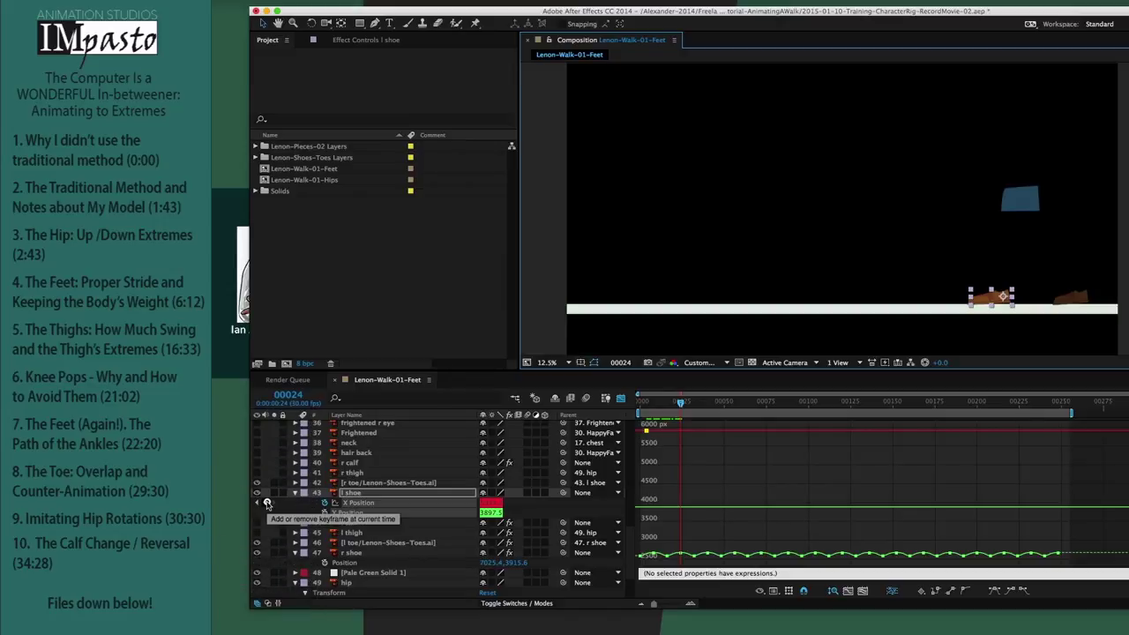
pyautogui.click(266, 503)
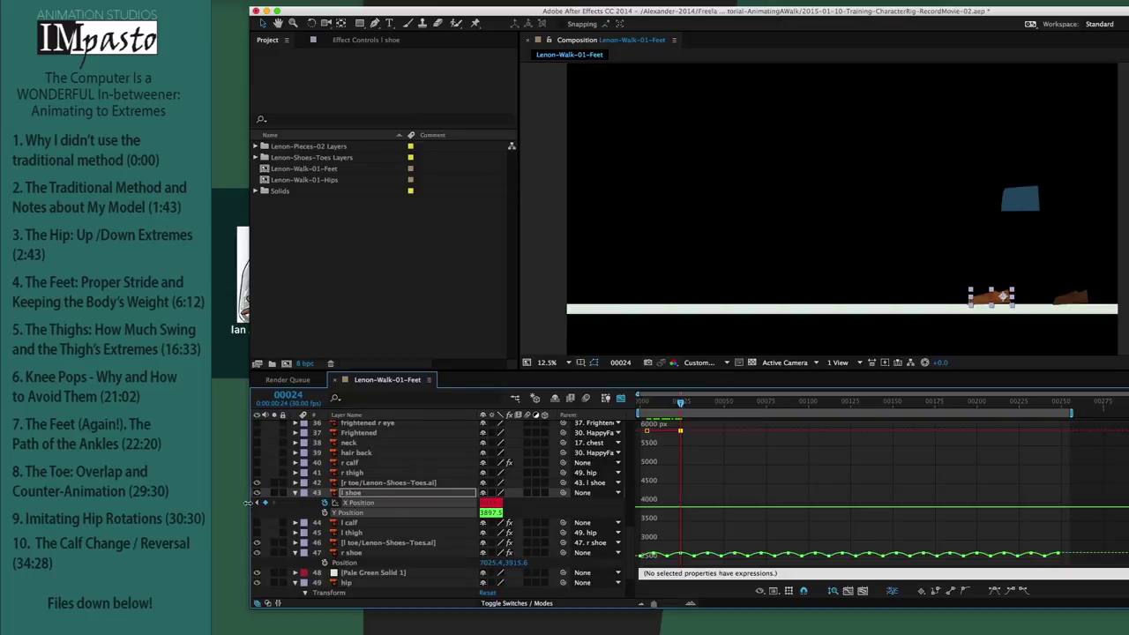
pyautogui.click(259, 502)
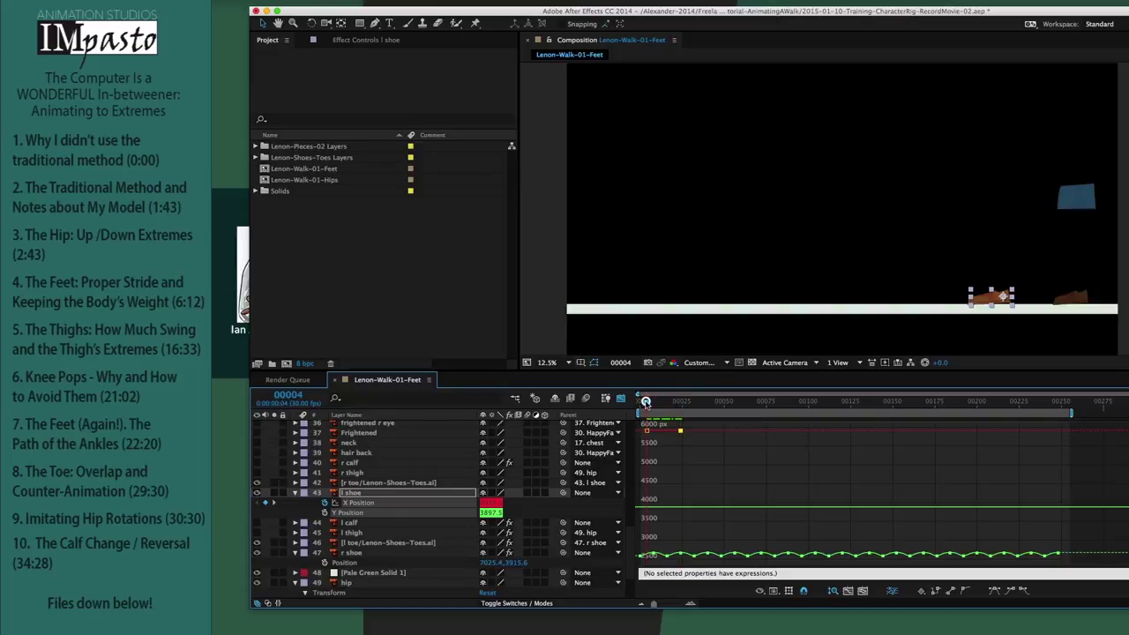
pyautogui.press('super+Right')
pyautogui.press('super+Right')
pyautogui.press('super+Right')
pyautogui.press('super+Right')
pyautogui.press('super+Right')
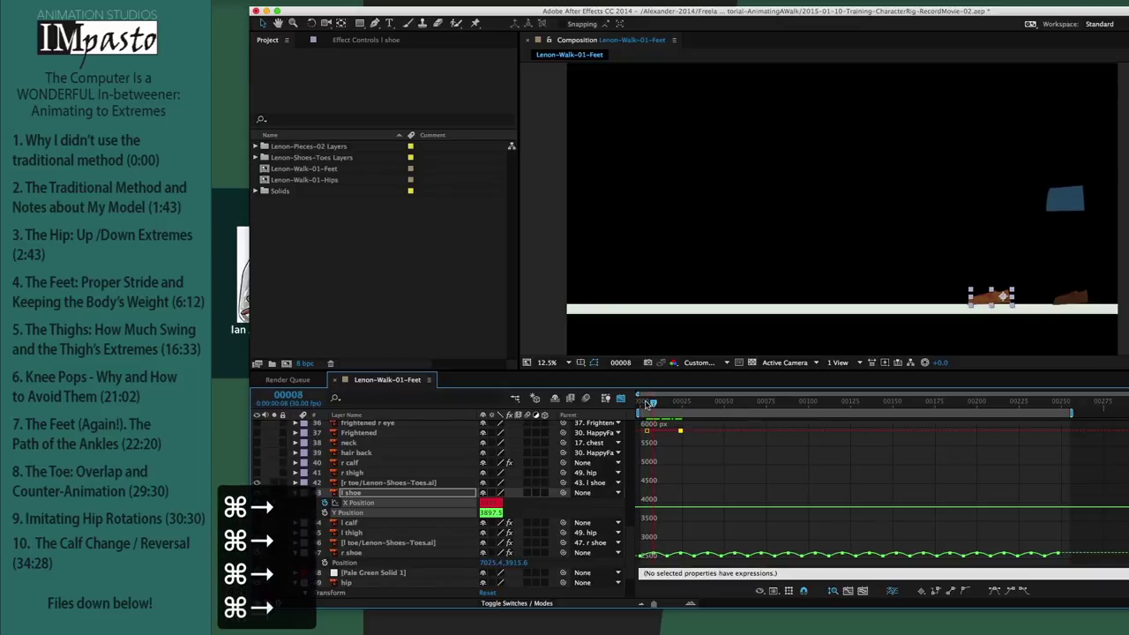
pyautogui.press('super+Left')
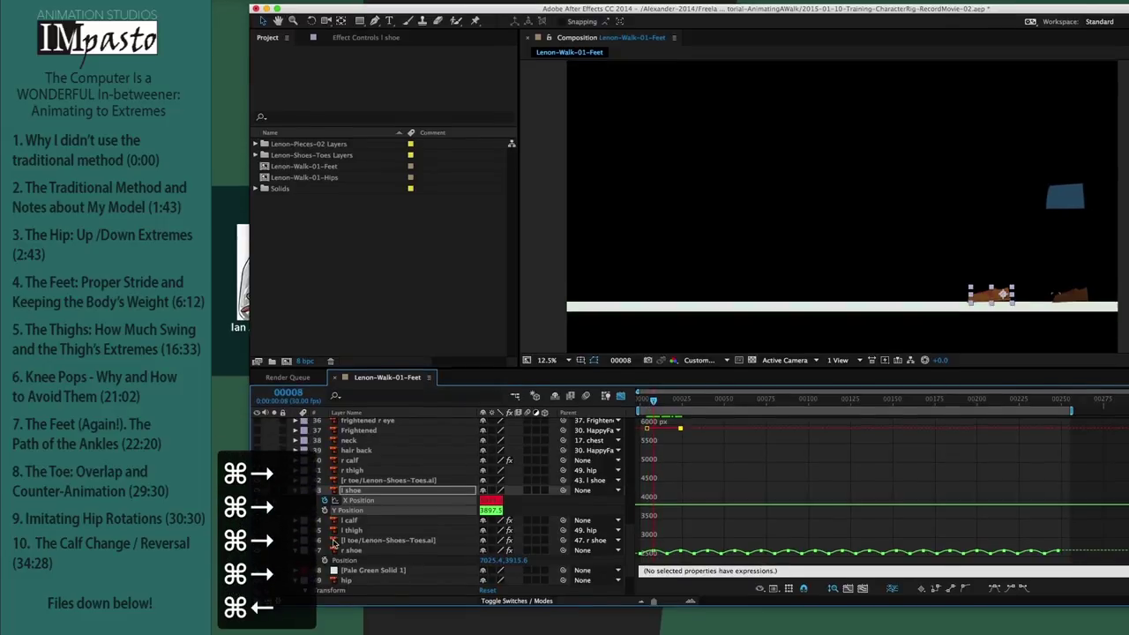
# Step: Separate the r shoe's Position into X and Y Position
pyautogui.click(353, 563)
pyautogui.rightClick(353, 540)
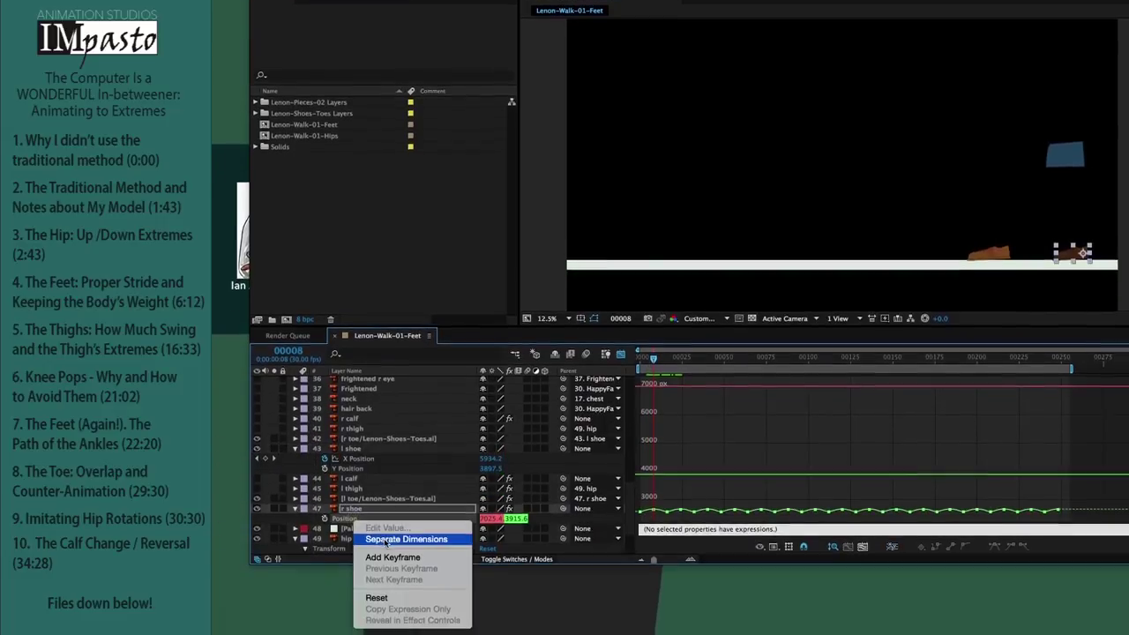
pyautogui.click(403, 615)
pyautogui.click(381, 527)
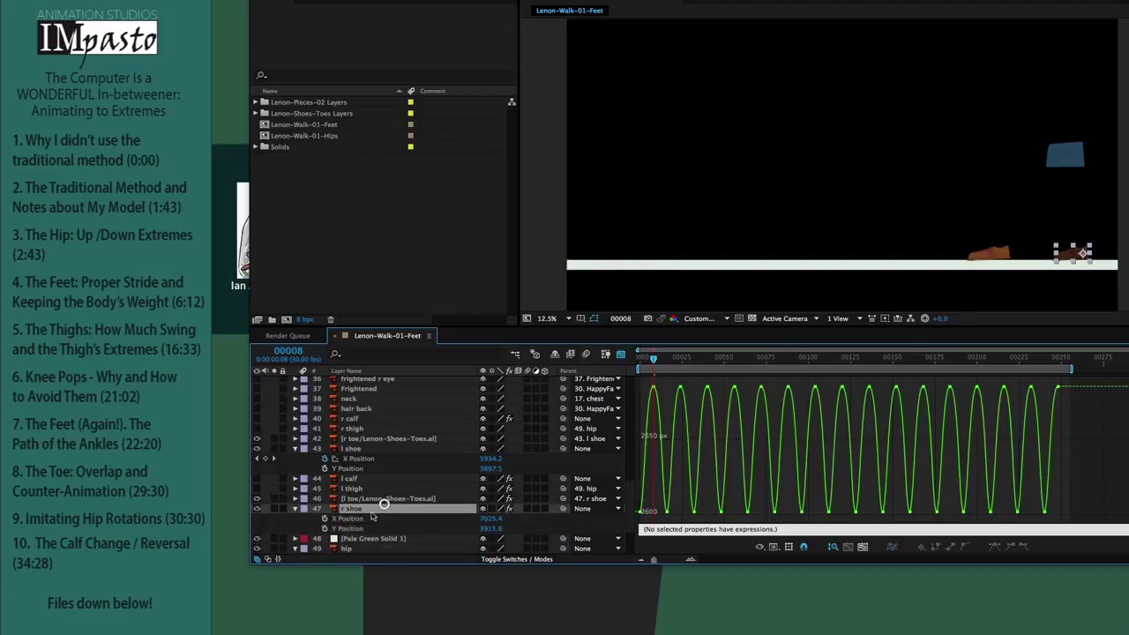
pyautogui.click(325, 528)
# Step: Key the right shoe's X Position at frame 8 and slide it left at frame 20
pyautogui.click(325, 519)
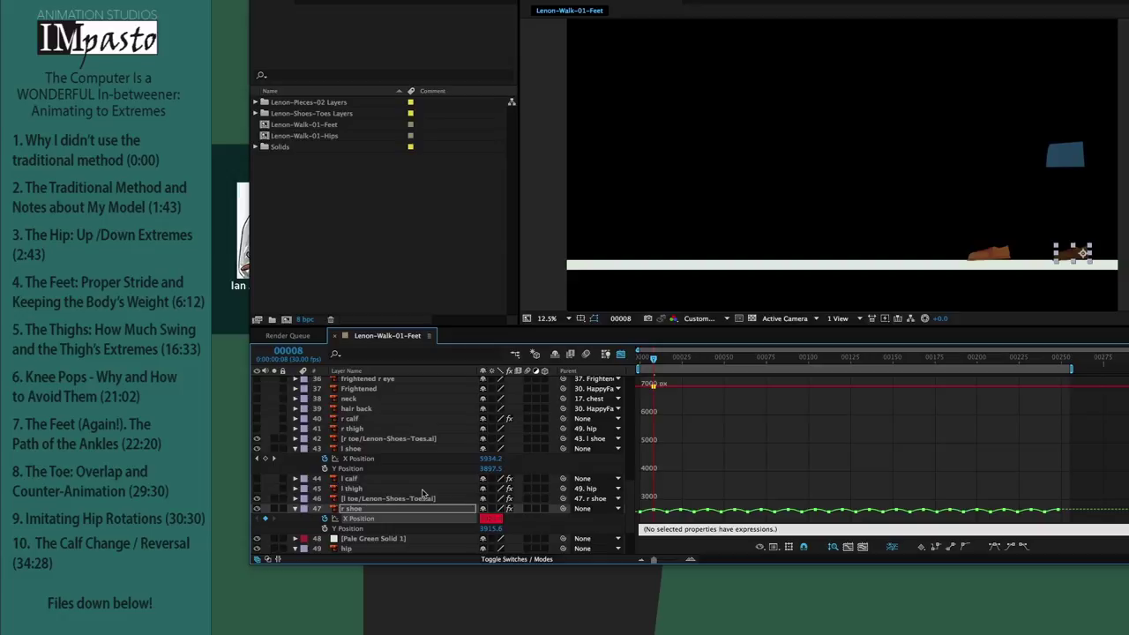
pyautogui.press('super+Right')
pyautogui.press('super+Right')
pyautogui.press('super+Right')
pyautogui.press('super+Right')
pyautogui.press('super+Right')
pyautogui.press('super+Right')
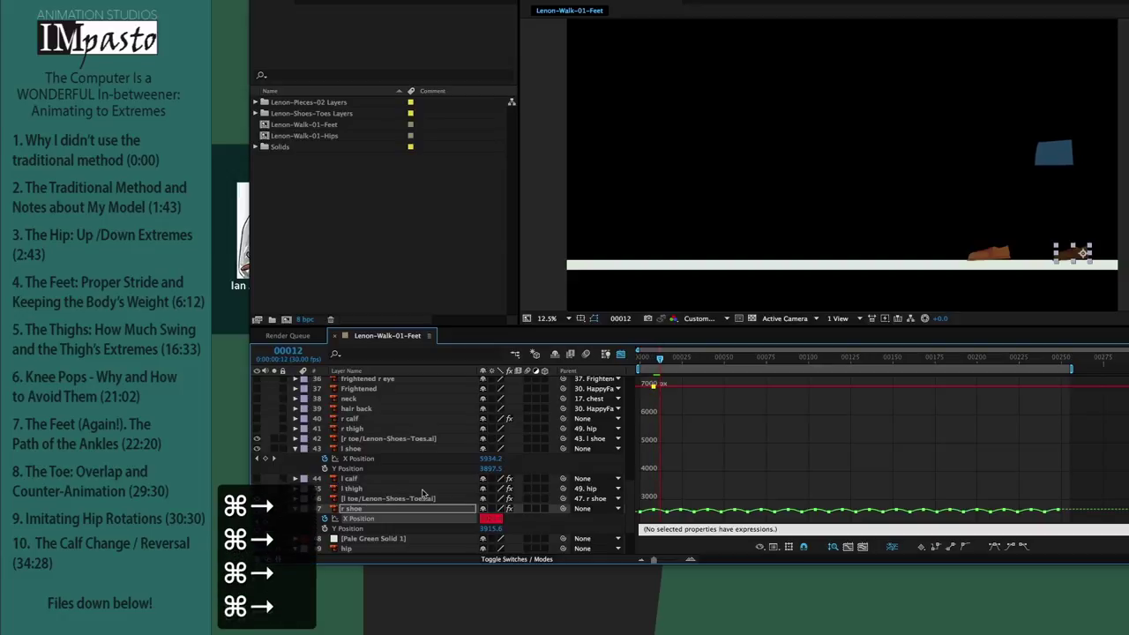
pyautogui.press('super+Right')
pyautogui.press('super+Right')
pyautogui.press('super+Right')
pyautogui.press('super+Right')
pyautogui.press('super+Right')
pyautogui.press('super+Right')
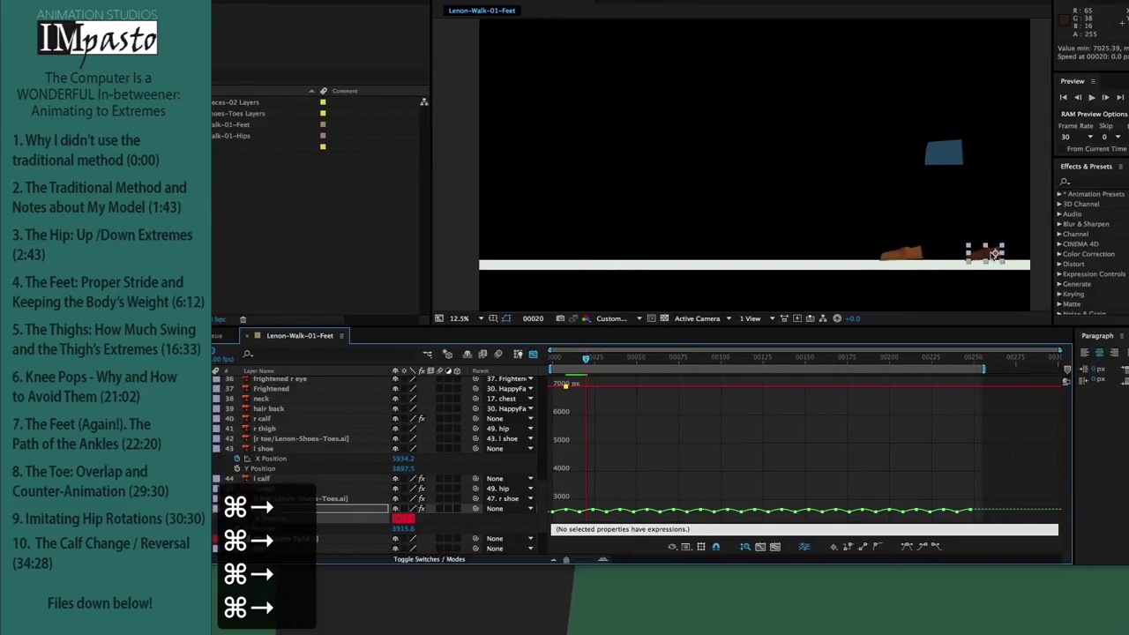
pyautogui.moveTo(994, 254); pyautogui.dragTo(830, 255)
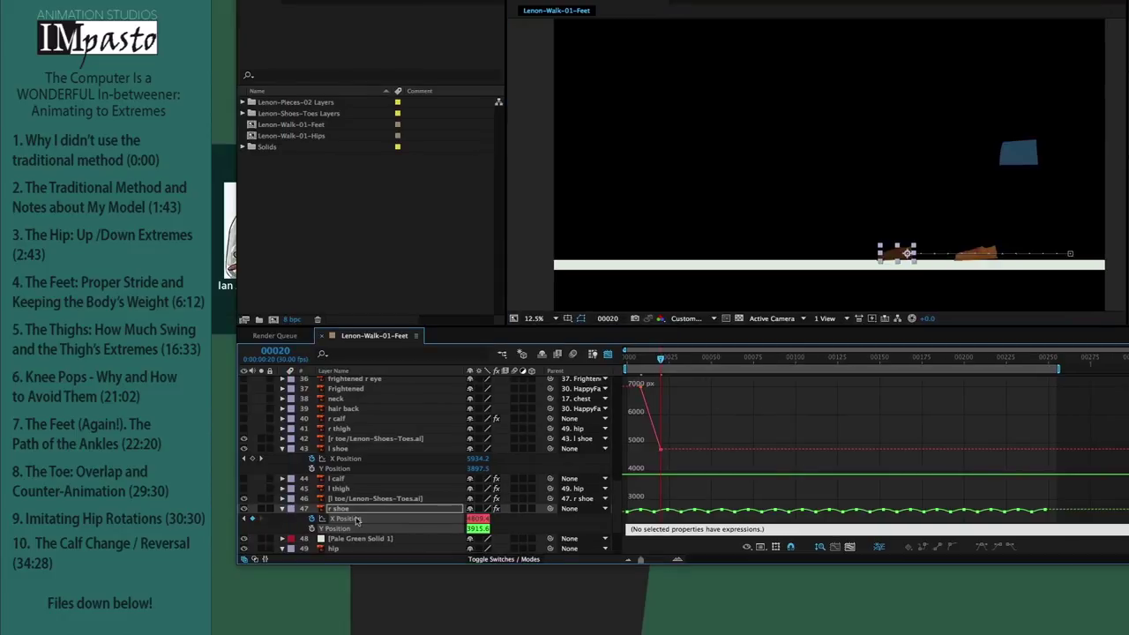
# Step: Compare the shoes' X Position curves and check the right shoe's slide around frame 10
pyautogui.click(357, 484)
pyautogui.click(354, 527)
pyautogui.click(355, 519)
pyautogui.moveTo(569, 366); pyautogui.dragTo(633, 455)
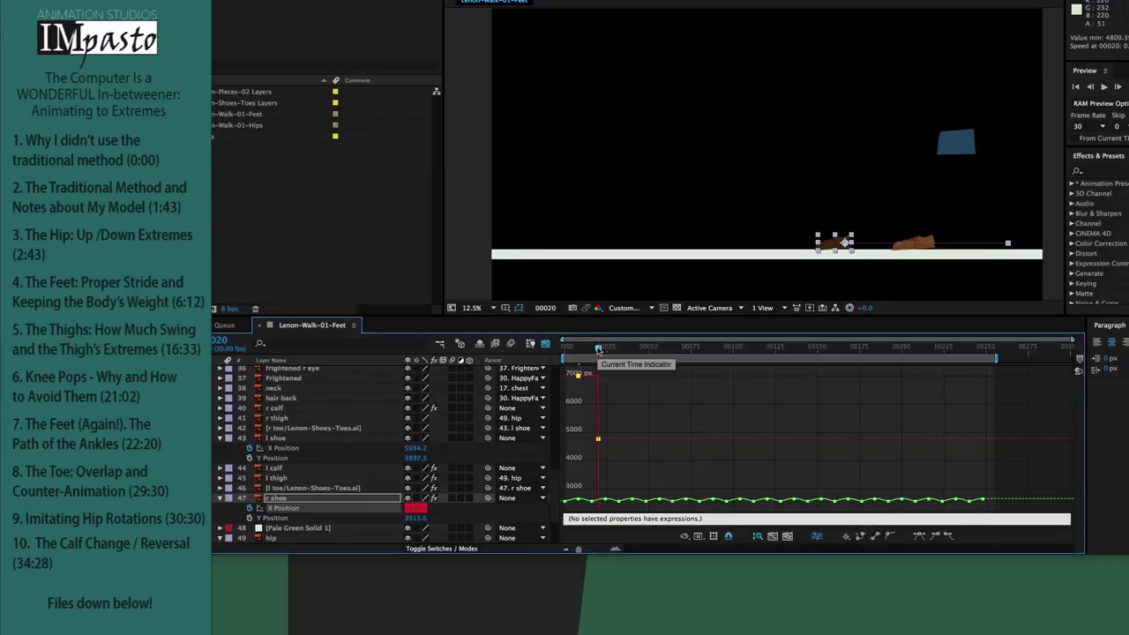
pyautogui.moveTo(598, 349)
pyautogui.mouseDown()
pyautogui.moveTo(583, 349)
pyautogui.moveTo(598, 348)
pyautogui.mouseUp()
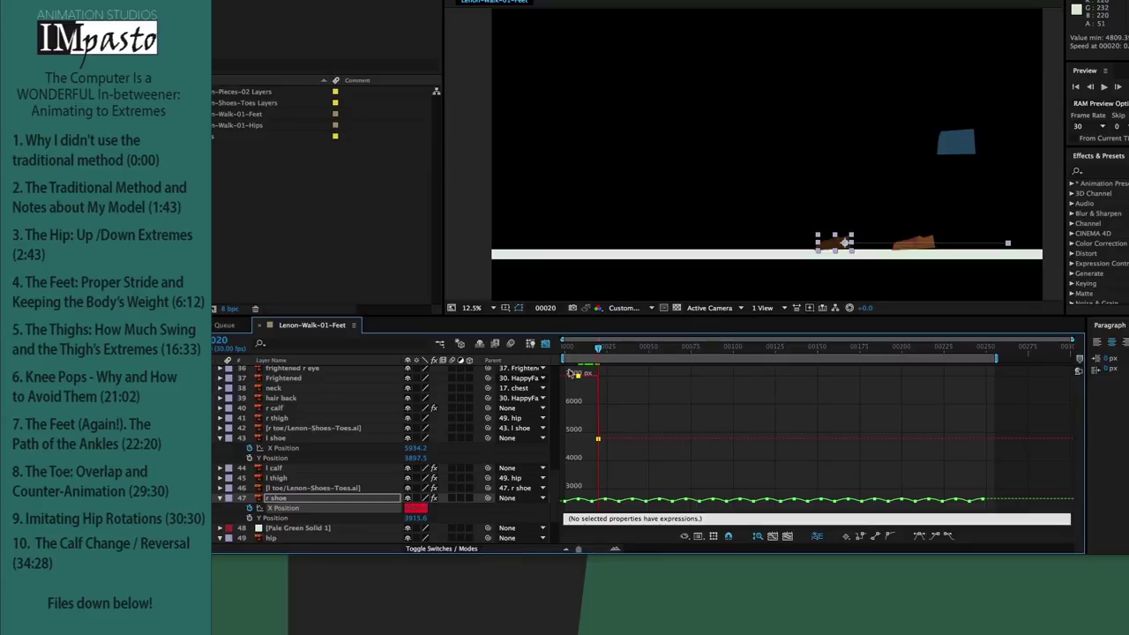
# Step: Select the left shoe's X keyframes and slide the shoe further left around frame 31
pyautogui.click(331, 448)
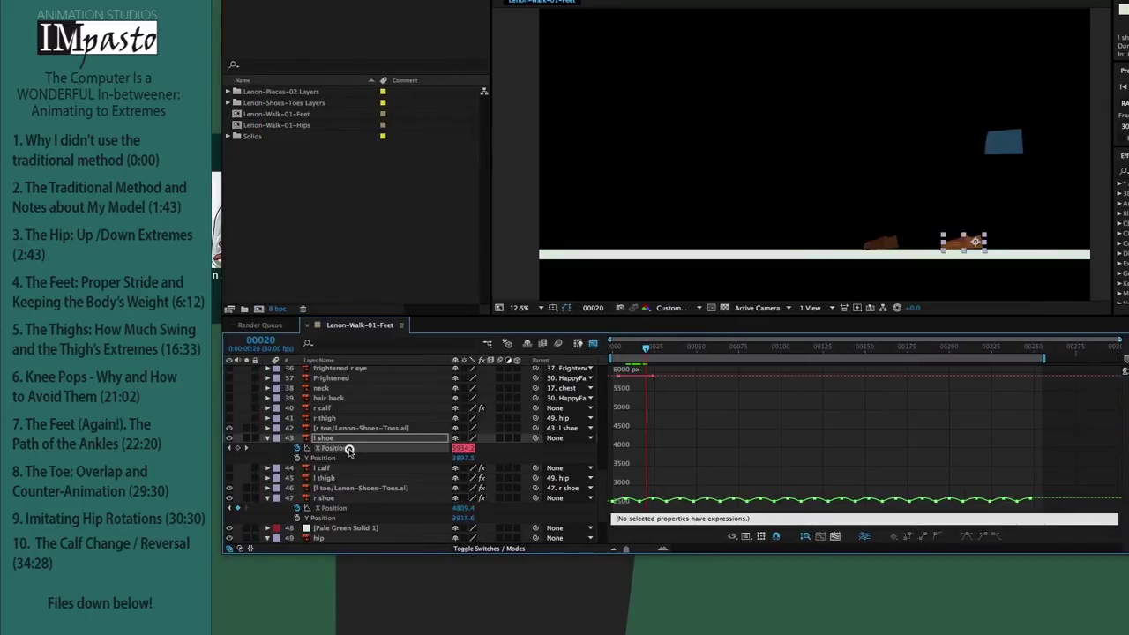
pyautogui.click(348, 449)
pyautogui.moveTo(645, 349); pyautogui.dragTo(652, 348)
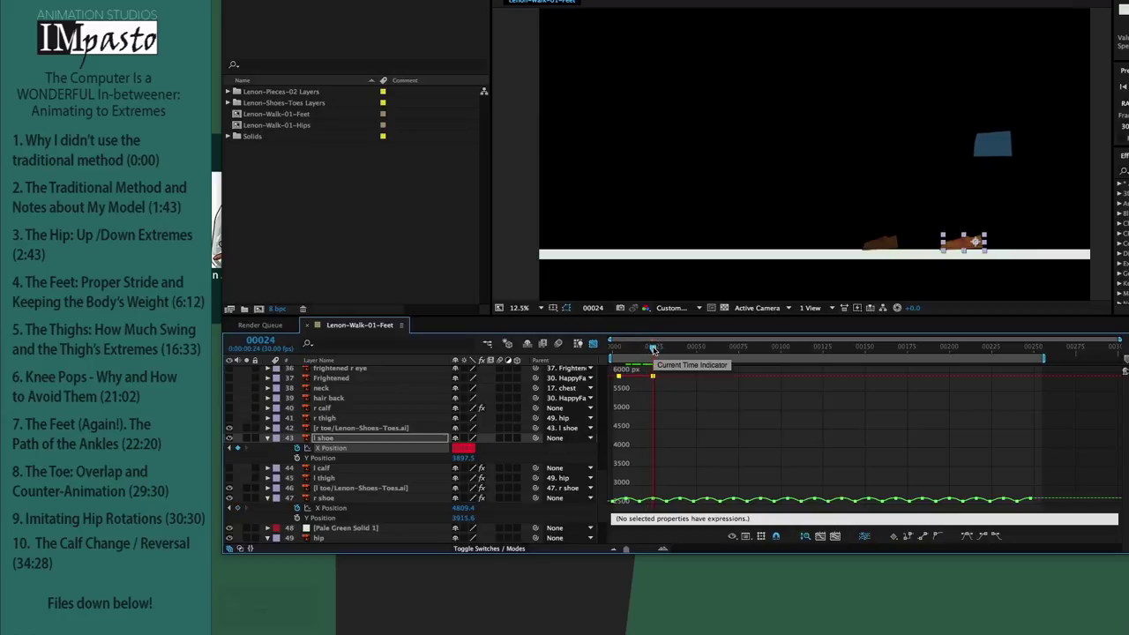
pyautogui.press('super+Right')
pyautogui.press('super+Right')
pyautogui.press('super+Right')
pyautogui.press('super+Right')
pyautogui.press('super+Right')
pyautogui.press('super+Right')
pyautogui.press('super+Right')
pyautogui.press('super+Right')
pyautogui.press('super+Right')
pyautogui.press('super+Right')
pyautogui.press('super+Right')
pyautogui.press('super+Right')
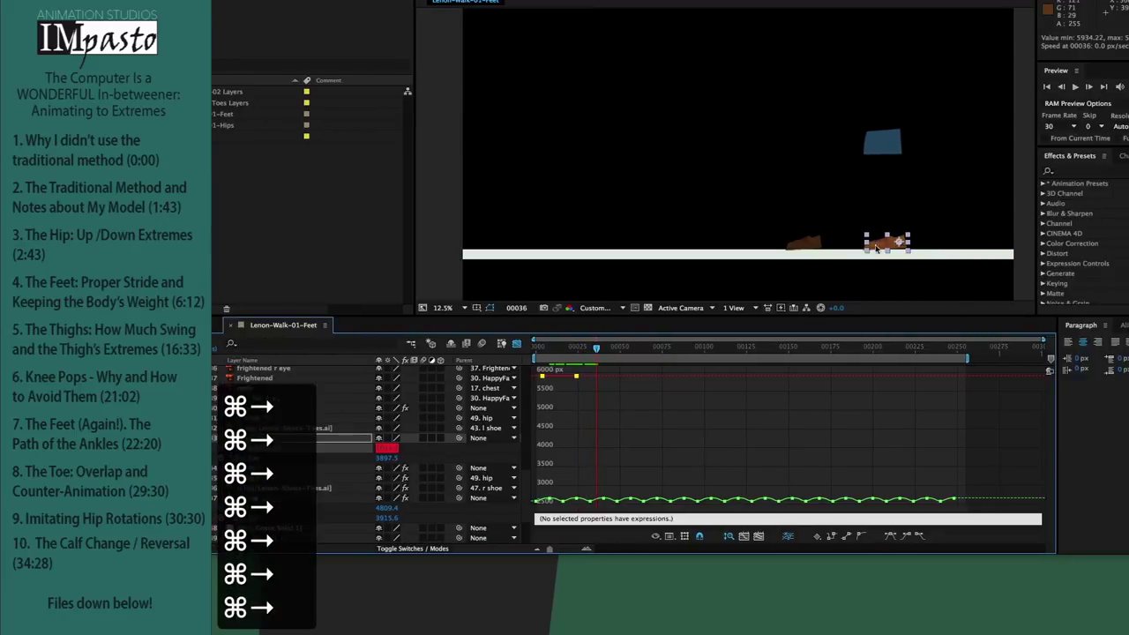
pyautogui.moveTo(896, 243); pyautogui.dragTo(736, 247)
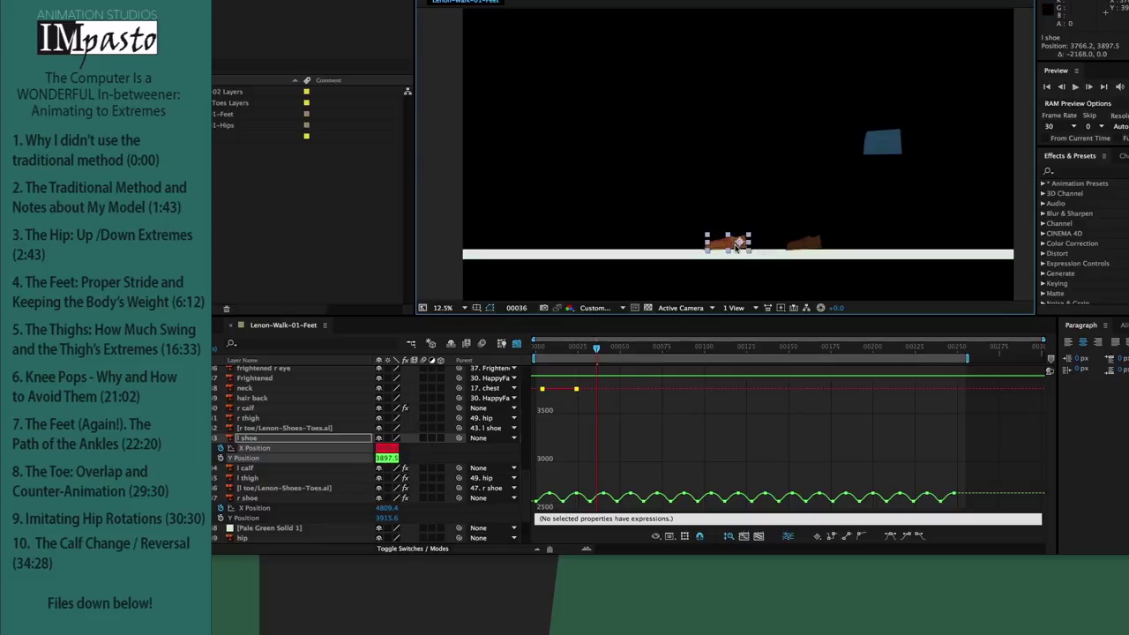
pyautogui.click(619, 445)
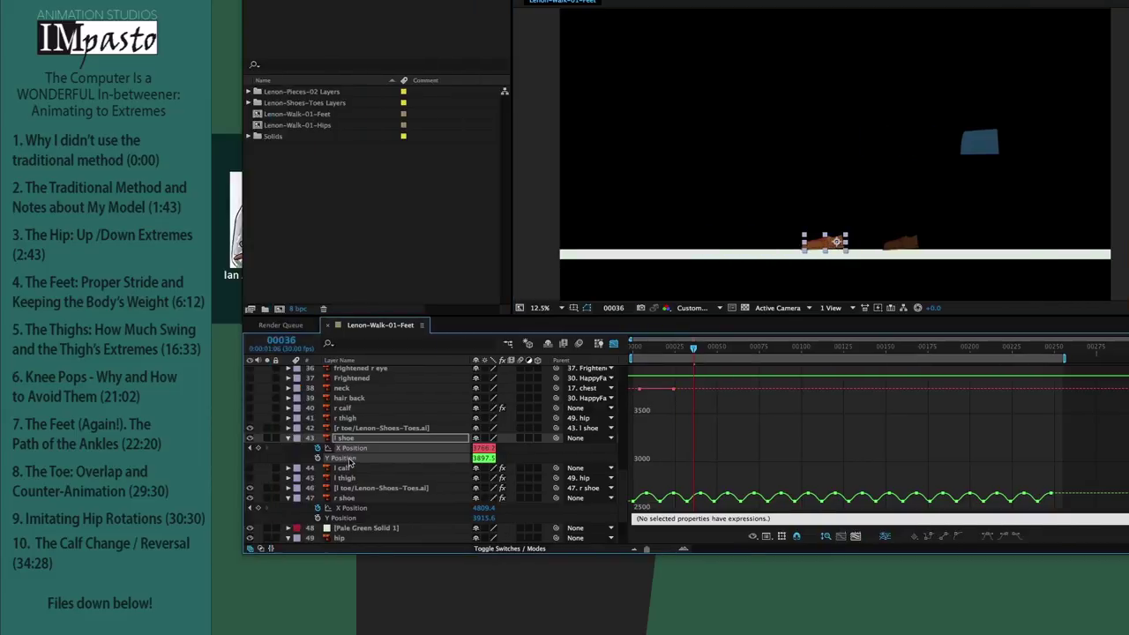
# Step: Review the left calf and shoe curves in the early frames and undo the last change
pyautogui.click(273, 467)
pyautogui.click(365, 449)
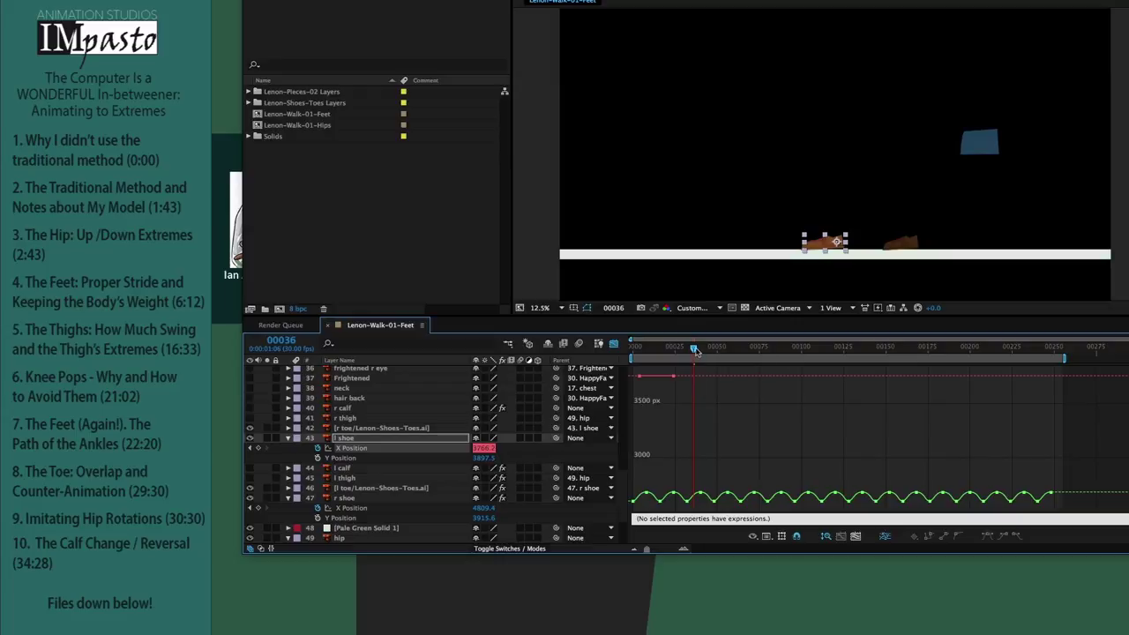
pyautogui.moveTo(696, 351); pyautogui.dragTo(640, 354)
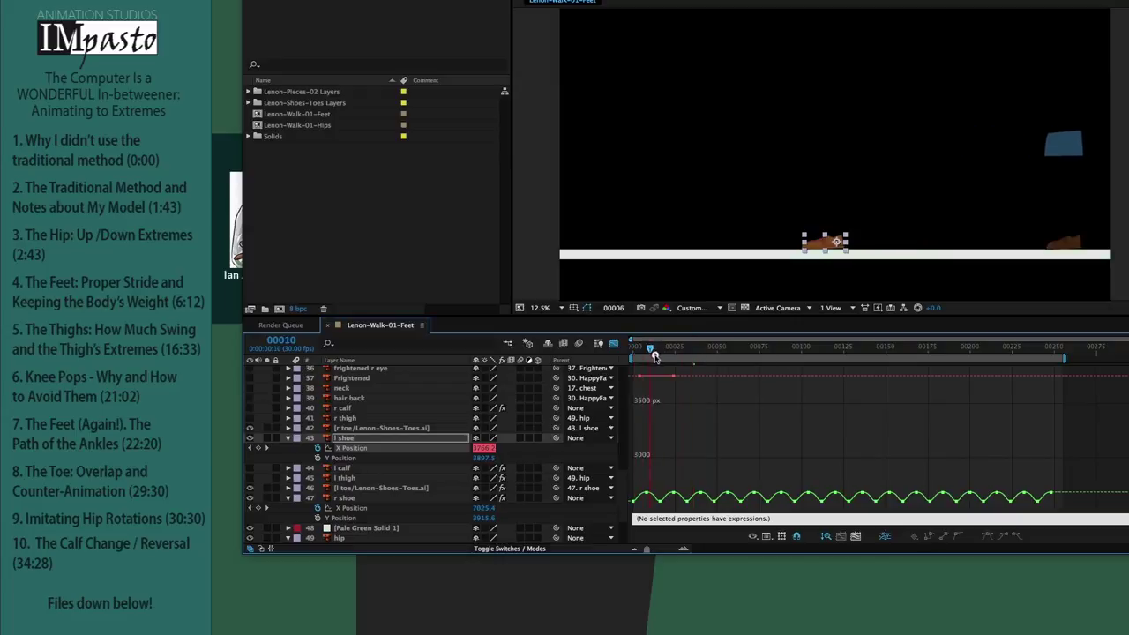
pyautogui.moveTo(654, 355); pyautogui.dragTo(694, 351)
pyautogui.press('super+z')
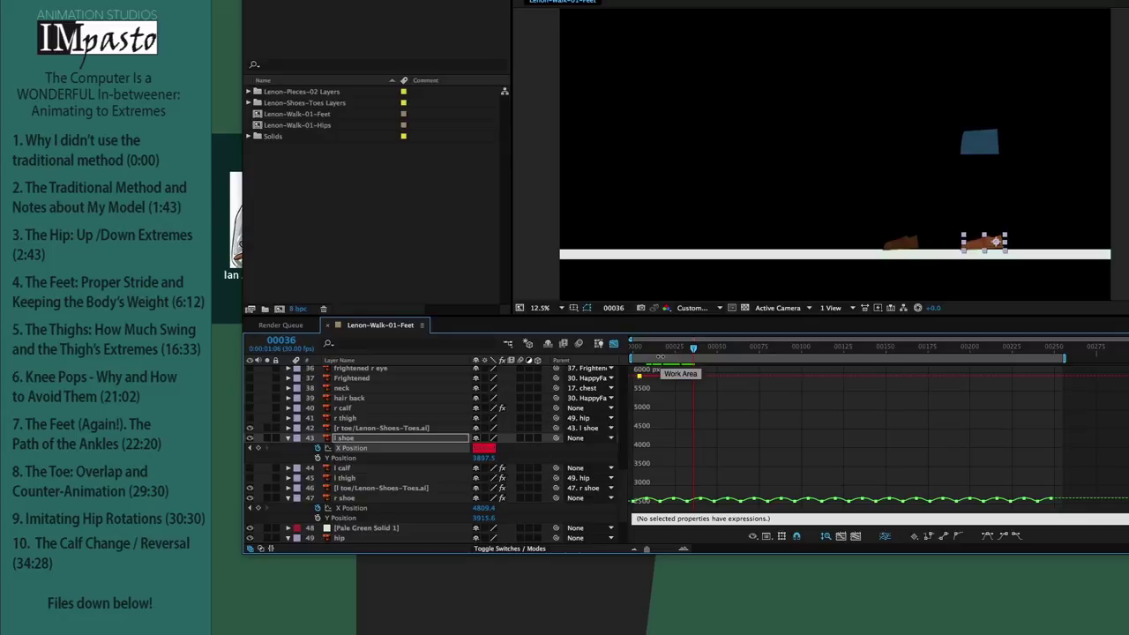
pyautogui.click(811, 411)
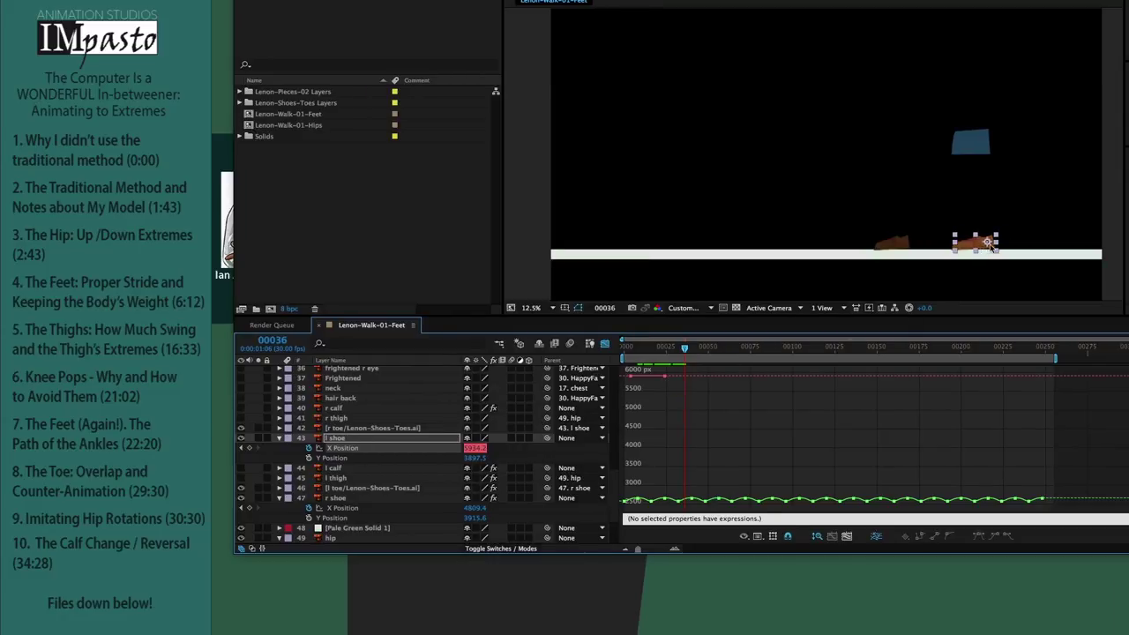
# Step: Drag the left shoe left at frame 36 so its X drops to 3542.2, then check the keyframes
pyautogui.moveTo(981, 247); pyautogui.dragTo(808, 247)
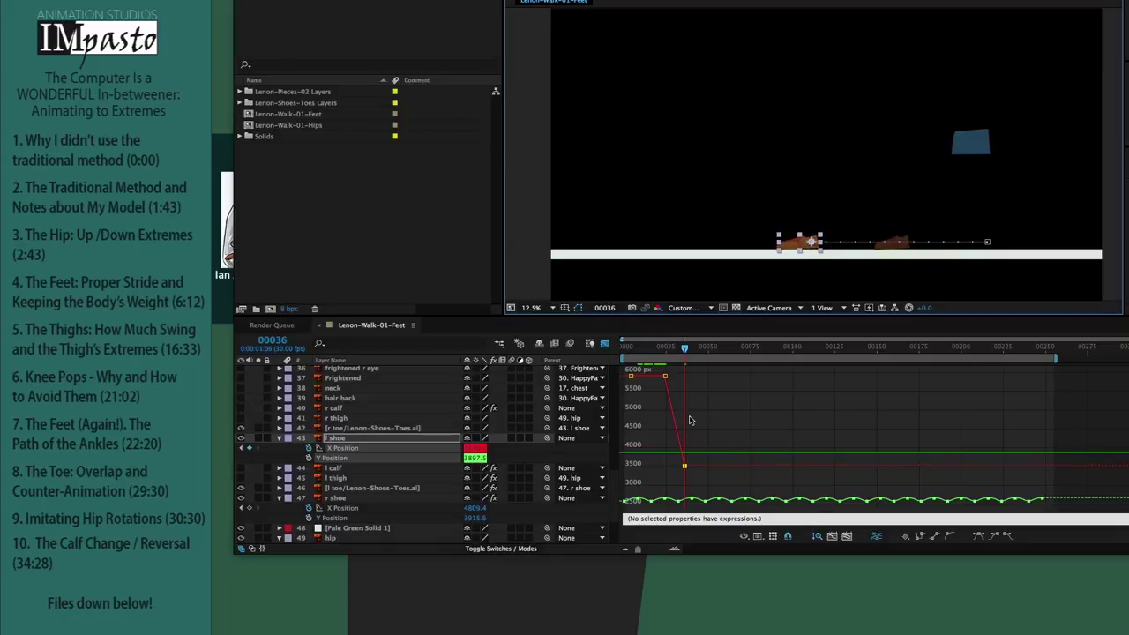
pyautogui.click(662, 377)
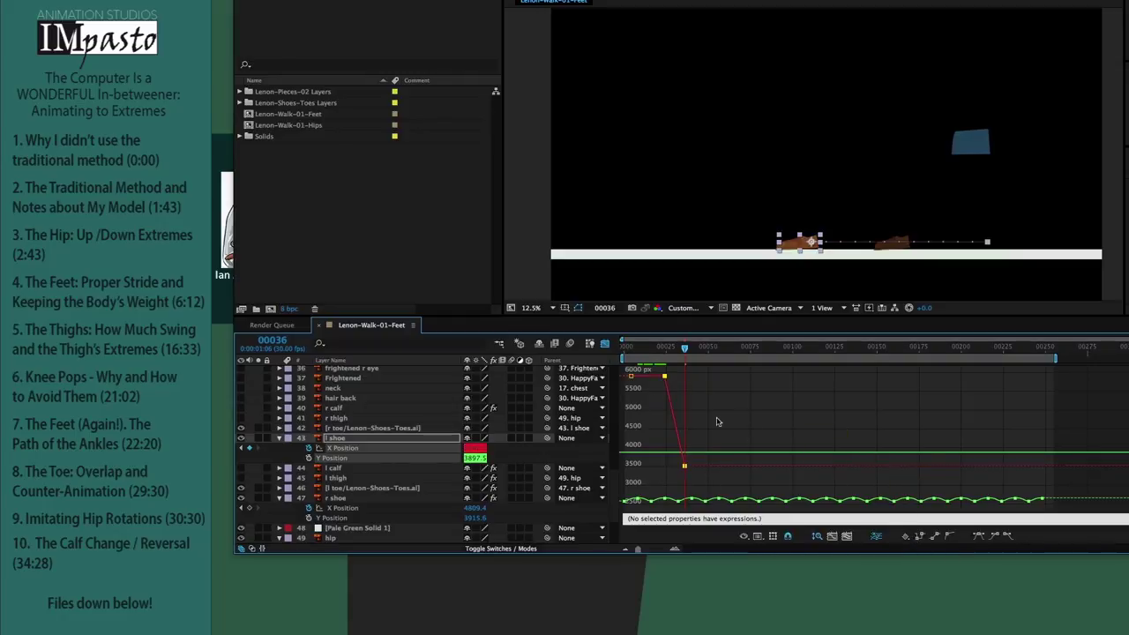
pyautogui.moveTo(629, 372); pyautogui.dragTo(724, 482)
pyautogui.moveTo(686, 349)
pyautogui.mouseDown()
pyautogui.moveTo(668, 348)
pyautogui.moveTo(686, 349)
pyautogui.mouseUp()
# Step: Add an X Position keyframe for the right shoe at frame 40
pyautogui.click(363, 509)
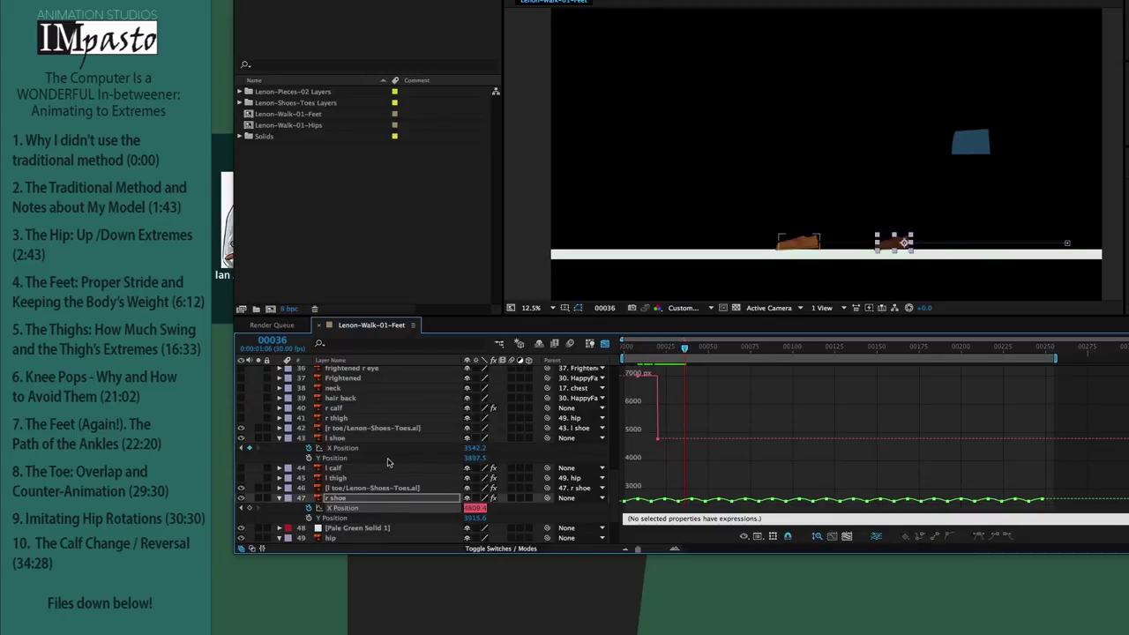
pyautogui.press('super+Right')
pyautogui.press('super+Right')
pyautogui.press('super+Right')
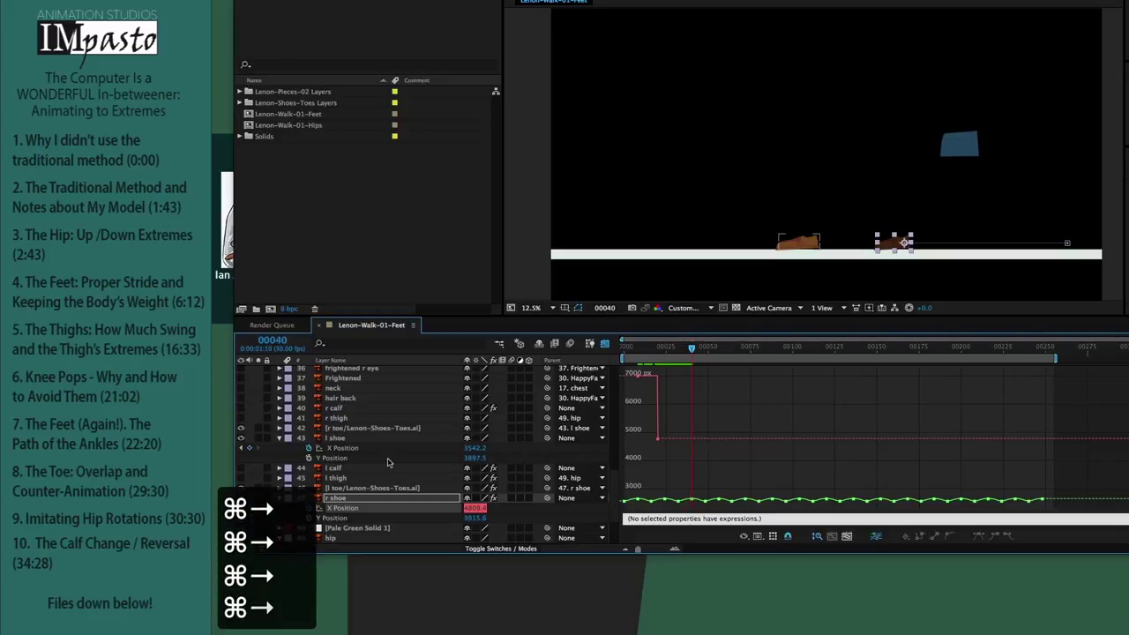
pyautogui.press('super+Right')
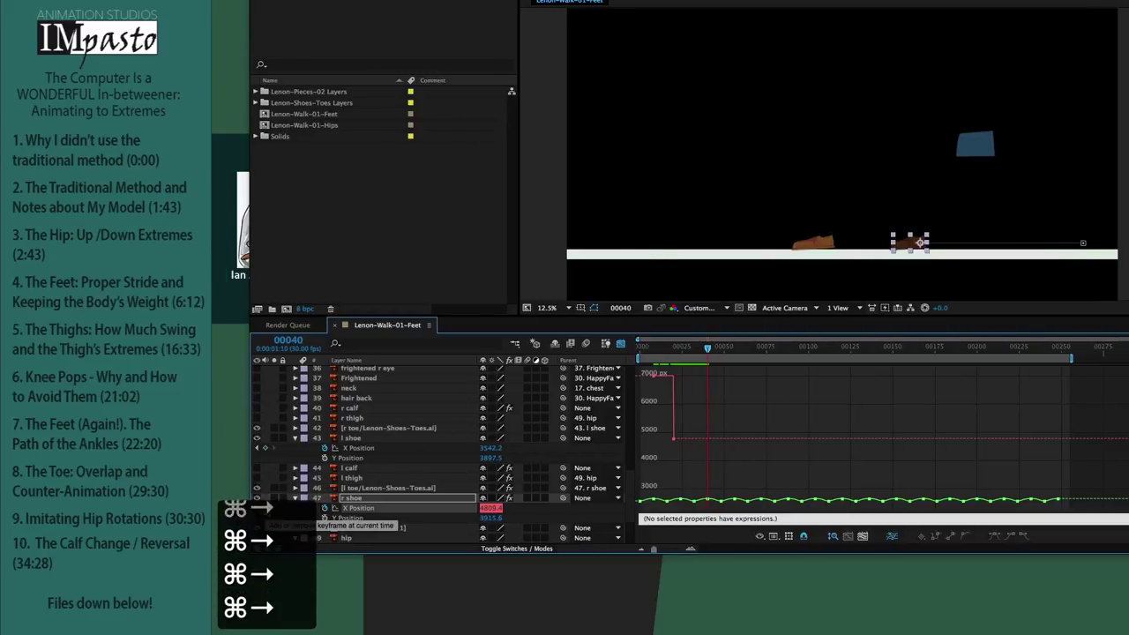
pyautogui.click(265, 509)
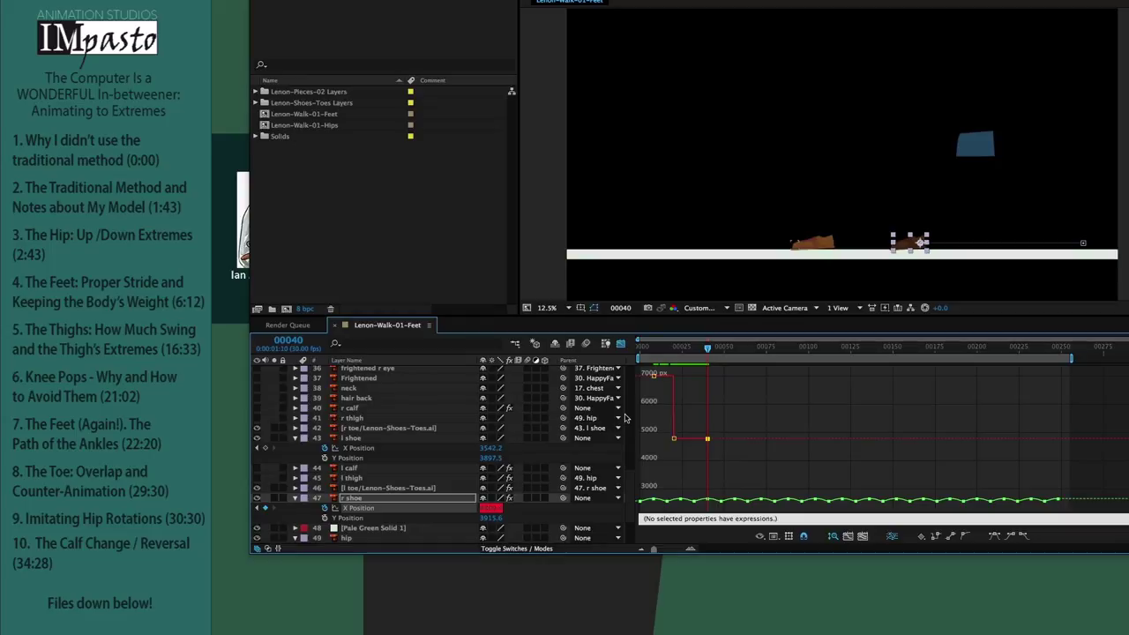
# Step: Slide the right shoe left at frame 52, then step ahead to frame 72
pyautogui.press('super+Right')
pyautogui.press('super+Left')
pyautogui.press('super+Right')
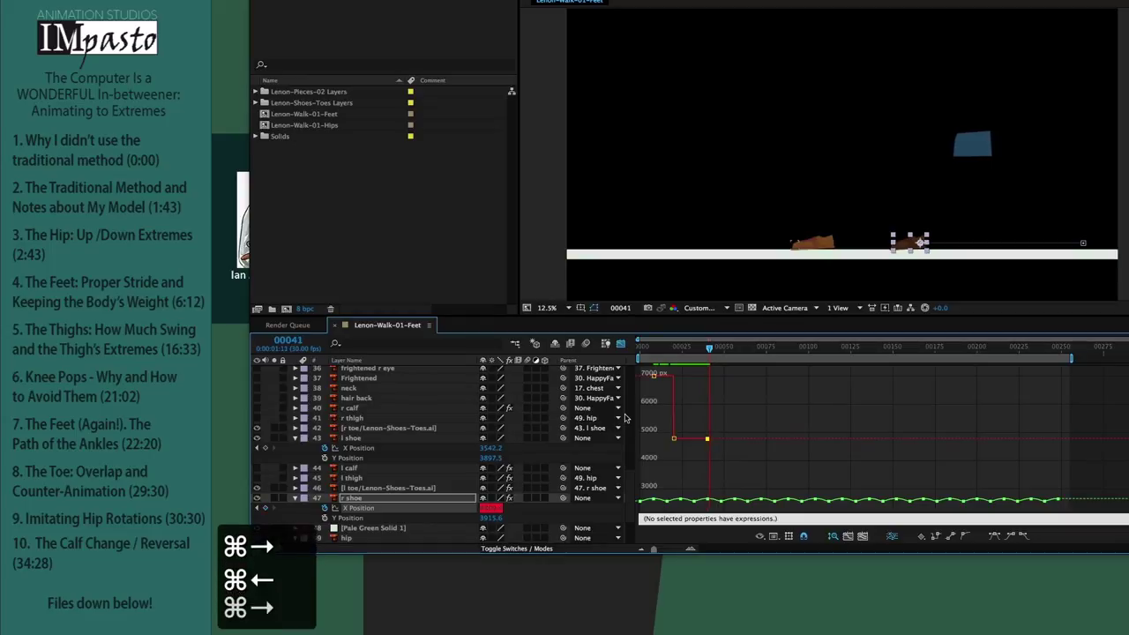
pyautogui.press('super+Right')
pyautogui.press('super+Right')
pyautogui.press('super+Right')
pyautogui.press('super+Right')
pyautogui.press('super+Right')
pyautogui.press('super+Right')
pyautogui.press('super+Right')
pyautogui.press('super+Right')
pyautogui.press('super+Right')
pyautogui.press('super+Right')
pyautogui.press('super+Right')
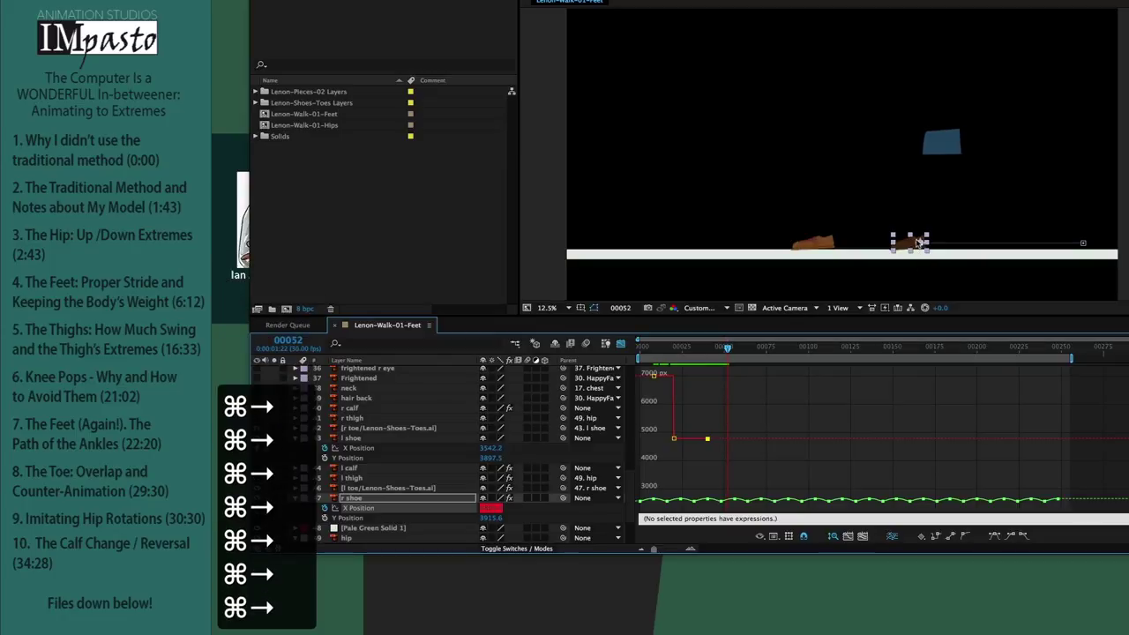
pyautogui.moveTo(915, 243); pyautogui.dragTo(743, 243)
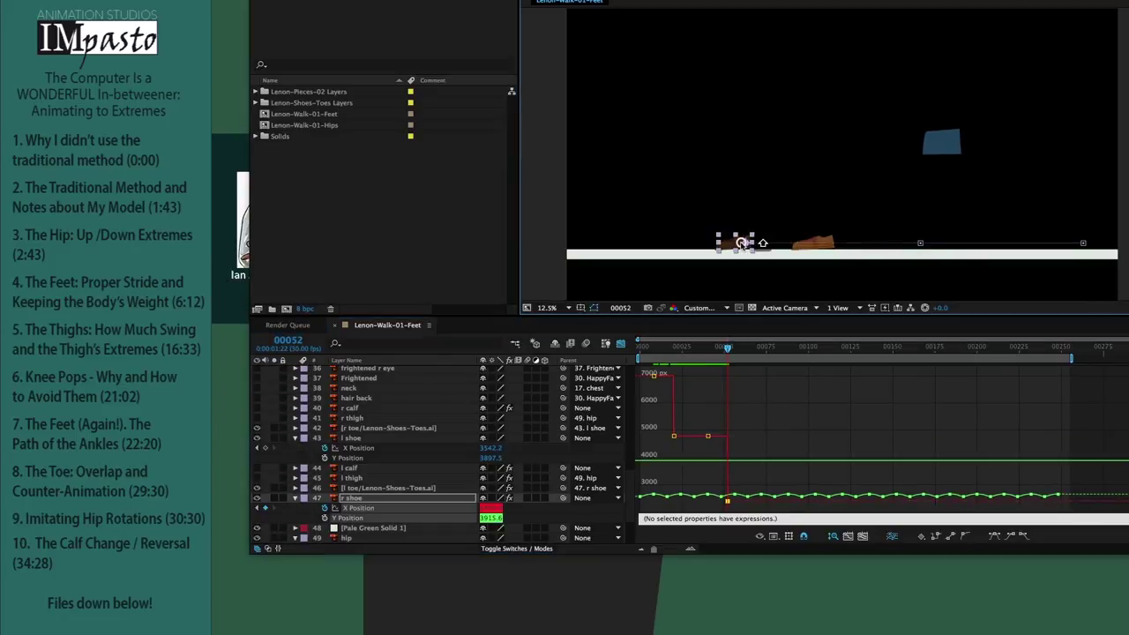
pyautogui.press('super+Right')
pyautogui.press('super+Right')
pyautogui.press('super+Right')
pyautogui.press('super+Right')
pyautogui.press('super+Right')
pyautogui.press('super+Right')
pyautogui.press('super+Right')
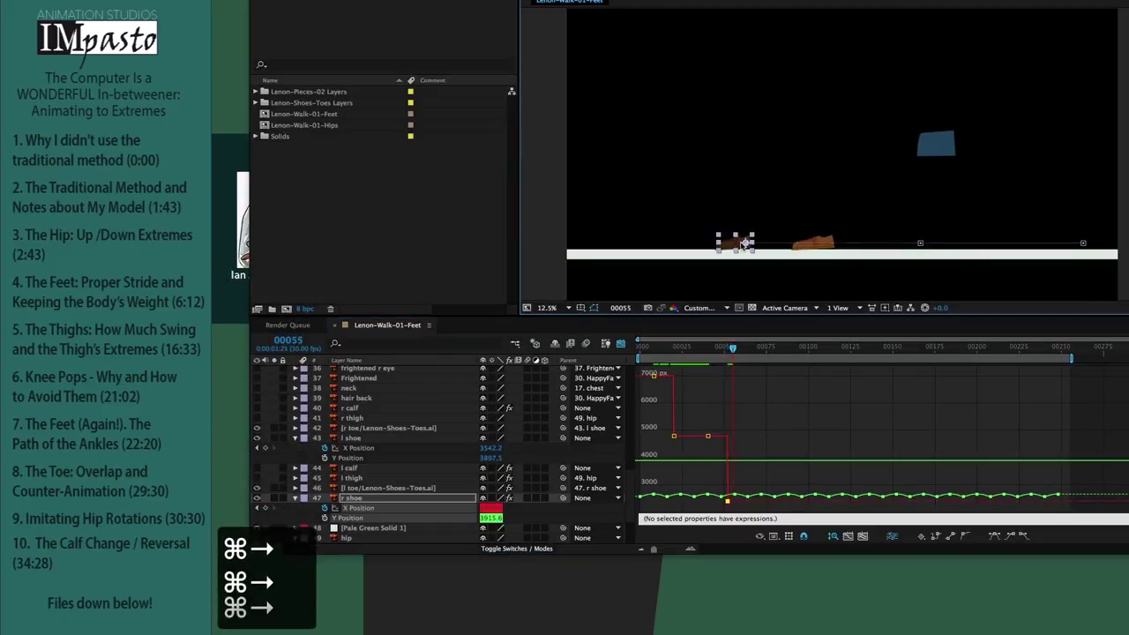
pyautogui.press('super+Right')
pyautogui.press('super+Right')
pyautogui.press('super+Right')
pyautogui.press('super+Right')
pyautogui.press('super+Right')
pyautogui.press('super+Right')
pyautogui.press('super+Right')
pyautogui.press('super+Right')
pyautogui.press('super+Right')
pyautogui.press('super+Right')
pyautogui.press('super+Right')
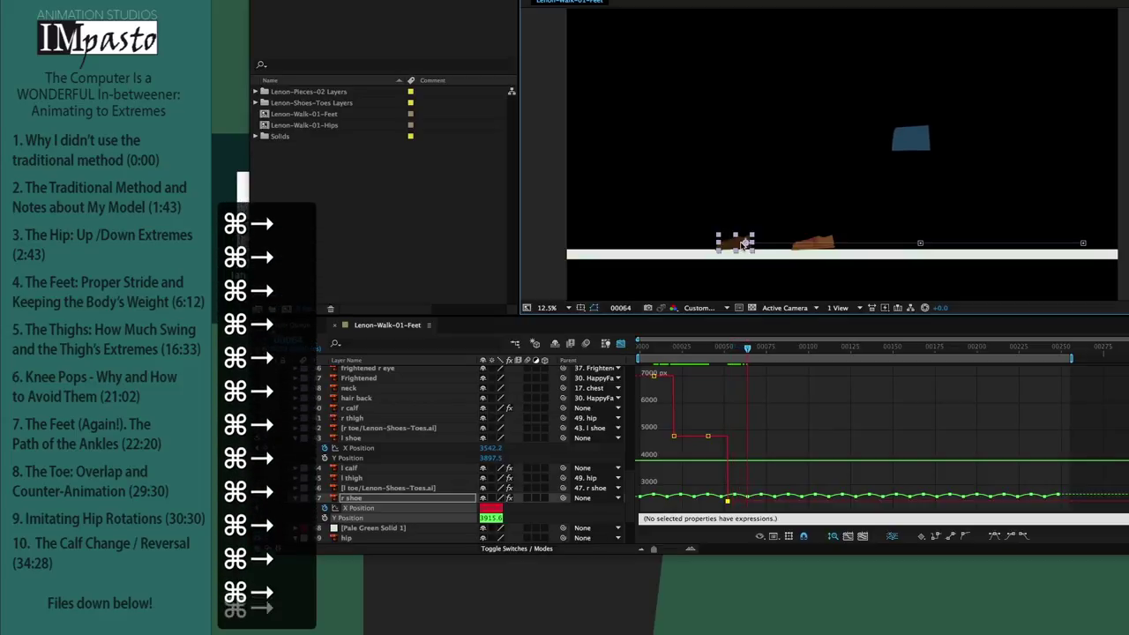
pyautogui.press('super+Right')
pyautogui.press('super+Right')
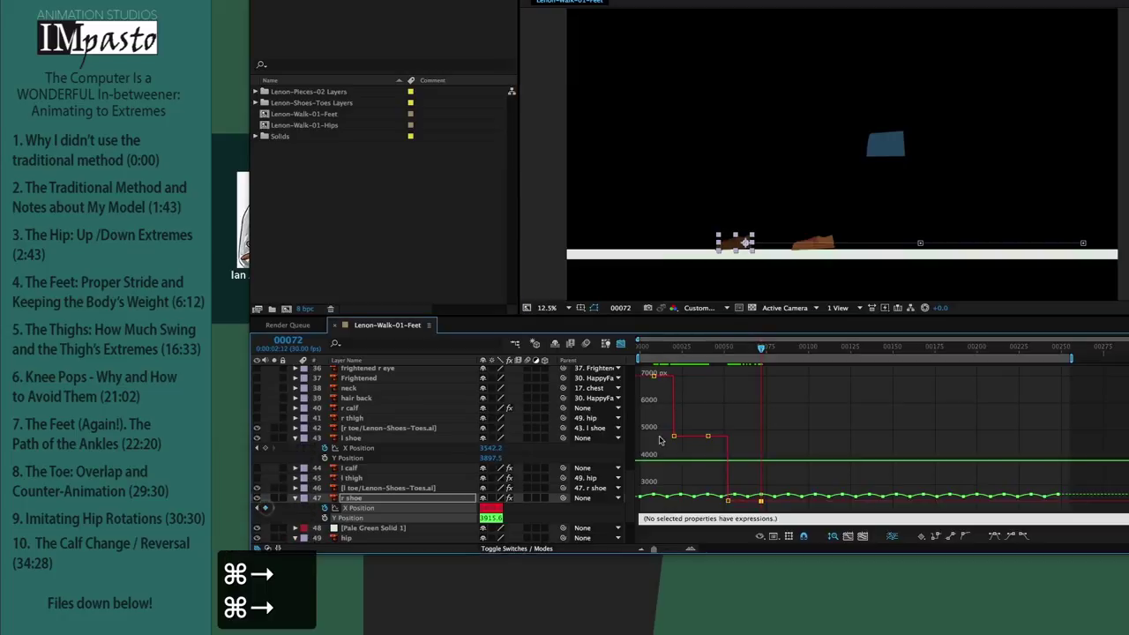
# Step: Key the left shoe's X Position at frame 56 and move it left at frame 68
pyautogui.click(832, 243)
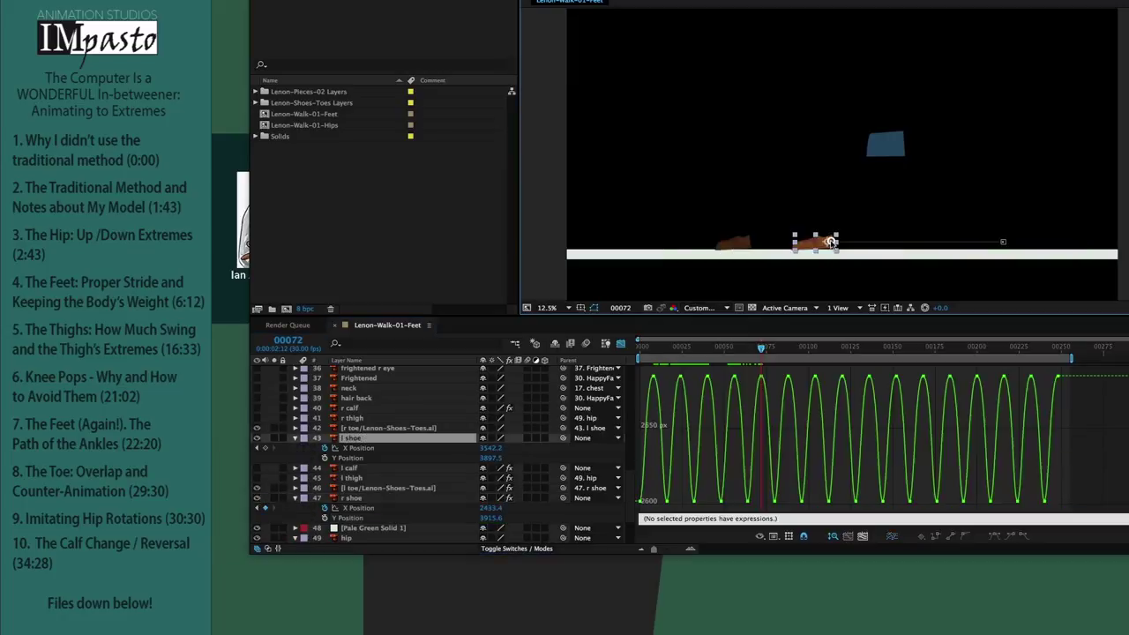
pyautogui.click(369, 450)
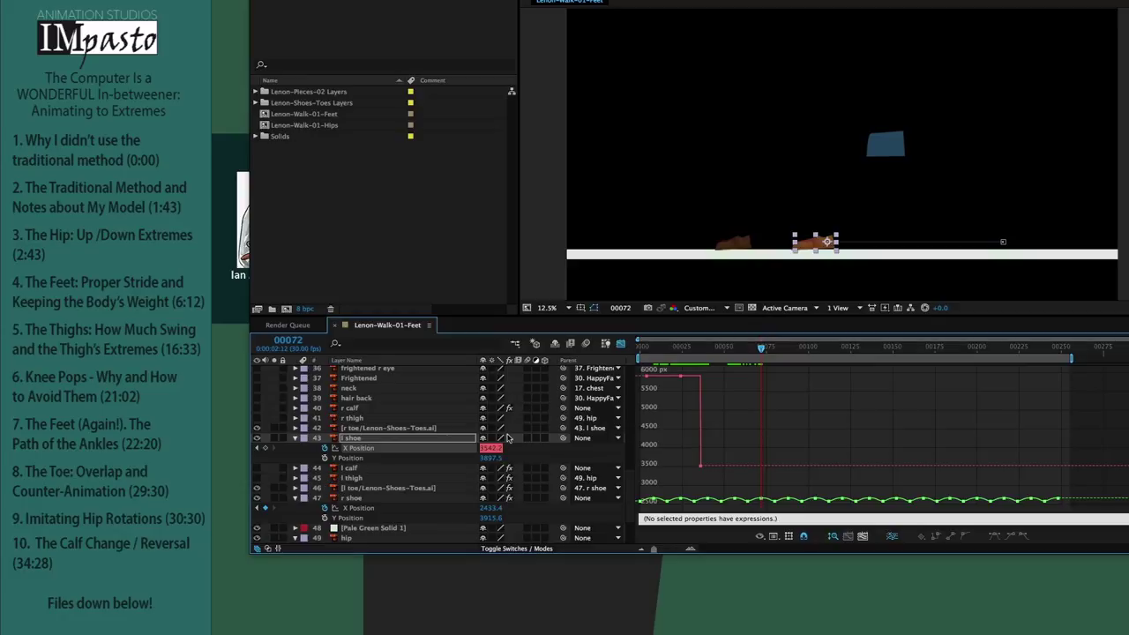
pyautogui.moveTo(750, 347)
pyautogui.mouseDown()
pyautogui.moveTo(723, 350)
pyautogui.moveTo(732, 351)
pyautogui.mouseUp()
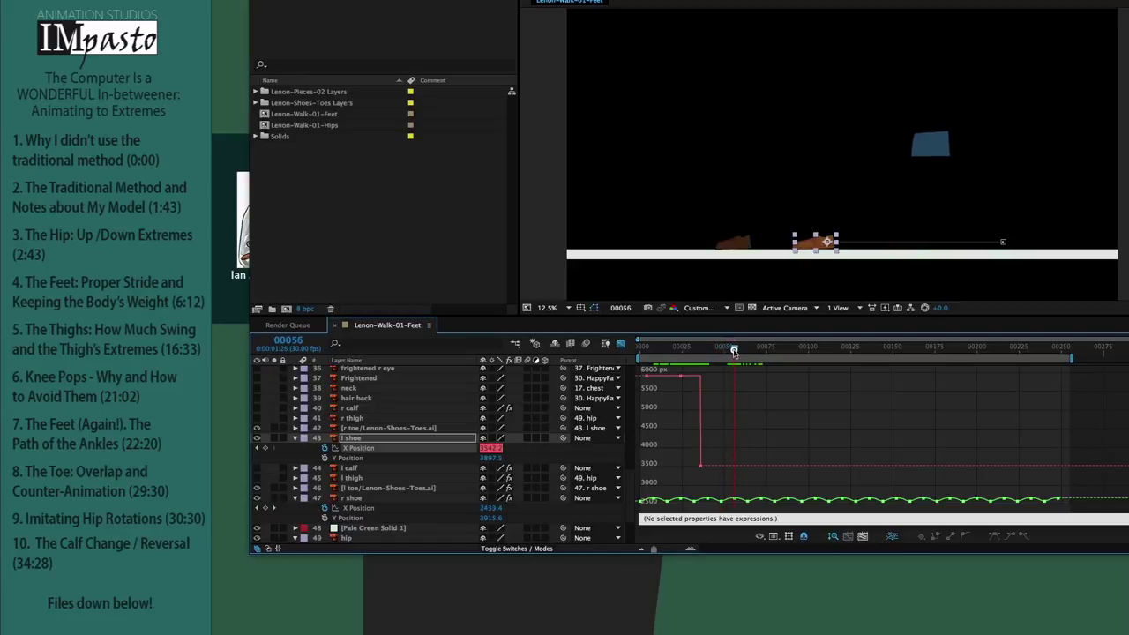
pyautogui.click(266, 450)
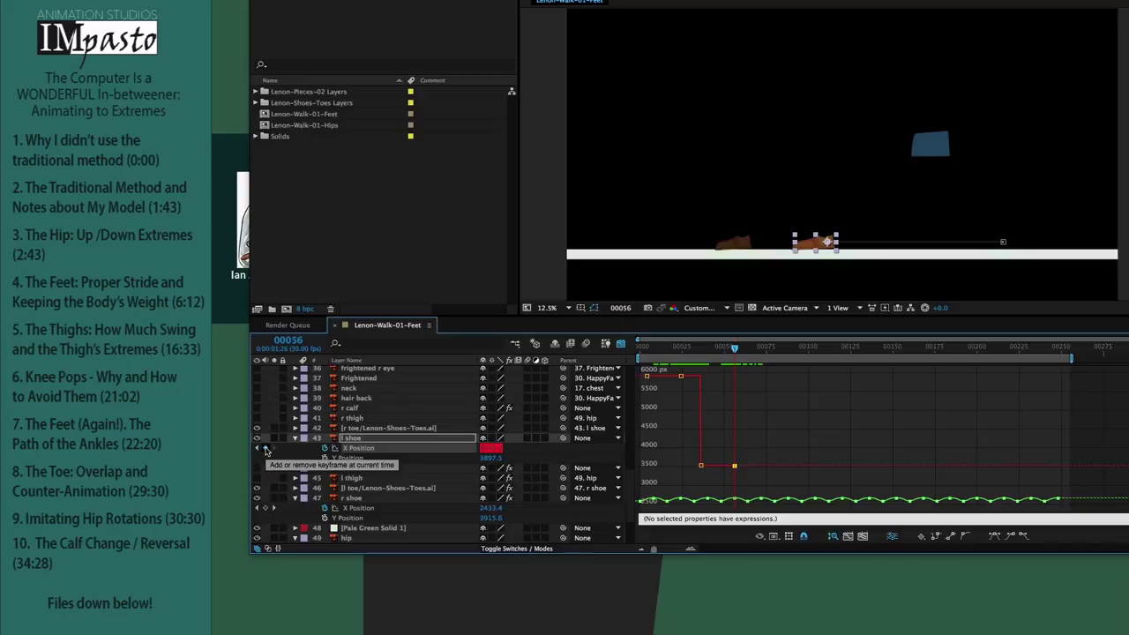
pyautogui.press('super+Right')
pyautogui.press('super+Right')
pyautogui.press('super+Right')
pyautogui.press('super+Right')
pyautogui.press('super+Right')
pyautogui.press('super+Right')
pyautogui.press('super+Right')
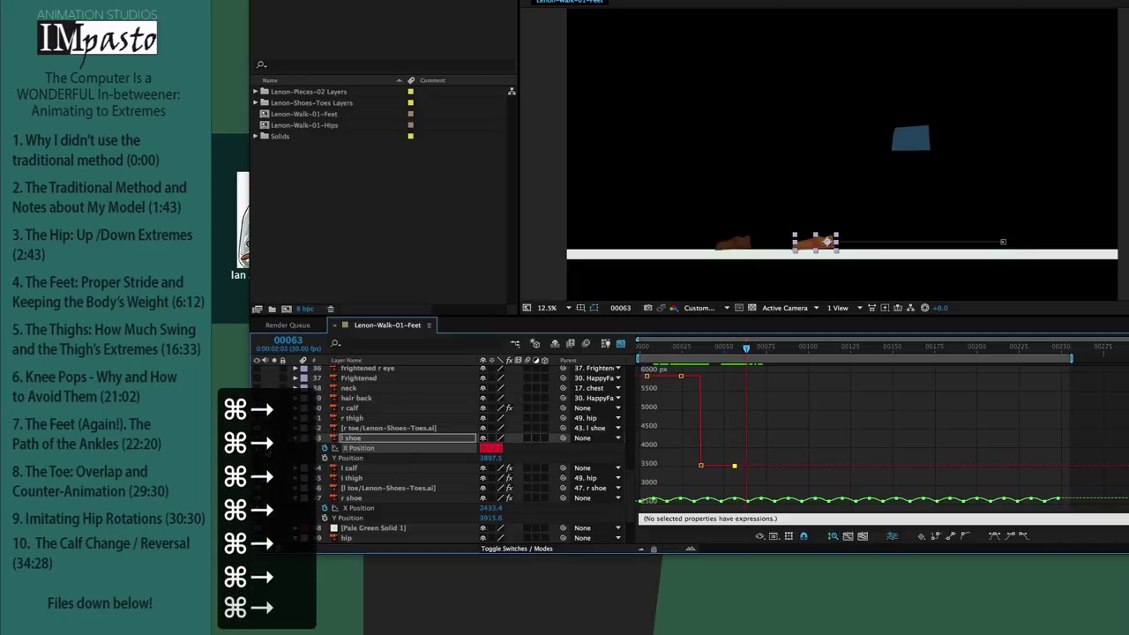
pyautogui.press('super+Right')
pyautogui.press('super+Right')
pyautogui.press('super+Right')
pyautogui.press('super+Right')
pyautogui.press('super+Right')
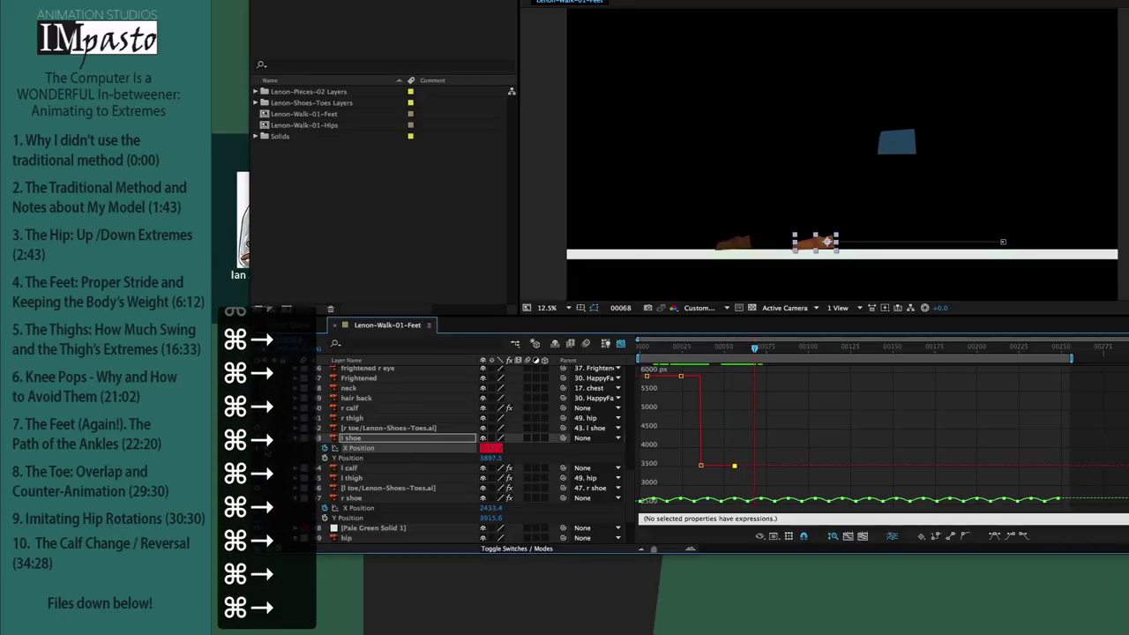
pyautogui.moveTo(827, 247); pyautogui.dragTo(645, 251)
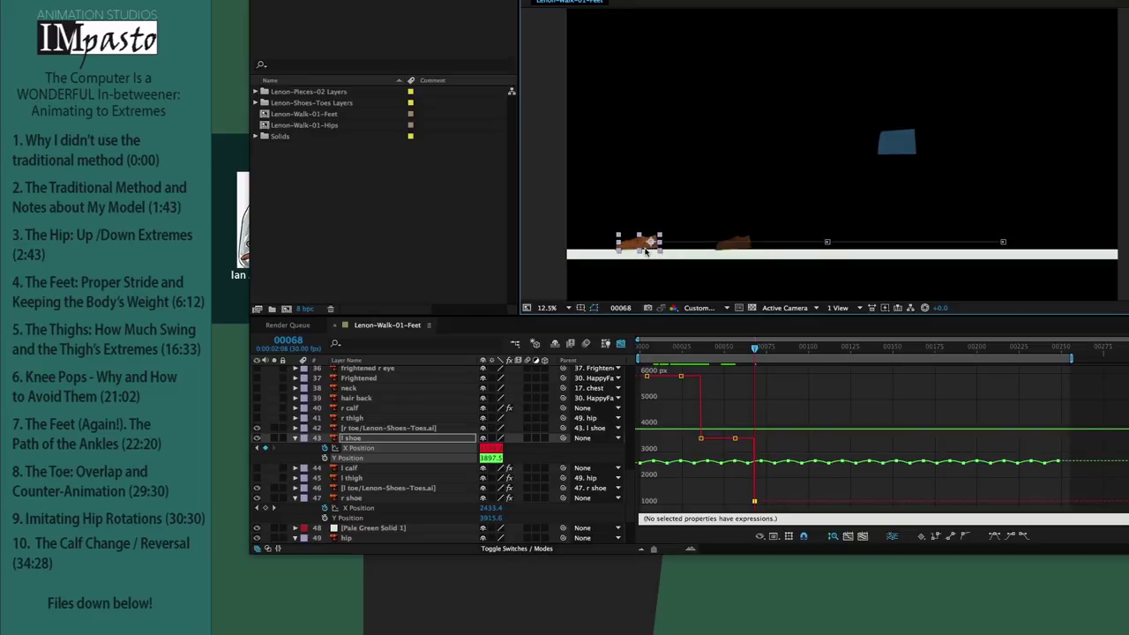
# Step: Show the right shoe's X Position curve and step forward past frame 75
pyautogui.click(748, 247)
pyautogui.click(371, 509)
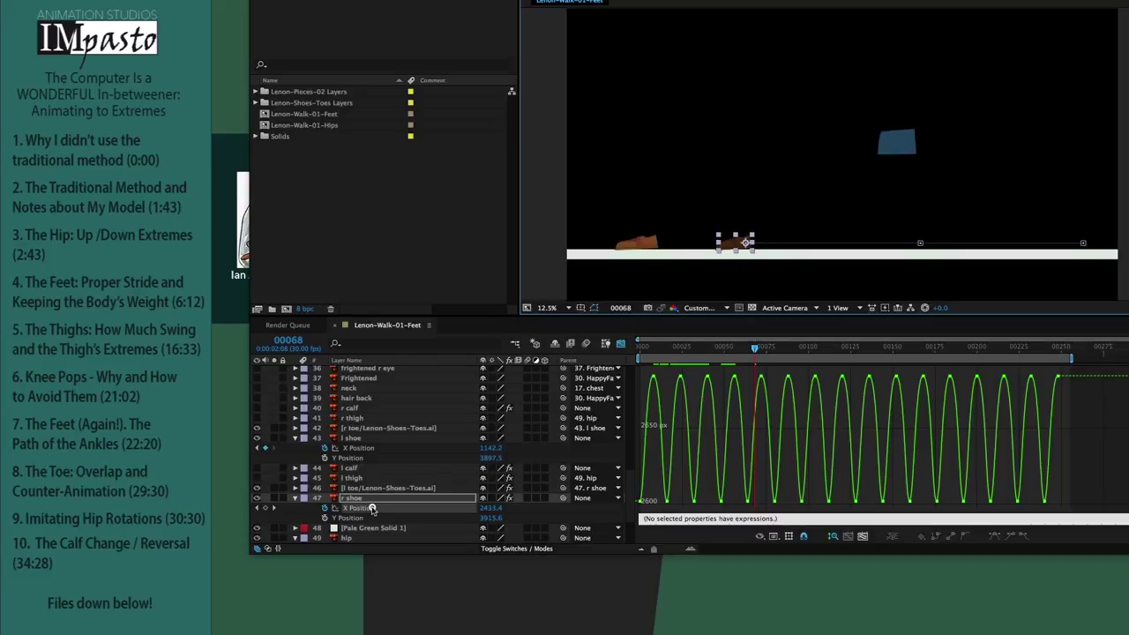
pyautogui.press('super+Right')
pyautogui.press('super+Right')
pyautogui.press('super+Right')
pyautogui.press('super+Right')
pyautogui.press('super+Right')
pyautogui.press('super+Right')
pyautogui.press('super+Right')
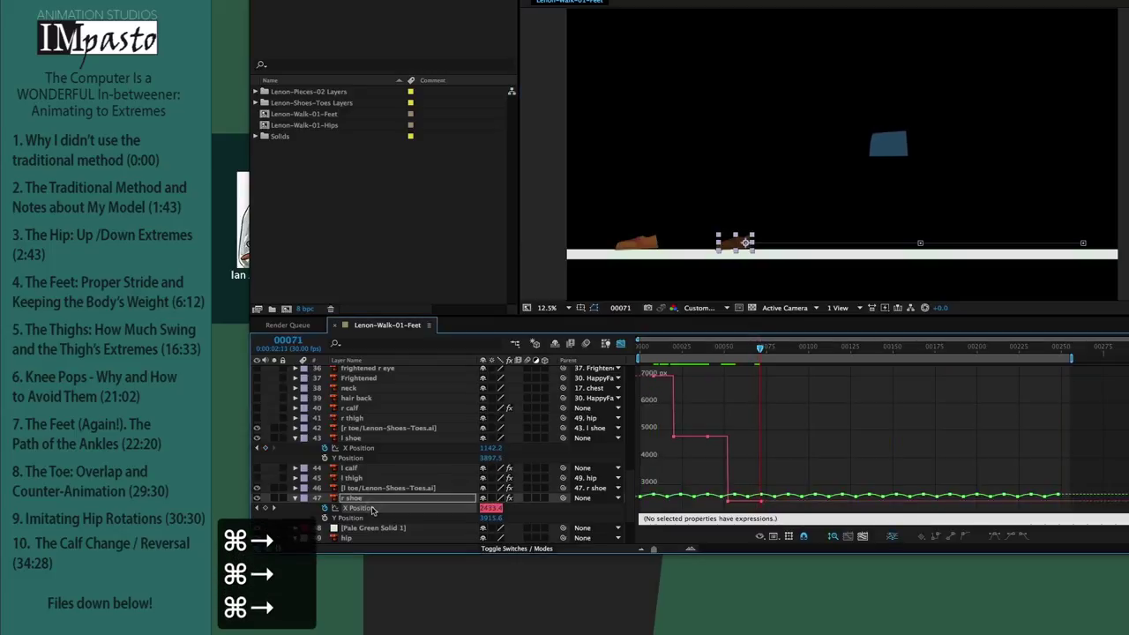
pyautogui.press('super+Right')
pyautogui.press('super+Right')
pyautogui.press('super+Right')
pyautogui.press('super+Right')
pyautogui.press('super+Right')
pyautogui.press('super+Right')
pyautogui.press('super+Right')
pyautogui.press('super+Right')
pyautogui.press('super+Right')
pyautogui.press('super+z')
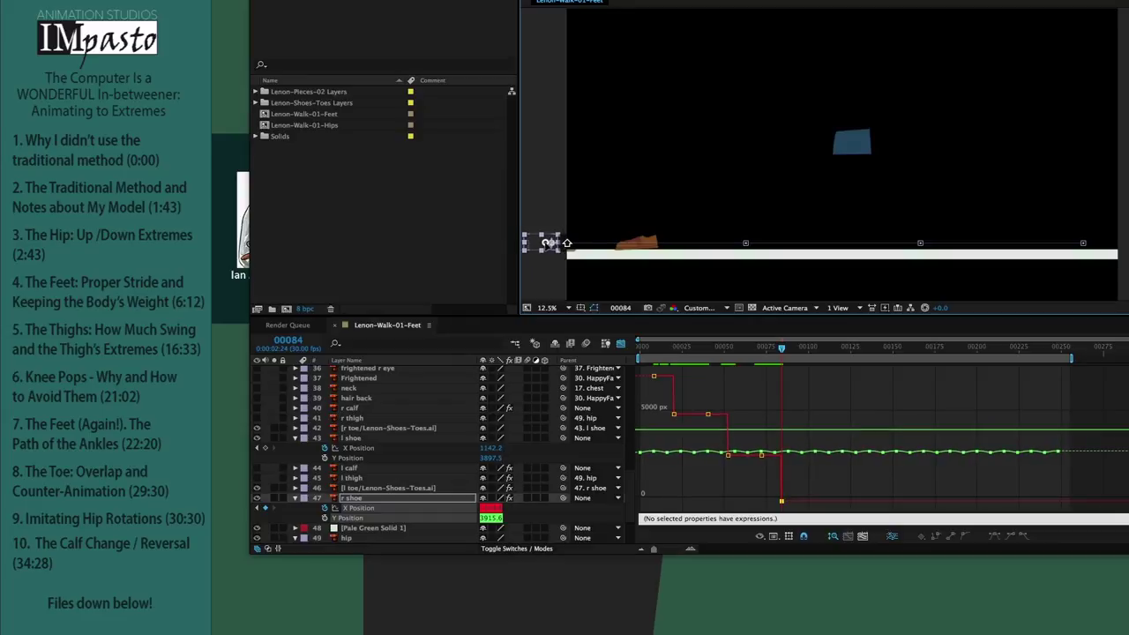
# Step: Key the left shoe's X Position at frame 88 and advance to frame 100
pyautogui.click(651, 242)
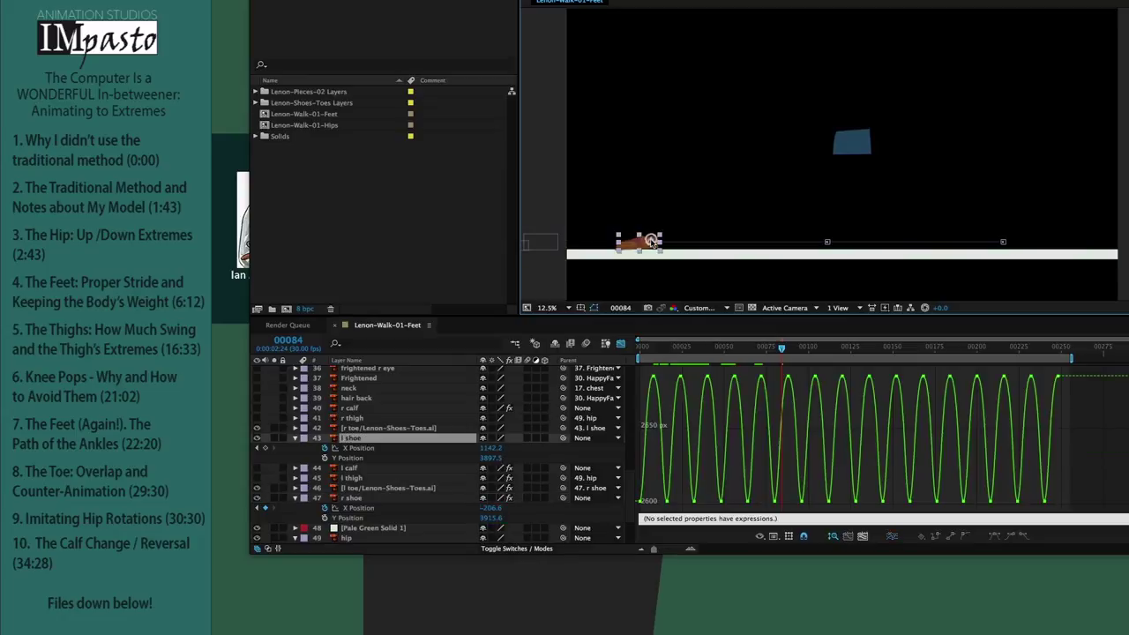
pyautogui.click(383, 448)
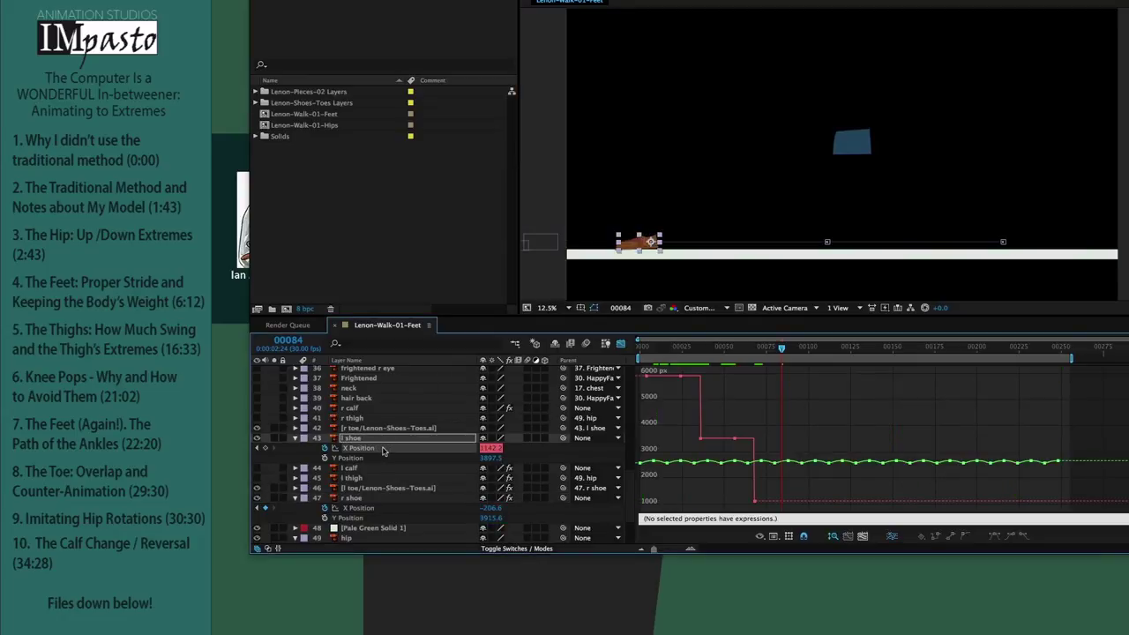
pyautogui.press('super+Right')
pyautogui.press('super+Right')
pyautogui.press('super+Right')
pyautogui.press('super+Right')
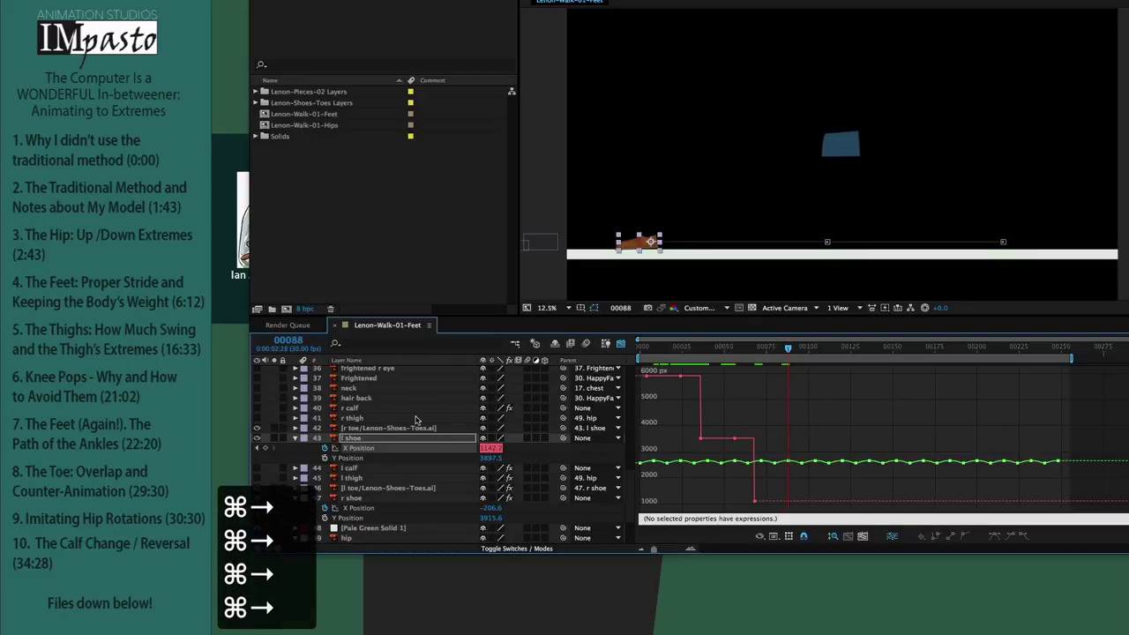
pyautogui.click(265, 448)
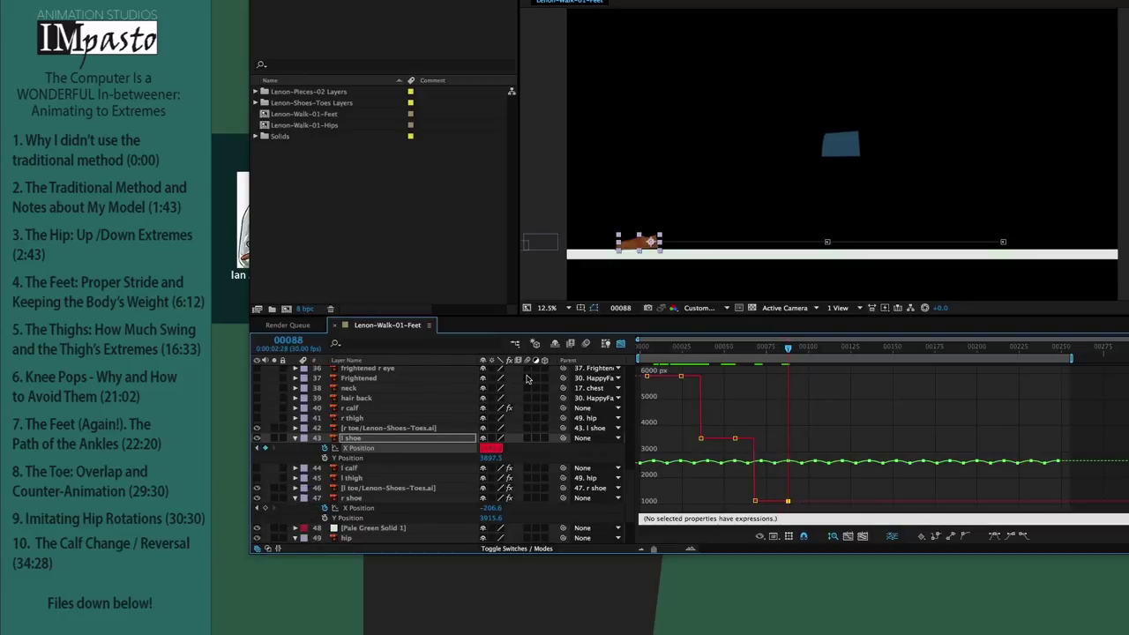
pyautogui.press('super+Right')
pyautogui.press('super+Right')
pyautogui.press('super+Right')
pyautogui.press('super+Right')
pyautogui.press('super+Right')
pyautogui.press('super+Right')
pyautogui.press('super+Right')
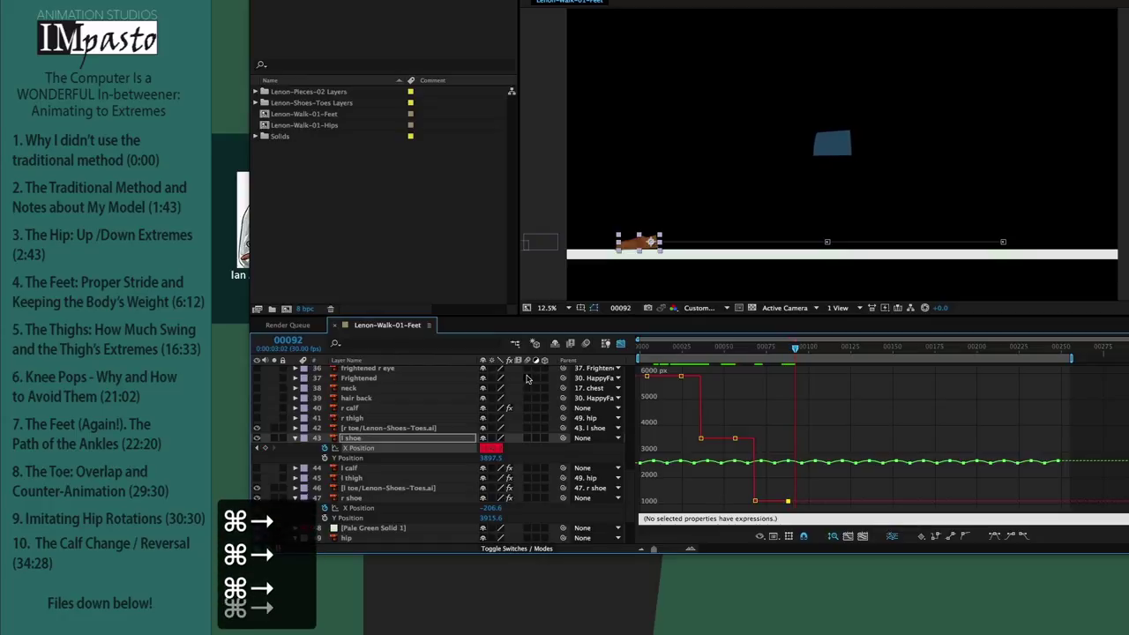
pyautogui.press('super+Right')
pyautogui.press('super+Right')
pyautogui.press('super+Right')
pyautogui.press('super+Right')
pyautogui.press('super+Right')
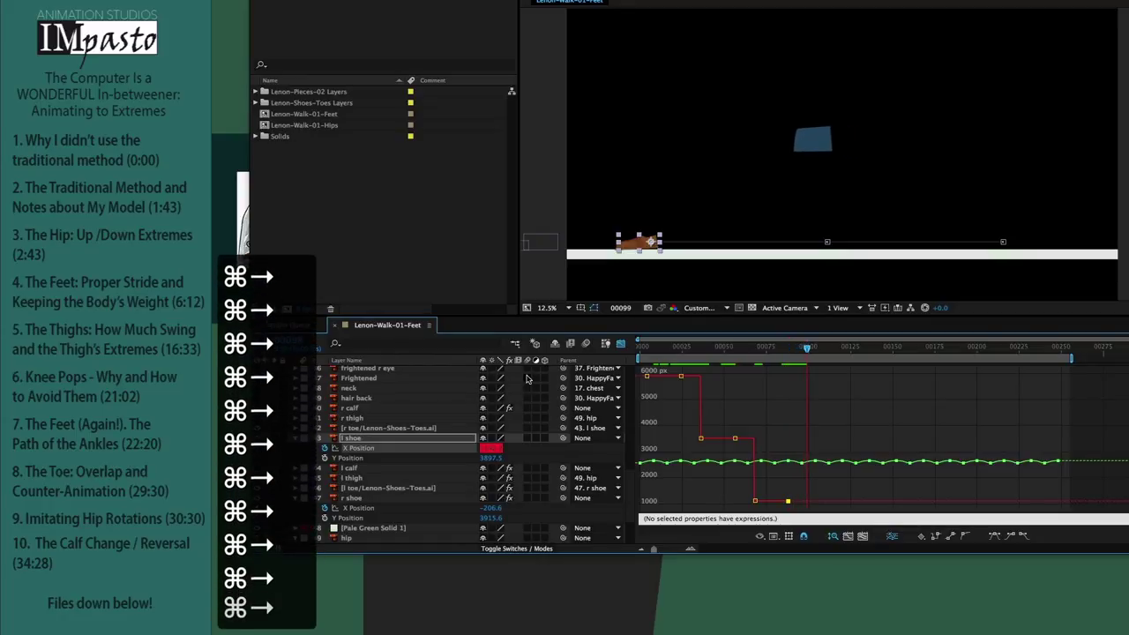
# Step: Drag the left shoe further left at frame 100, panning the view to reach it
pyautogui.moveTo(648, 243); pyautogui.dragTo(527, 242)
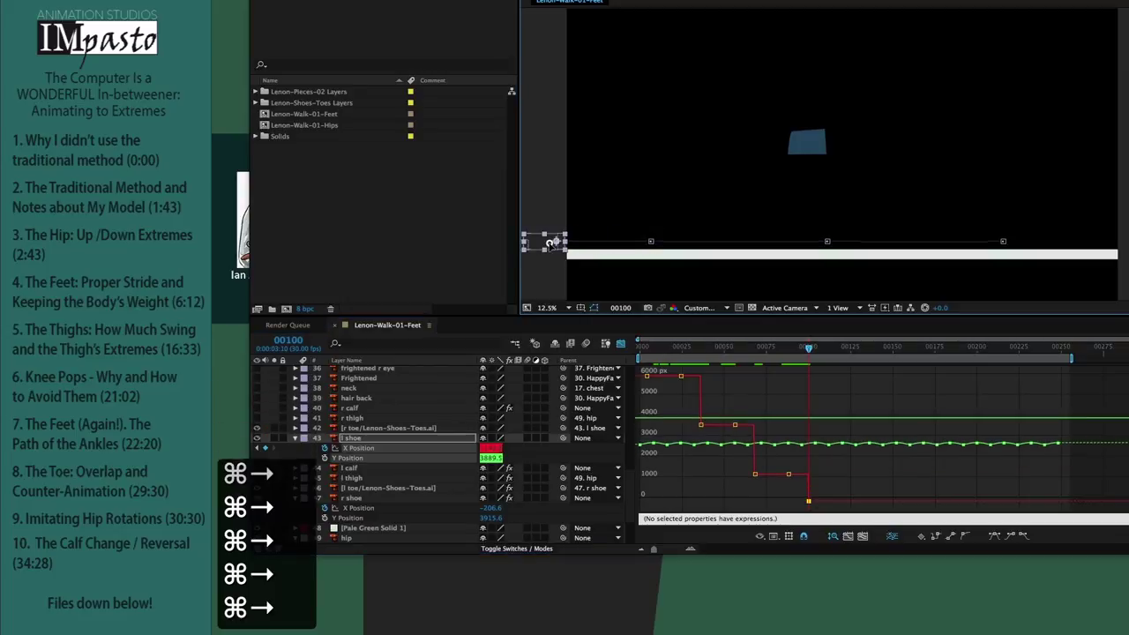
pyautogui.press('space')
pyautogui.moveTo(603, 204); pyautogui.dragTo(729, 182)
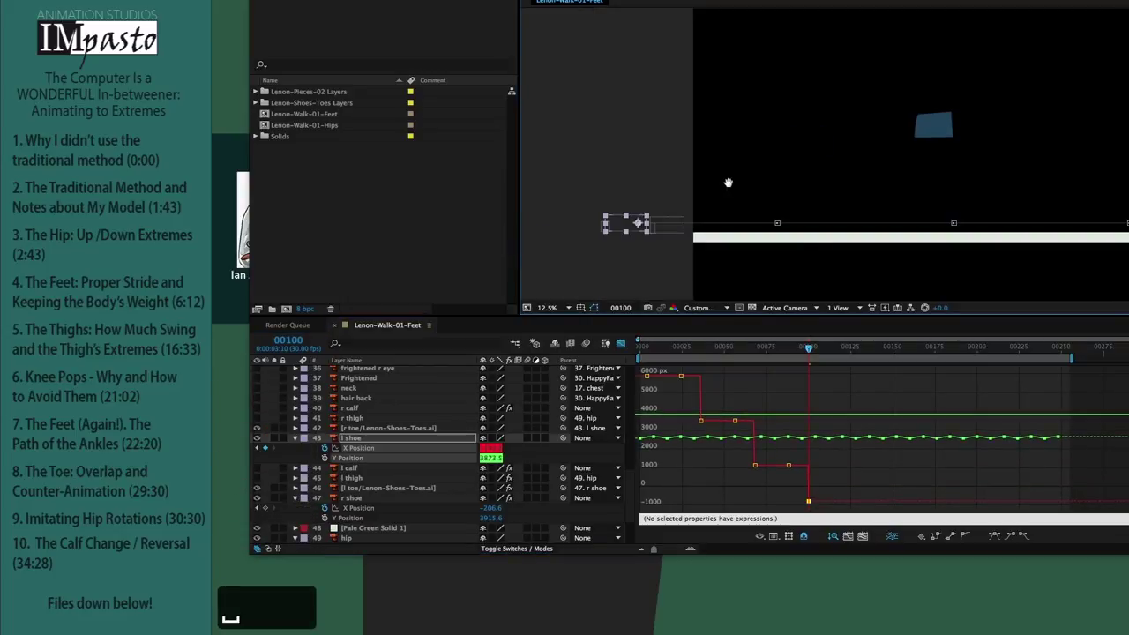
pyautogui.moveTo(632, 229); pyautogui.dragTo(585, 228)
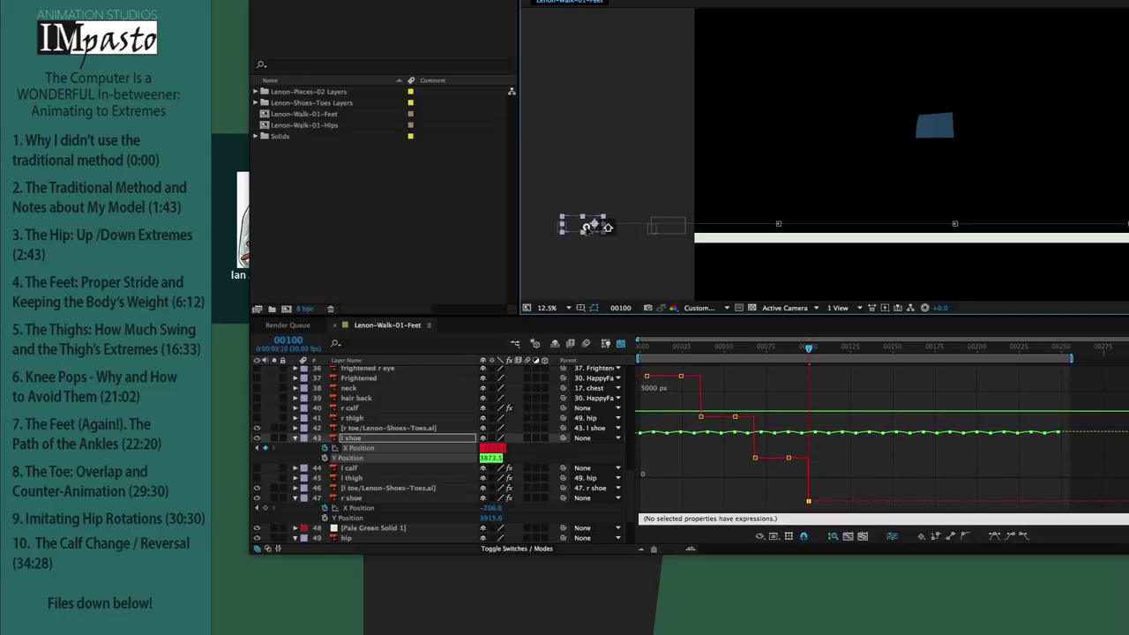
pyautogui.press('space')
pyautogui.moveTo(870, 171); pyautogui.dragTo(728, 194)
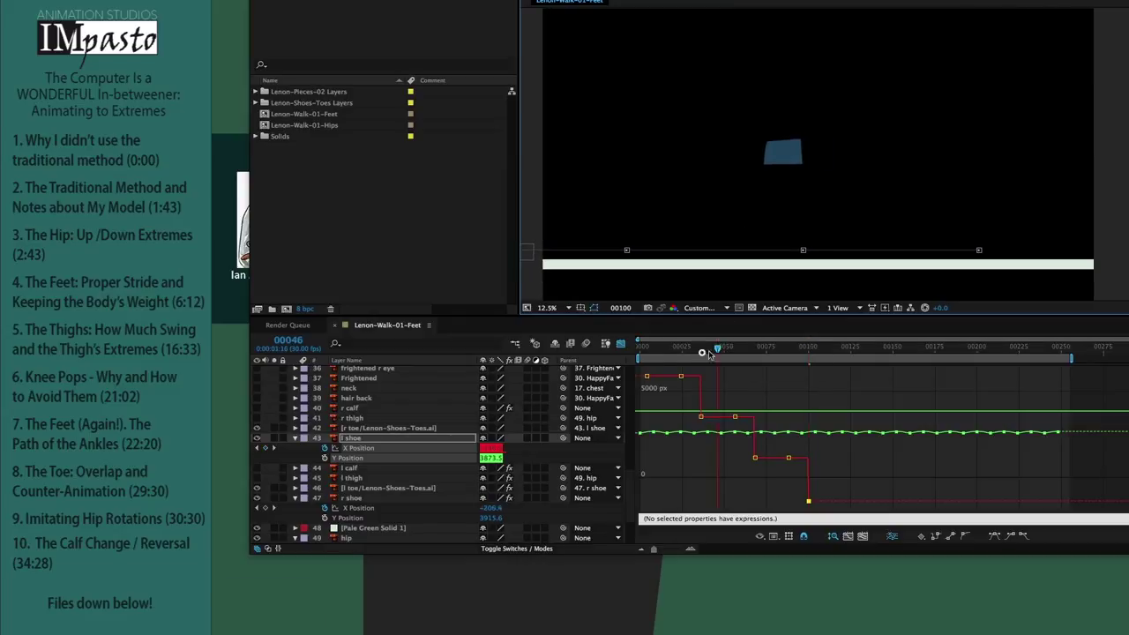
pyautogui.click(637, 349)
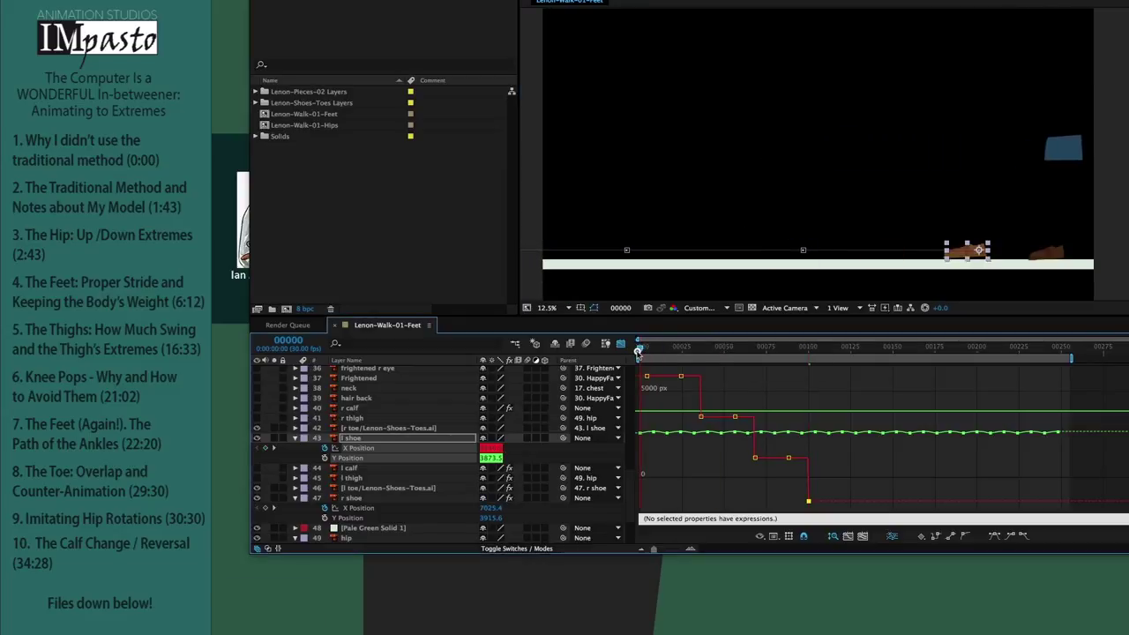
pyautogui.press('F2')
pyautogui.press('space')
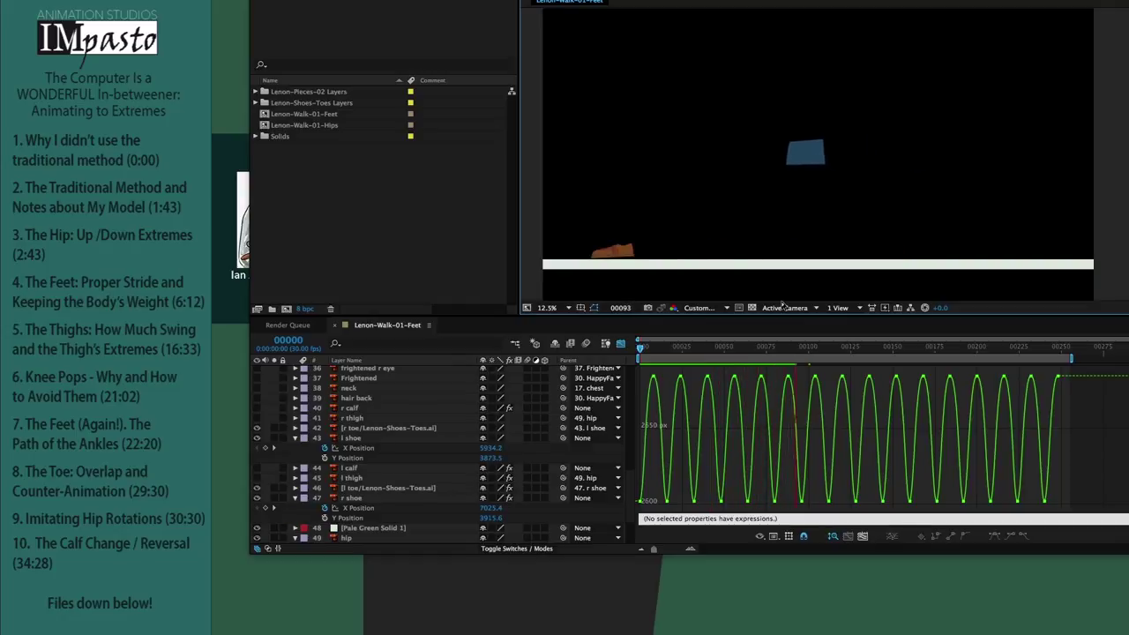
pyautogui.press('space')
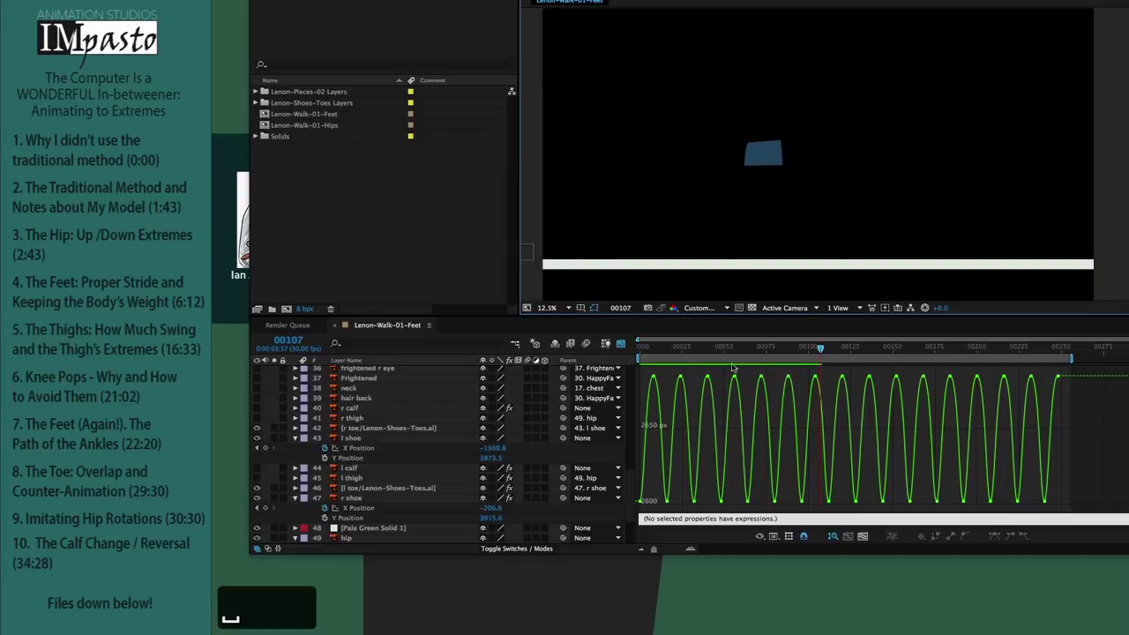
pyautogui.click(642, 347)
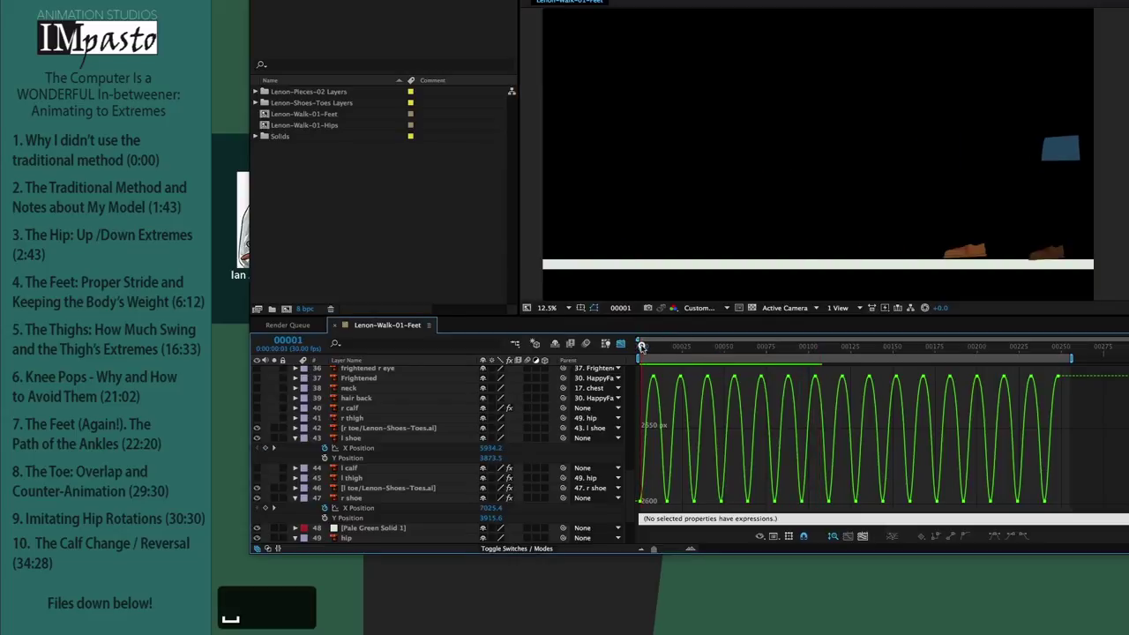
pyautogui.moveTo(641, 346); pyautogui.dragTo(624, 346)
# Step: Drag the hip's final X Position keyframe from frame 200 to 152 and scrub back to check
pyautogui.click(345, 537)
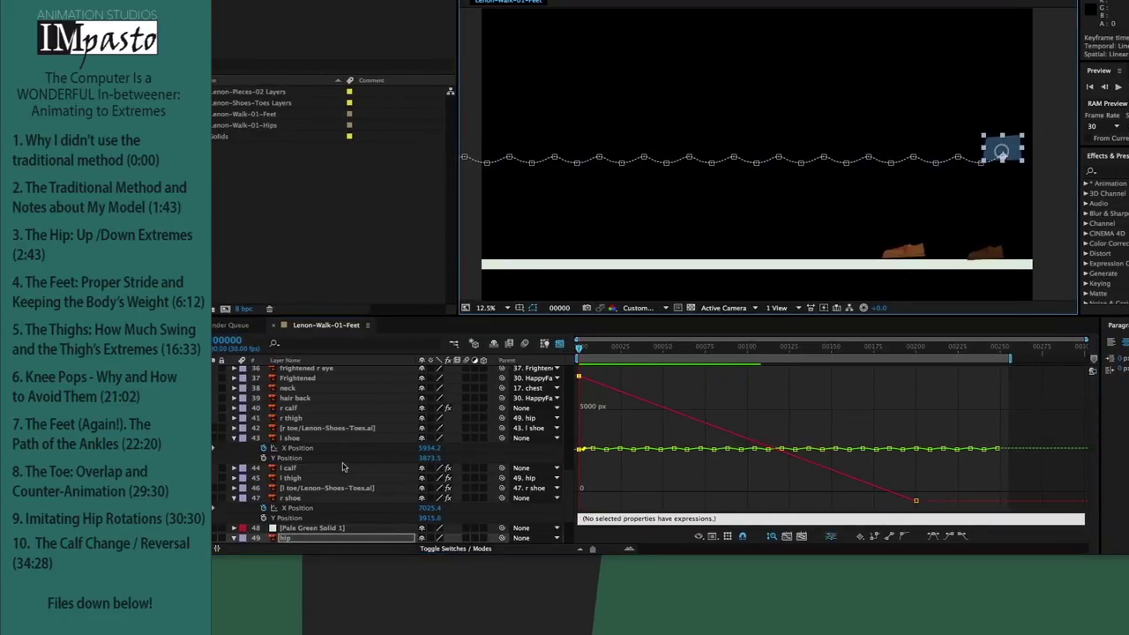
pyautogui.hotkey('ctrl', '`')
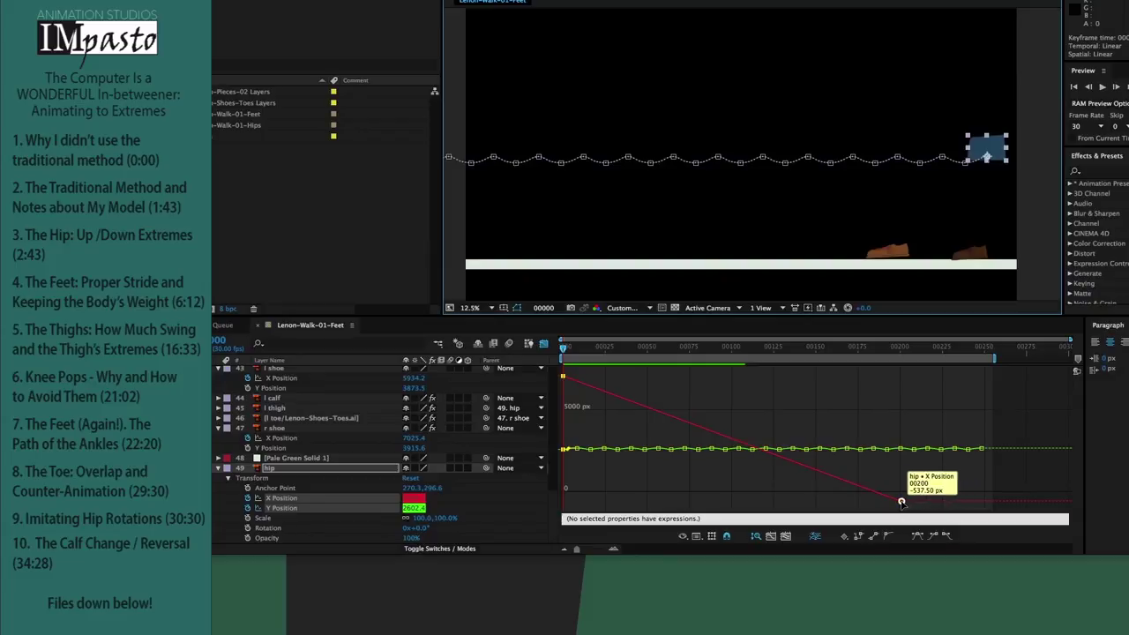
pyautogui.click(901, 501)
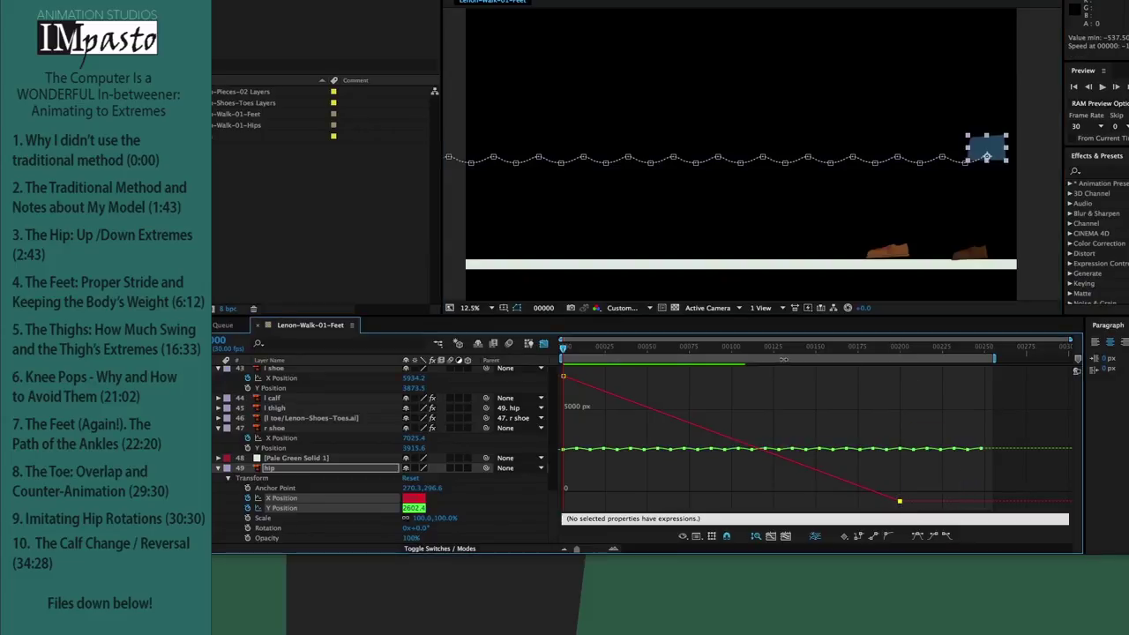
pyautogui.click(791, 349)
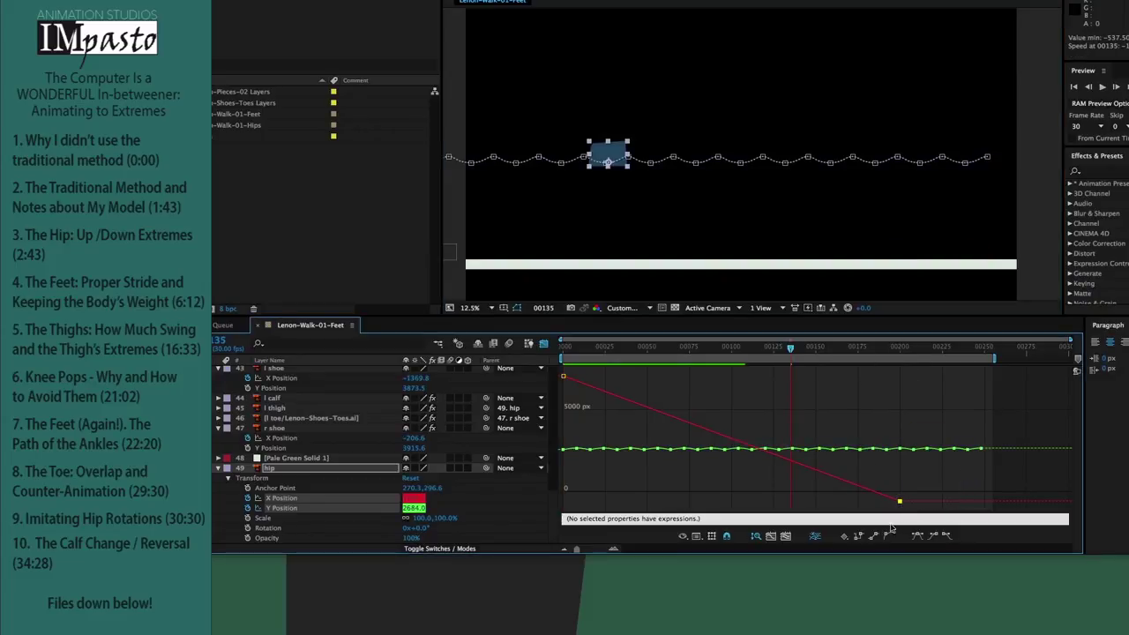
pyautogui.moveTo(900, 502)
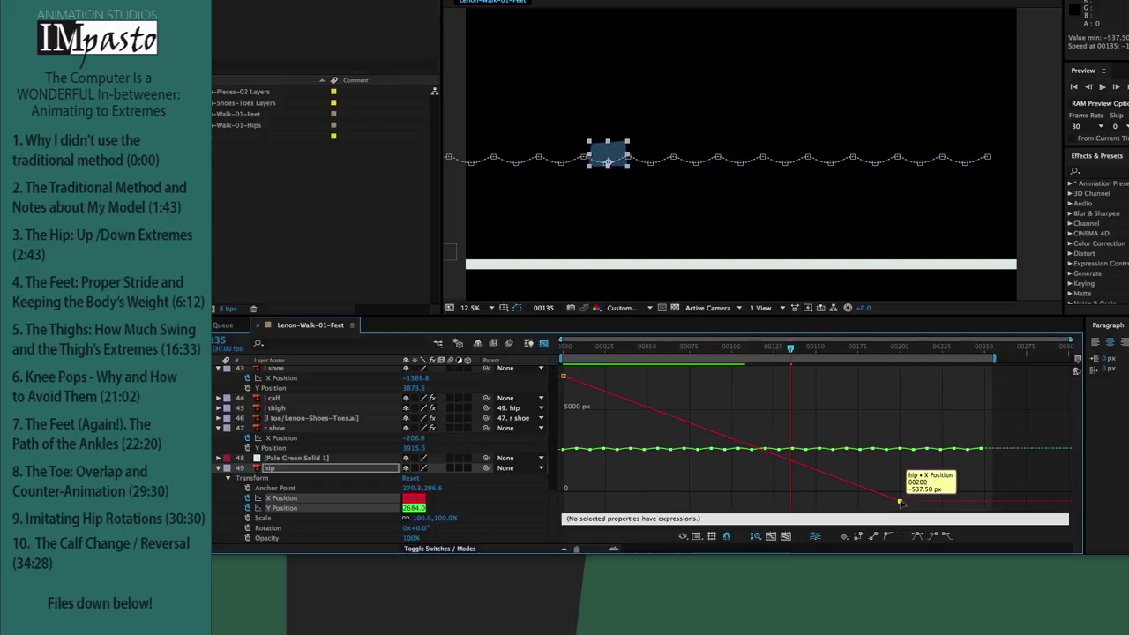
pyautogui.moveTo(901, 503); pyautogui.dragTo(795, 504)
pyautogui.moveTo(601, 346); pyautogui.dragTo(545, 346)
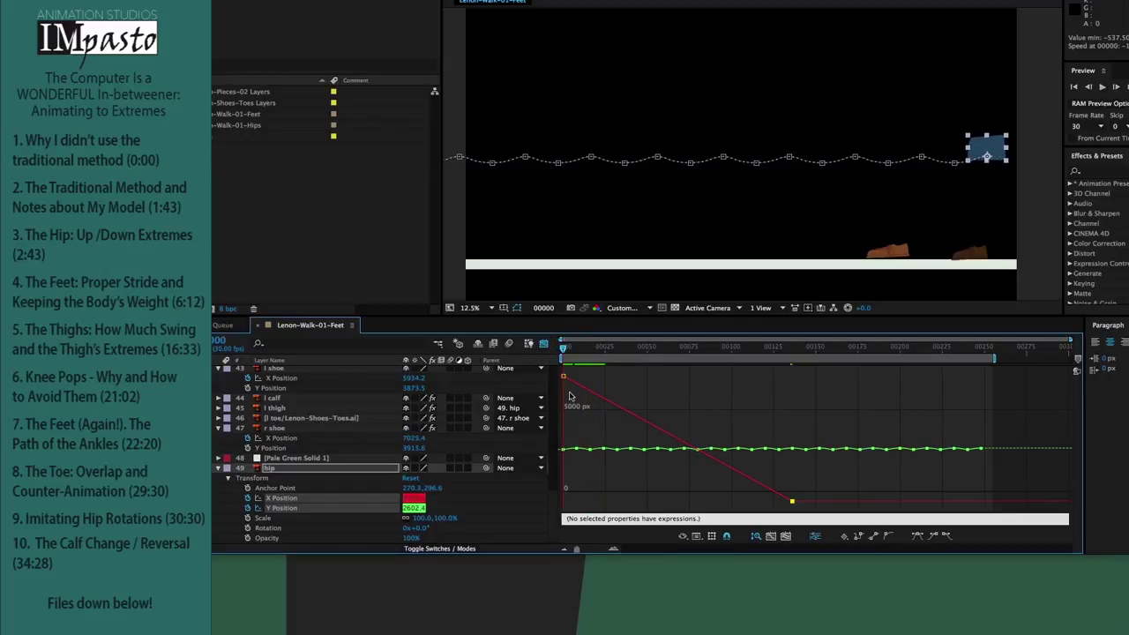
# Step: Drag the hip's first X Position keyframe down to about 6377.65 px and check the opening frames
pyautogui.click(317, 519)
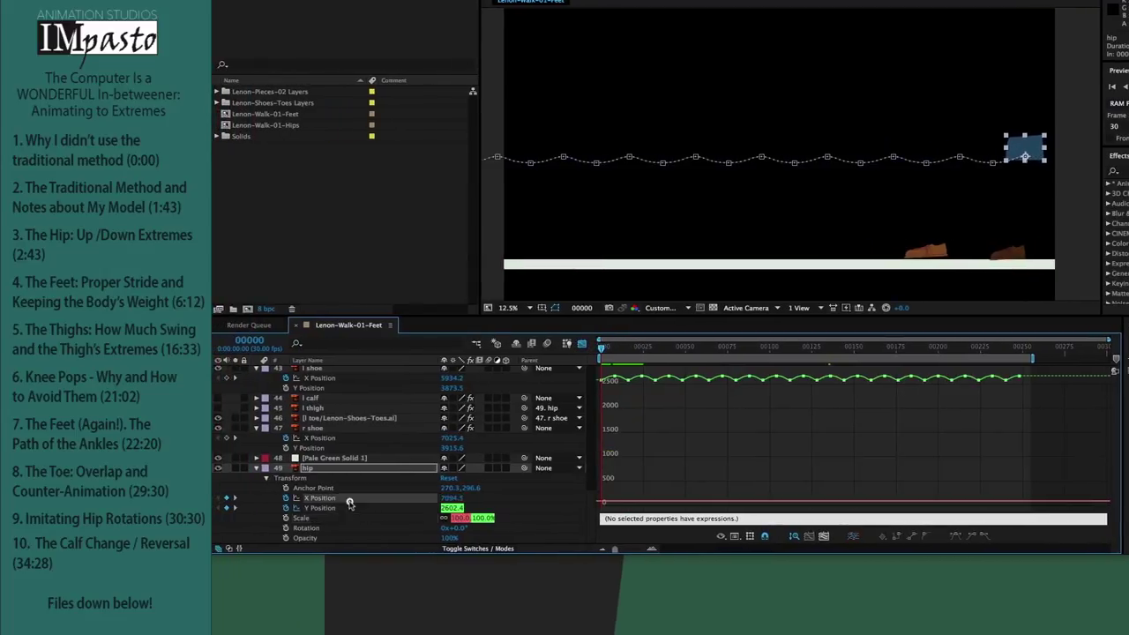
pyautogui.click(349, 502)
pyautogui.moveTo(600, 375)
pyautogui.moveTo(600, 376); pyautogui.dragTo(602, 390)
pyautogui.moveTo(602, 348); pyautogui.dragTo(665, 347)
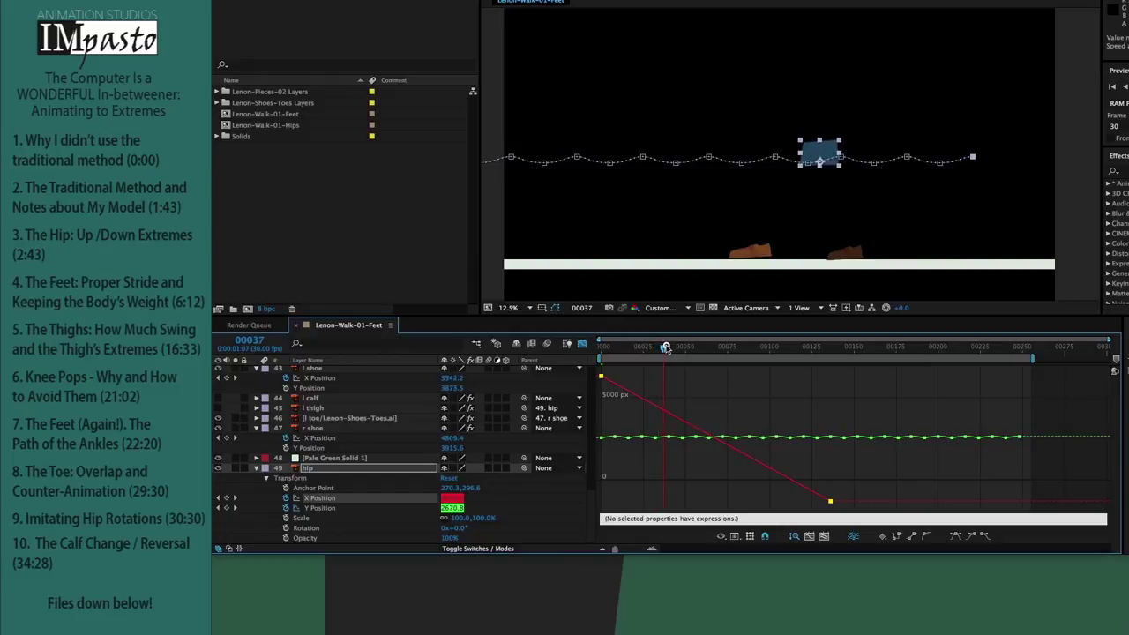
# Step: Nudge the hip's final X keyframe a few frames earlier with Option+Left and review
pyautogui.moveTo(830, 502)
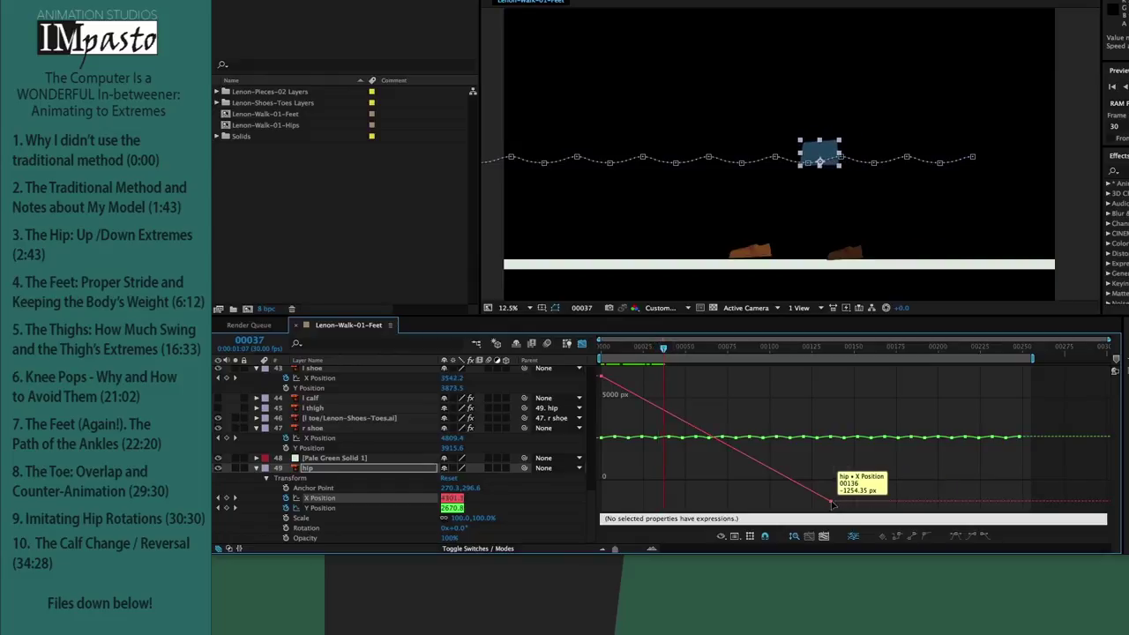
pyautogui.hotkey('alt', 'Left')
pyautogui.hotkey('alt', 'Left')
pyautogui.hotkey('alt', 'Left')
pyautogui.hotkey('alt', 'Left')
pyautogui.hotkey('alt', 'Left')
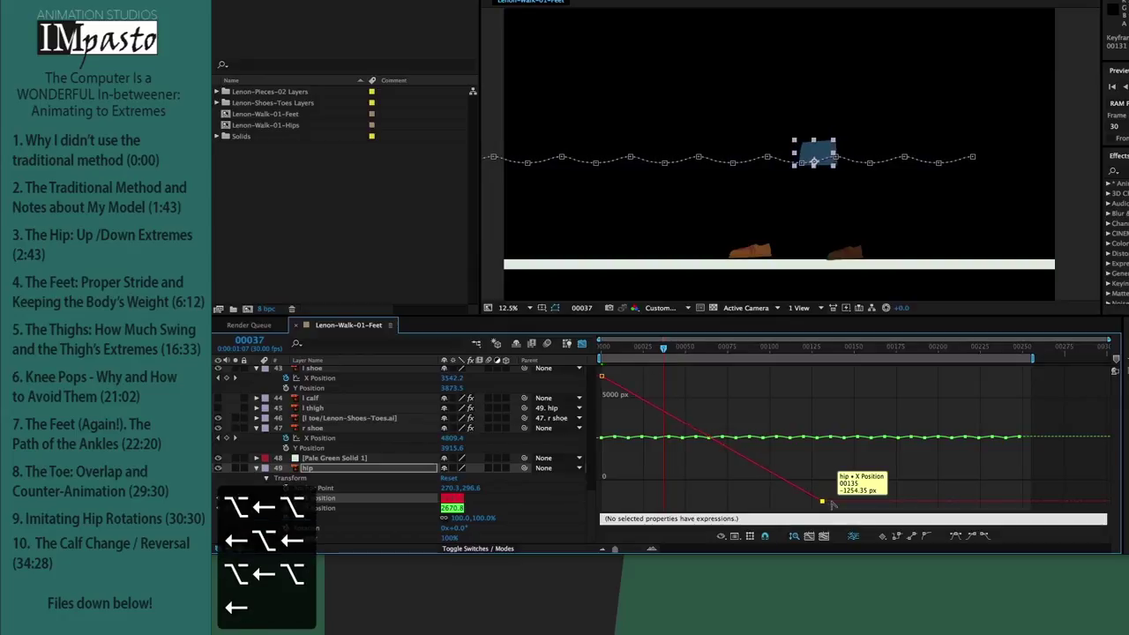
pyautogui.moveTo(619, 349); pyautogui.dragTo(599, 350)
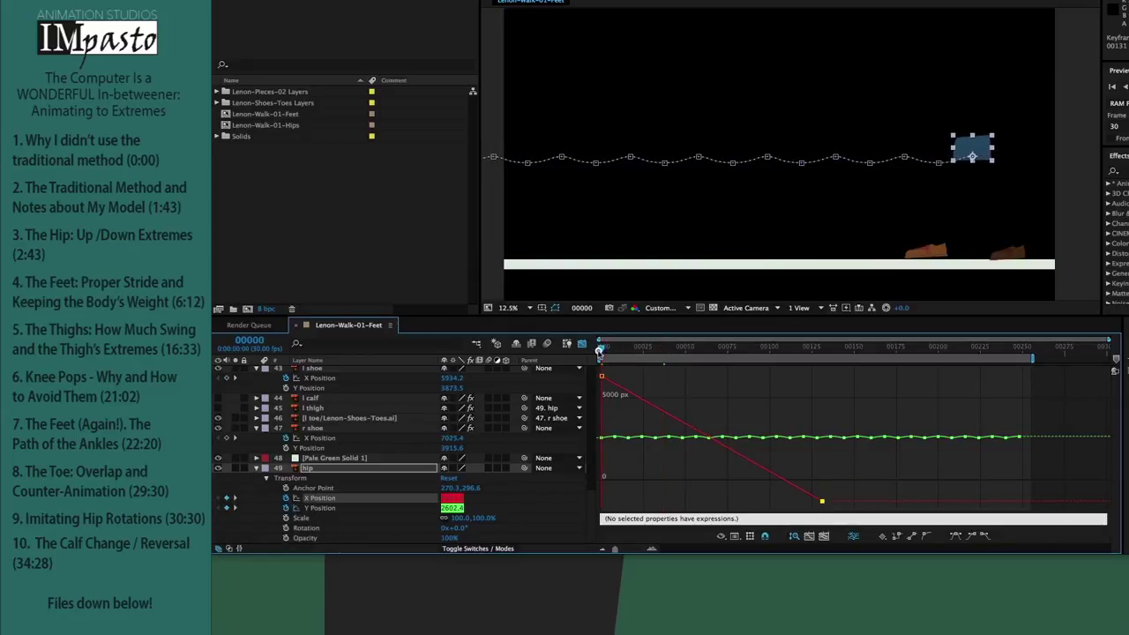
pyautogui.moveTo(604, 351); pyautogui.dragTo(665, 349)
pyautogui.moveTo(603, 378)
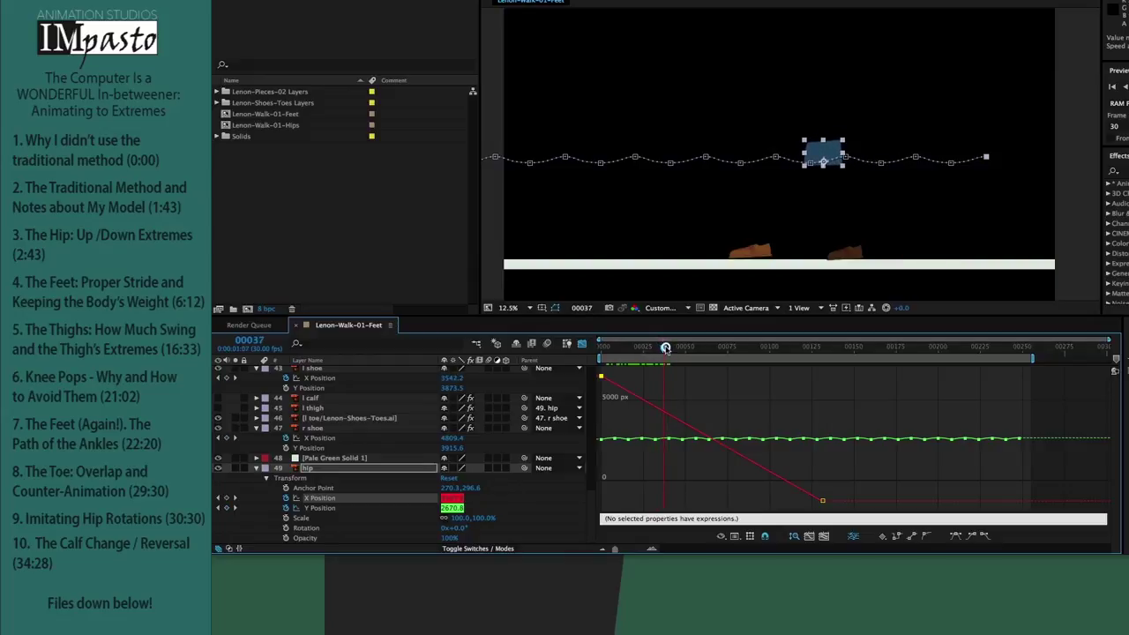
# Step: Show the left shoe's X Position curve, select two keyframes, and check frame 55
pyautogui.click(771, 255)
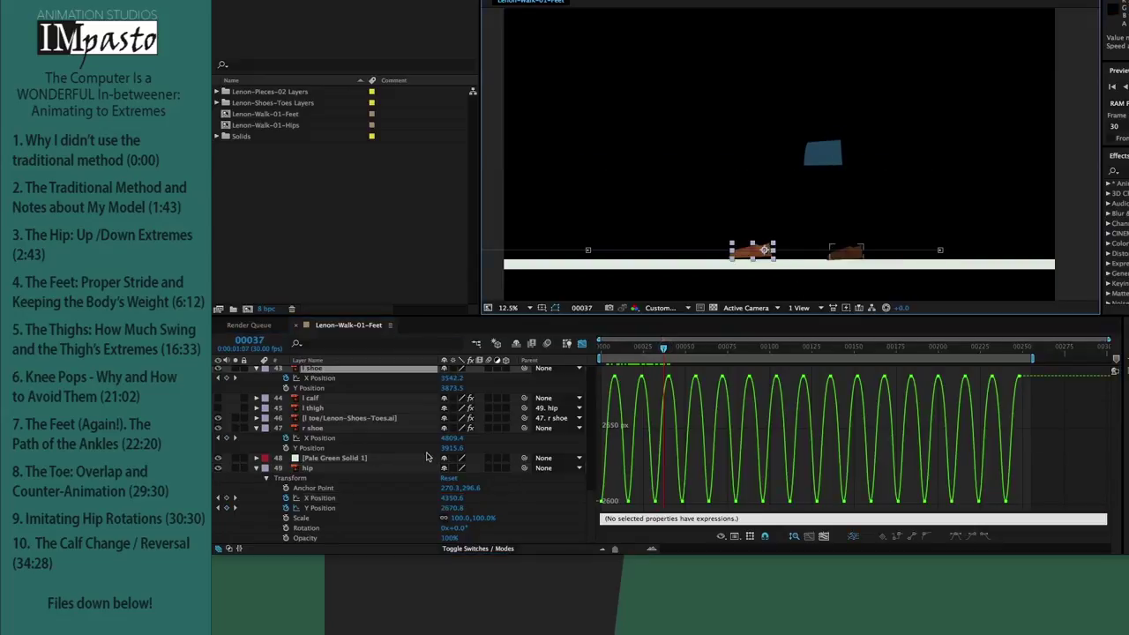
pyautogui.click(334, 378)
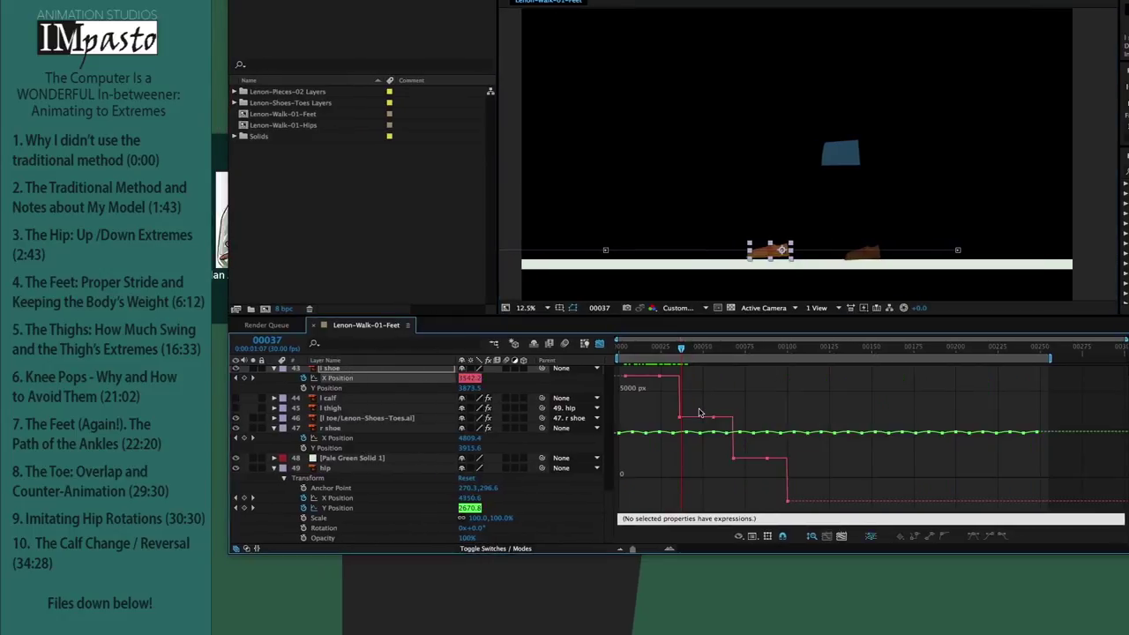
pyautogui.moveTo(723, 417); pyautogui.dragTo(713, 413)
pyautogui.moveTo(714, 421)
pyautogui.moveTo(693, 349); pyautogui.dragTo(712, 351)
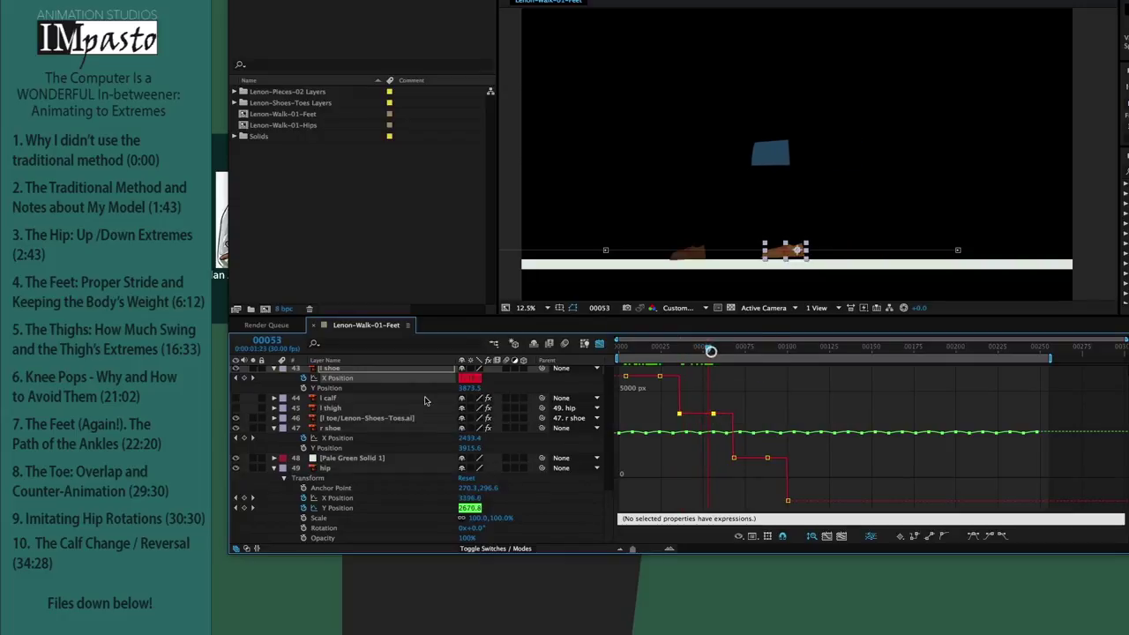
# Step: Nudge the hip's final X Position keyframe four frames earlier and review frames 52–66
pyautogui.click(354, 498)
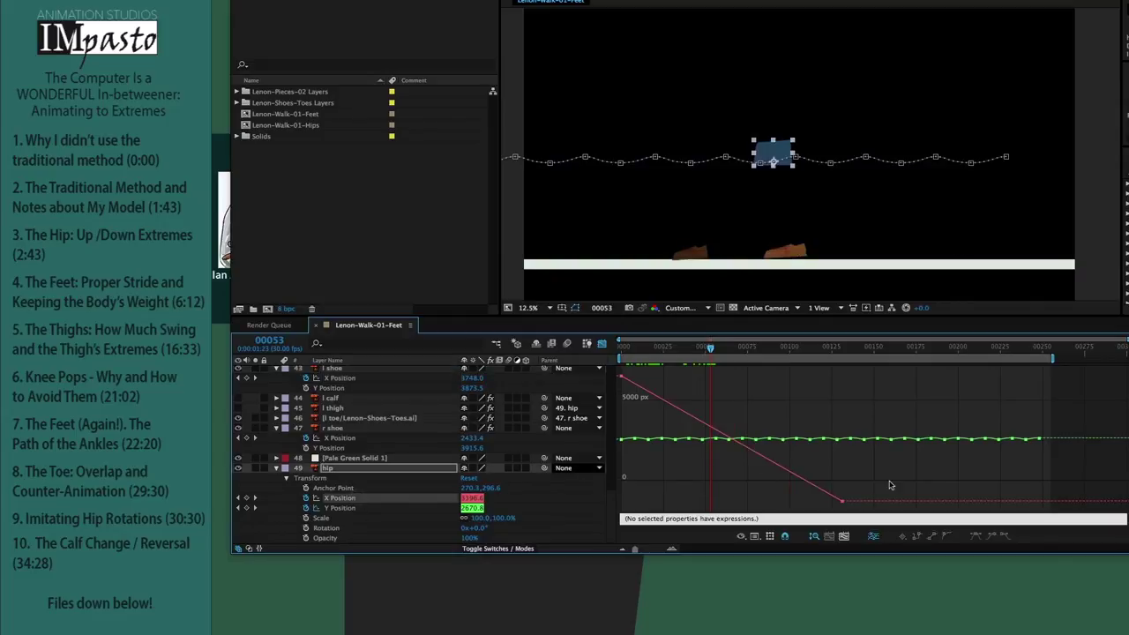
pyautogui.moveTo(890, 485); pyautogui.dragTo(836, 509)
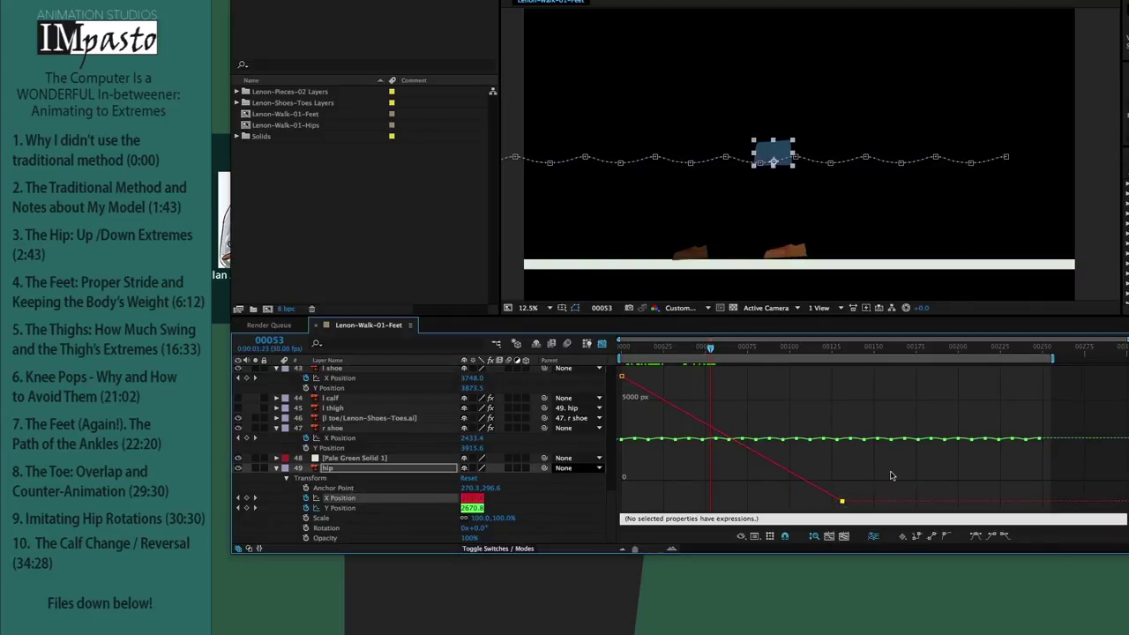
pyautogui.hotkey('alt', 'Left')
pyautogui.hotkey('alt', 'Left')
pyautogui.hotkey('alt', 'Left')
pyautogui.hotkey('alt', 'Left')
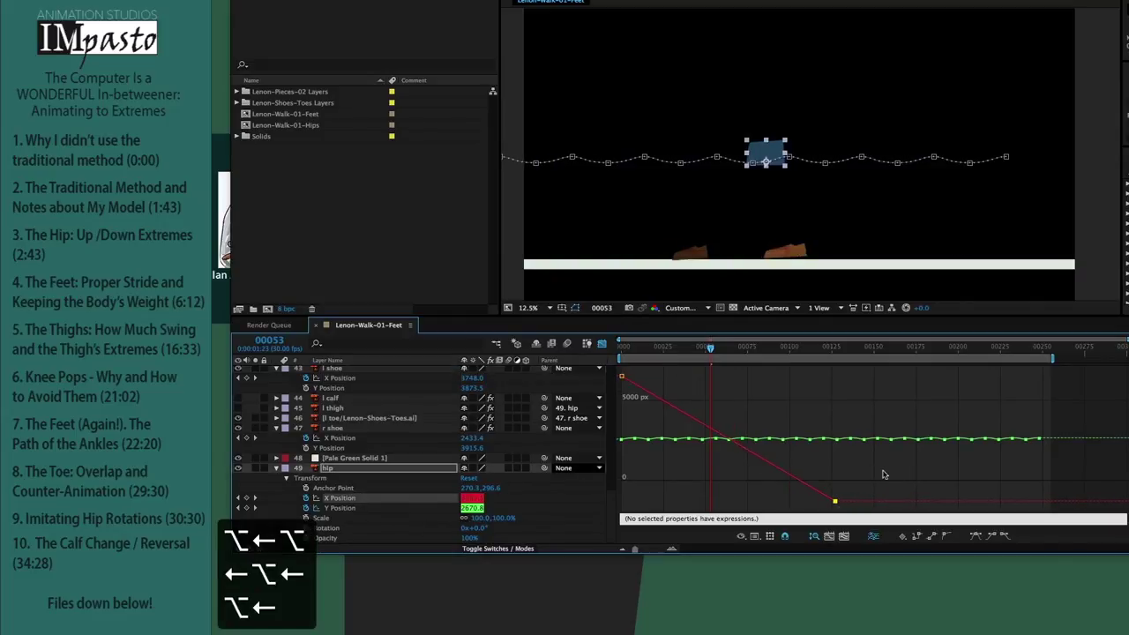
pyautogui.moveTo(710, 348)
pyautogui.mouseDown()
pyautogui.moveTo(618, 360)
pyautogui.moveTo(708, 360)
pyautogui.mouseUp()
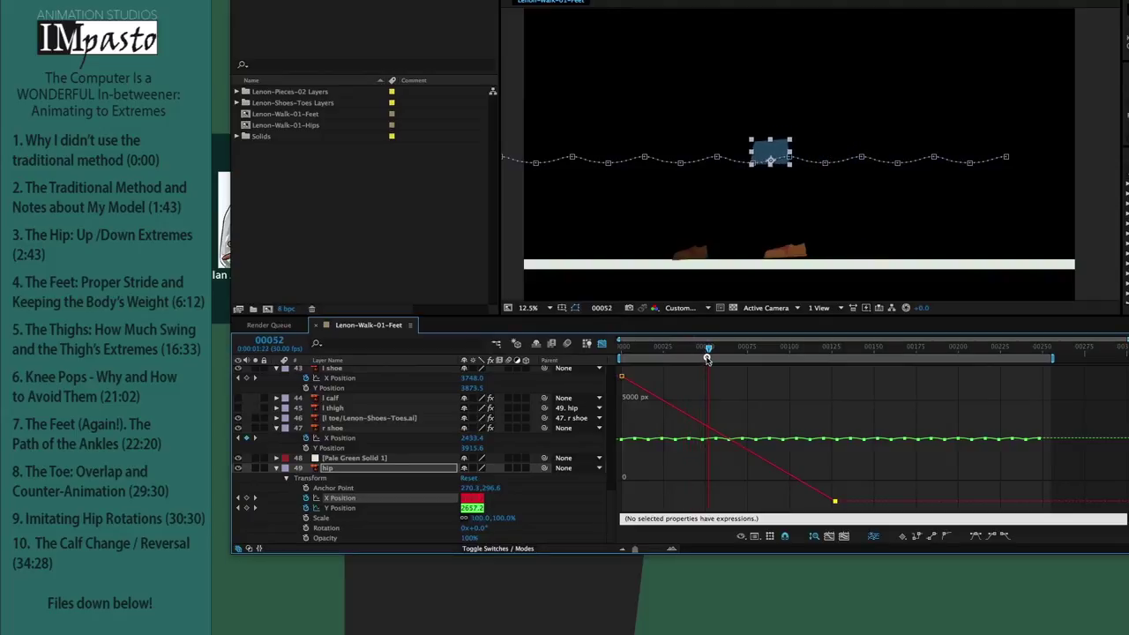
pyautogui.moveTo(708, 360); pyautogui.dragTo(728, 353)
# Step: Nudge the hip keyframe five then three more frames earlier, reviewing frames 53–74
pyautogui.moveTo(837, 505)
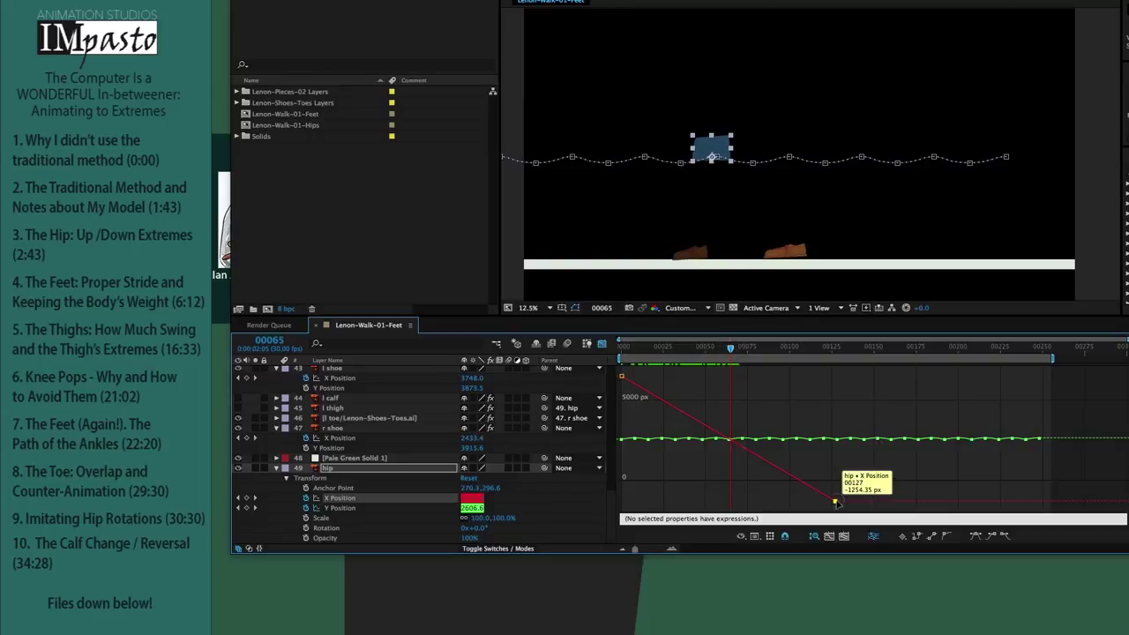
pyautogui.hotkey('alt', 'Left')
pyautogui.hotkey('alt', 'Left')
pyautogui.hotkey('alt', 'Left')
pyautogui.hotkey('alt', 'Left')
pyautogui.hotkey('alt', 'Left')
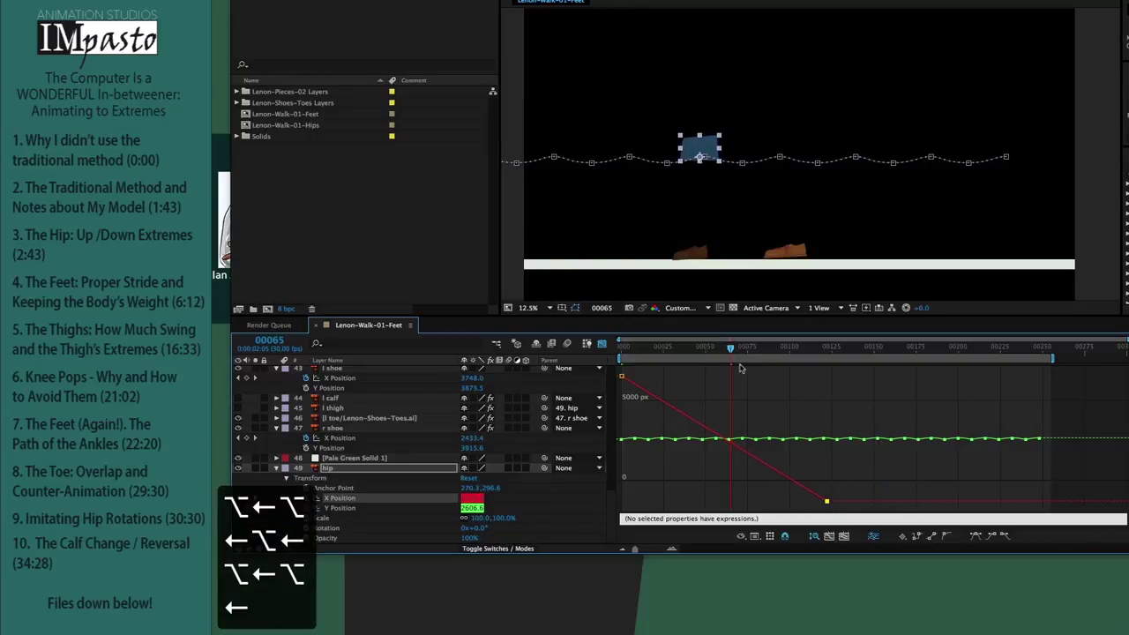
pyautogui.moveTo(661, 359); pyautogui.dragTo(709, 352)
pyautogui.hotkey('alt', 'Left')
pyautogui.hotkey('alt', 'Left')
pyautogui.hotkey('alt', 'Left')
pyautogui.hotkey('alt', 'Left')
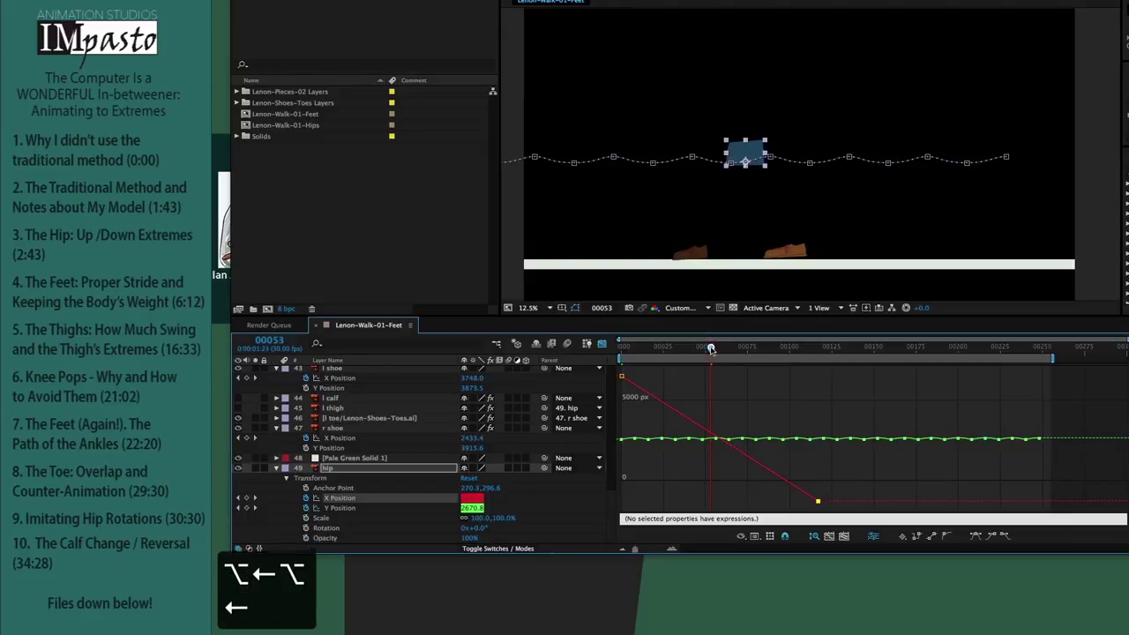
pyautogui.moveTo(709, 347); pyautogui.dragTo(738, 347)
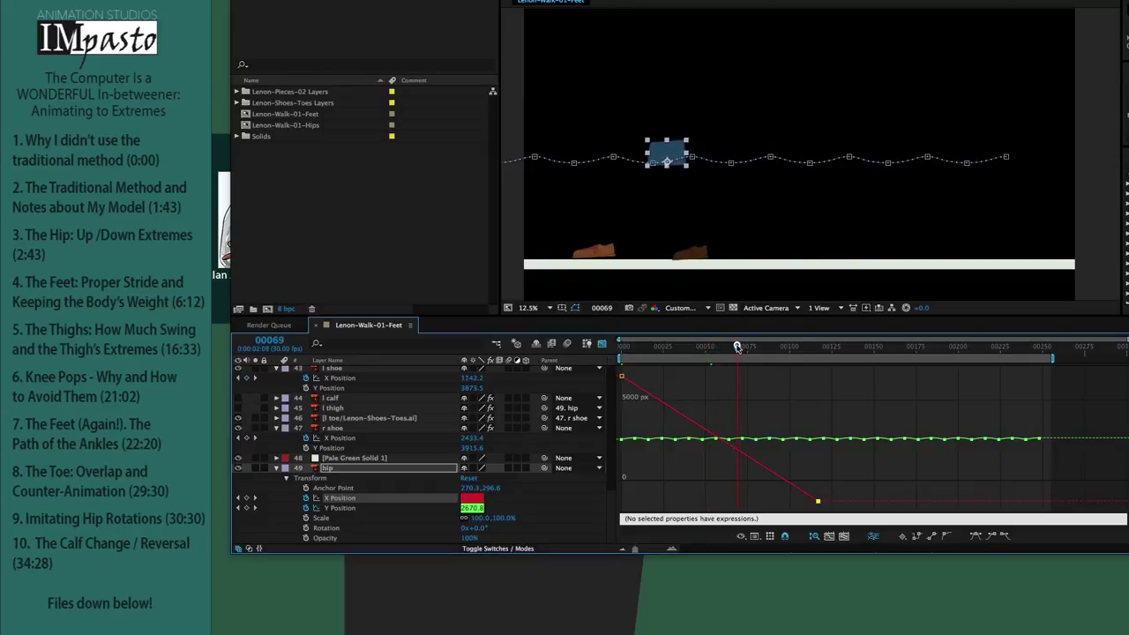
pyautogui.click(613, 254)
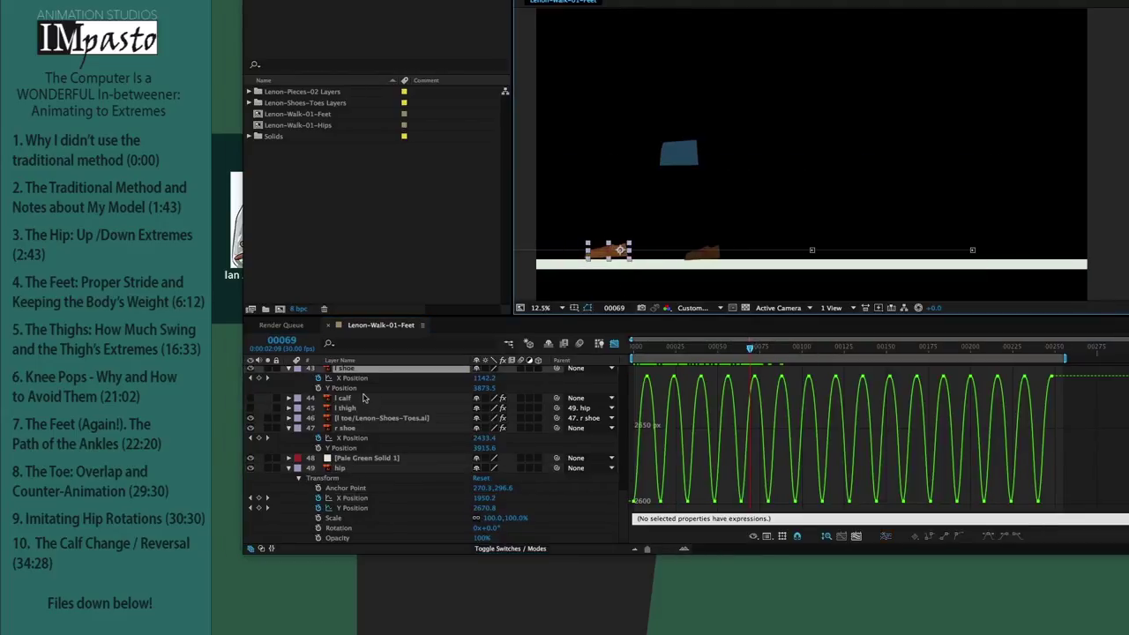
# Step: Select the left shoe's two X keyframes at frame 85, then raise the right shoe's X keyframe to 0 px
pyautogui.click(372, 379)
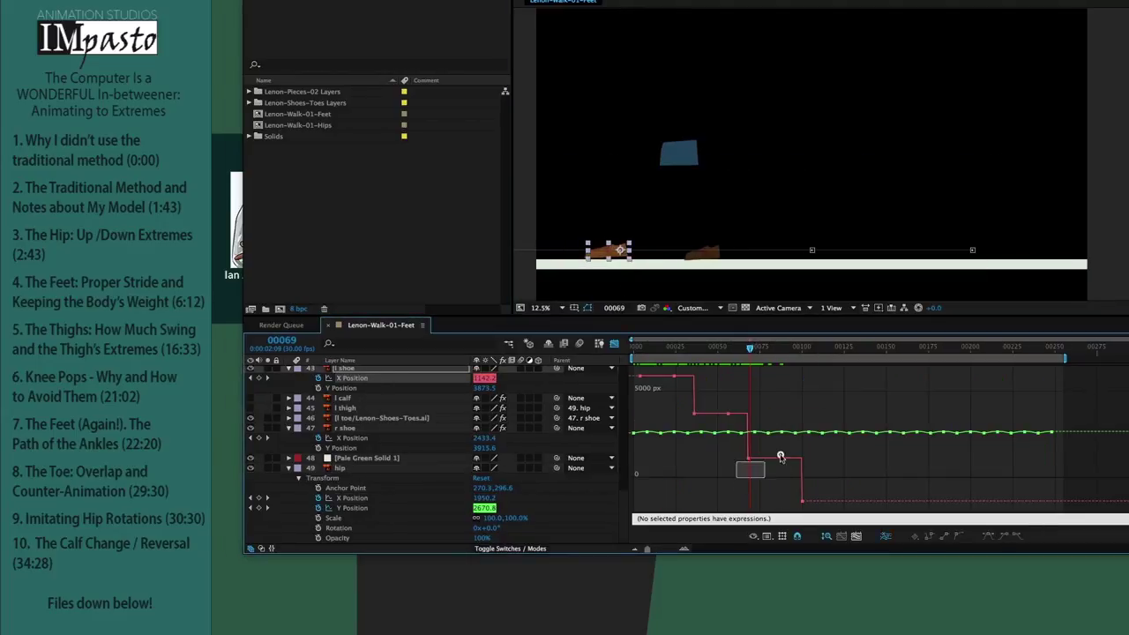
pyautogui.moveTo(791, 451); pyautogui.dragTo(781, 457)
pyautogui.moveTo(752, 350); pyautogui.dragTo(777, 350)
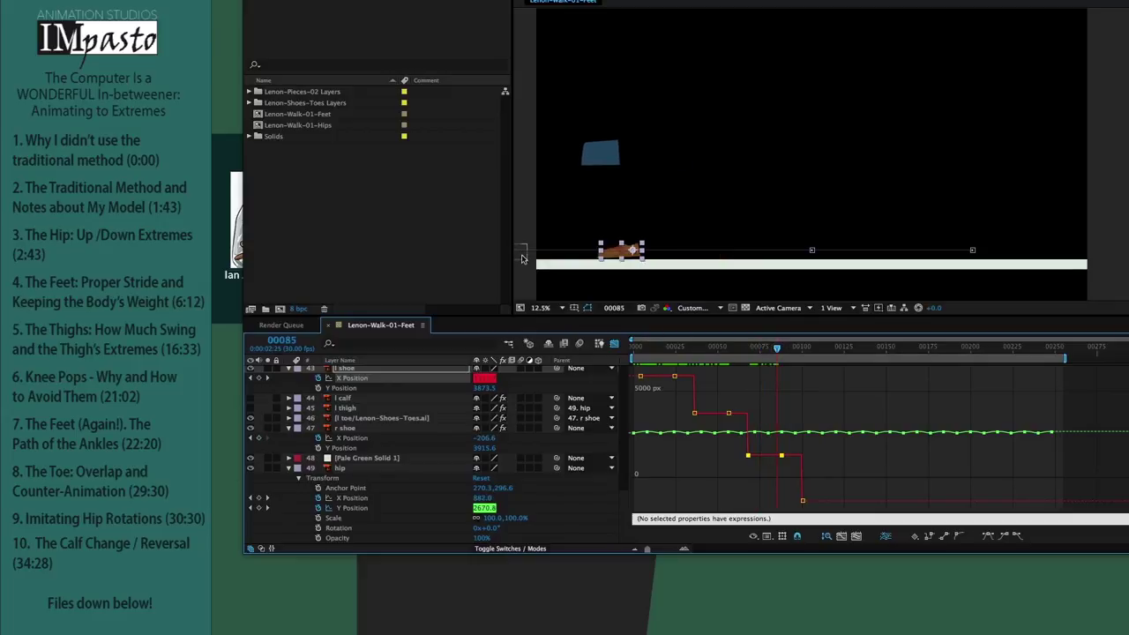
pyautogui.click(523, 256)
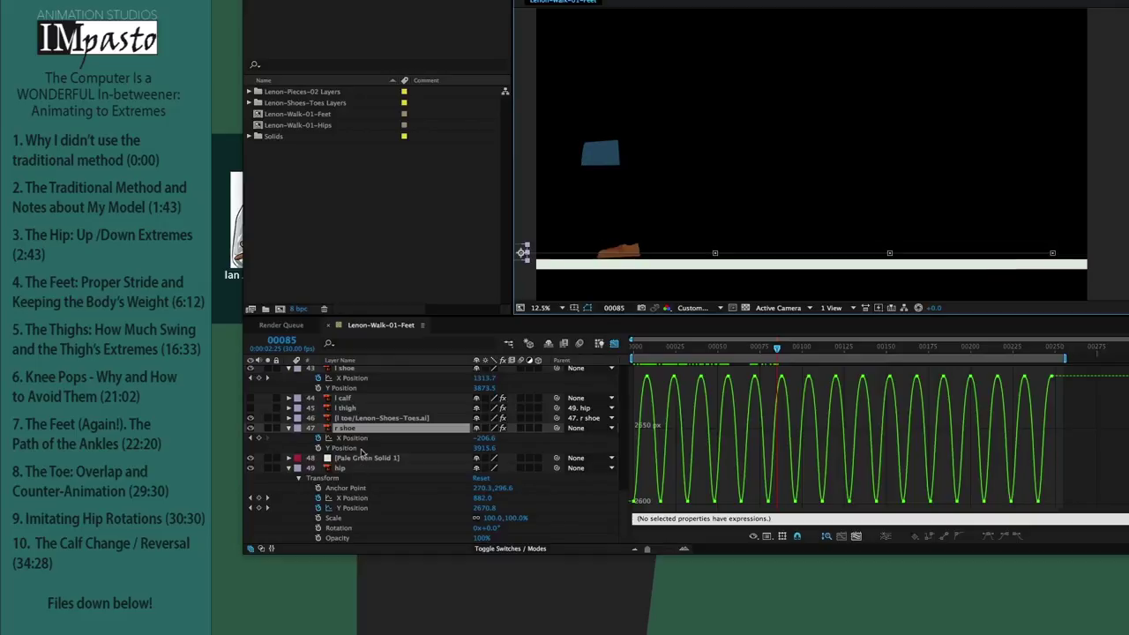
pyautogui.click(365, 440)
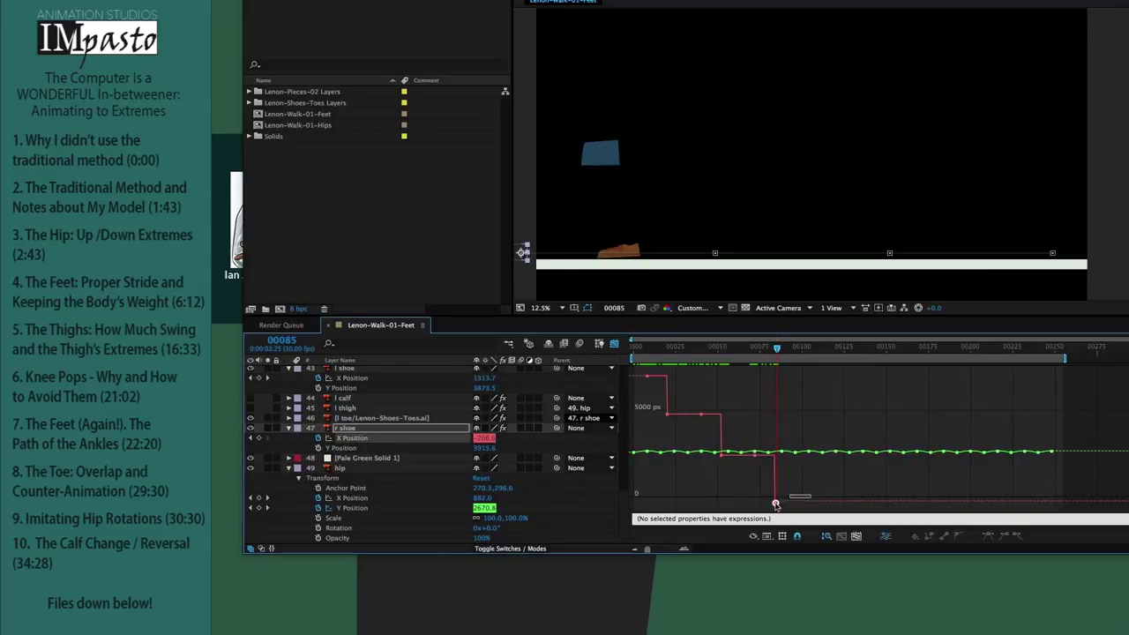
pyautogui.moveTo(775, 504); pyautogui.dragTo(775, 501)
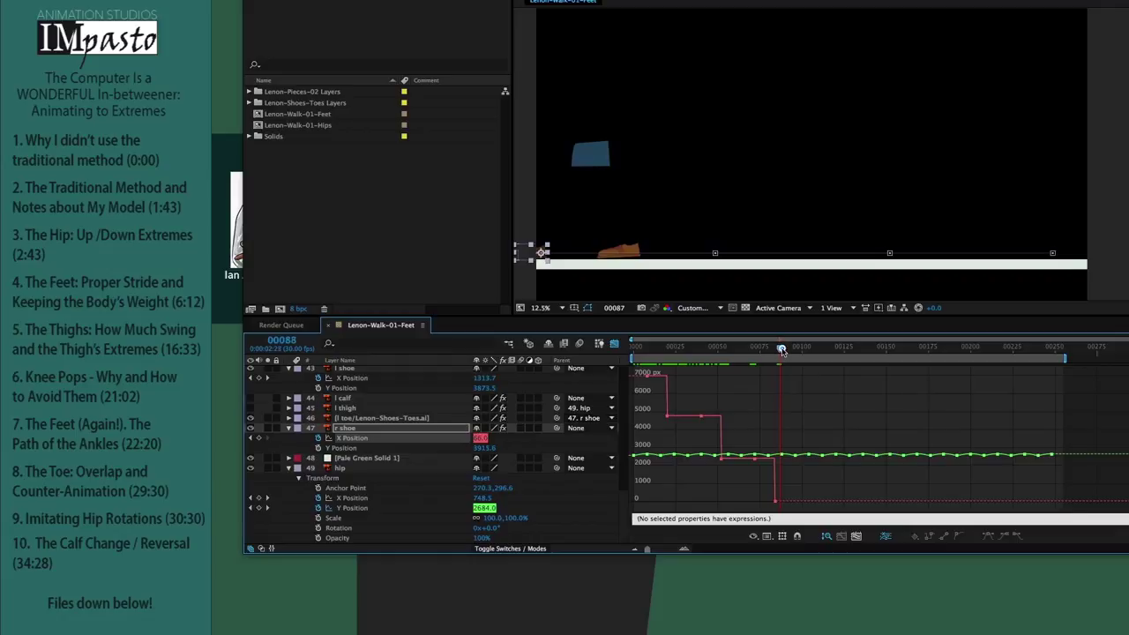
# Step: Add a right shoe X keyframe at frame 104 and slide the shoe left at frame 116
pyautogui.moveTo(788, 351); pyautogui.dragTo(804, 351)
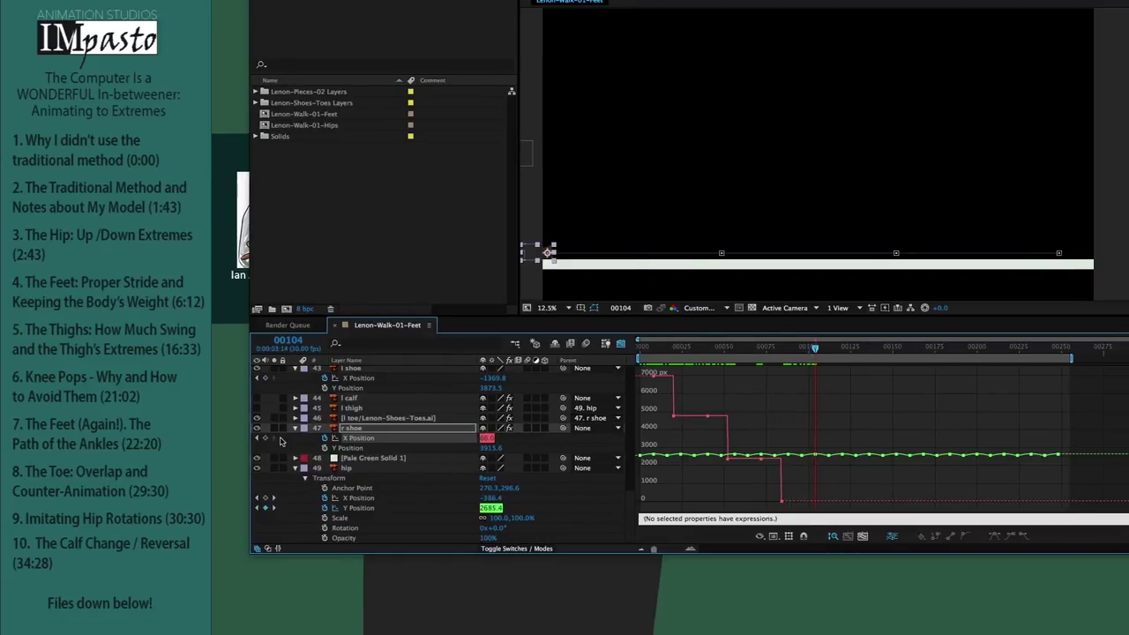
pyautogui.click(258, 438)
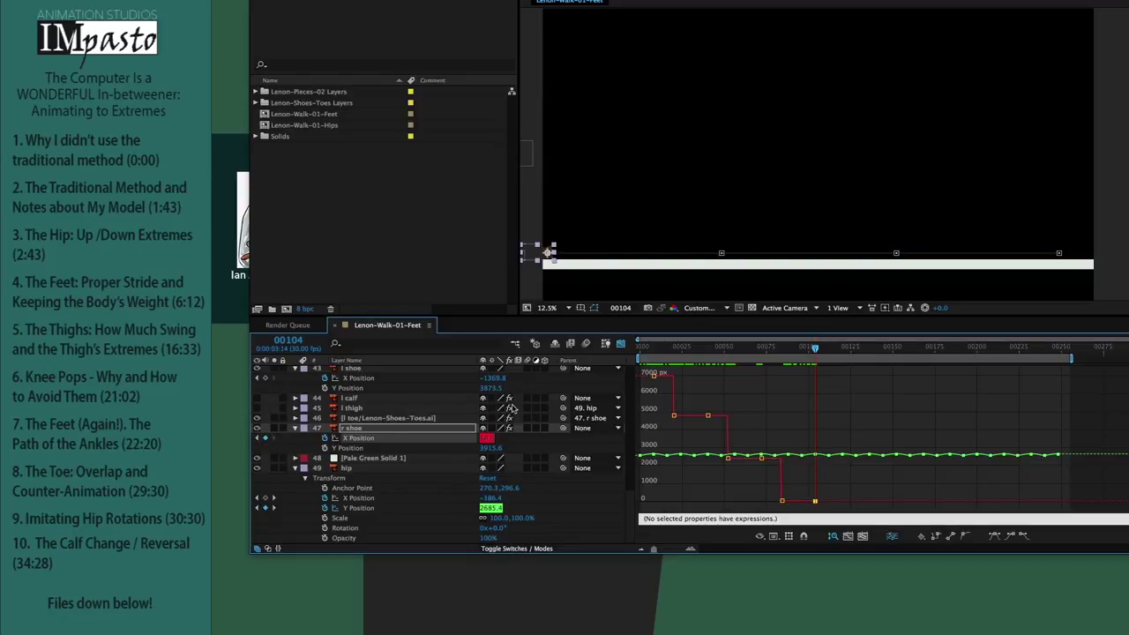
pyautogui.press('super+Right')
pyautogui.press('super+Right')
pyautogui.press('super+Right')
pyautogui.press('super+Right')
pyautogui.press('super+Right')
pyautogui.press('super+Right')
pyautogui.press('super+Right')
pyautogui.press('super+Right')
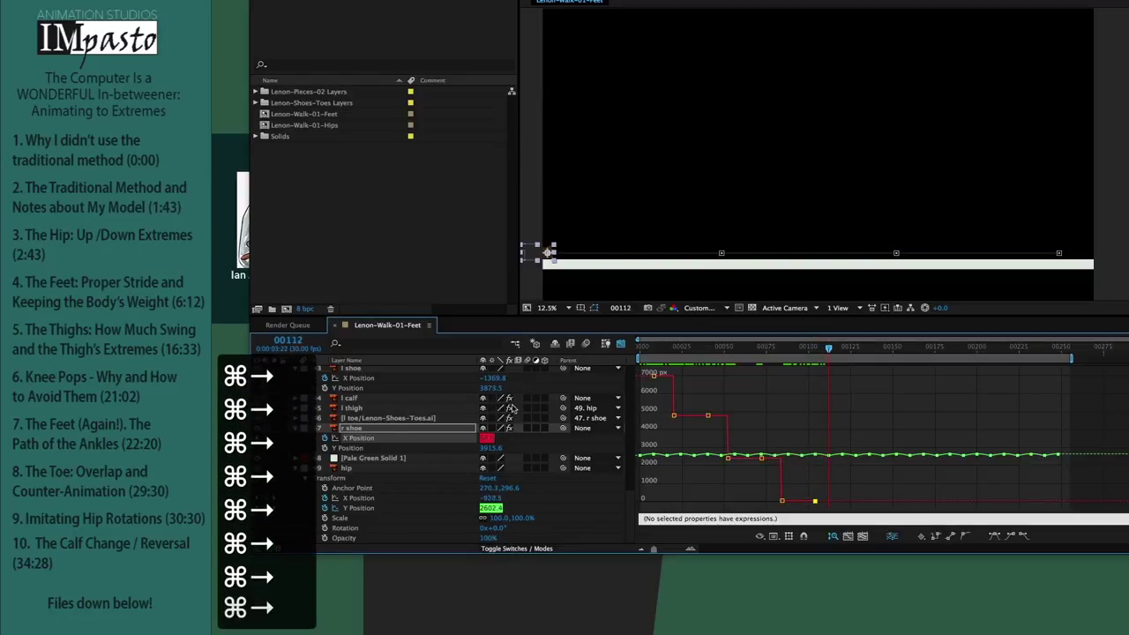
pyautogui.press('super+Right')
pyautogui.press('super+Right')
pyautogui.press('super+Right')
pyautogui.press('super+Right')
pyautogui.press('space')
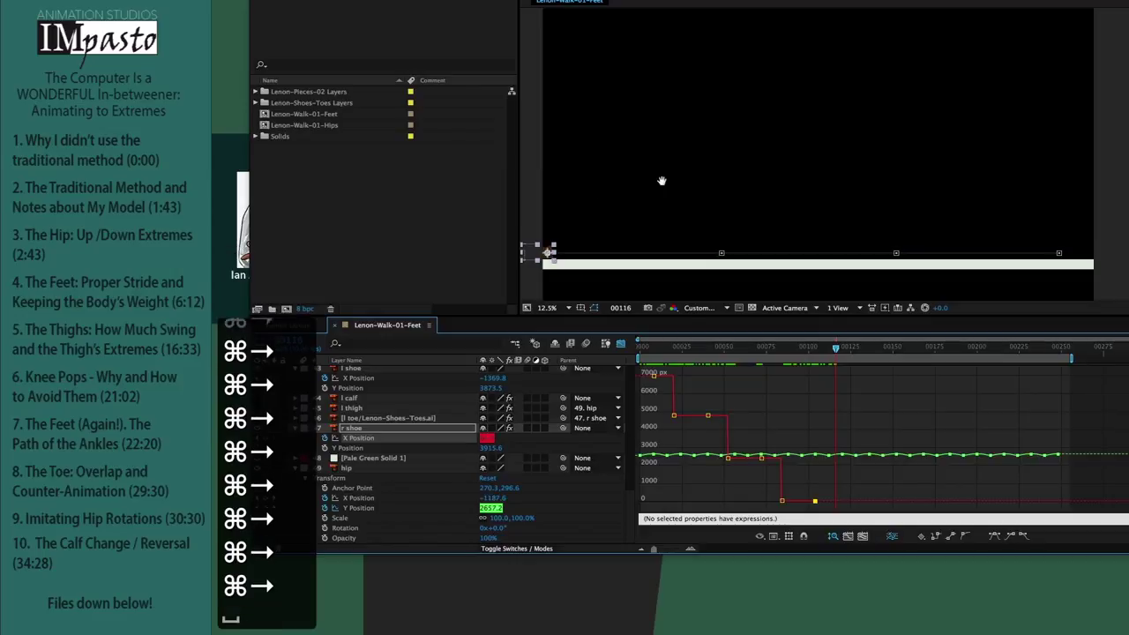
pyautogui.moveTo(662, 181); pyautogui.dragTo(894, 172)
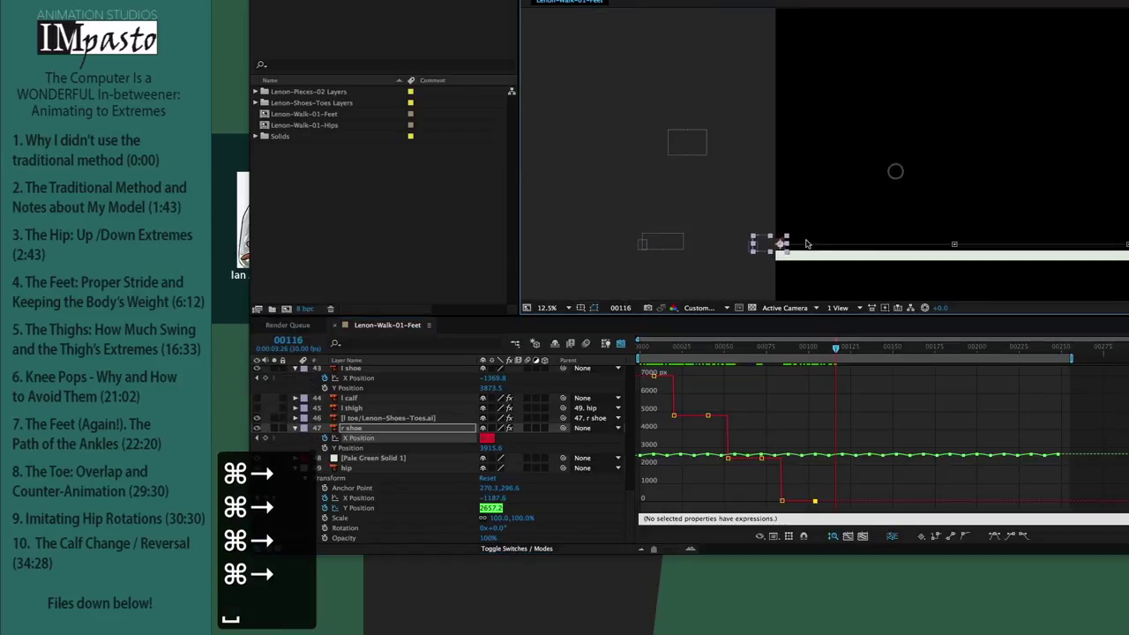
pyautogui.moveTo(681, 245); pyautogui.dragTo(611, 249)
# Step: Raise the left shoe's X Position keyframes to shift it right, then rewind near the walk's start
pyautogui.click(675, 247)
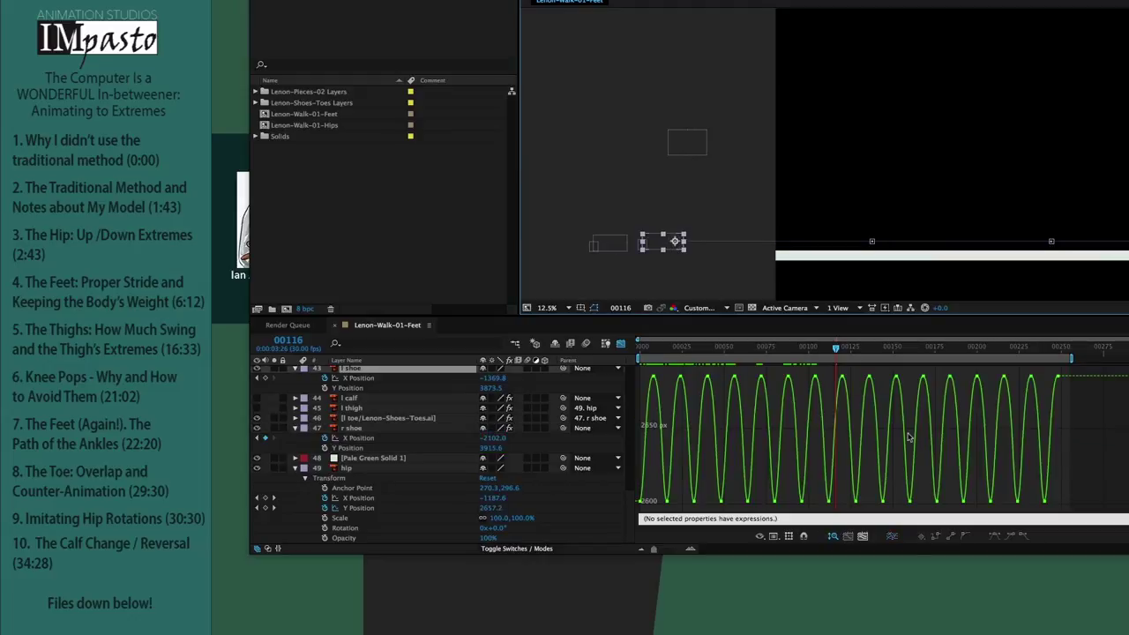
pyautogui.click(357, 377)
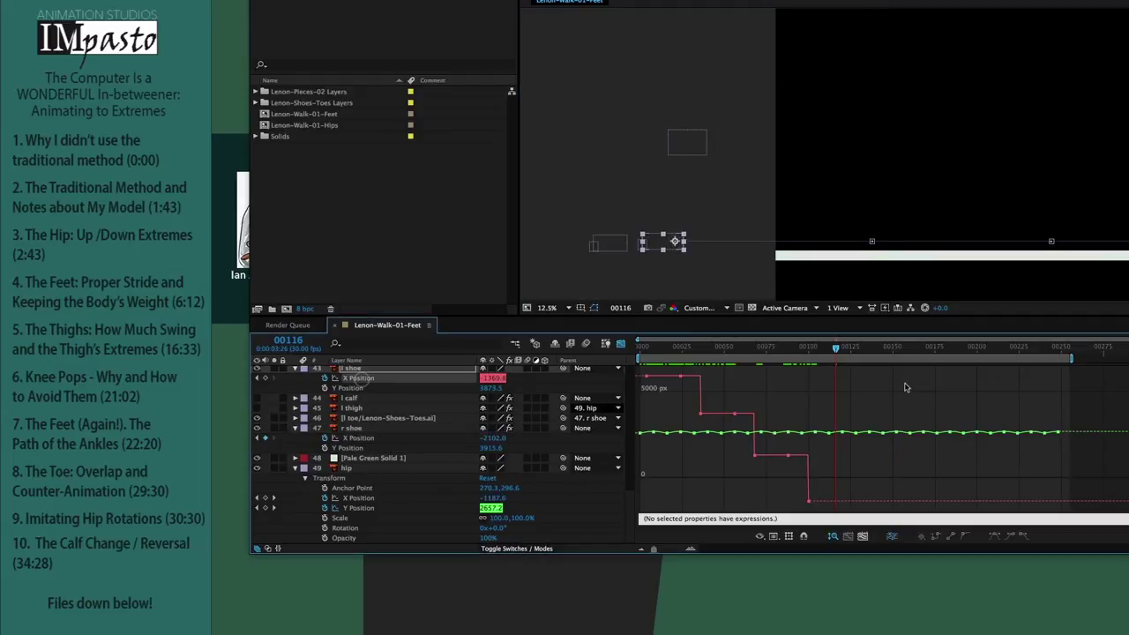
pyautogui.moveTo(805, 506); pyautogui.dragTo(811, 497)
pyautogui.moveTo(802, 348); pyautogui.dragTo(646, 347)
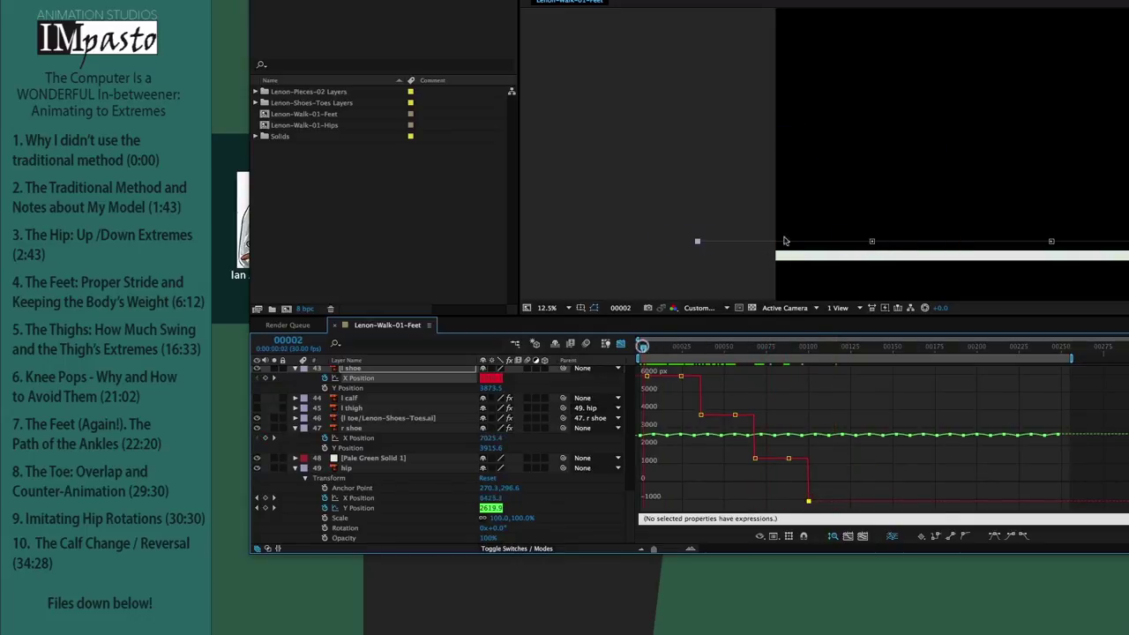
pyautogui.moveTo(811, 241); pyautogui.dragTo(740, 228)
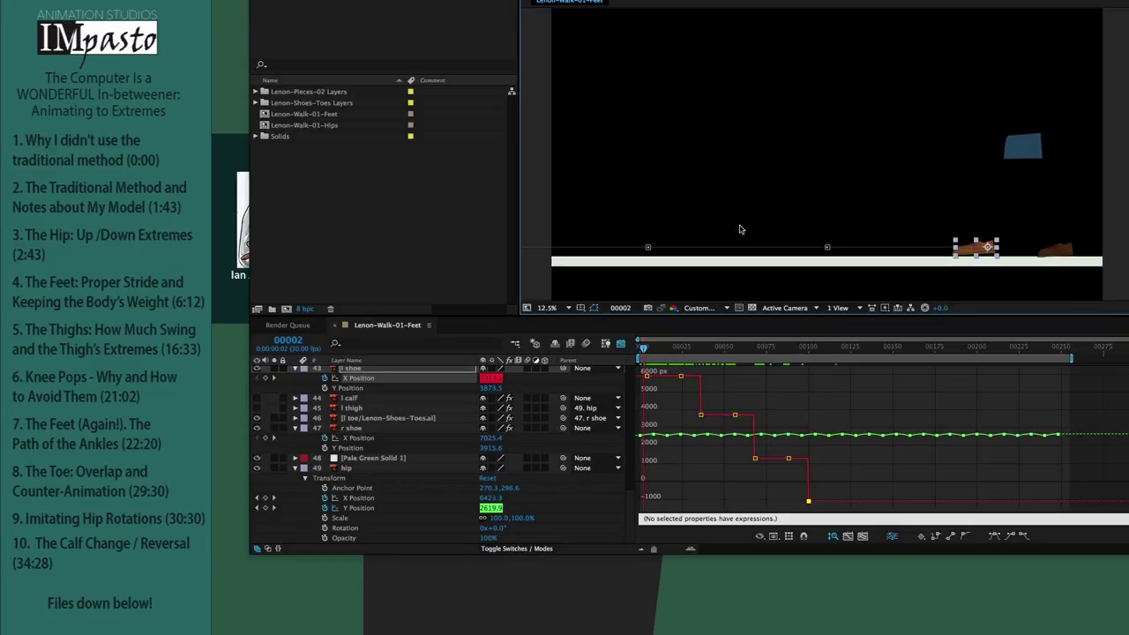
# Step: Render the feet comp and select Lenon-Walk-02-Feet in the Project panel
pyautogui.press('ctrl+super+m')
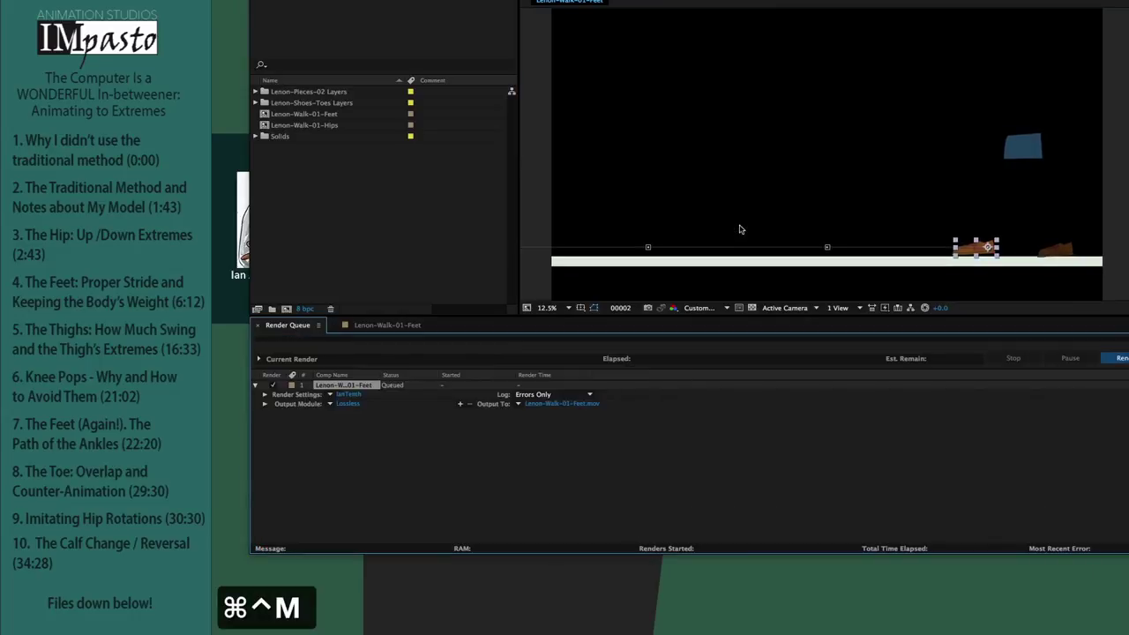
pyautogui.press('Return')
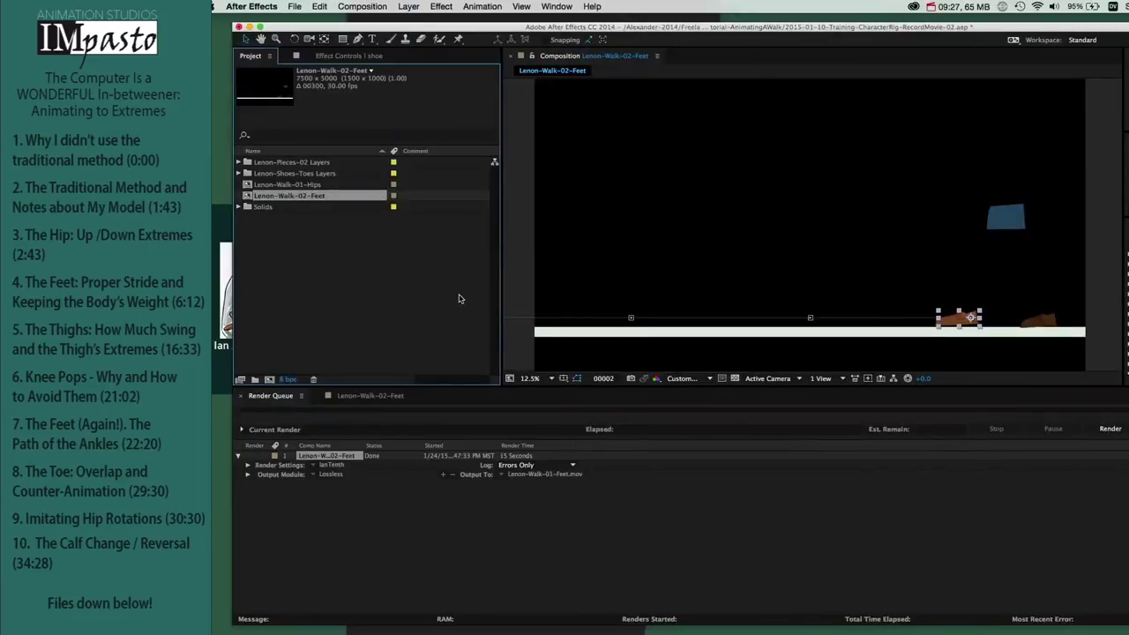
pyautogui.click(458, 298)
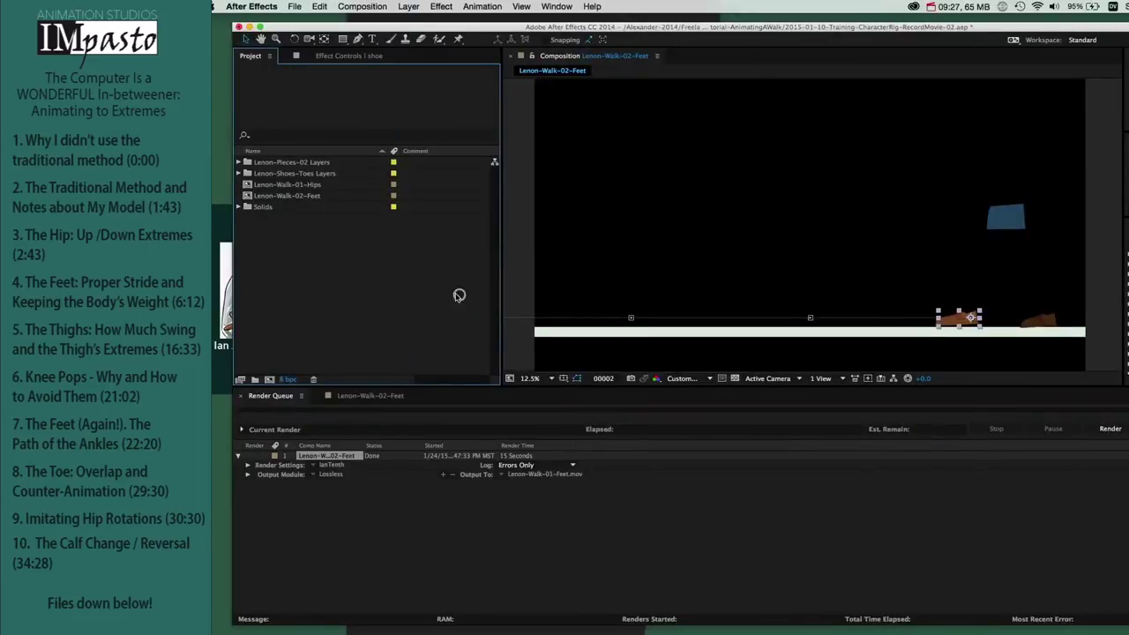
pyautogui.click(271, 194)
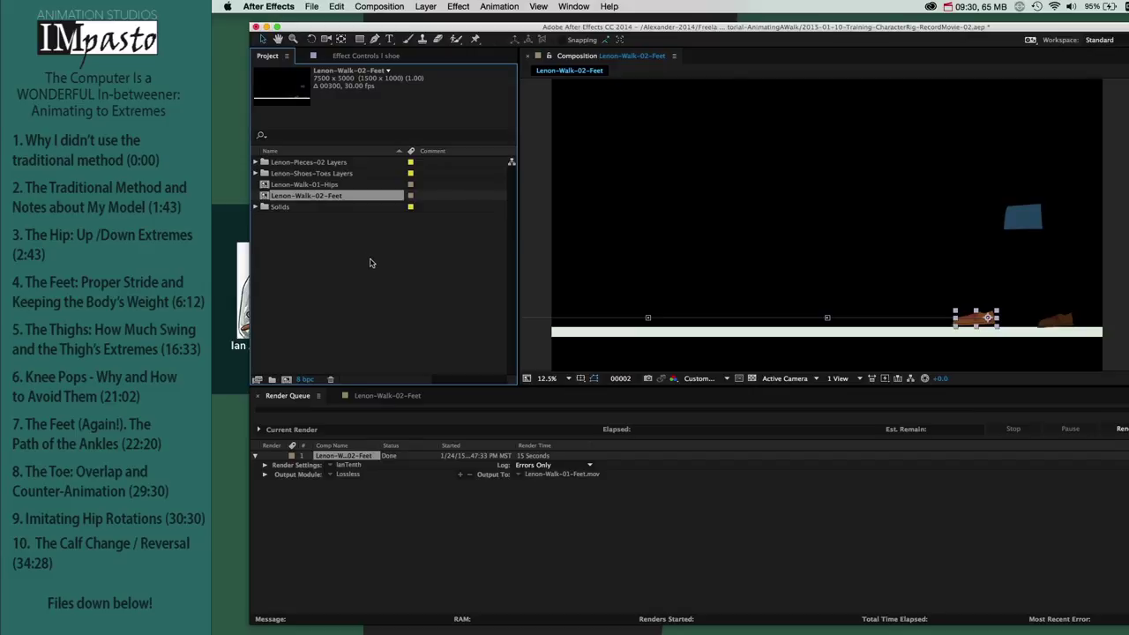
# Step: Duplicate the comp as Lenon-Walk-03-Thighs and close the Lenon-Walk-02-Feet timeline
pyautogui.press('super+d')
pyautogui.press('Return')
pyautogui.press('Right')
pyautogui.press('BackSpace')
pyautogui.press('BackSpace')
pyautogui.press('BackSpace')
pyautogui.press('BackSpace')
pyautogui.press('BackSpace')
pyautogui.press('BackSpace')
pyautogui.press('BackSpace')
pyautogui.press('BackSpace')
pyautogui.write('3')
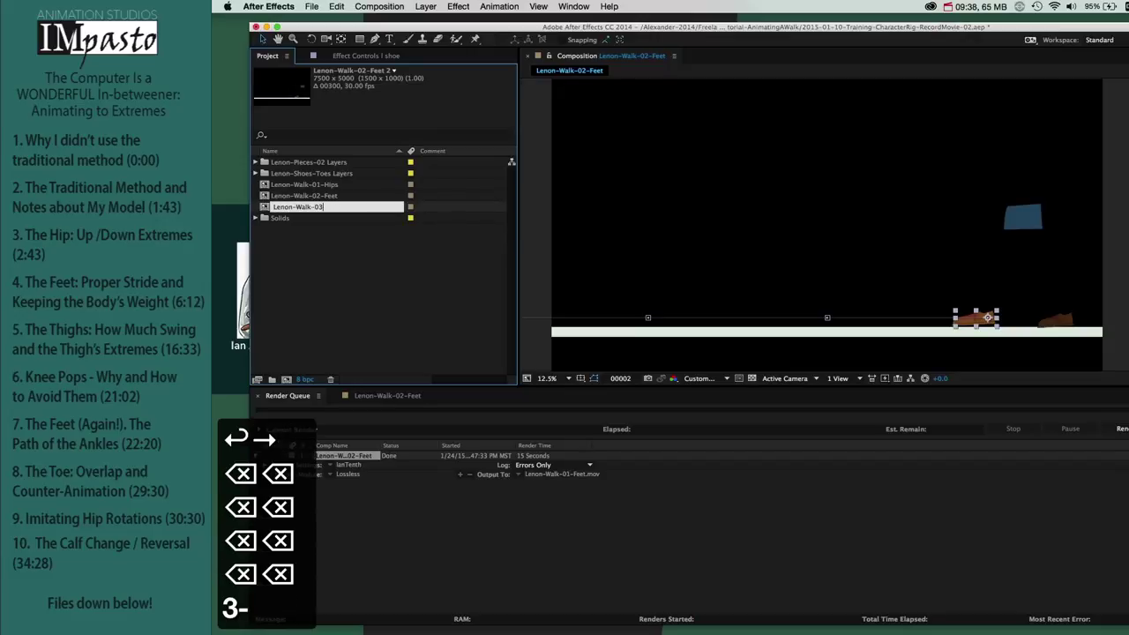
pyautogui.write('-Thighs')
pyautogui.press('Return')
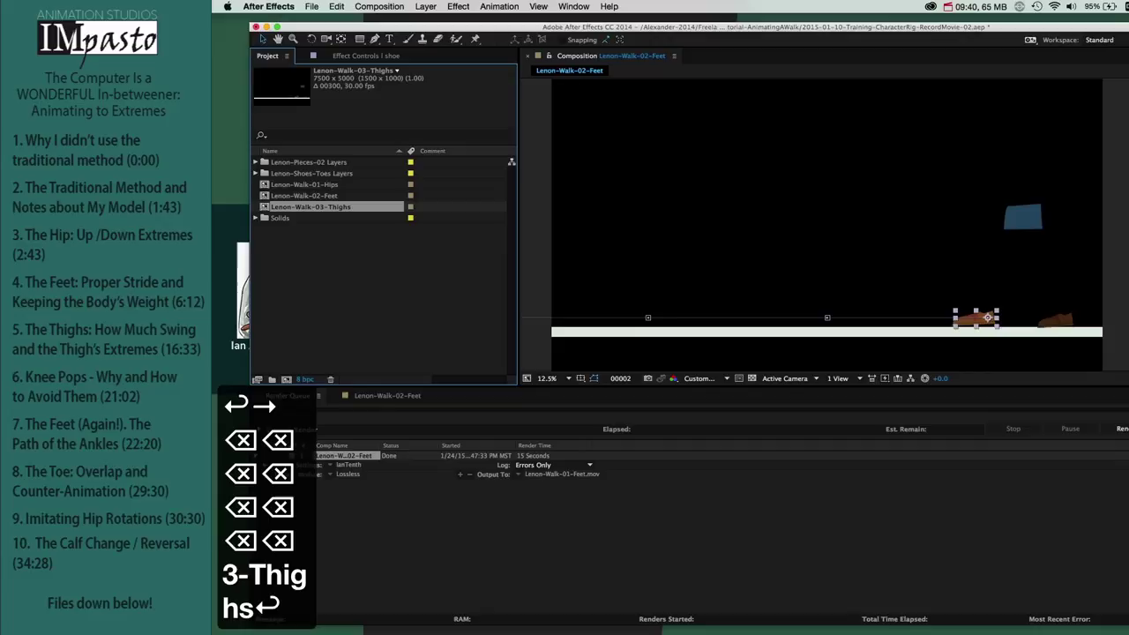
pyautogui.click(386, 395)
pyautogui.click(336, 395)
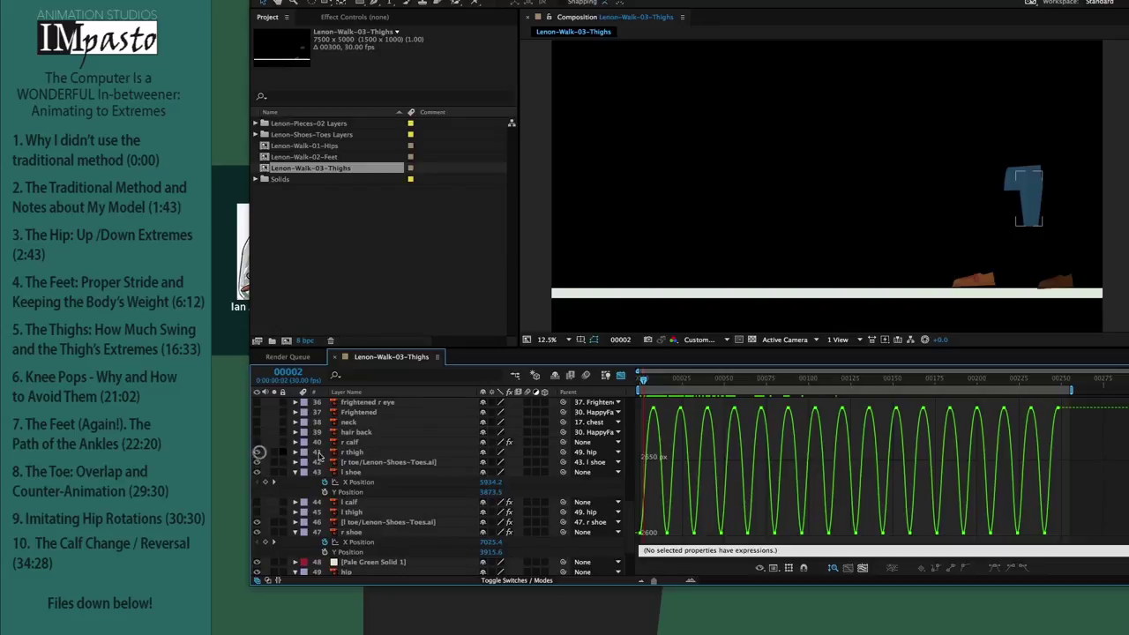
# Step: Rotate the r thigh forward to about 33 degrees at frame 8 and start keyframing Rotation
pyautogui.click(353, 452)
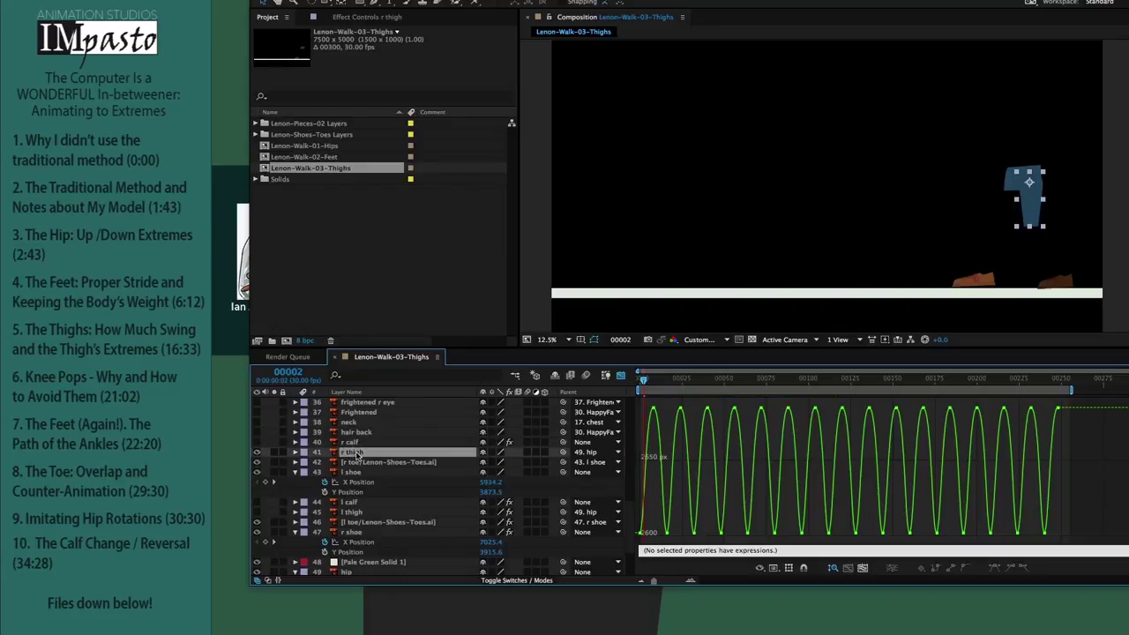
pyautogui.press('r')
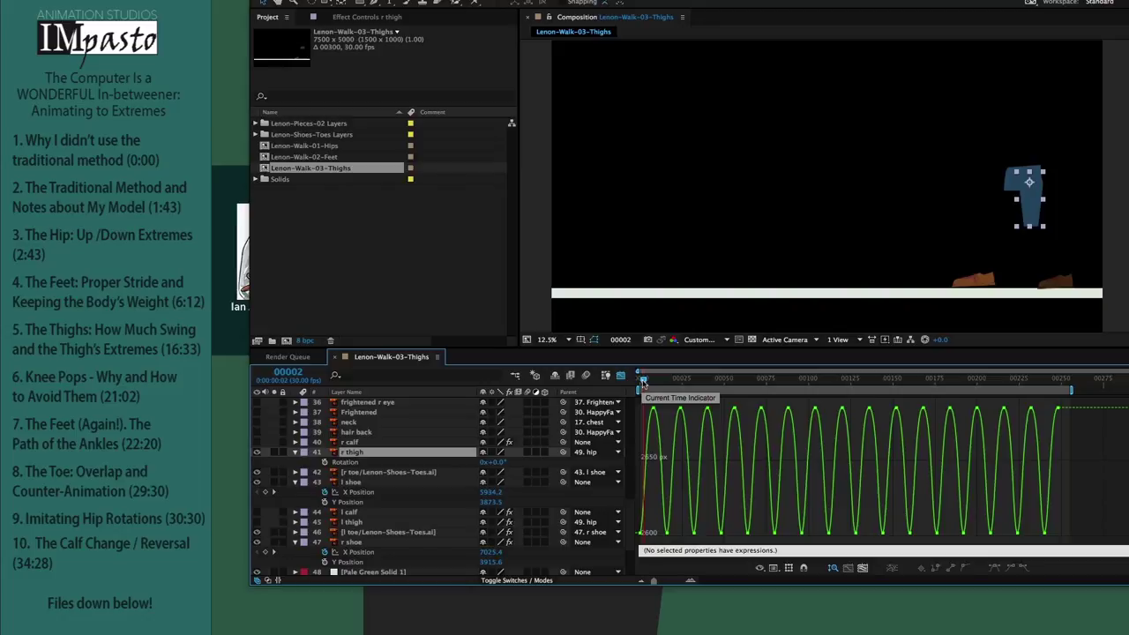
pyautogui.moveTo(643, 381); pyautogui.dragTo(654, 378)
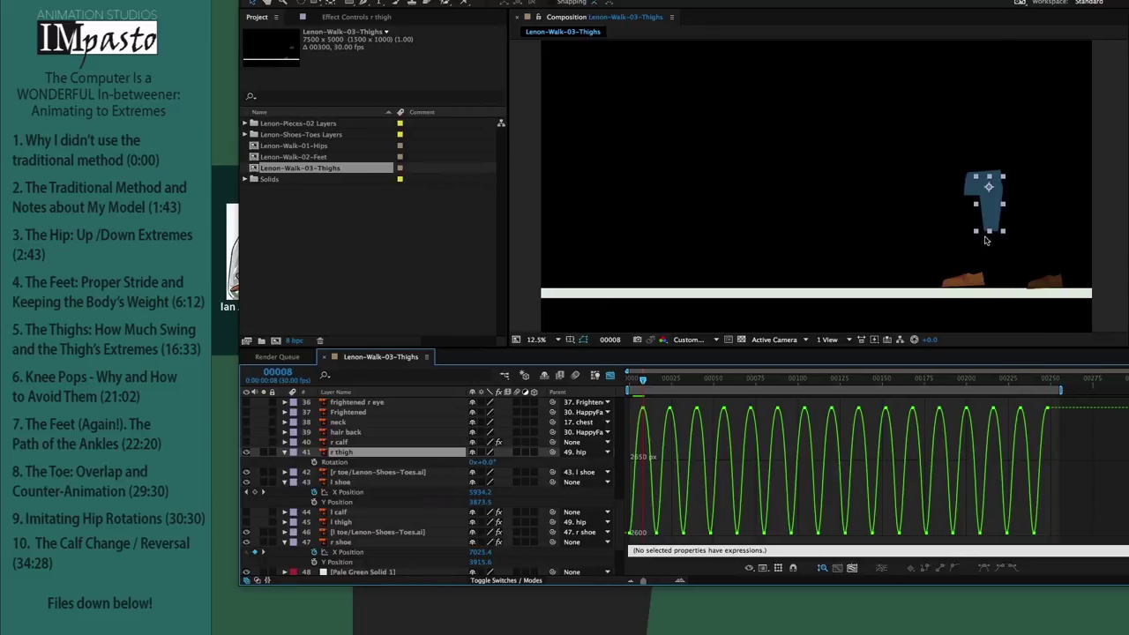
pyautogui.press('w')
pyautogui.moveTo(993, 227); pyautogui.dragTo(970, 225)
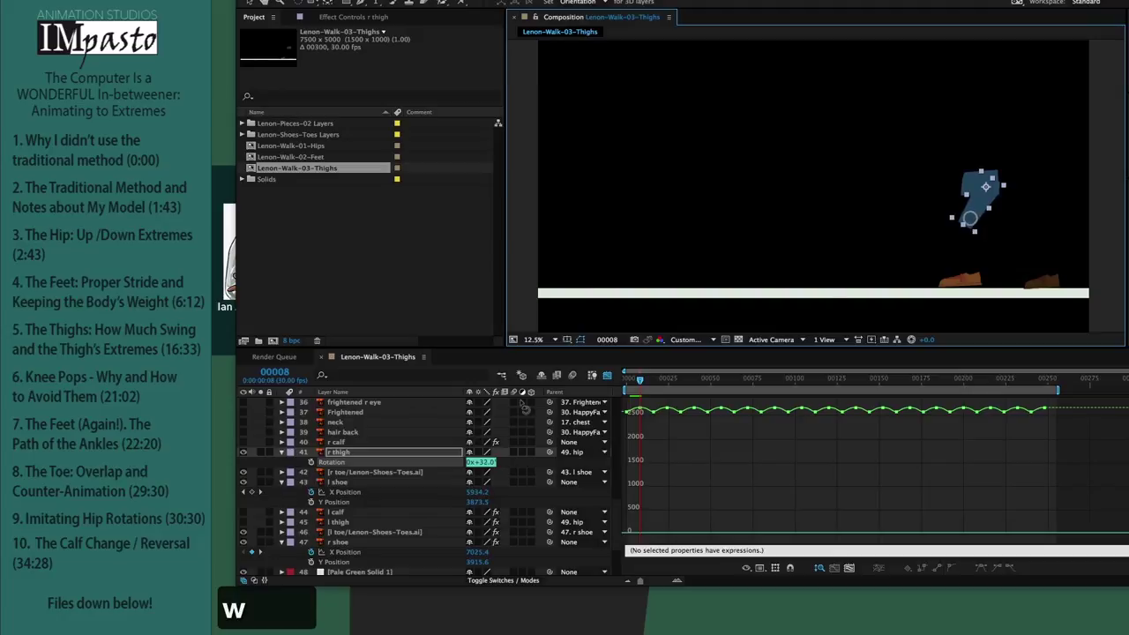
pyautogui.click(324, 464)
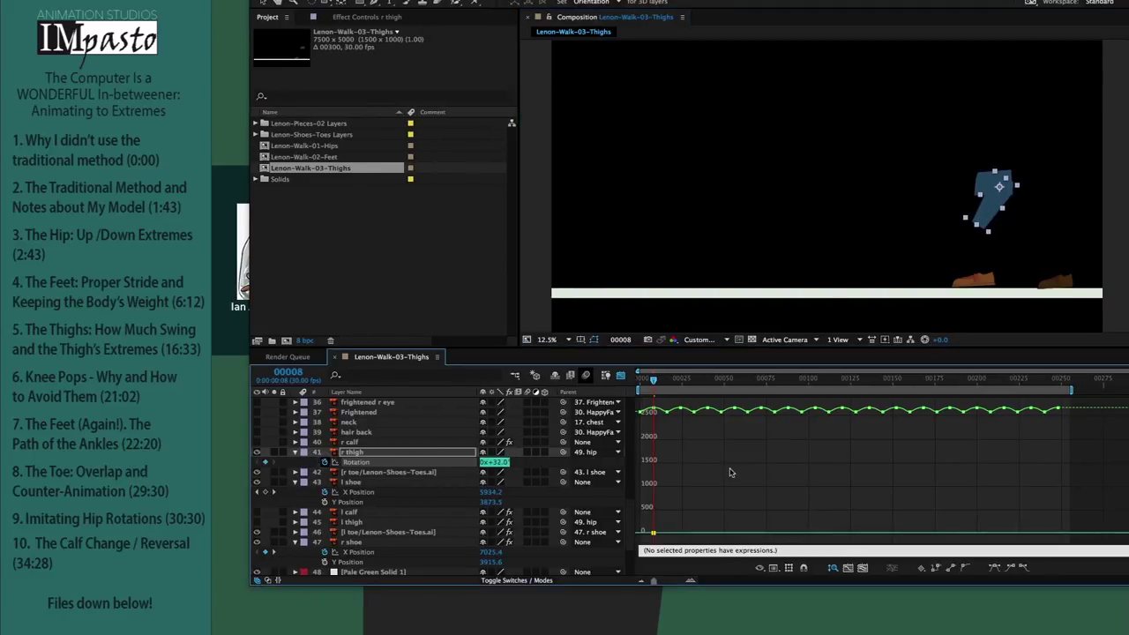
# Step: Key the r thigh swinging back at 20, forward at 40, straighter at 52, forward at 72
pyautogui.press('super+Right')
pyautogui.press('super+Right')
pyautogui.press('super+Right')
pyautogui.press('super+Right')
pyautogui.press('super+Right')
pyautogui.press('super+Right')
pyautogui.press('super+Right')
pyautogui.press('super+Right')
pyautogui.press('super+Right')
pyautogui.press('super+Right')
pyautogui.press('super+Right')
pyautogui.press('super+Right')
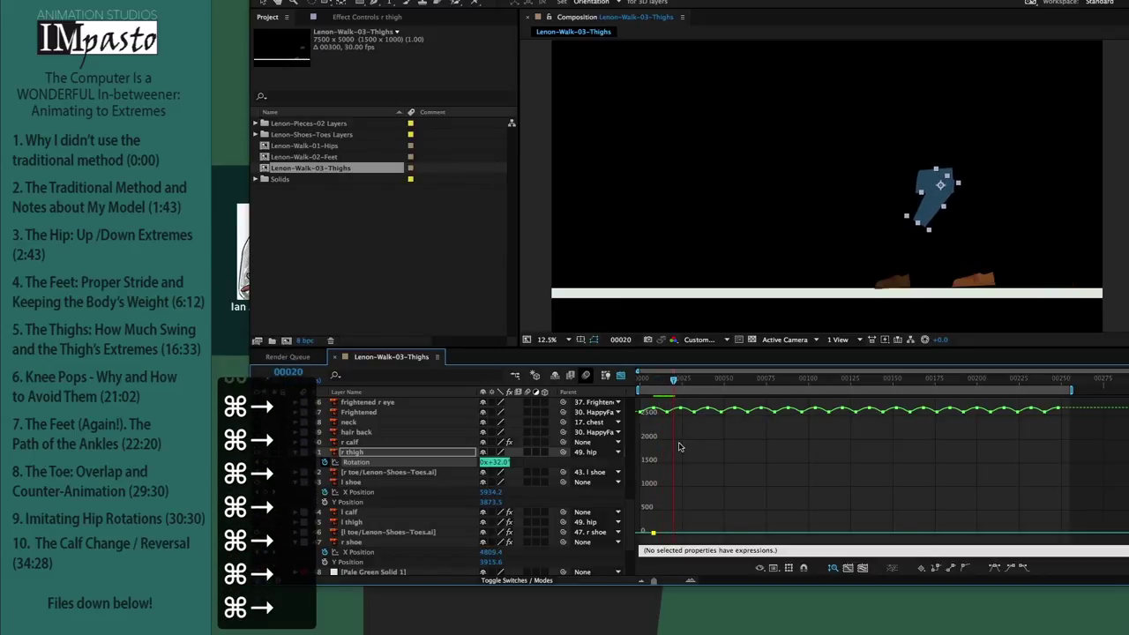
pyautogui.moveTo(935, 238); pyautogui.dragTo(963, 240)
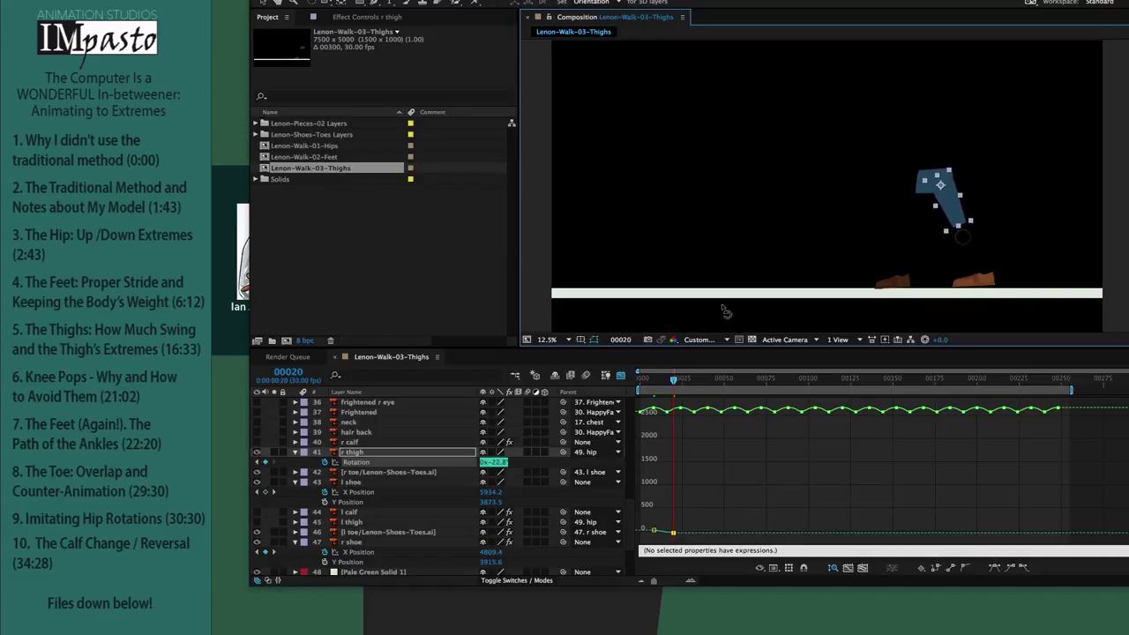
pyautogui.moveTo(673, 381); pyautogui.dragTo(708, 385)
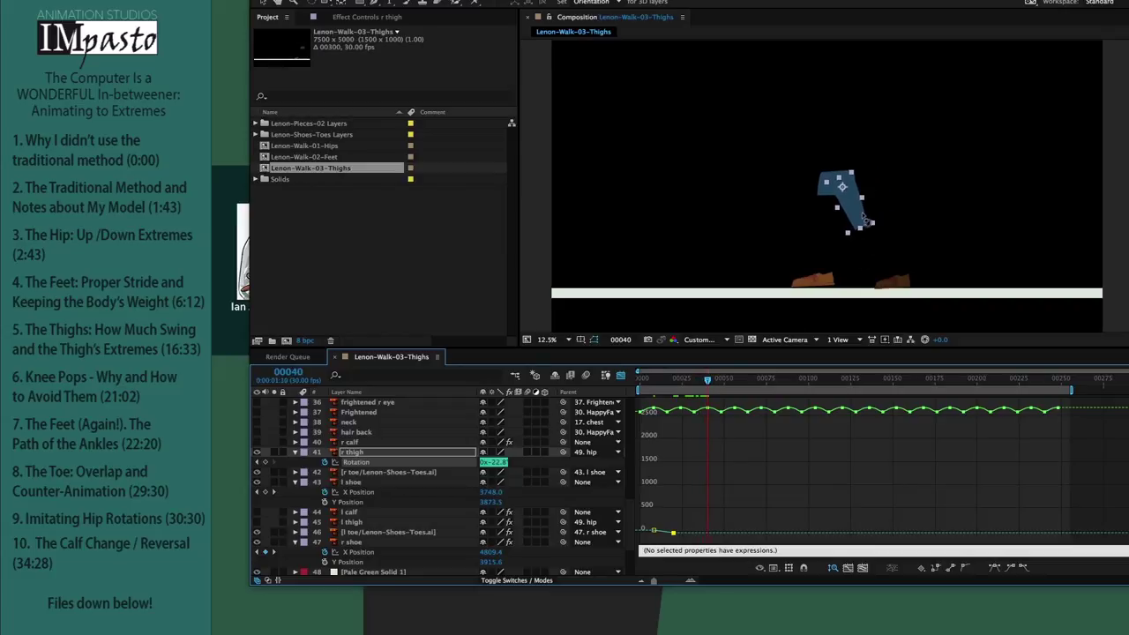
pyautogui.moveTo(867, 222); pyautogui.dragTo(833, 222)
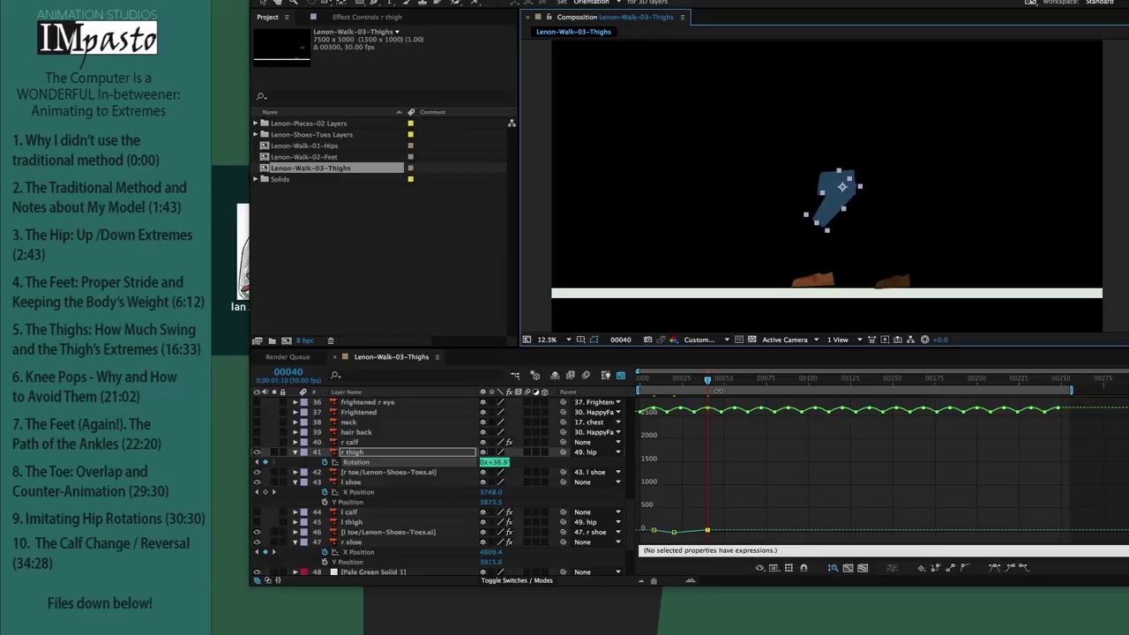
pyautogui.moveTo(708, 385); pyautogui.dragTo(722, 385)
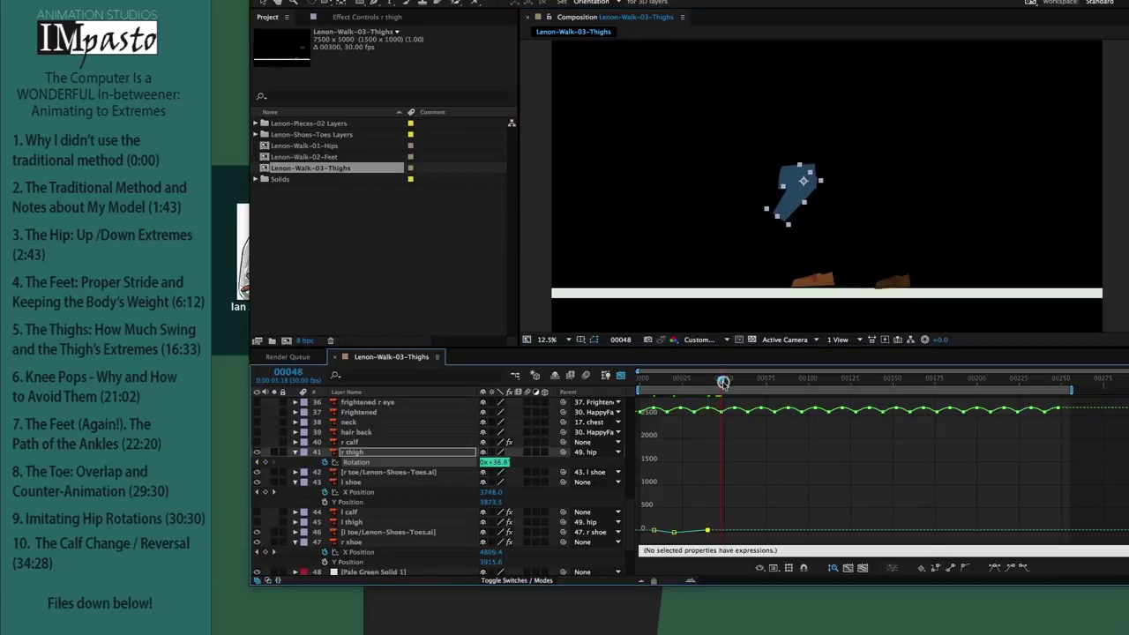
pyautogui.press('super+Right')
pyautogui.press('super+Right')
pyautogui.press('super+Right')
pyautogui.press('super+Right')
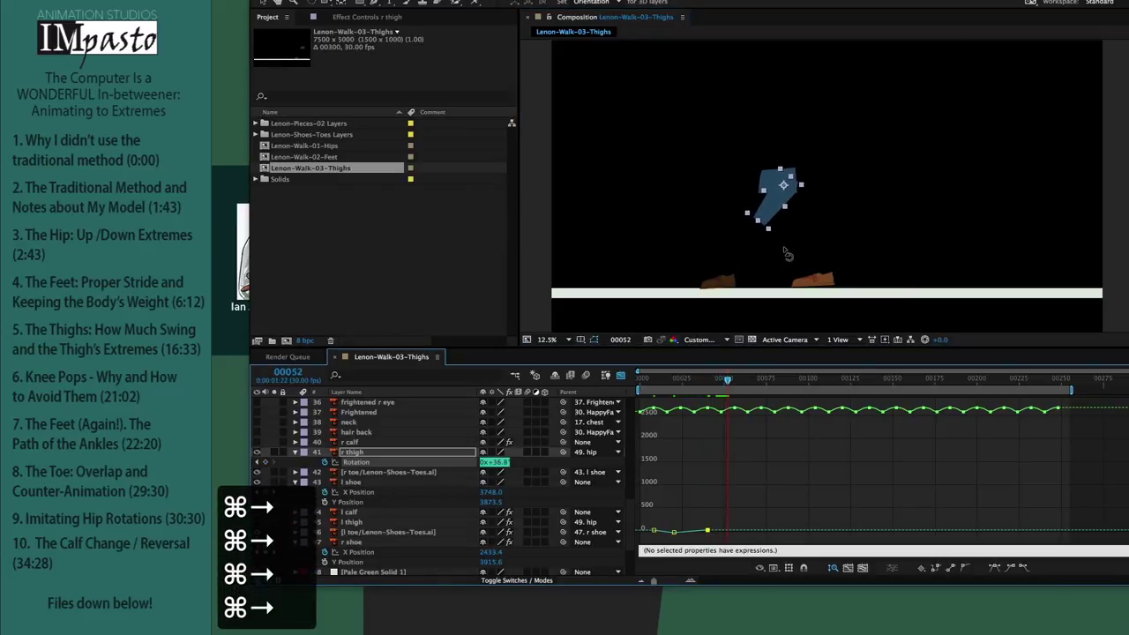
pyautogui.moveTo(777, 232); pyautogui.dragTo(813, 234)
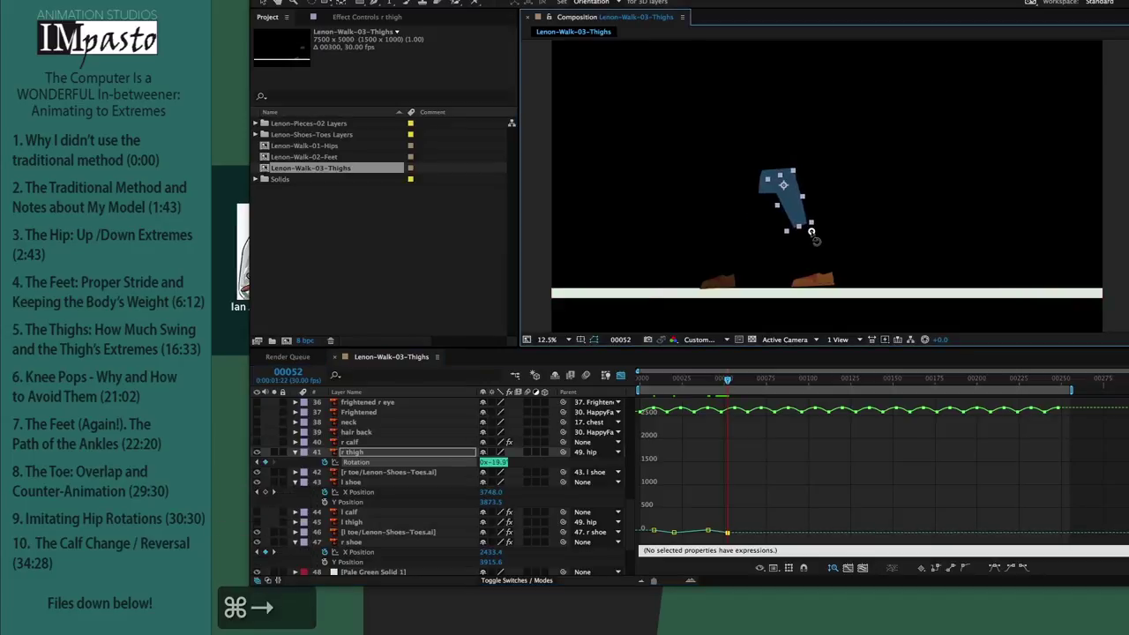
pyautogui.moveTo(726, 381); pyautogui.dragTo(763, 377)
pyautogui.moveTo(701, 223); pyautogui.dragTo(658, 223)
# Step: Rotate the r thigh near-vertical at frame 84 and key its pose at frame 104
pyautogui.moveTo(762, 386); pyautogui.dragTo(775, 384)
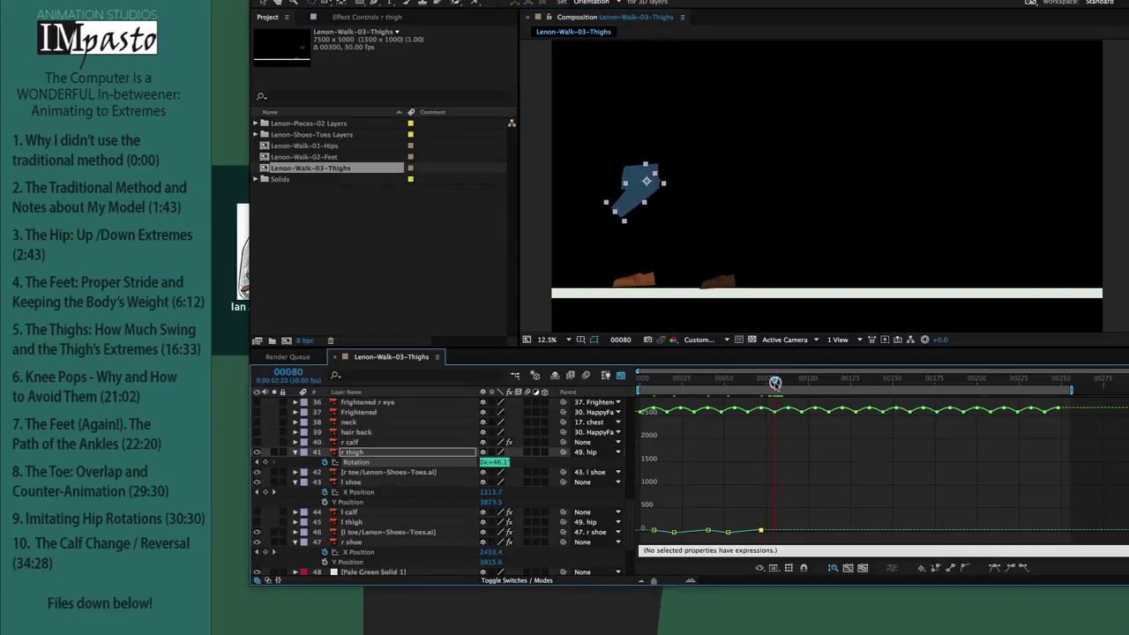
pyautogui.press('super+Right')
pyautogui.press('super+Right')
pyautogui.press('super+Right')
pyautogui.press('super+Right')
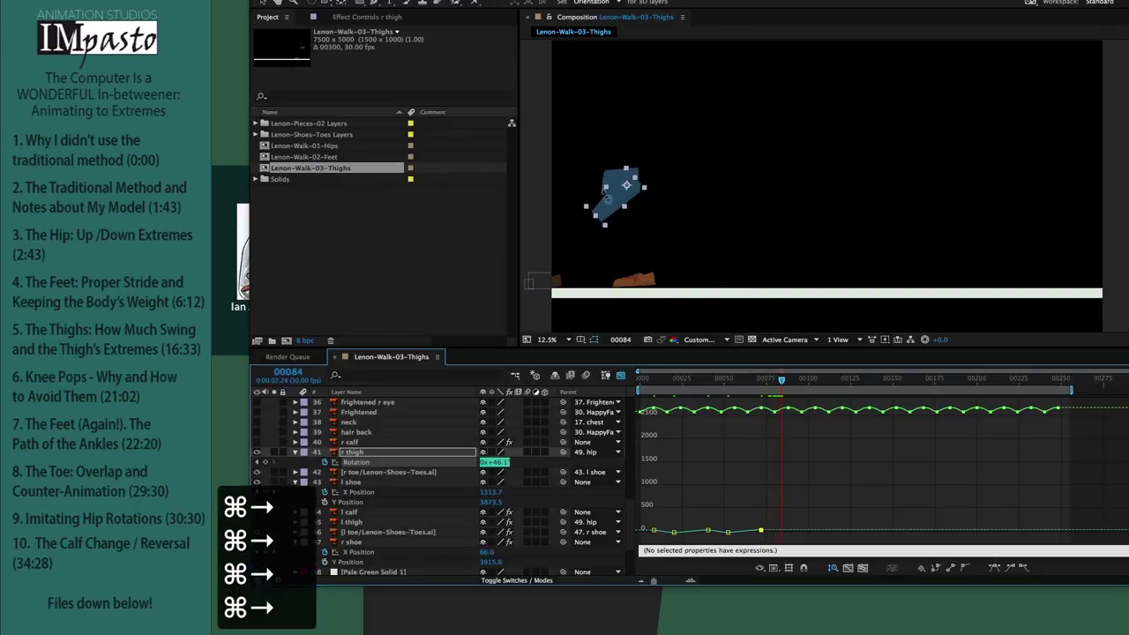
pyautogui.moveTo(612, 221); pyautogui.dragTo(647, 231)
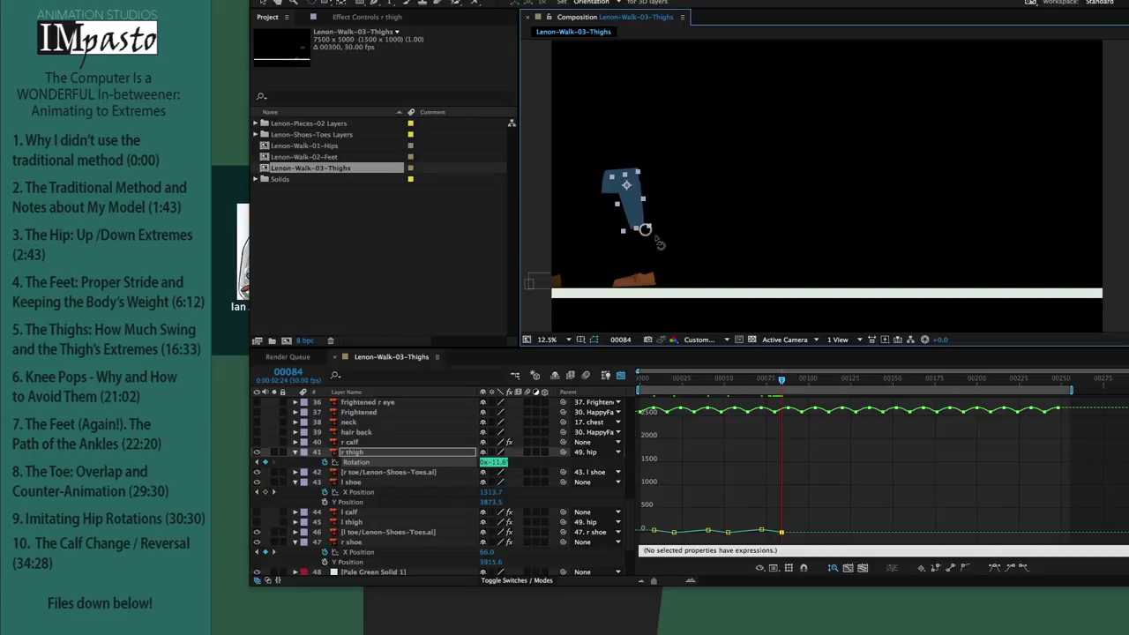
pyautogui.moveTo(783, 383); pyautogui.dragTo(816, 382)
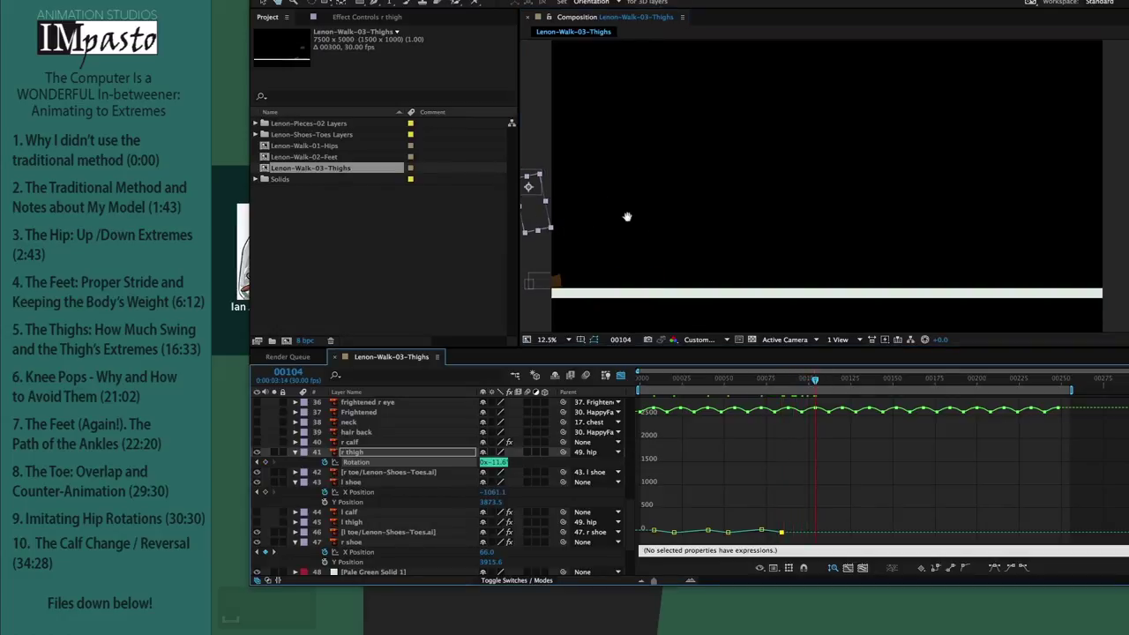
pyautogui.moveTo(627, 217); pyautogui.dragTo(713, 220)
pyautogui.moveTo(620, 221); pyautogui.dragTo(578, 215)
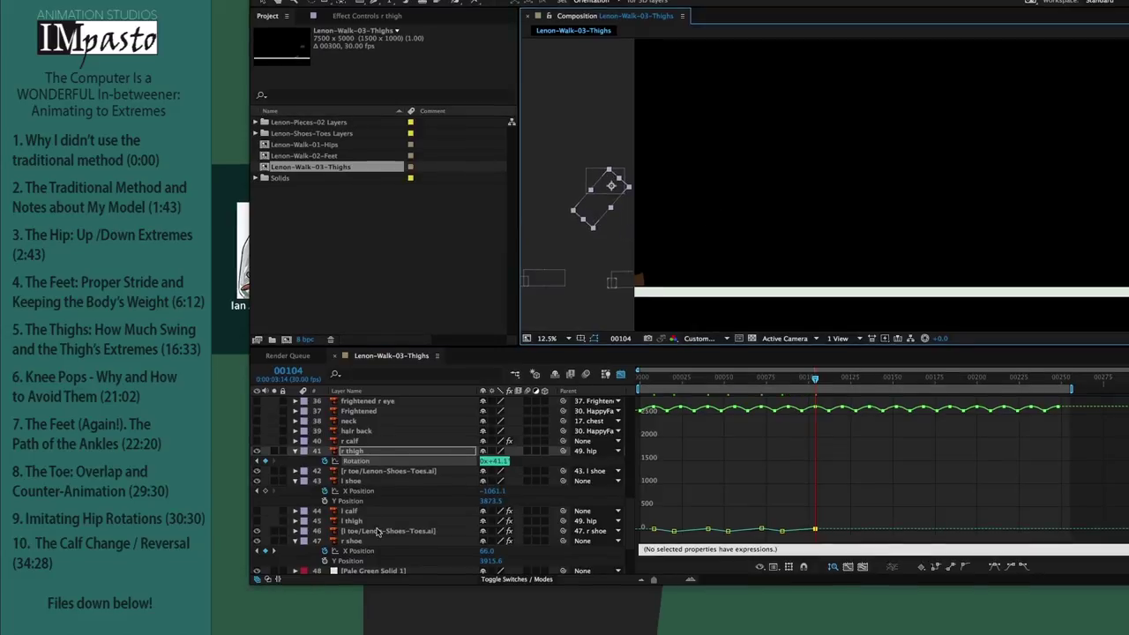
# Step: Apply Easy Ease to the hip's top Y Position bounce keyframes and review from frame 8
pyautogui.scroll(-4, 378, 536)
pyautogui.click(340, 535)
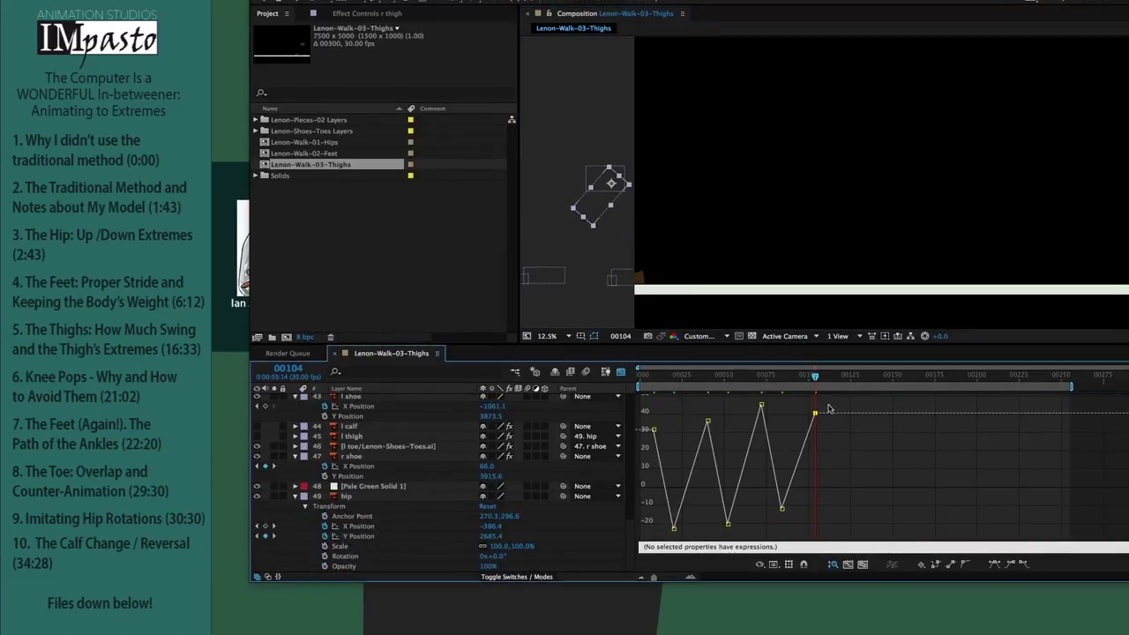
pyautogui.moveTo(861, 397); pyautogui.dragTo(651, 530)
pyautogui.click(909, 536)
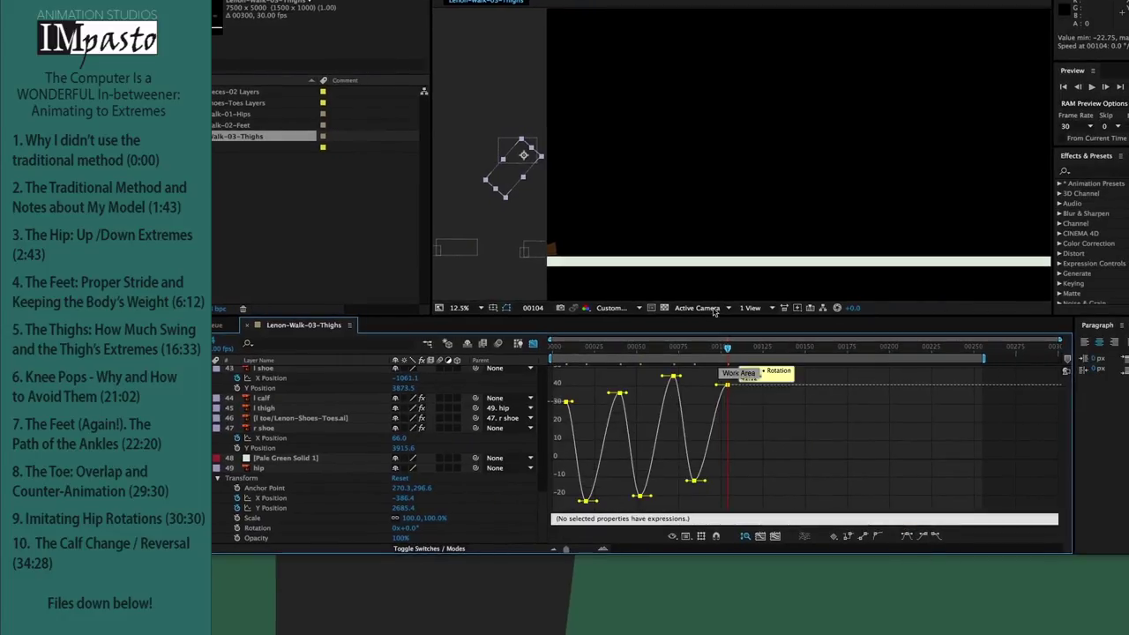
pyautogui.click(572, 350)
pyautogui.moveTo(569, 350); pyautogui.dragTo(566, 350)
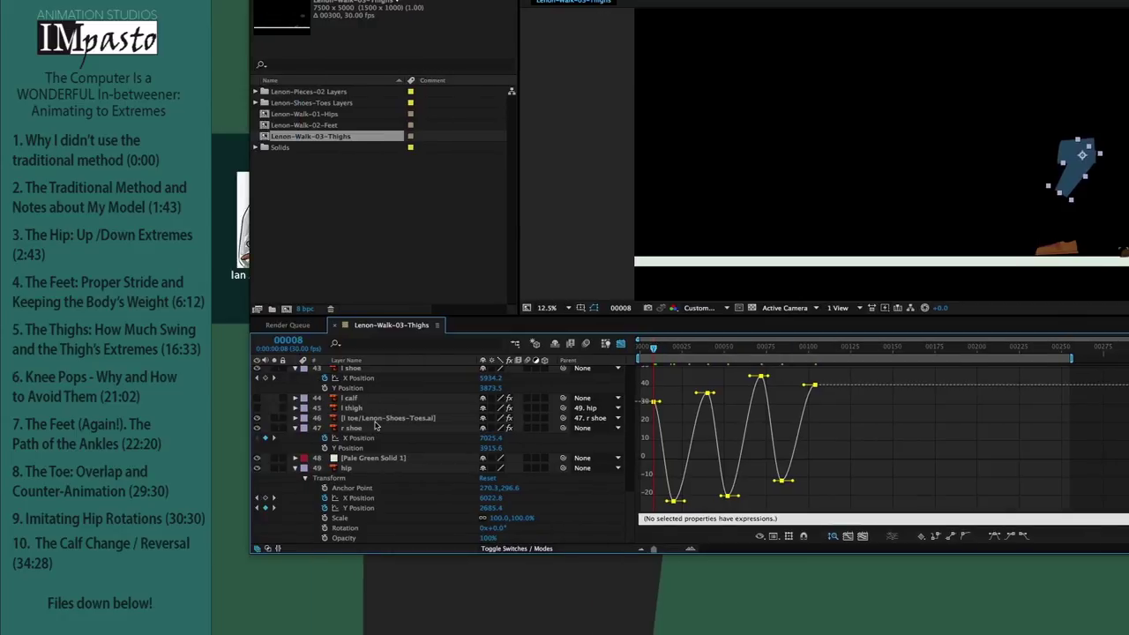
pyautogui.scroll(1, 375, 426)
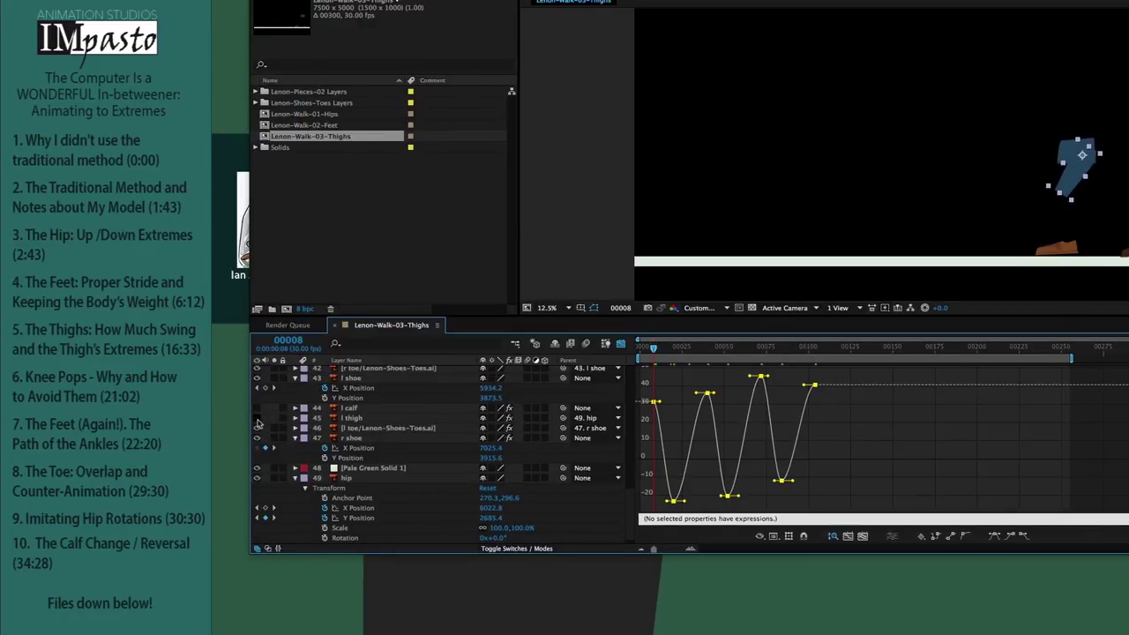
# Step: Key the l thigh's Rotation to hang more vertically at frame 4, then forward at frames 24 and 36
pyautogui.click(353, 418)
pyautogui.press('r')
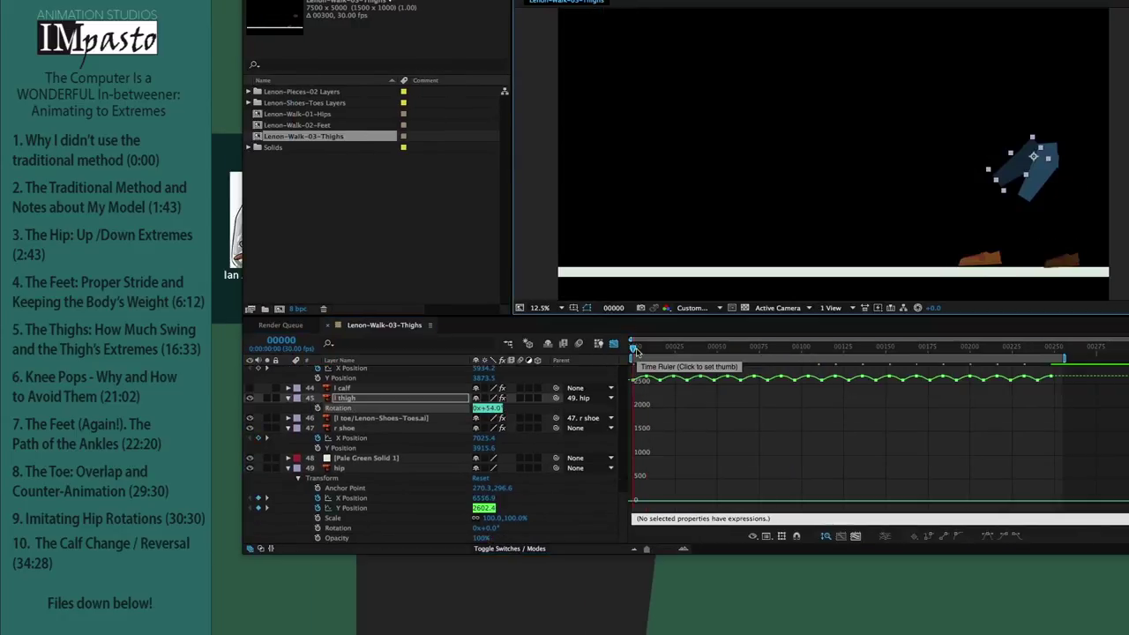
pyautogui.click(644, 350)
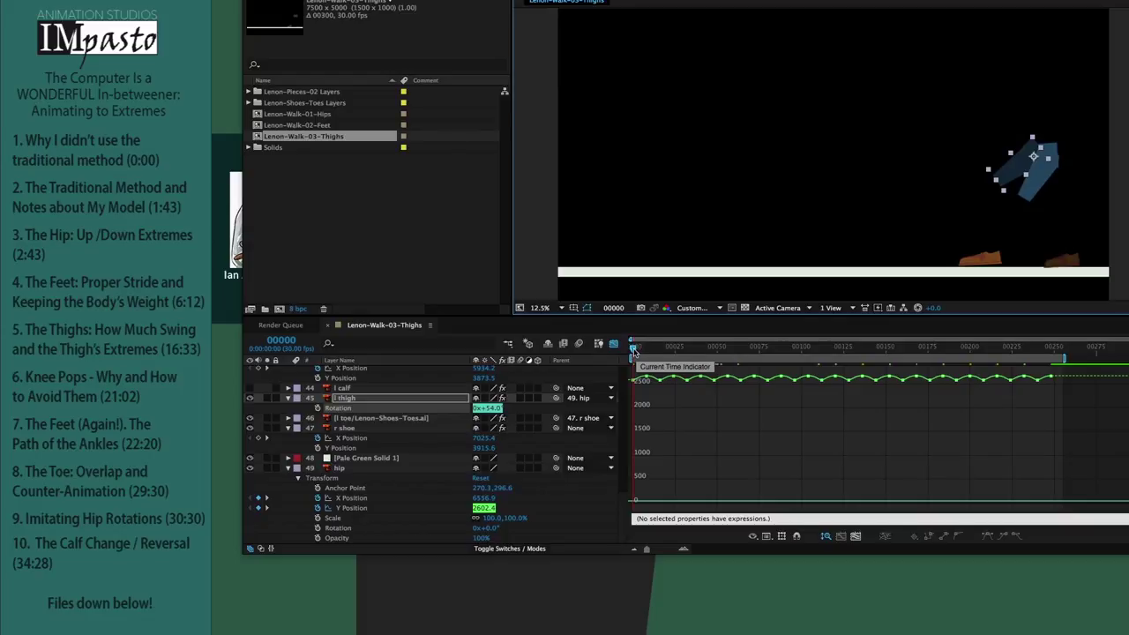
pyautogui.press('super+Right')
pyautogui.press('super+Right')
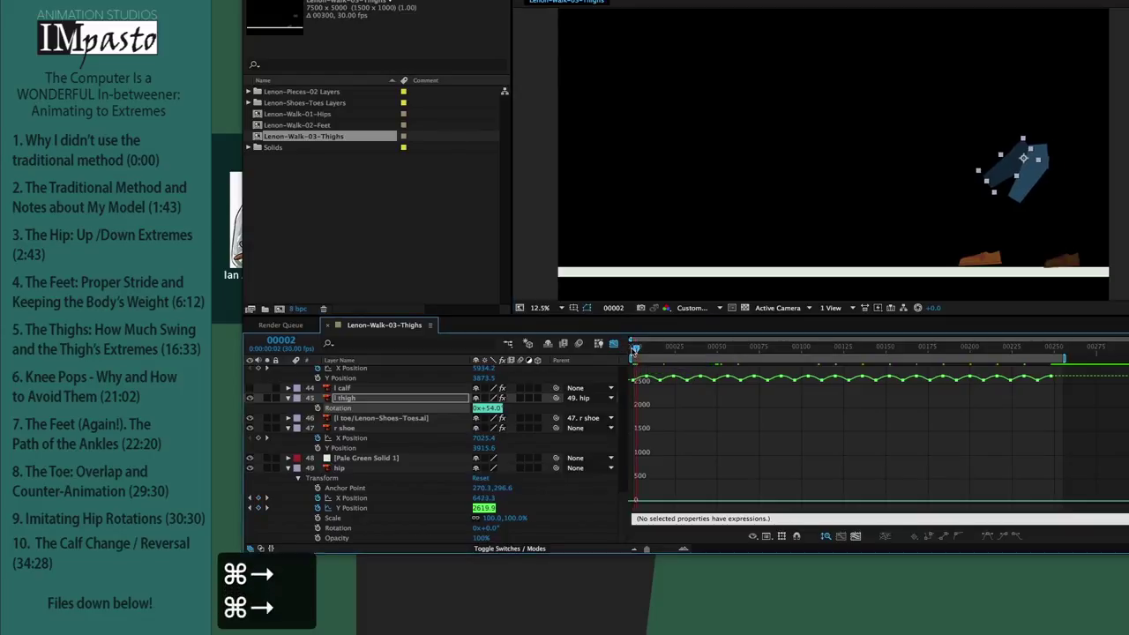
pyautogui.press('super+Right')
pyautogui.press('super+Right')
pyautogui.press('super+Left')
pyautogui.press('super+Left')
pyautogui.press('super+Left')
pyautogui.press('super+Left')
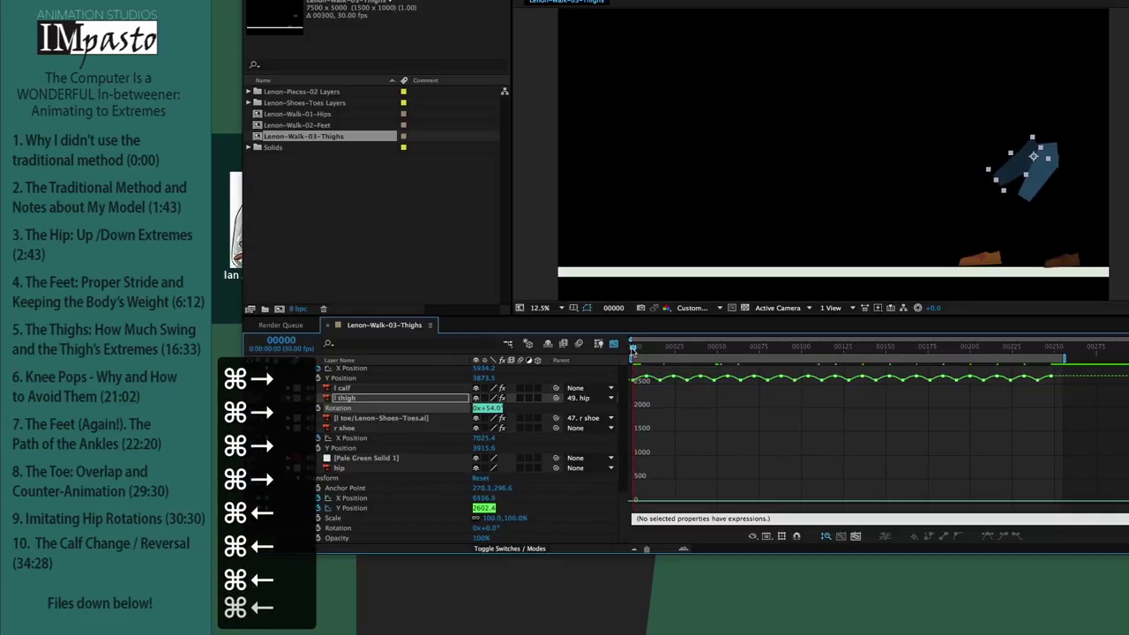
pyautogui.press('super+Right')
pyautogui.press('super+Right')
pyautogui.press('super+Right')
pyautogui.press('super+Right')
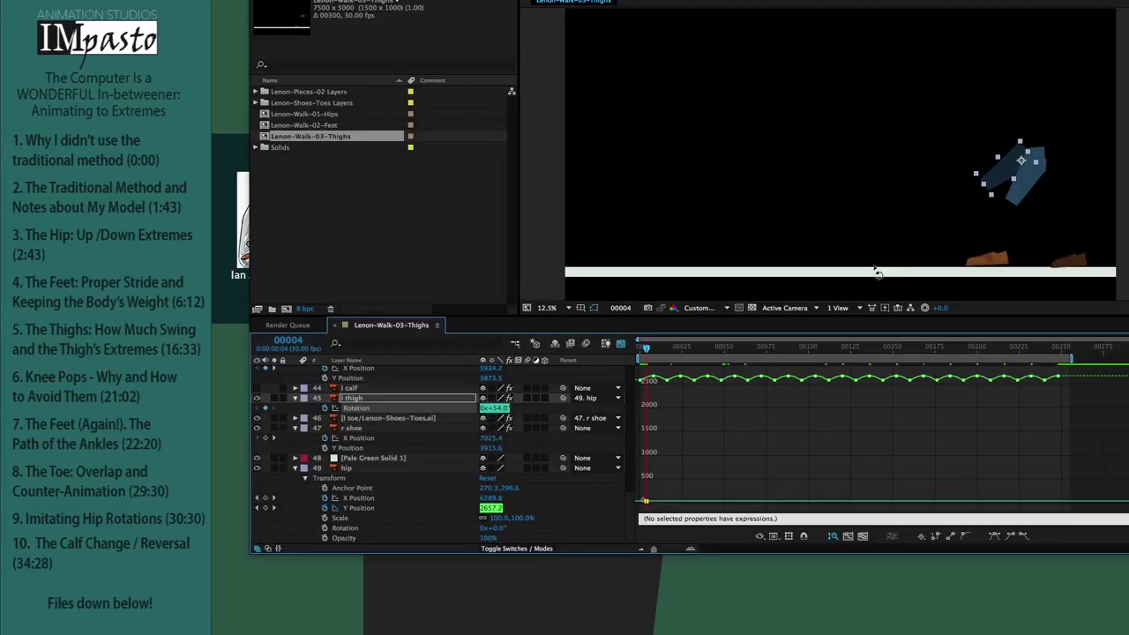
pyautogui.moveTo(995, 189); pyautogui.dragTo(991, 214)
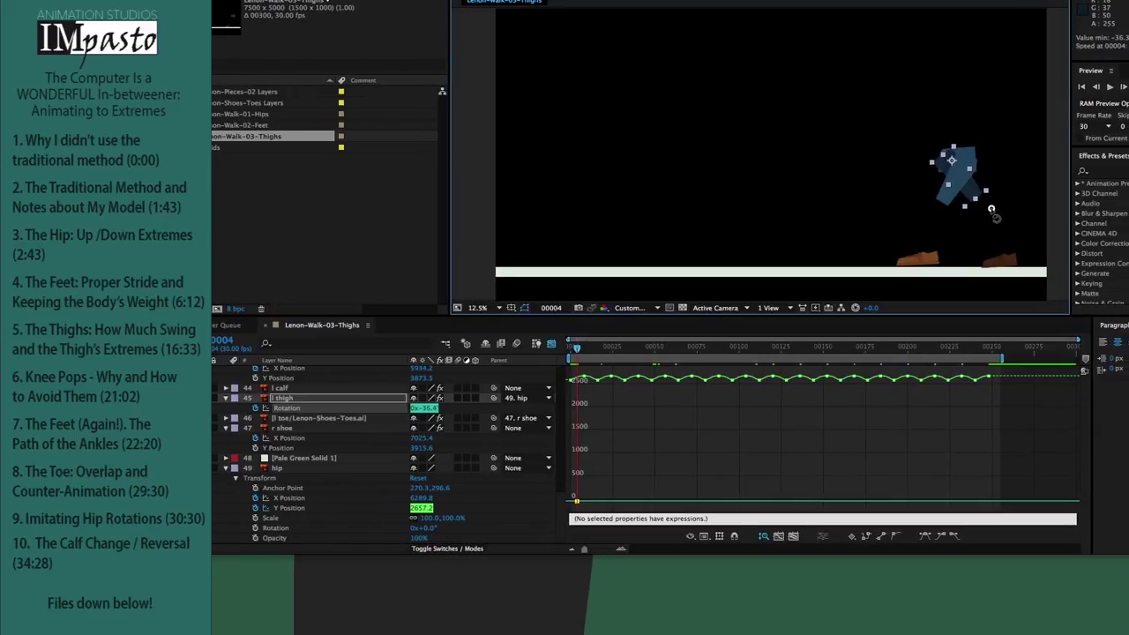
pyautogui.press('super+Right')
pyautogui.press('super+Right')
pyautogui.press('super+Right')
pyautogui.press('super+Right')
pyautogui.press('super+Right')
pyautogui.press('super+Right')
pyautogui.press('super+Right')
pyautogui.press('super+Right')
pyautogui.press('super+Right')
pyautogui.press('super+Right')
pyautogui.press('super+Right')
pyautogui.press('super+Right')
pyautogui.press('super+Right')
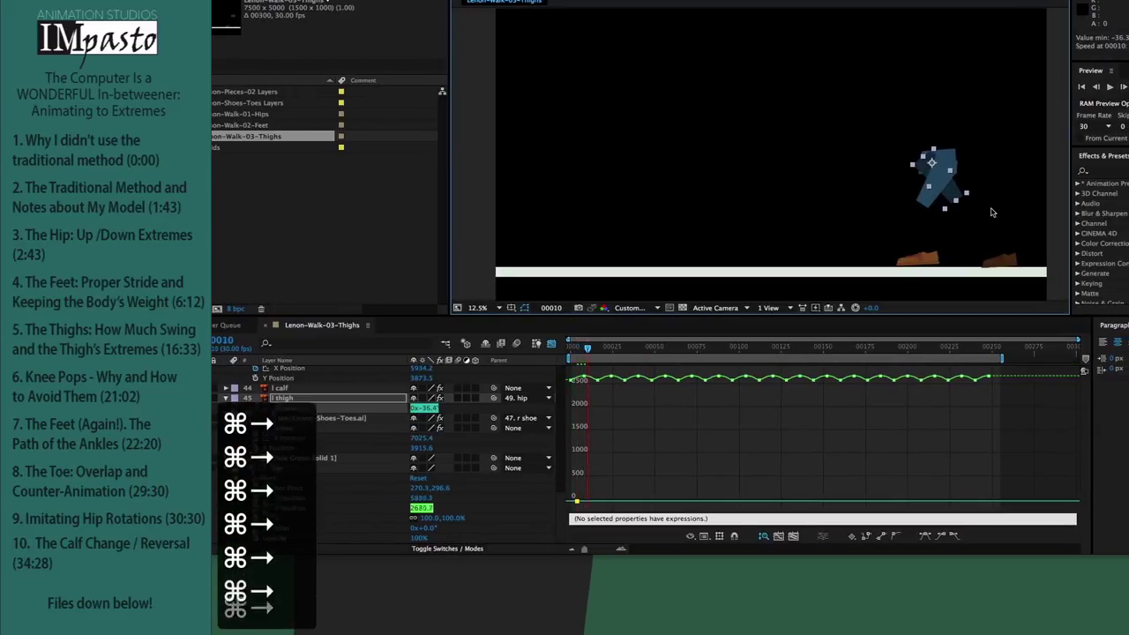
pyautogui.press('super+Right')
pyautogui.press('super+Right')
pyautogui.press('super+Right')
pyautogui.press('super+Right')
pyautogui.press('super+Right')
pyautogui.press('super+Right')
pyautogui.press('super+Right')
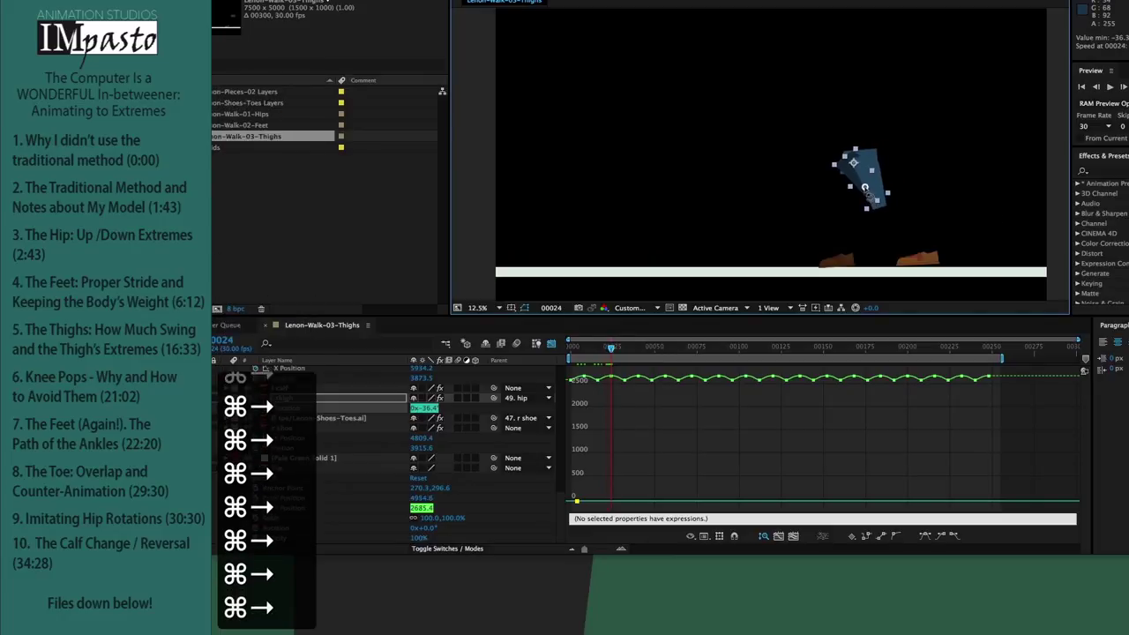
pyautogui.moveTo(869, 201); pyautogui.dragTo(813, 188)
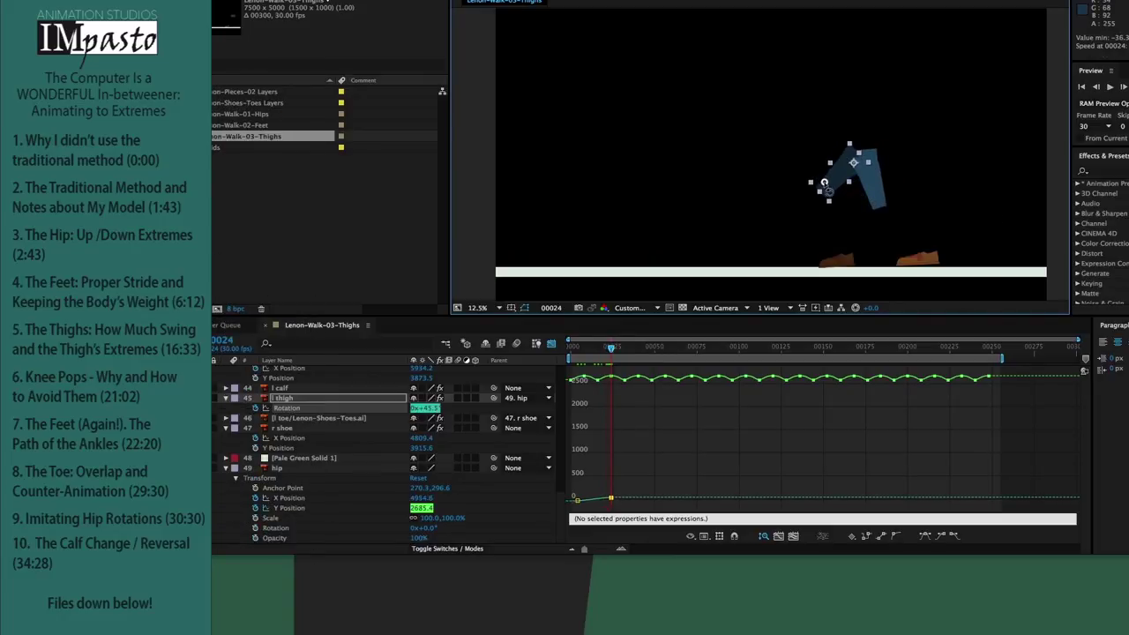
pyautogui.moveTo(615, 351); pyautogui.dragTo(628, 351)
pyautogui.press('super+Right')
pyautogui.press('super+Right')
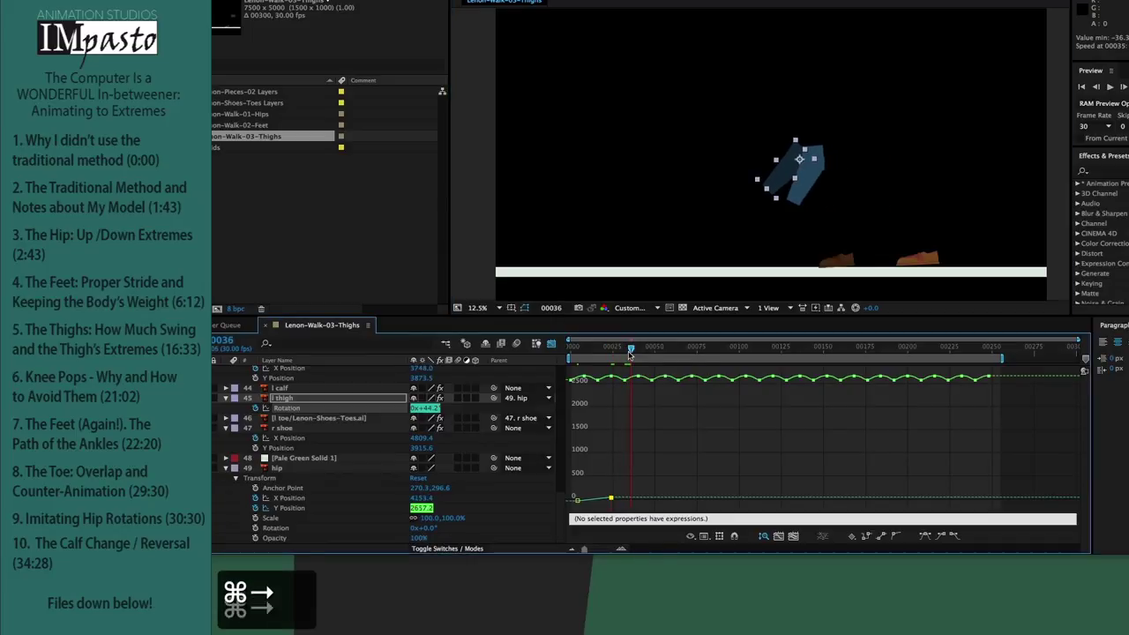
pyautogui.moveTo(766, 200); pyautogui.dragTo(829, 209)
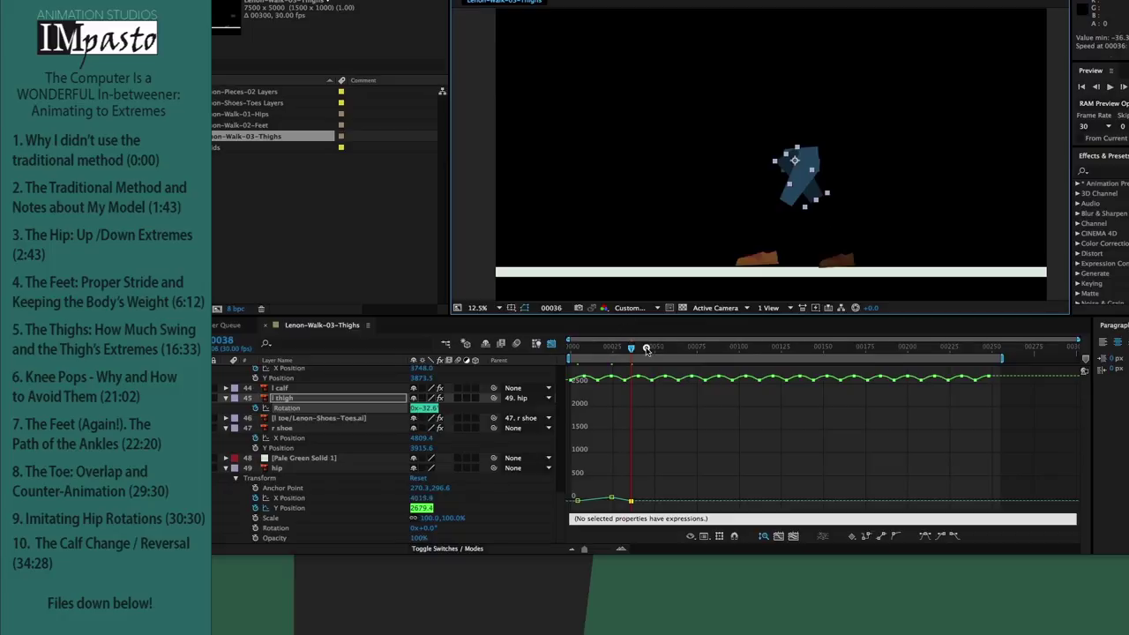
# Step: Continue keying the l thigh's Rotation at frame 56, upright at frame 68, and at frame 88
pyautogui.moveTo(632, 348); pyautogui.dragTo(667, 347)
pyautogui.moveTo(700, 205); pyautogui.dragTo(669, 191)
pyautogui.moveTo(668, 350); pyautogui.dragTo(687, 350)
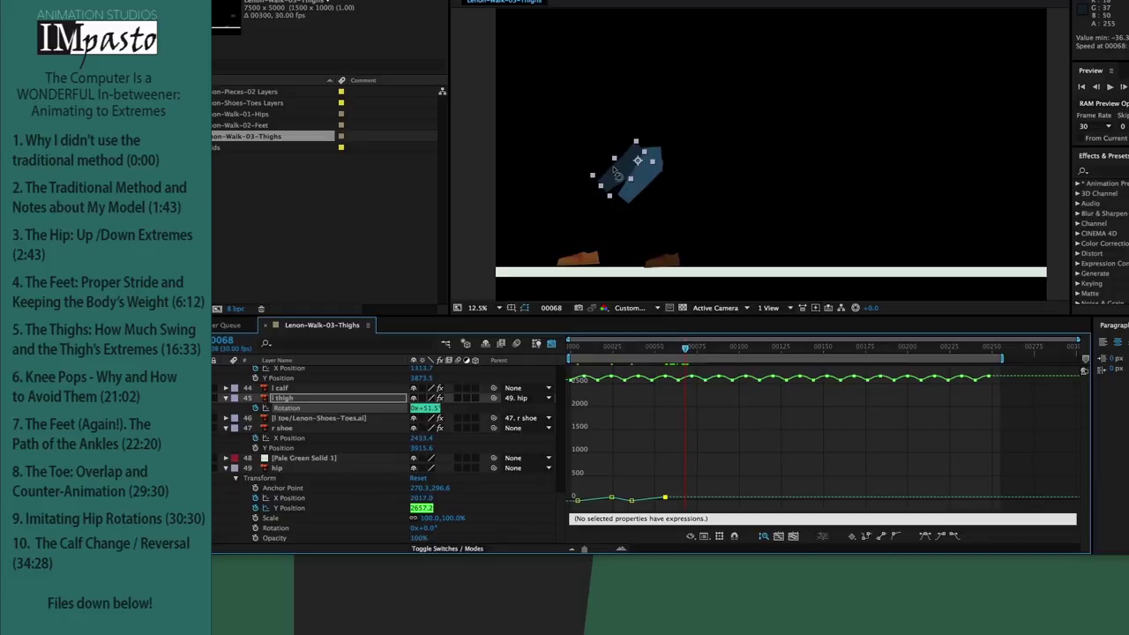
pyautogui.moveTo(616, 184); pyautogui.dragTo(650, 202)
pyautogui.moveTo(688, 350); pyautogui.dragTo(723, 350)
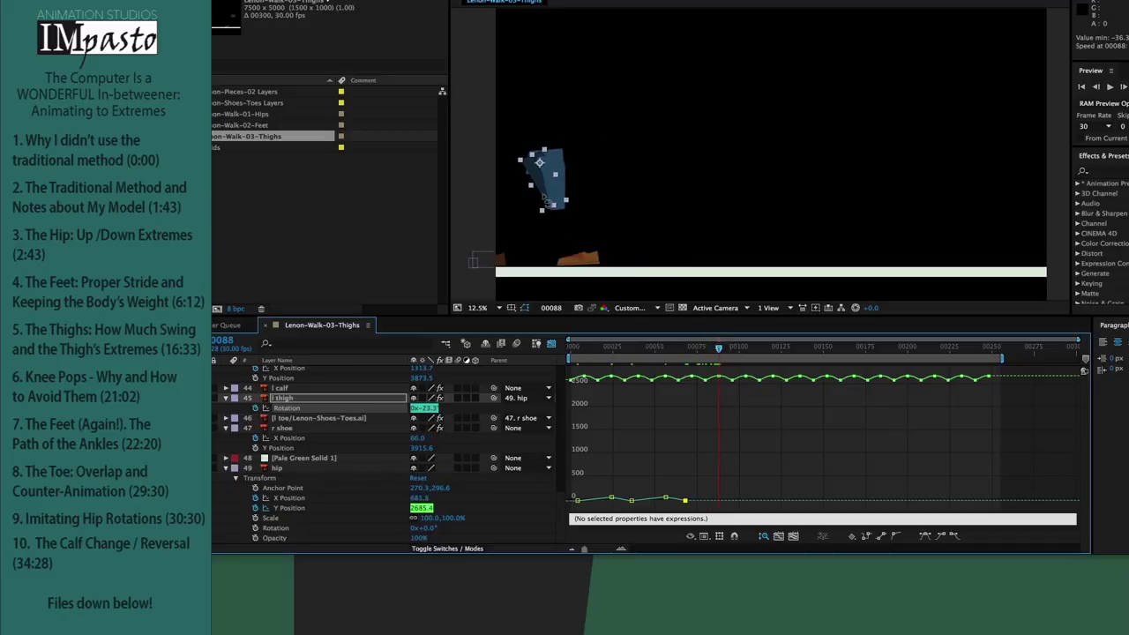
pyautogui.moveTo(547, 198); pyautogui.dragTo(498, 189)
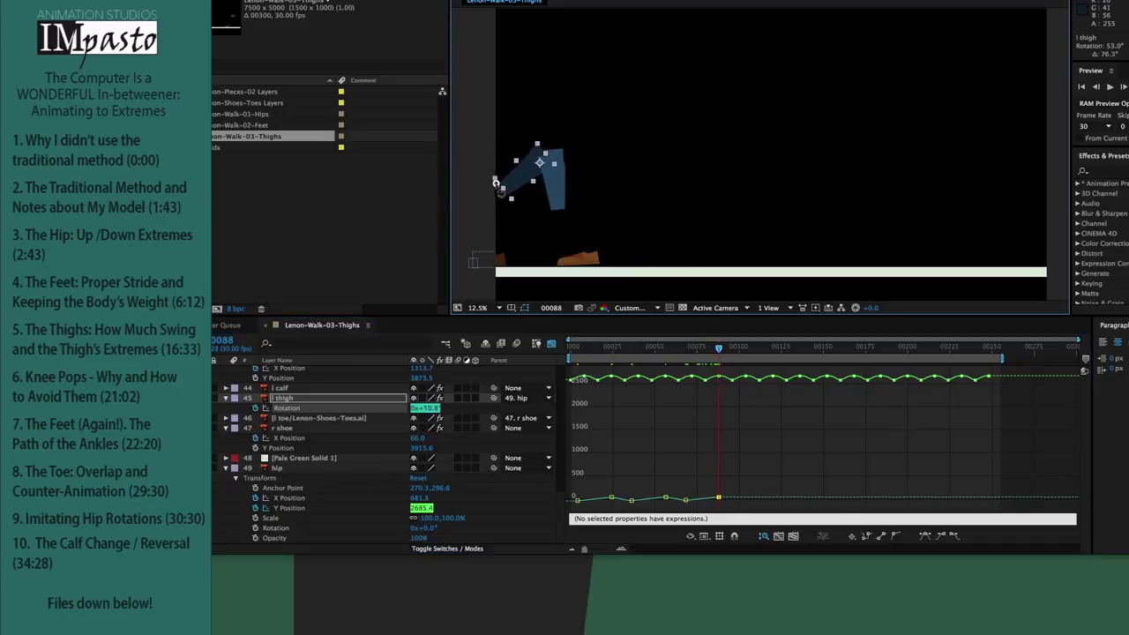
pyautogui.moveTo(496, 183); pyautogui.dragTo(492, 178)
pyautogui.moveTo(728, 349); pyautogui.dragTo(753, 353)
# Step: Apply Easy Ease to the hip's Y Position keyframes and RAM-preview the walk
pyautogui.moveTo(451, 183); pyautogui.dragTo(600, 194)
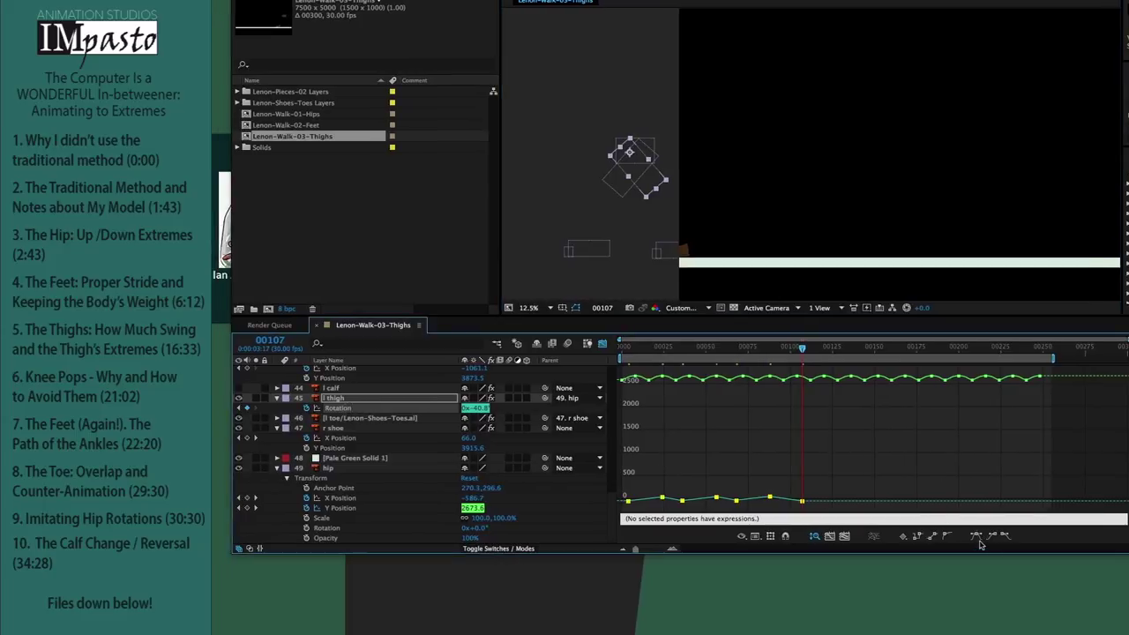
pyautogui.click(976, 535)
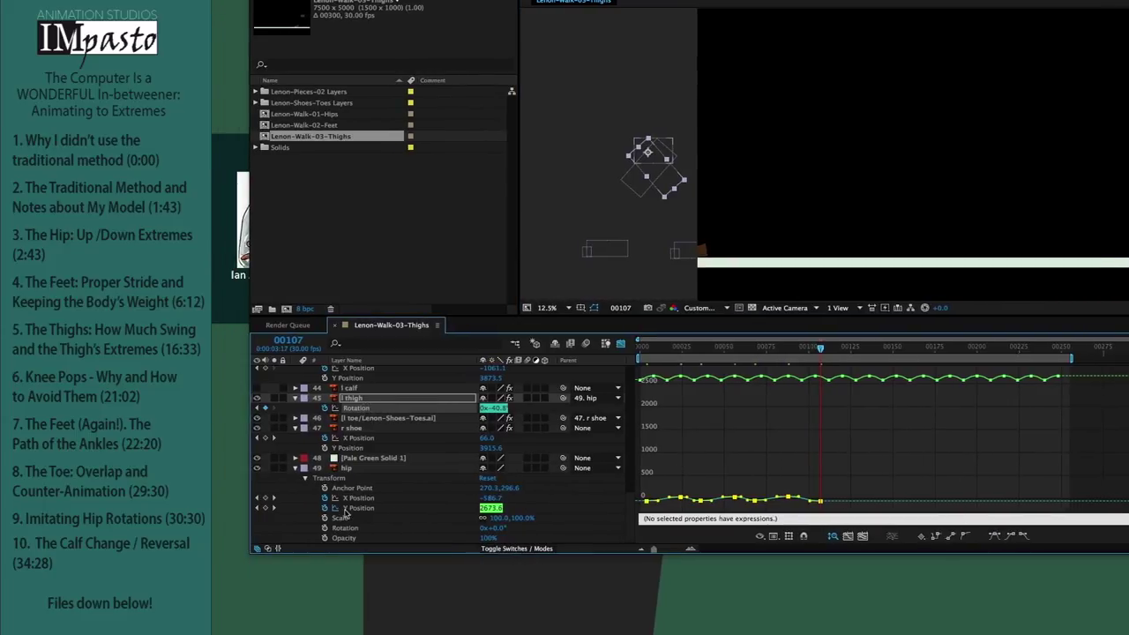
pyautogui.click(319, 508)
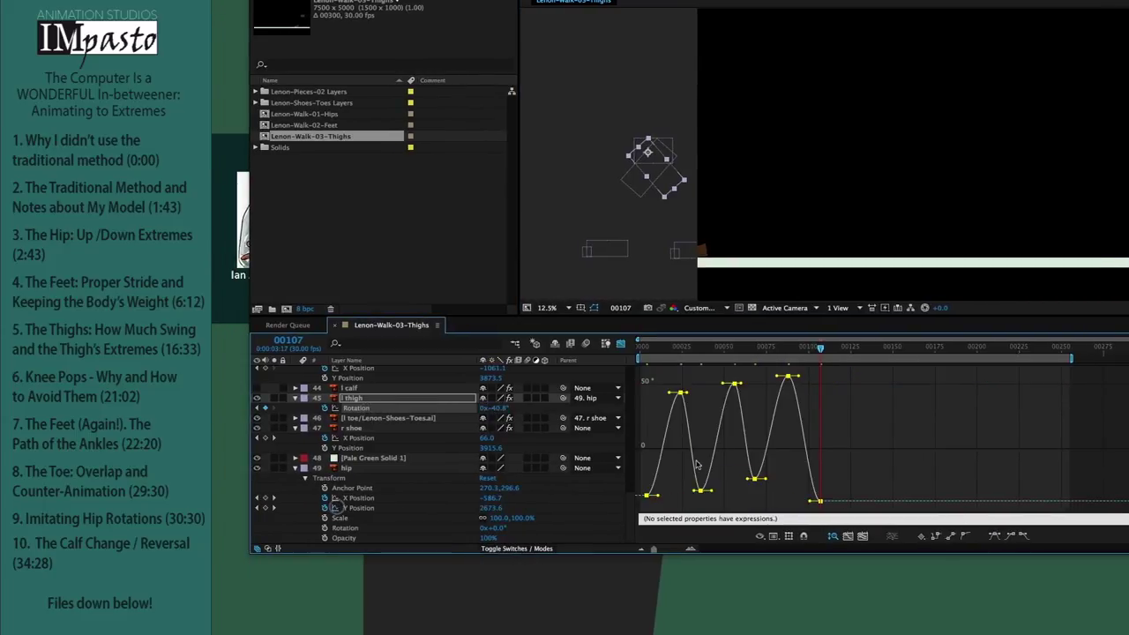
pyautogui.click(697, 465)
pyautogui.press('KP_0')
pyautogui.moveTo(828, 250); pyautogui.dragTo(806, 212)
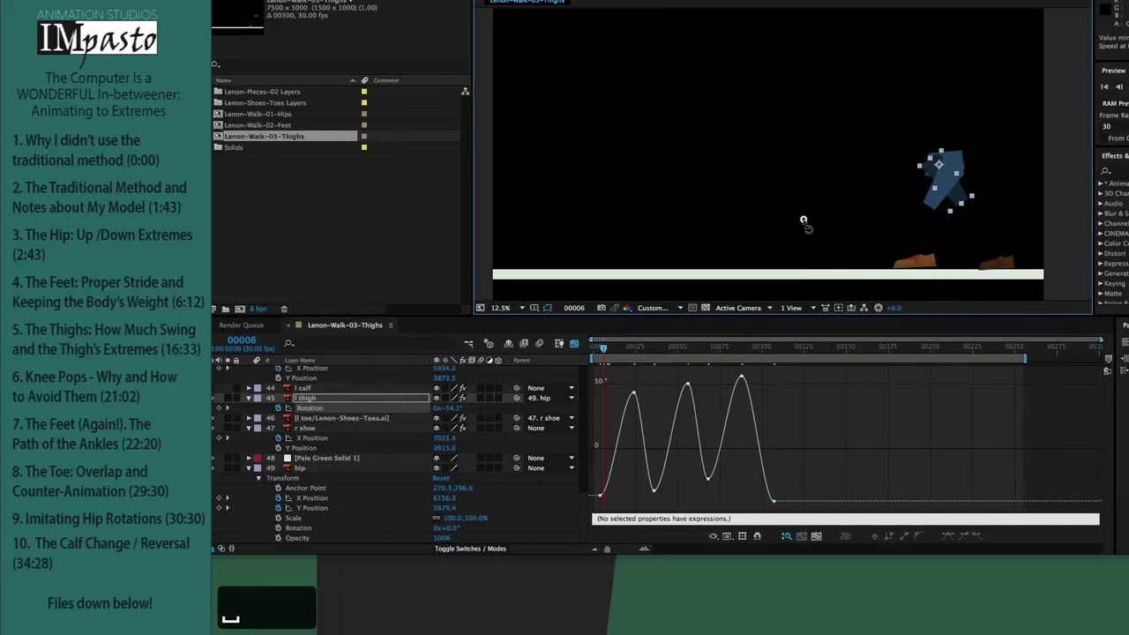
pyautogui.click(803, 221)
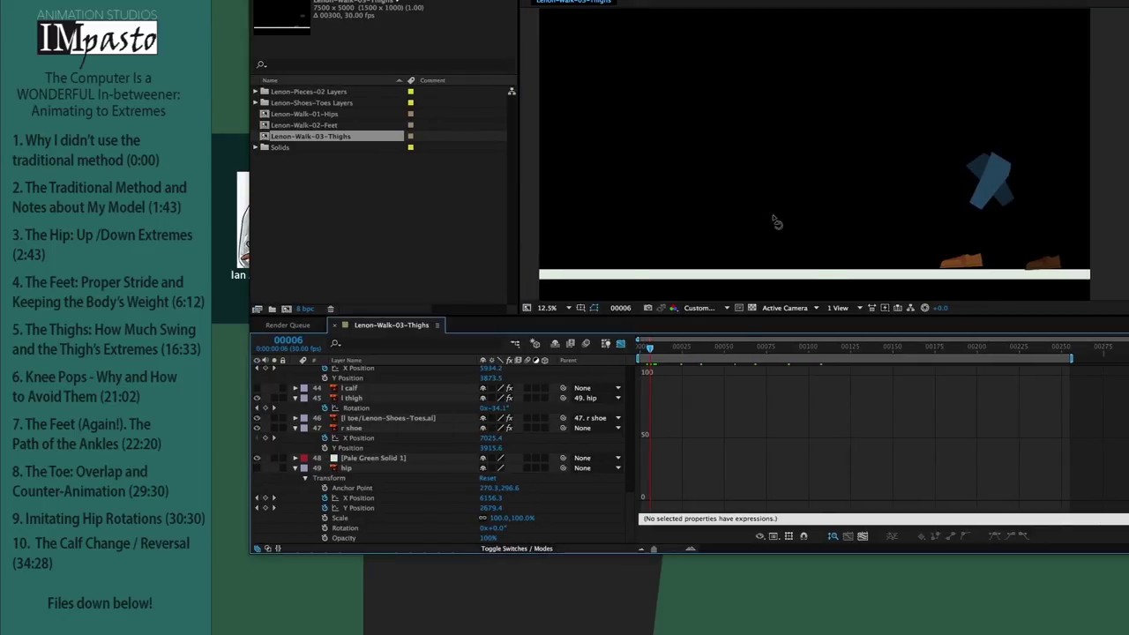
# Step: Add Lenon-Walk-03-Thighs to the Render Queue and render it out to Lenon-Walk-03-Thighs.mov
pyautogui.press('ctrl+super+m')
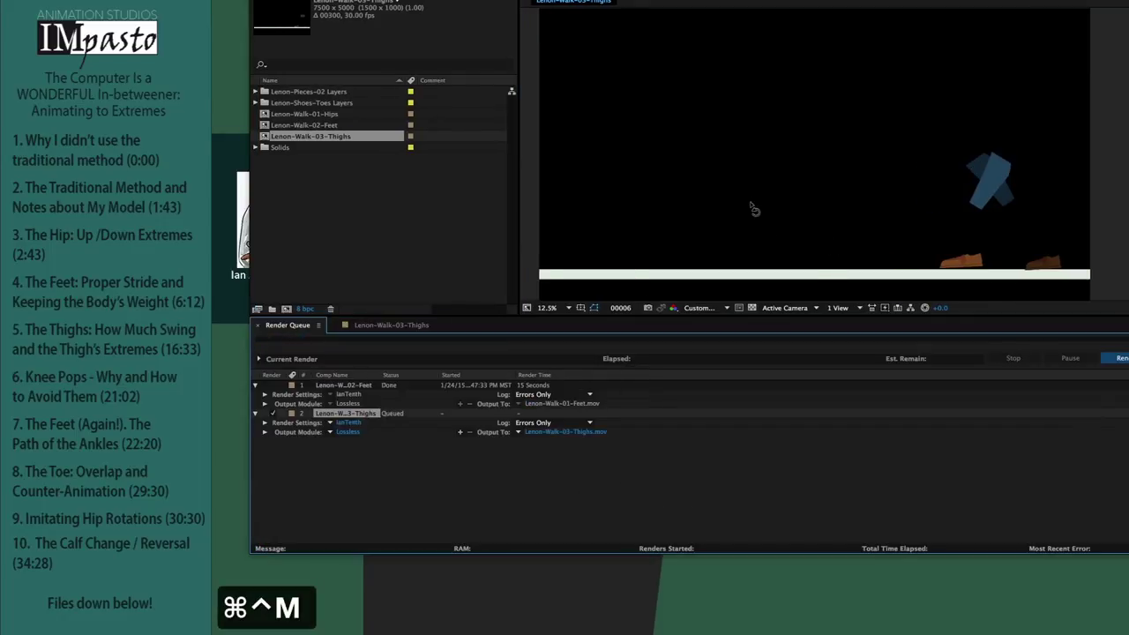
pyautogui.press('Return')
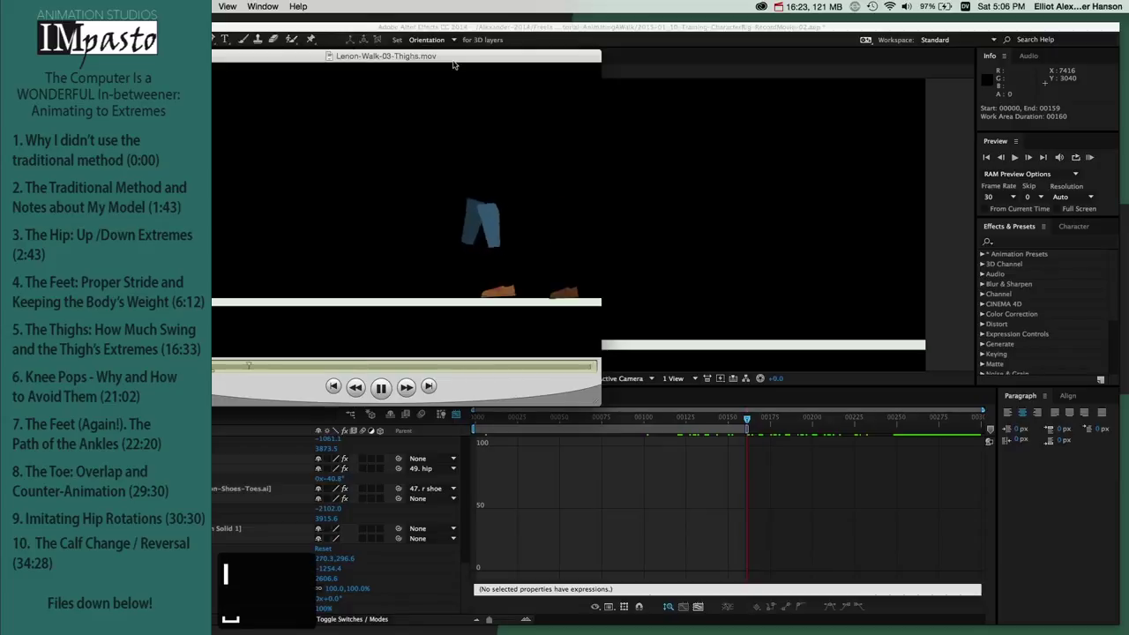
# Step: Loop Lenon-Walk-03-Thighs.mov in QuickTime Player, watch it, then pause playback
pyautogui.press('super+l')
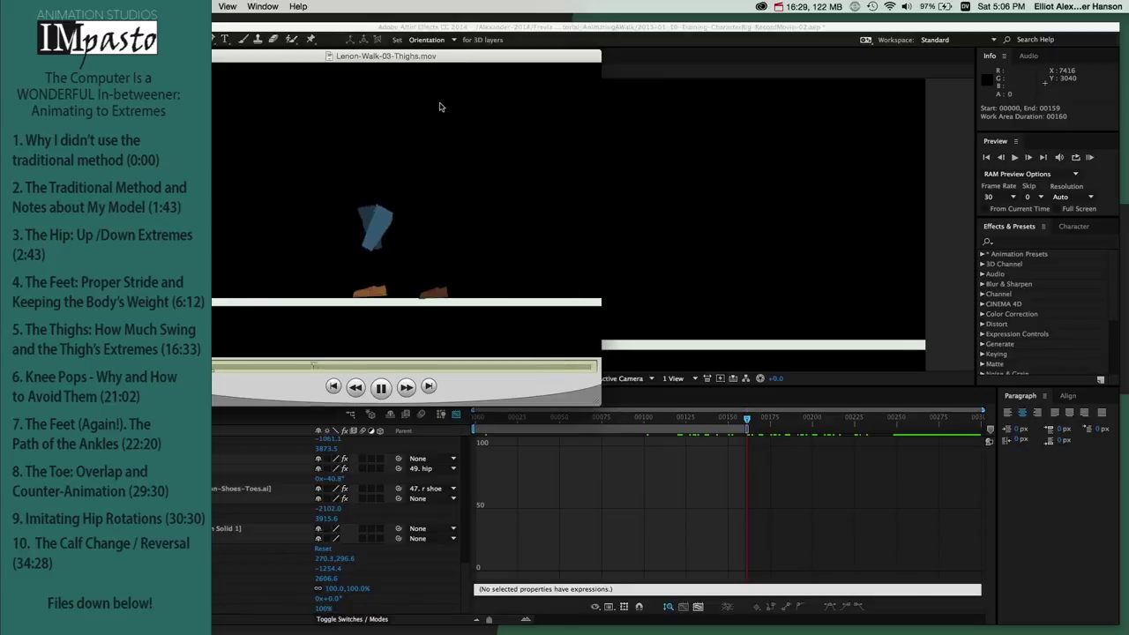
pyautogui.press('space')
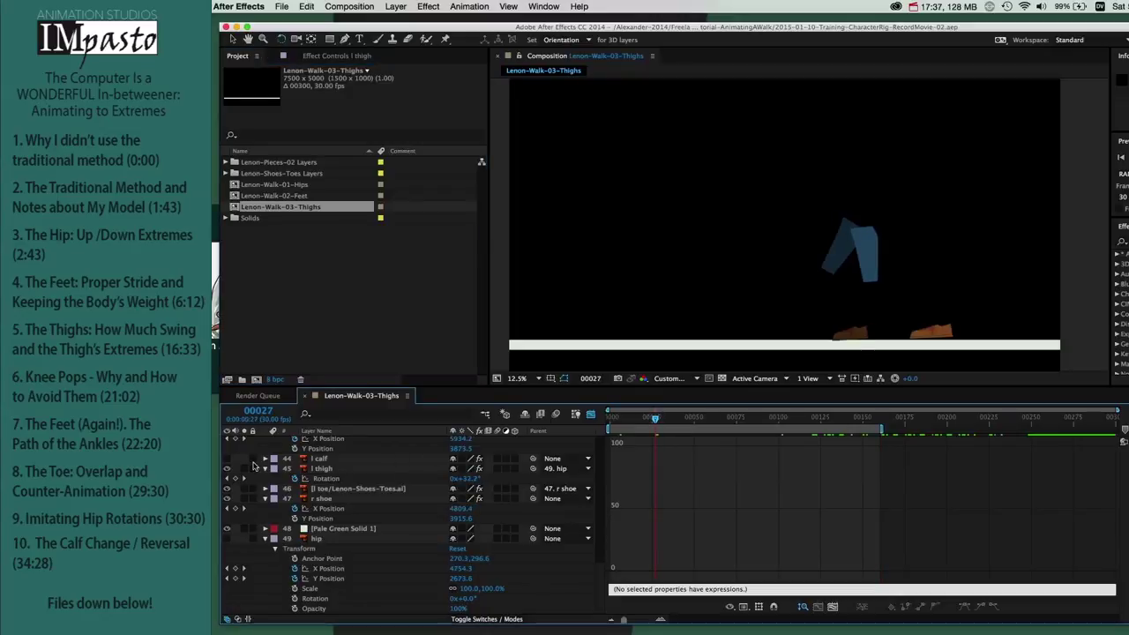
# Step: Turn on l calf and r calf visibility and scrub through the walk to check the full legs
pyautogui.click(227, 458)
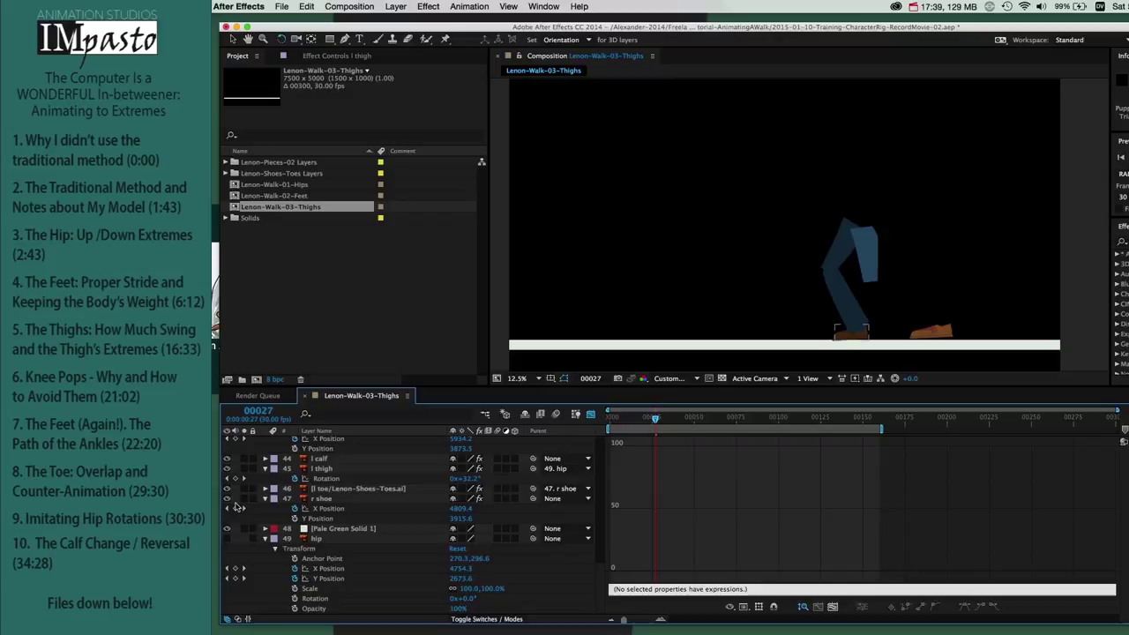
pyautogui.scroll(5, 236, 507)
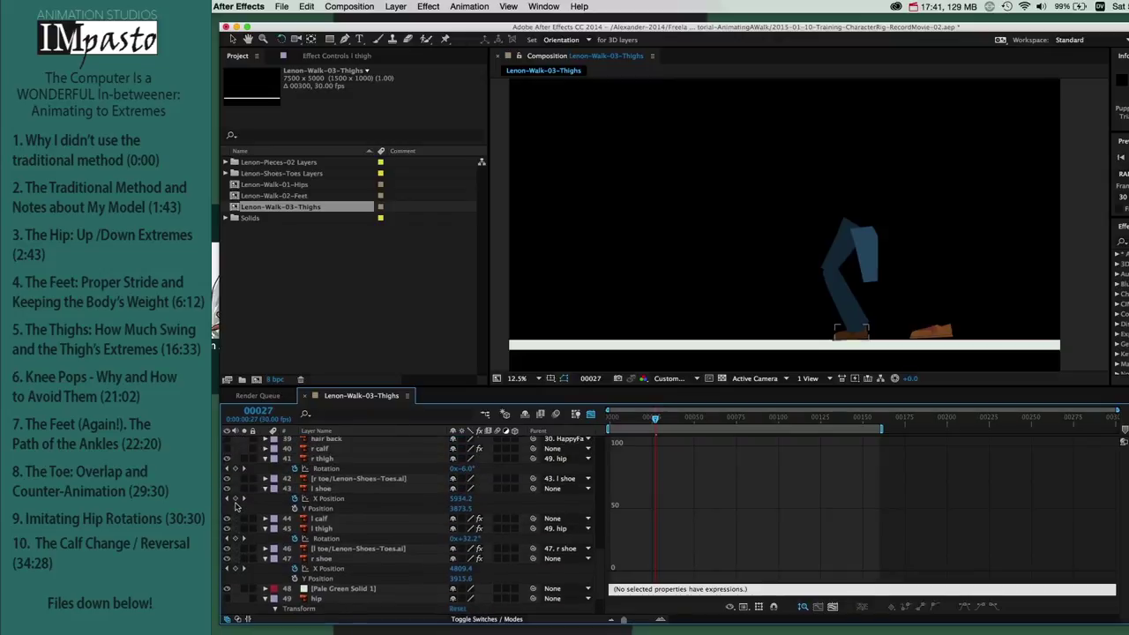
pyautogui.click(227, 449)
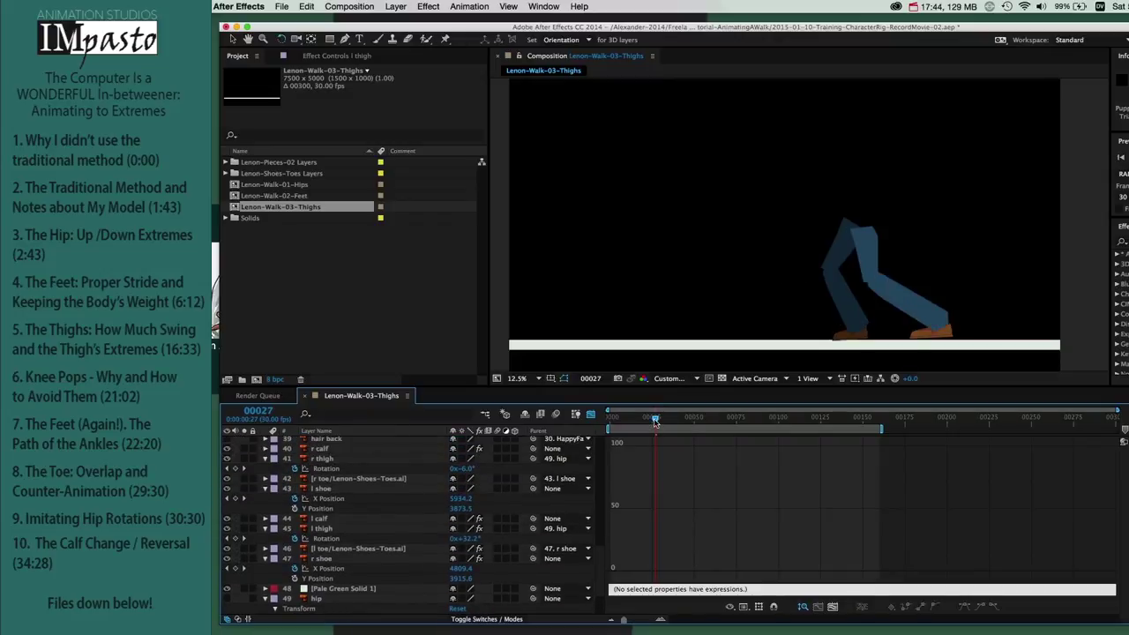
pyautogui.moveTo(655, 418); pyautogui.dragTo(747, 421)
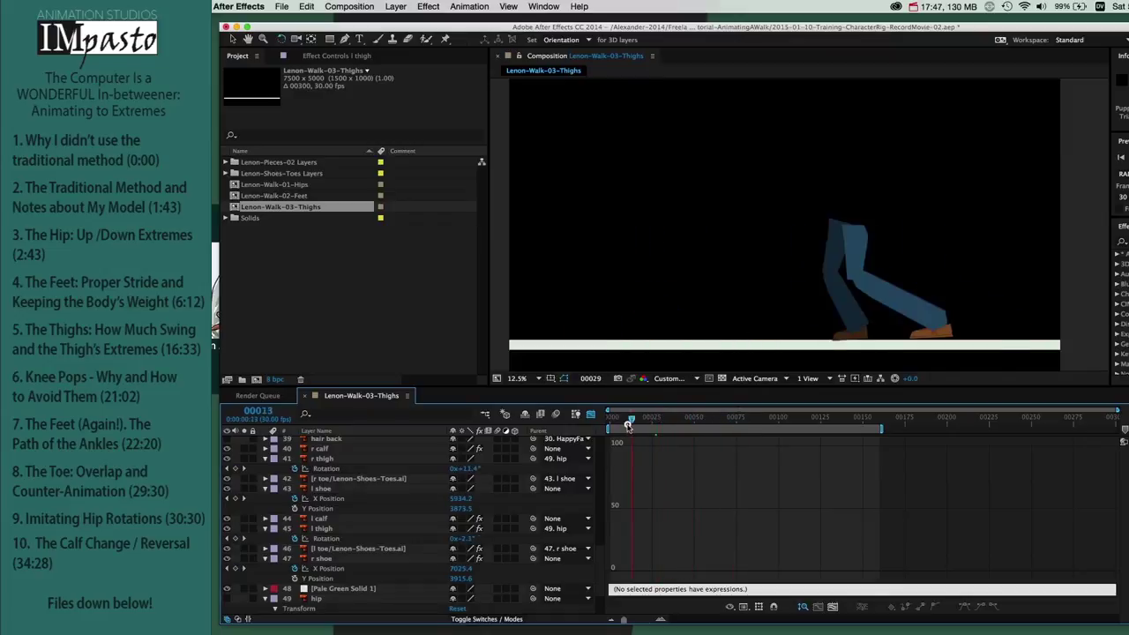
pyautogui.moveTo(628, 425); pyautogui.dragTo(639, 426)
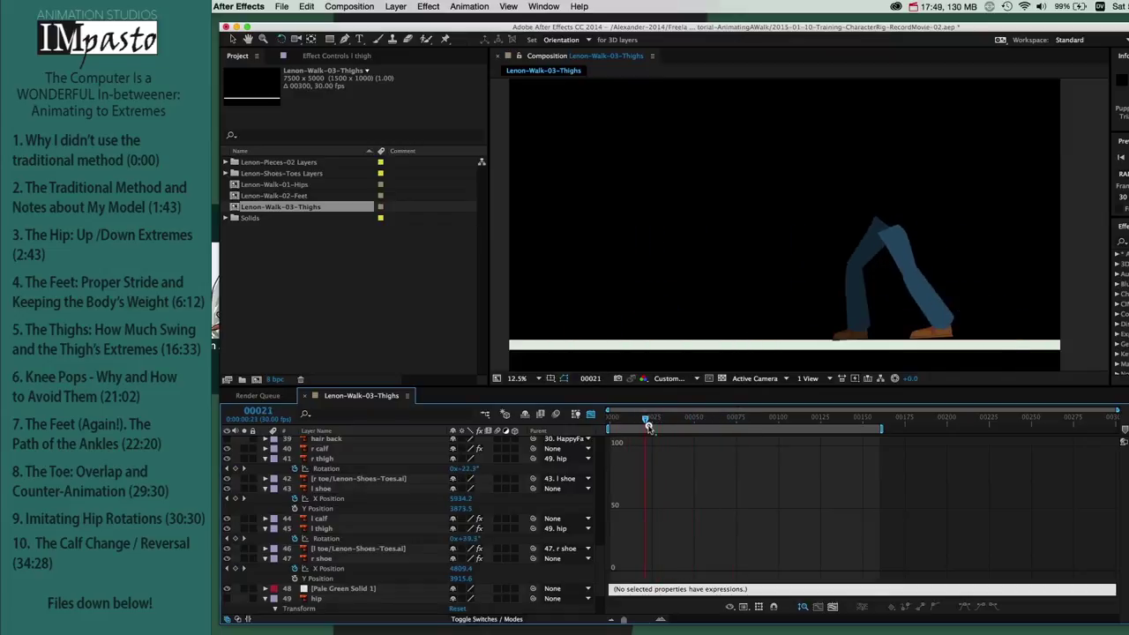
pyautogui.moveTo(648, 426); pyautogui.dragTo(670, 425)
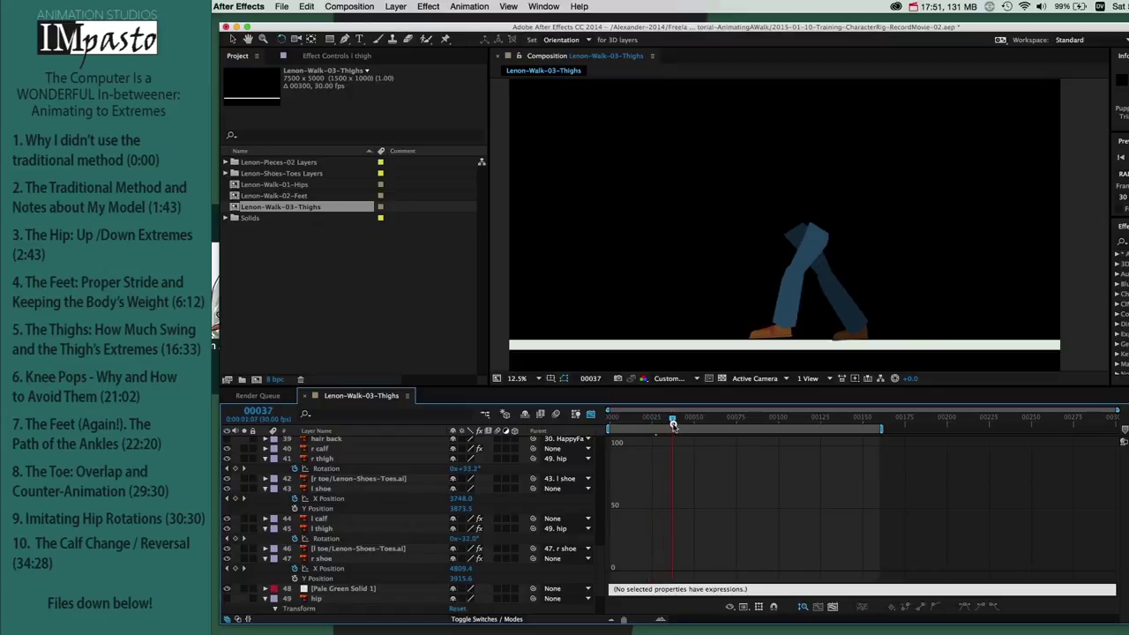
pyautogui.moveTo(674, 425); pyautogui.dragTo(780, 424)
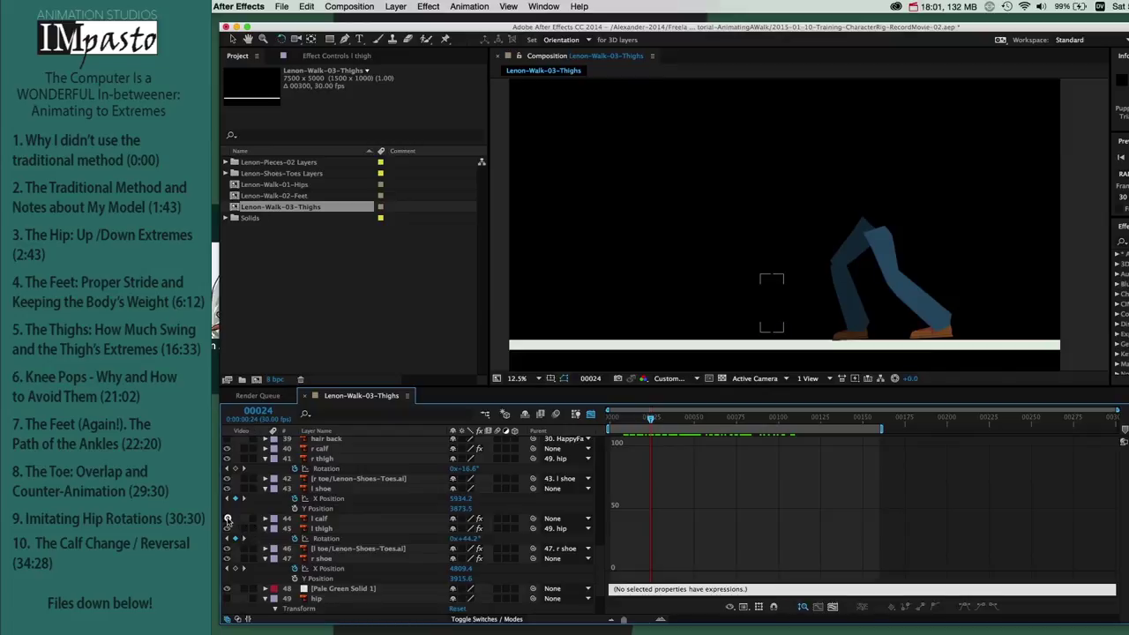
# Step: Hide both calves again, then duplicate Lenon-Walk-03-Thighs and rename the copy Lenon-Walk-04-FeetAgain
pyautogui.click(227, 519)
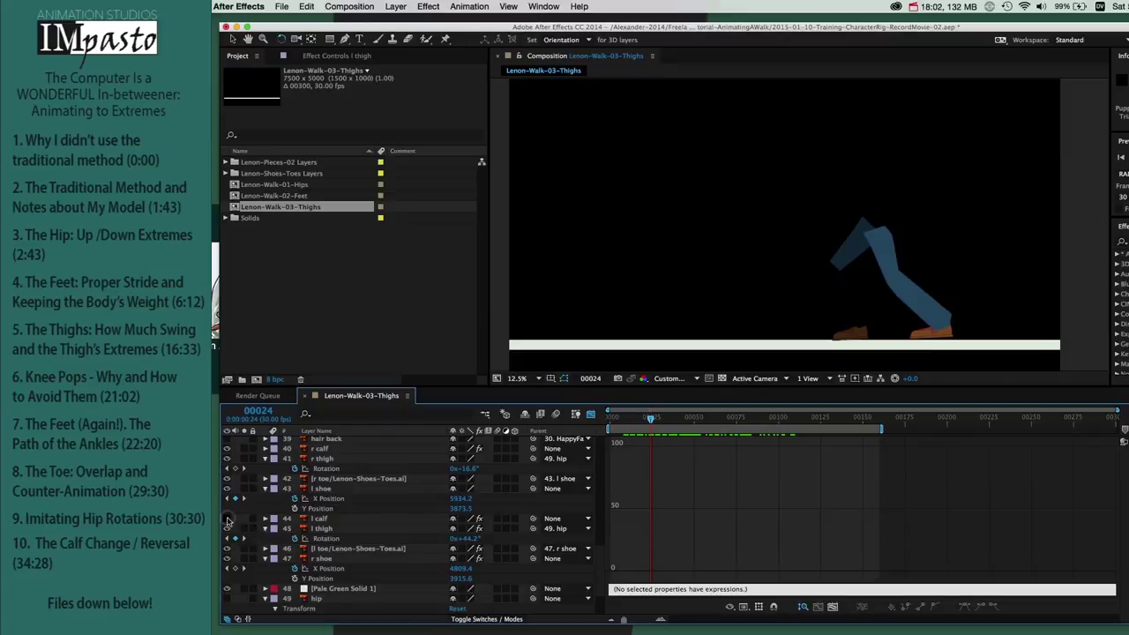
pyautogui.click(227, 449)
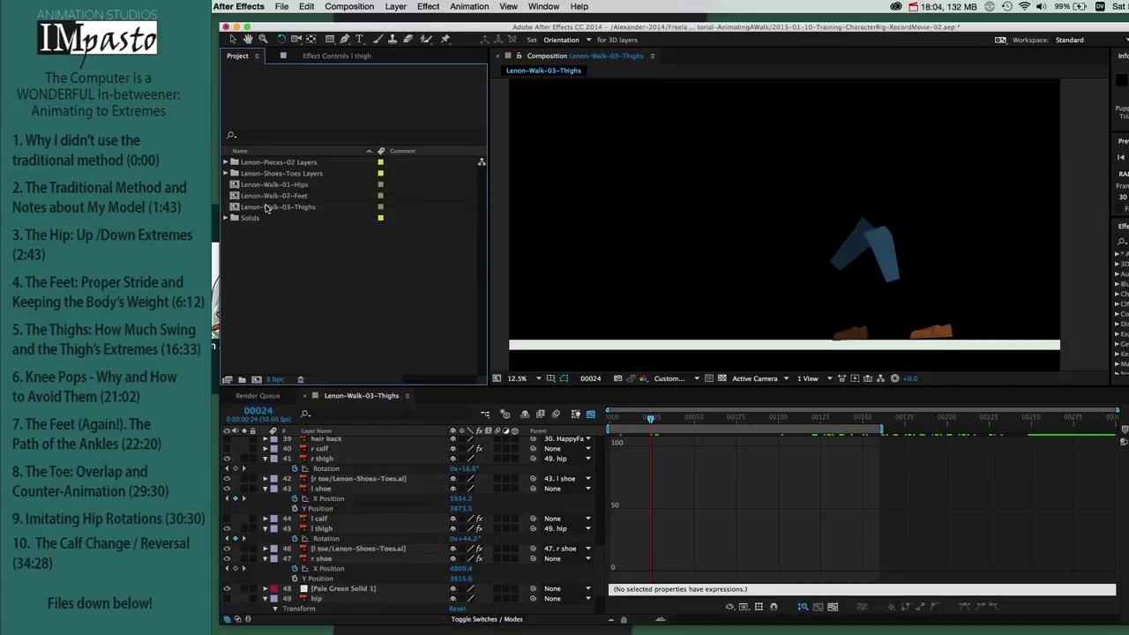
pyautogui.click(267, 208)
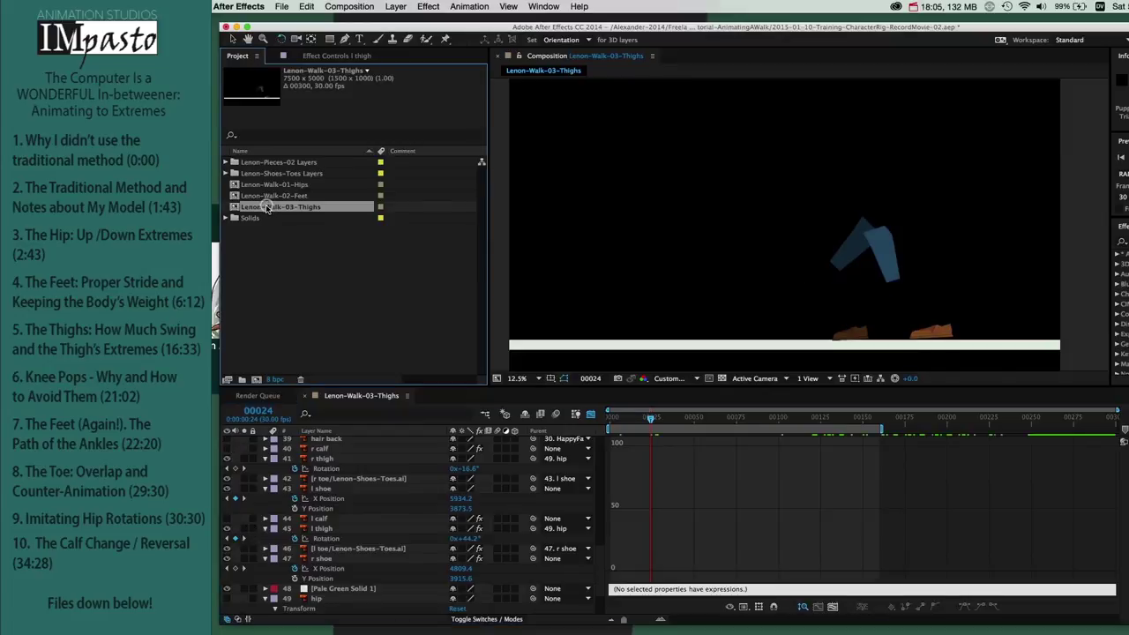
pyautogui.press('cmd+d')
pyautogui.press('Return')
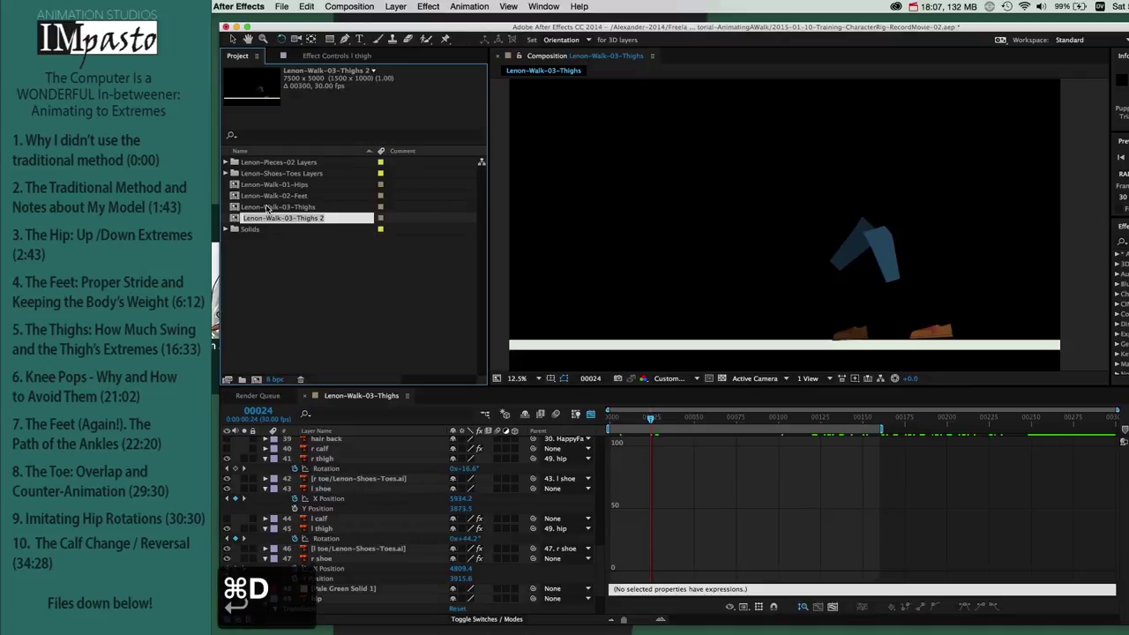
pyautogui.press('Right')
pyautogui.press('BackSpace')
pyautogui.press('BackSpace')
pyautogui.press('BackSpace')
pyautogui.press('BackSpace')
pyautogui.press('BackSpace')
pyautogui.press('BackSpace')
pyautogui.press('BackSpace')
pyautogui.press('BackSpace')
pyautogui.press('BackSpace')
pyautogui.press('BackSpace')
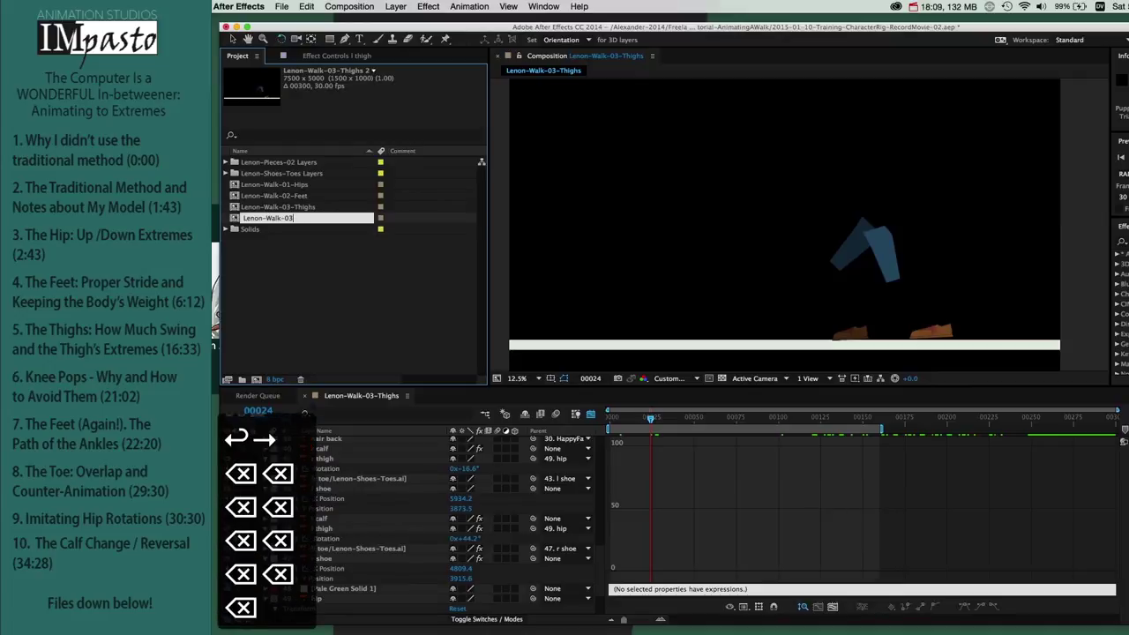
pyautogui.write('4-FeetAgat')
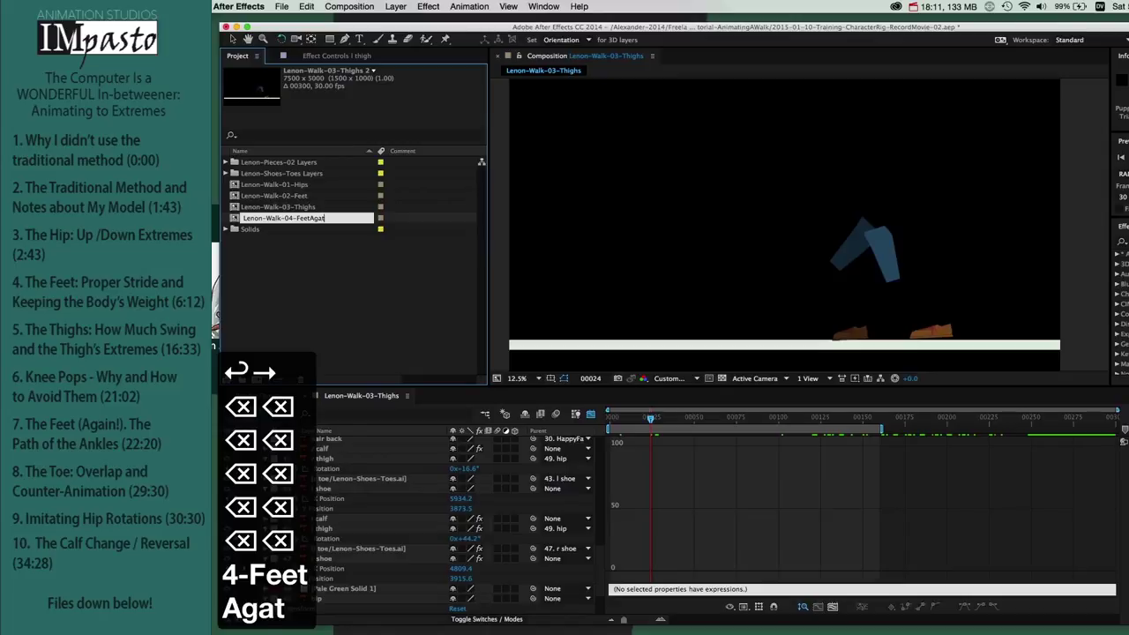
pyautogui.press('BackSpace')
pyautogui.write('in')
pyautogui.press('Return')
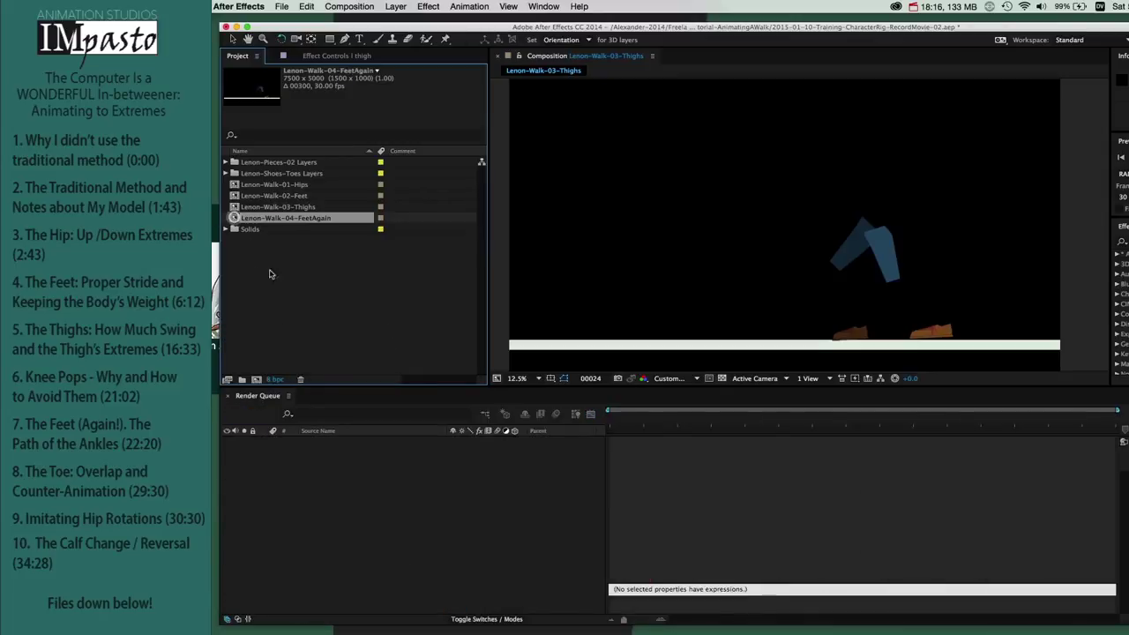
# Step: Open Lenon-Walk-04-FeetAgain at the first frame and marquee-select all of the r shoe's X Position keyframes
pyautogui.doubleClick(285, 218)
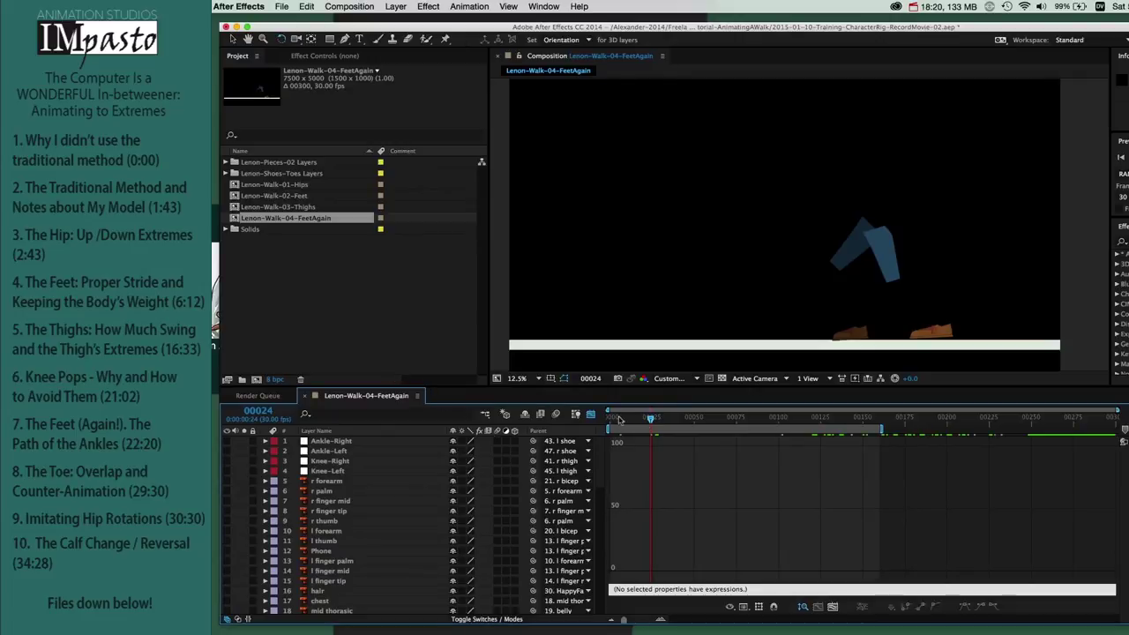
pyautogui.moveTo(650, 420); pyautogui.dragTo(606, 420)
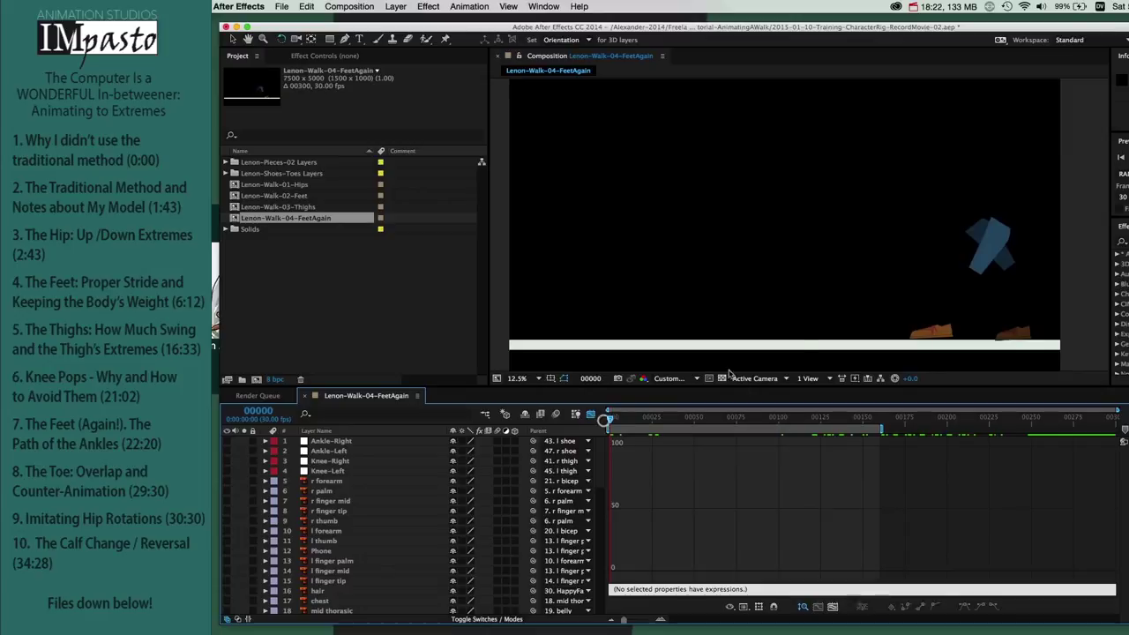
pyautogui.click(1024, 332)
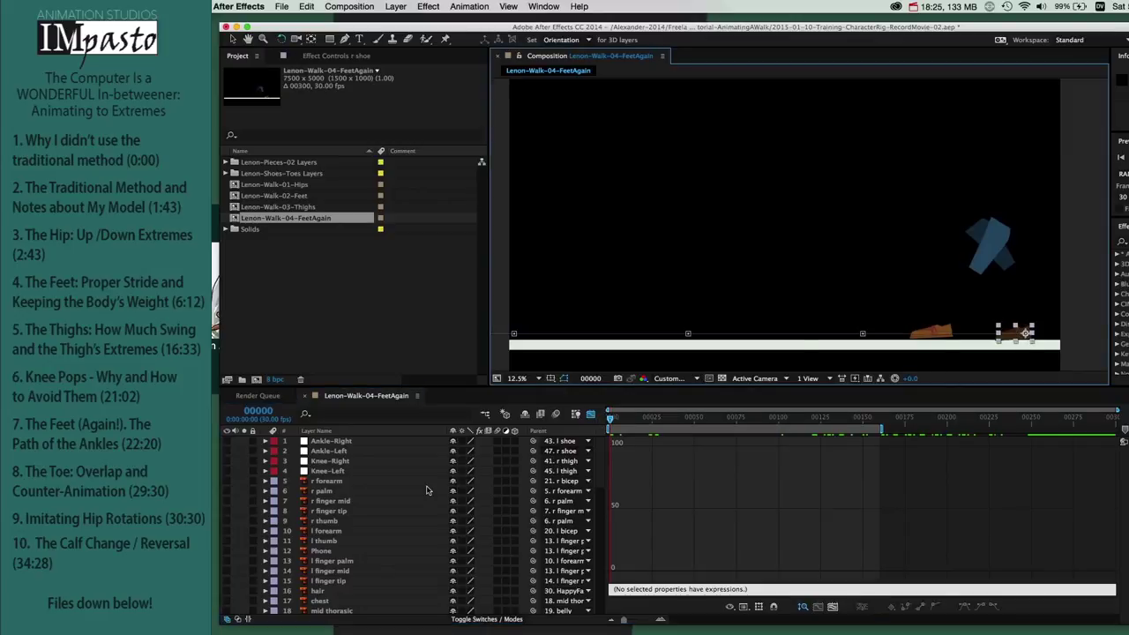
pyautogui.scroll(-3, 426, 489)
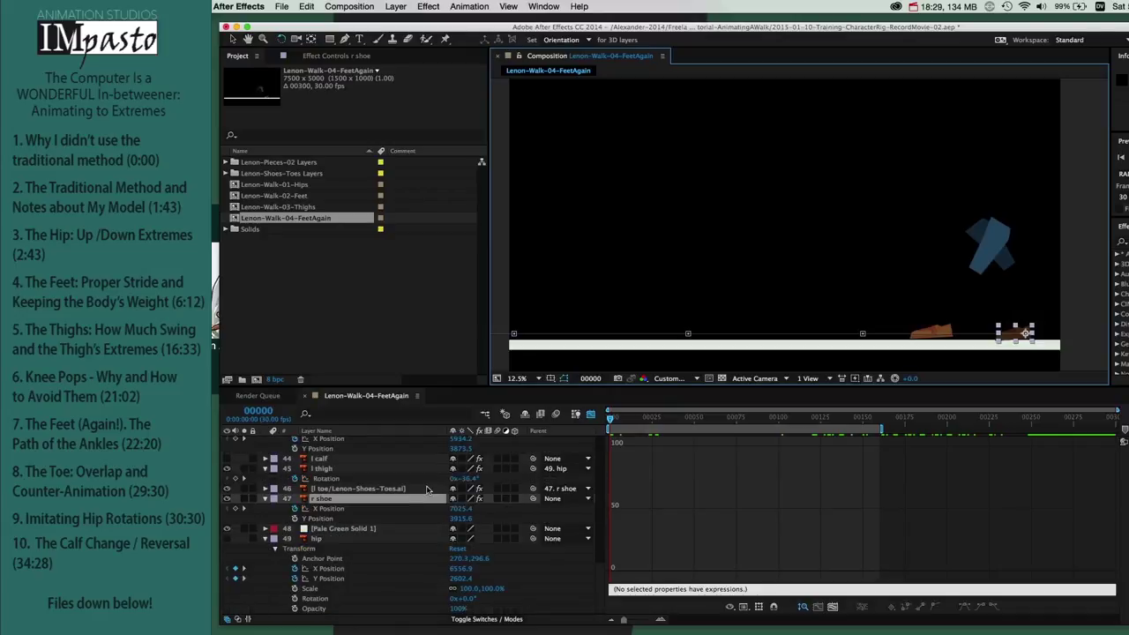
pyautogui.click(330, 509)
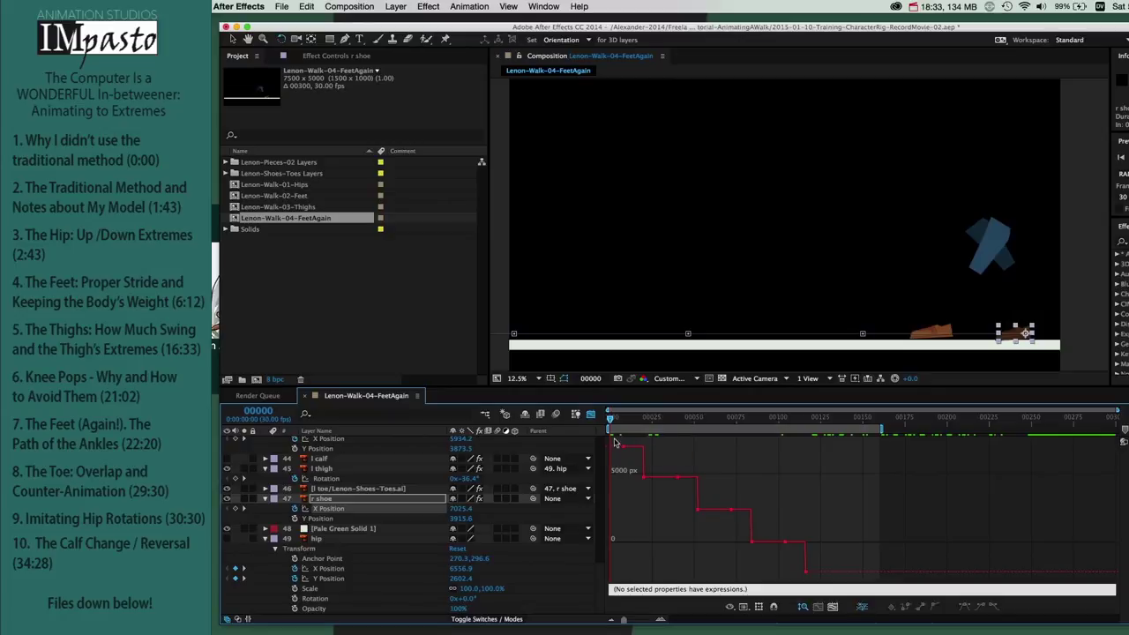
pyautogui.moveTo(615, 442); pyautogui.dragTo(841, 584)
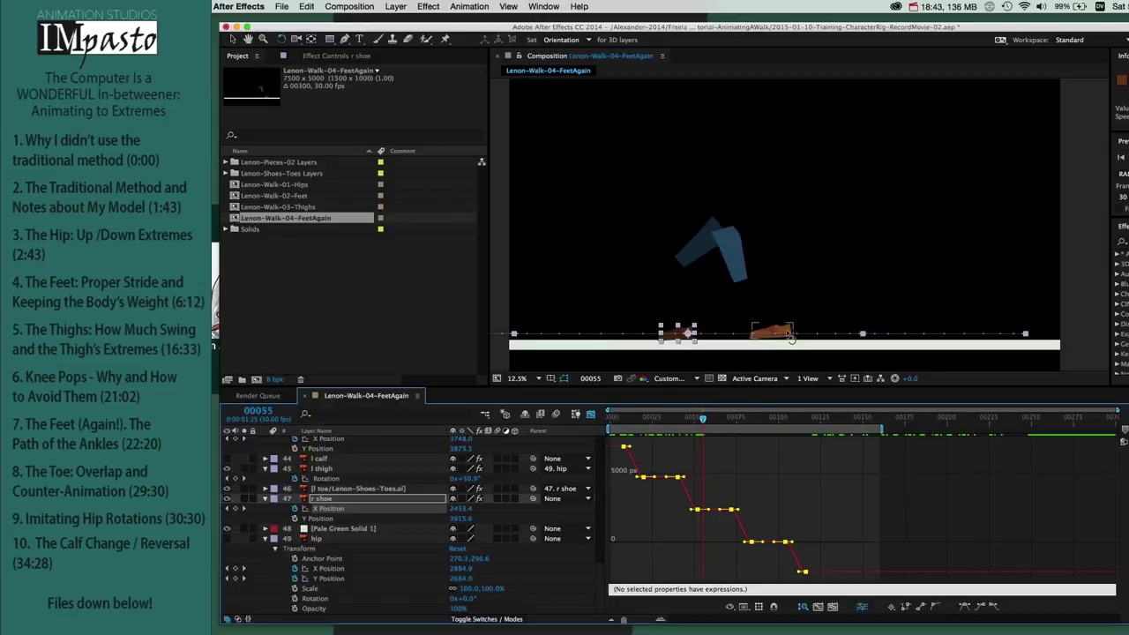
# Step: Select all the l shoe's X Position keyframes, apply Easy Ease, and scrub to frame 24
pyautogui.click(786, 330)
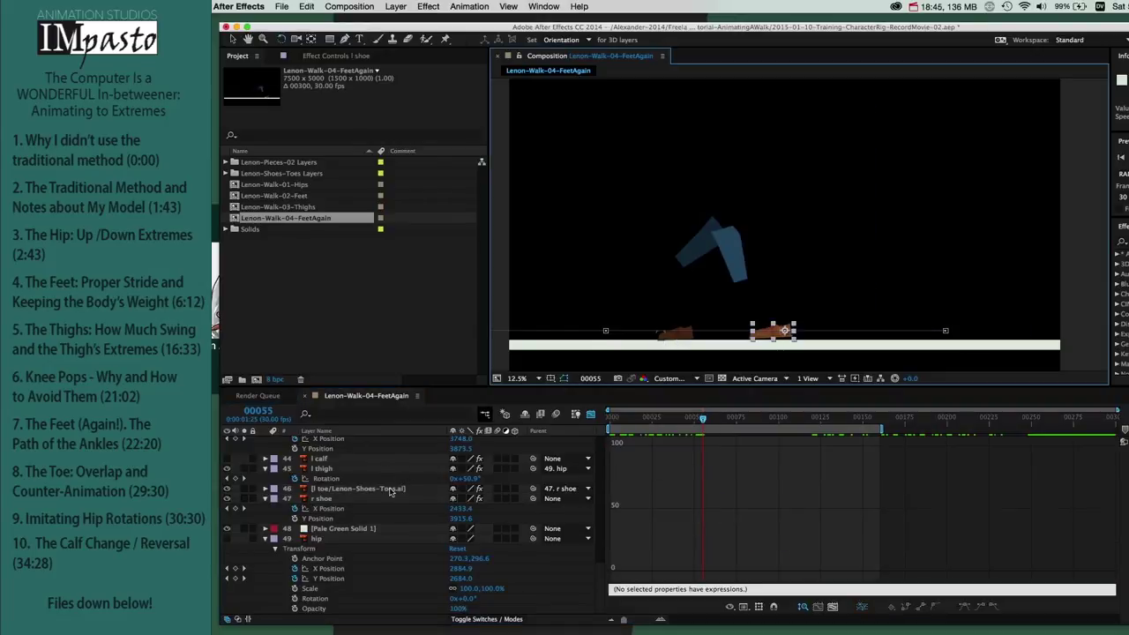
pyautogui.scroll(2, 391, 491)
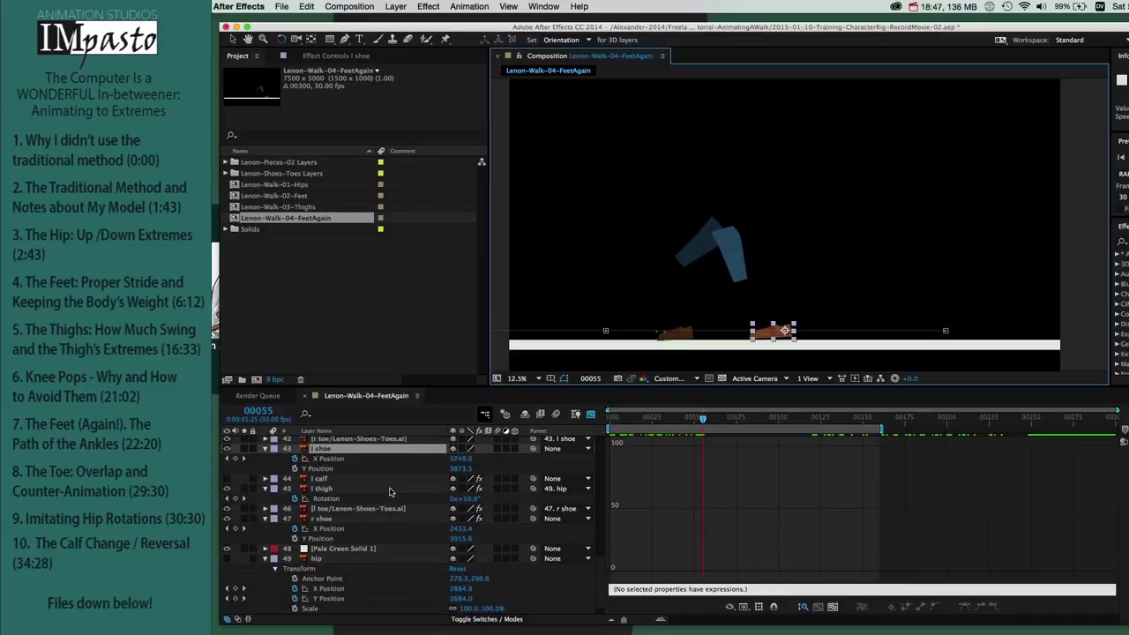
pyautogui.click(340, 460)
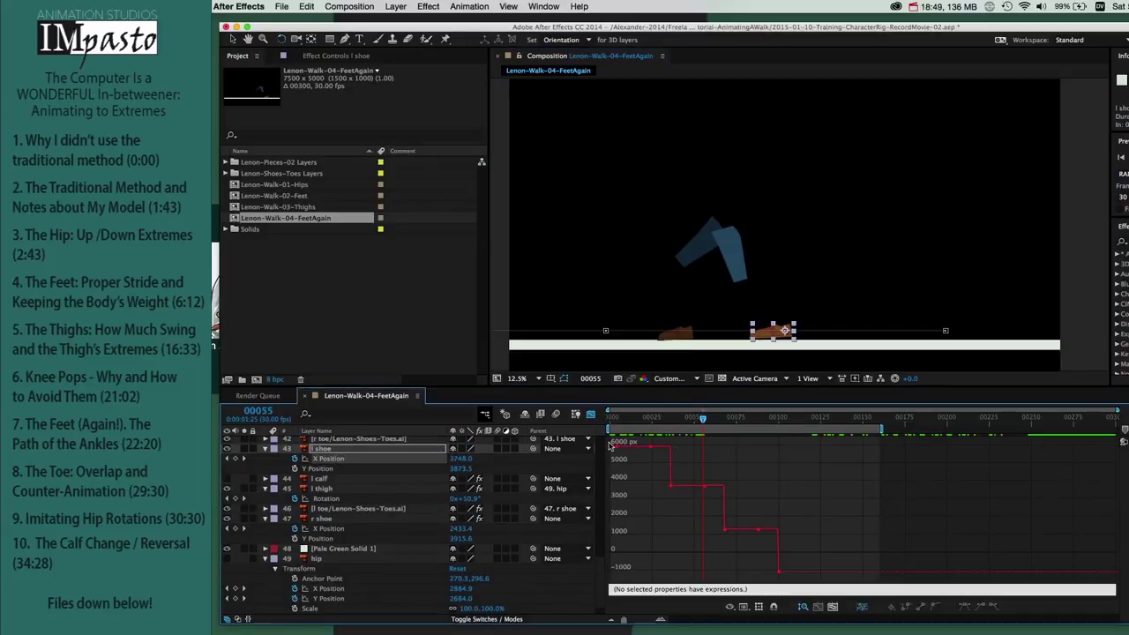
pyautogui.moveTo(608, 437); pyautogui.dragTo(875, 598)
pyautogui.click(966, 607)
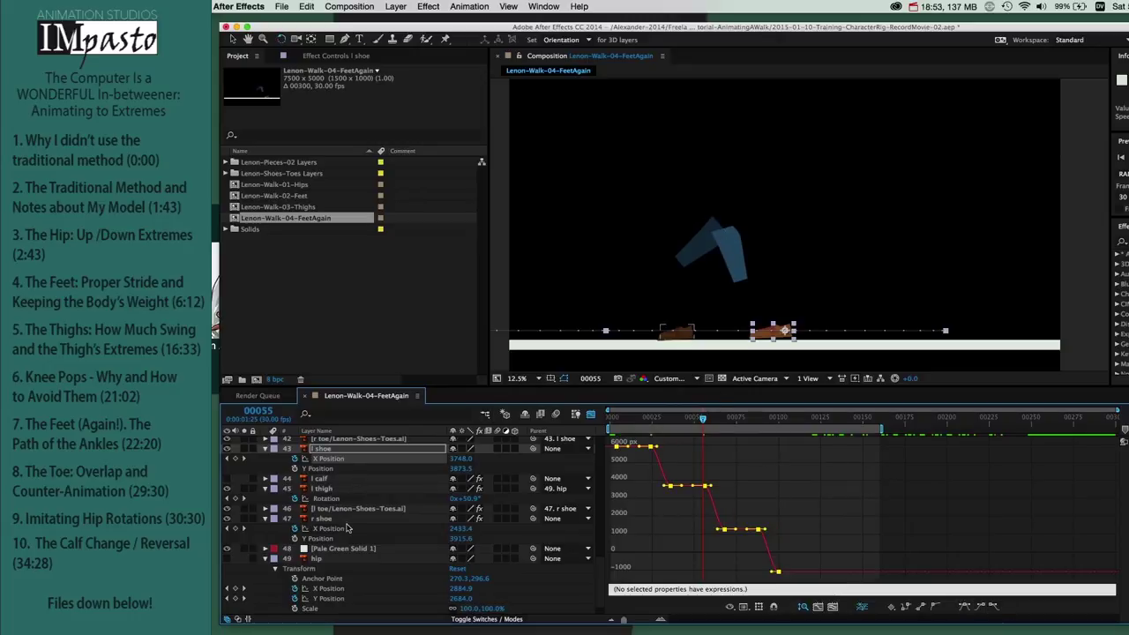
pyautogui.click(435, 448)
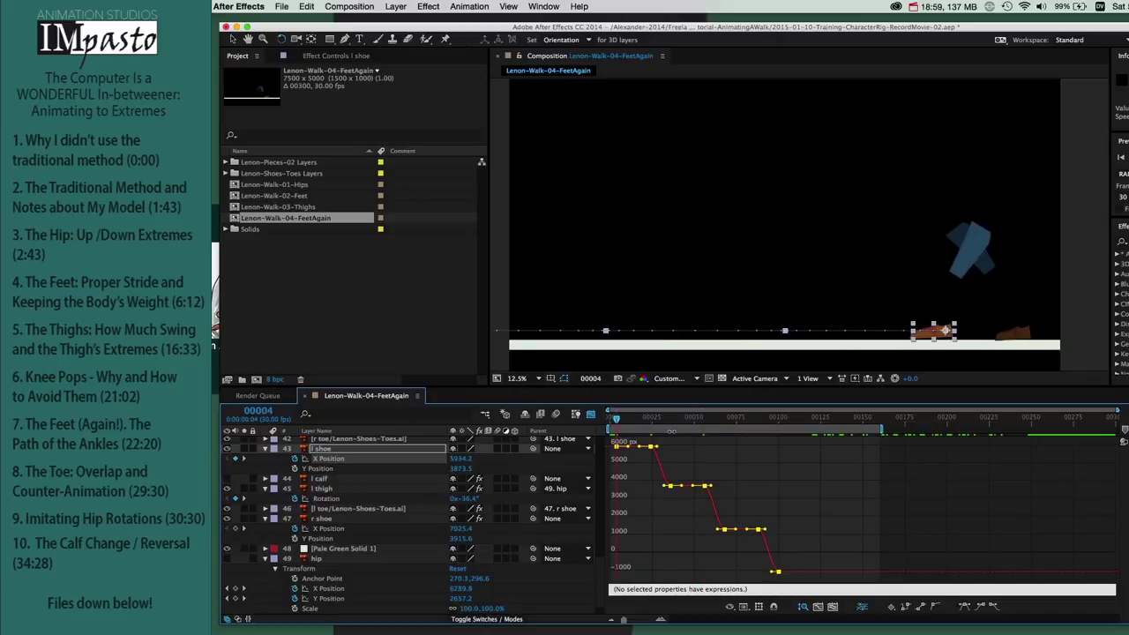
pyautogui.moveTo(615, 422); pyautogui.dragTo(649, 421)
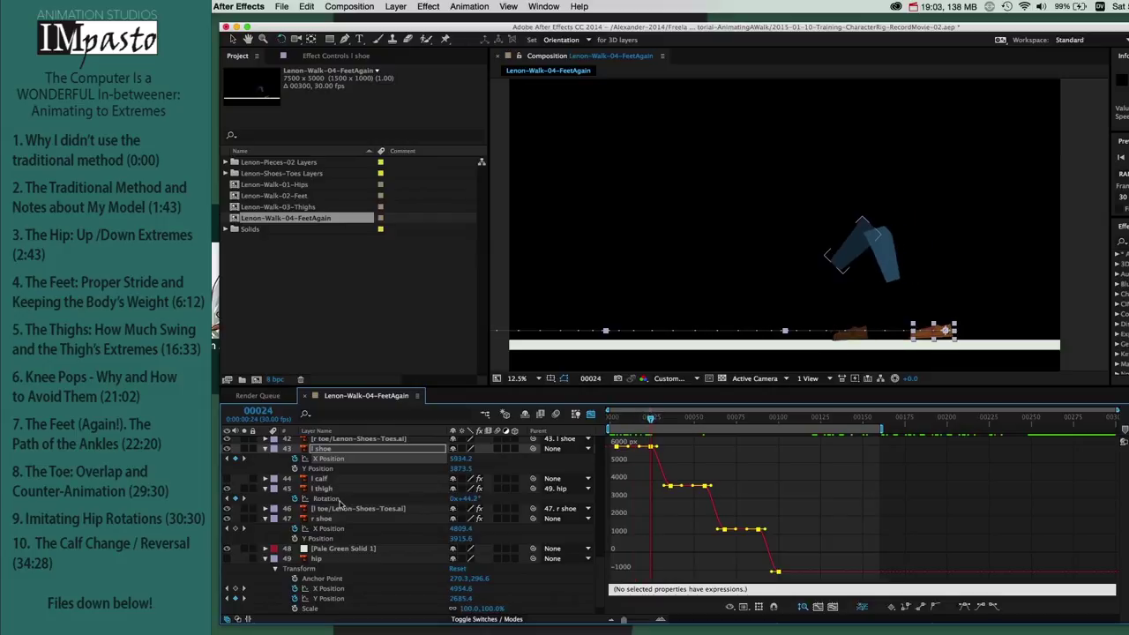
# Step: Keyframe the l shoe's Y Position, lifting it at frames 27 and 33 and lowering it at 30 and 36
pyautogui.click(334, 469)
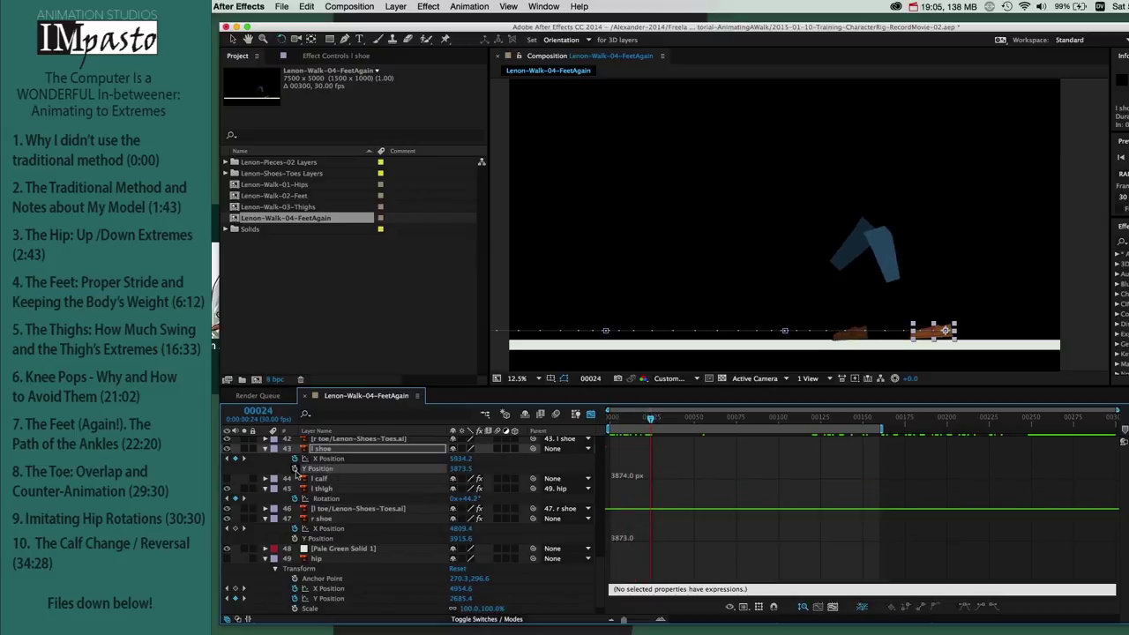
pyautogui.click(295, 468)
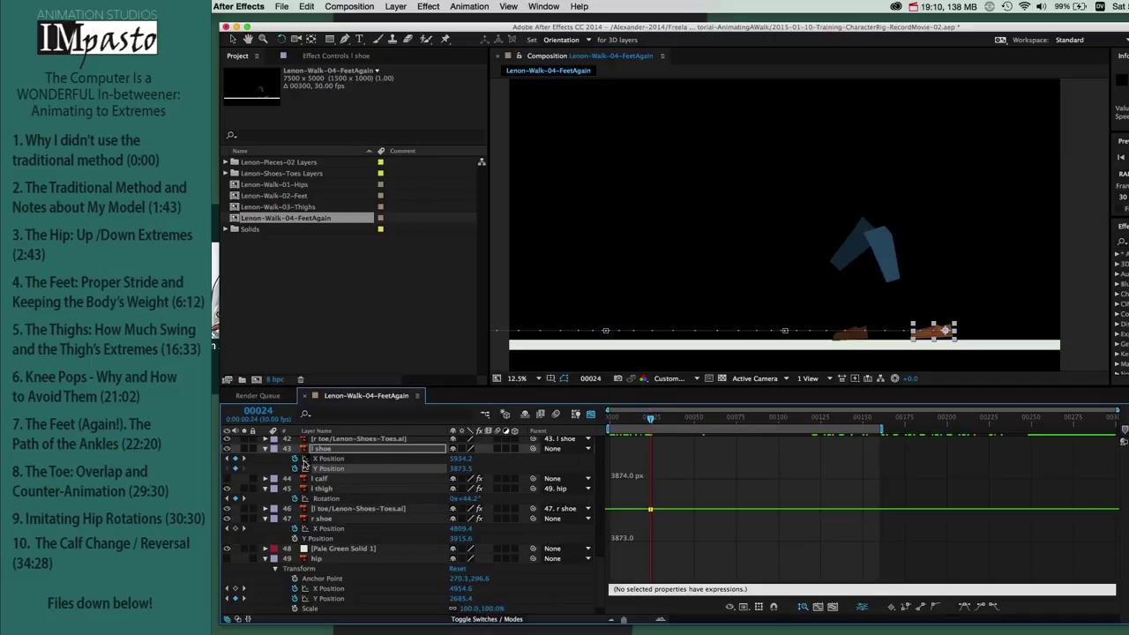
pyautogui.keyDown('shift'); pyautogui.click(309, 459); pyautogui.keyUp('shift')
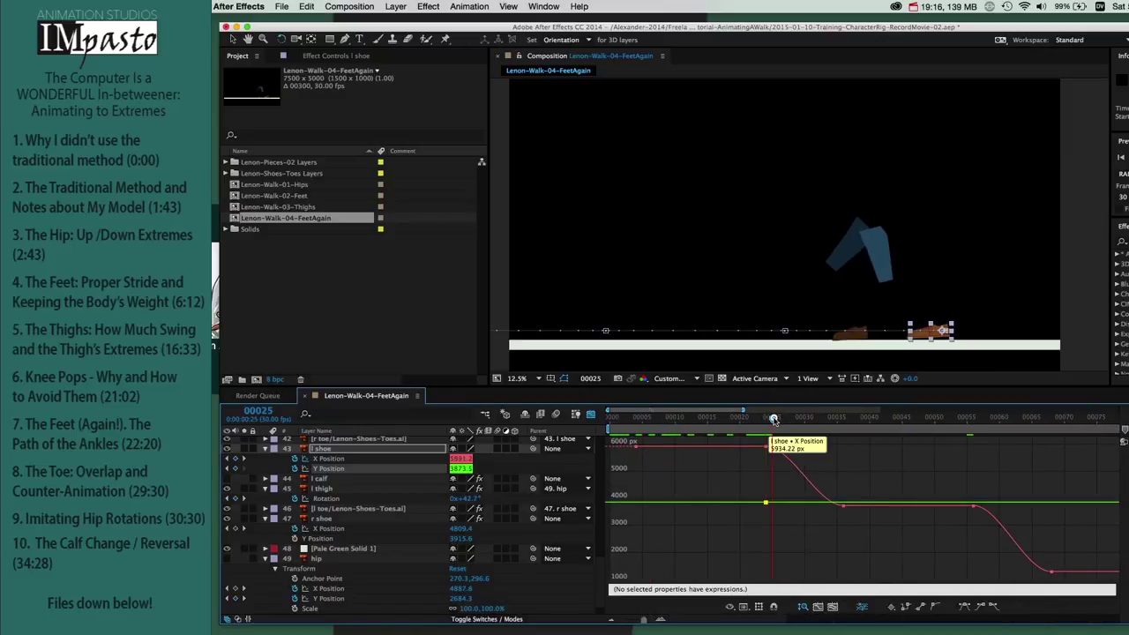
pyautogui.moveTo(771, 420); pyautogui.dragTo(786, 419)
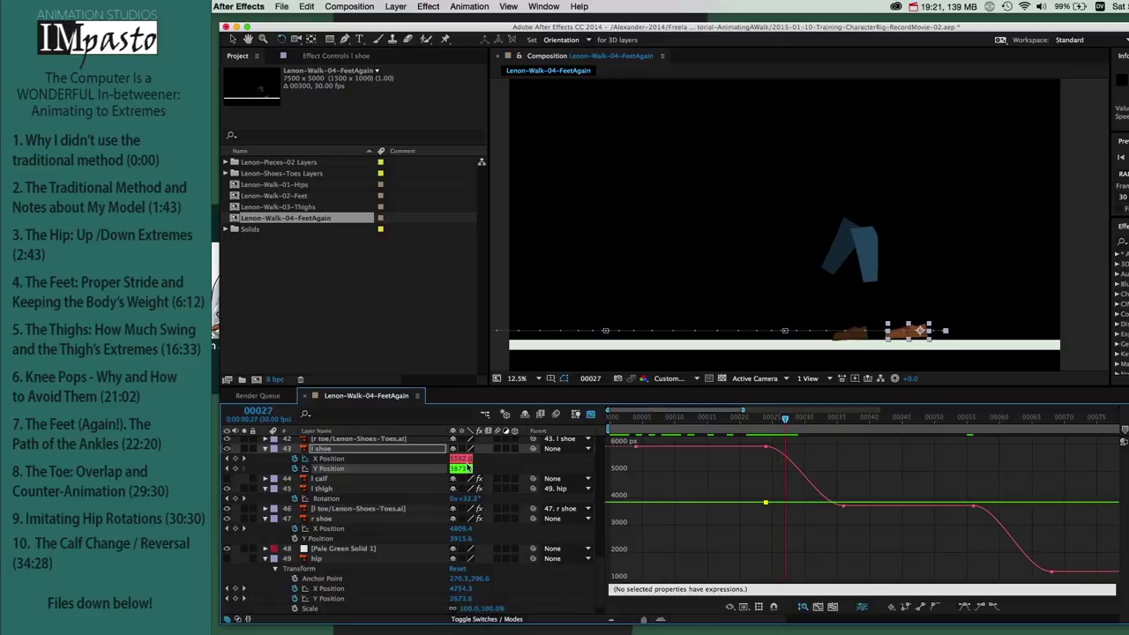
pyautogui.moveTo(461, 468); pyautogui.dragTo(311, 474)
pyautogui.moveTo(787, 420); pyautogui.dragTo(813, 421)
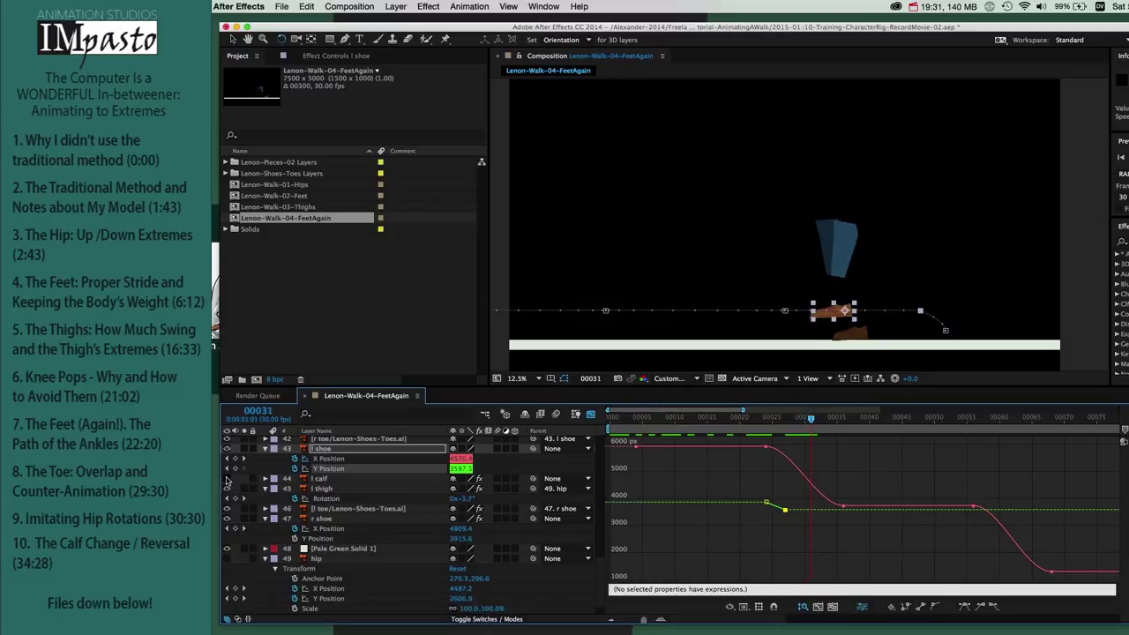
pyautogui.moveTo(459, 470); pyautogui.dragTo(535, 464)
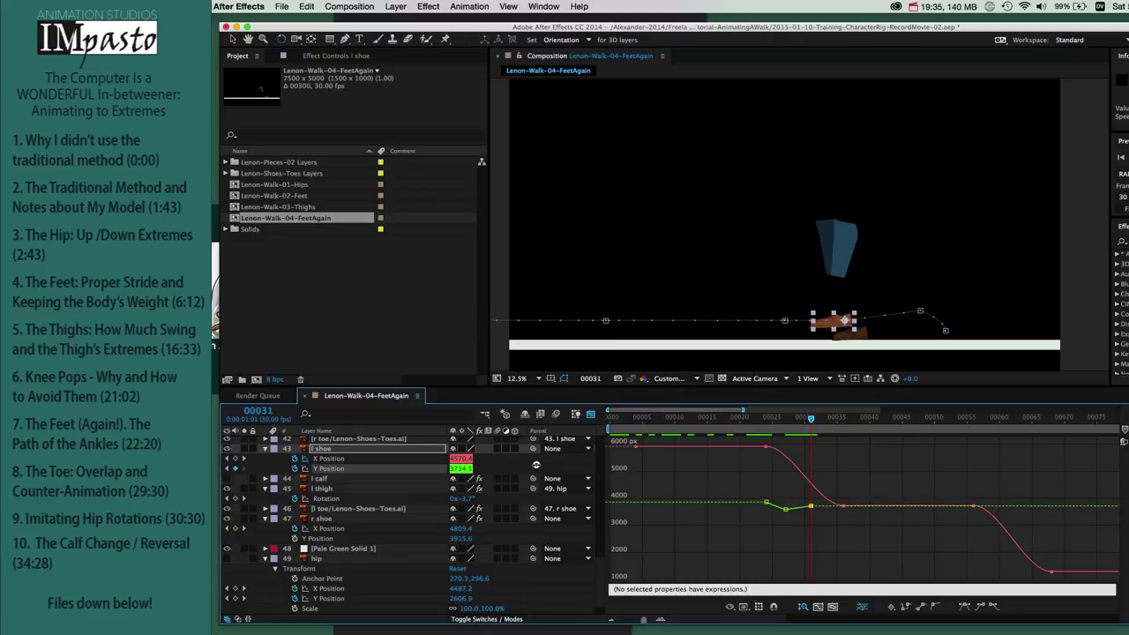
pyautogui.click(244, 458)
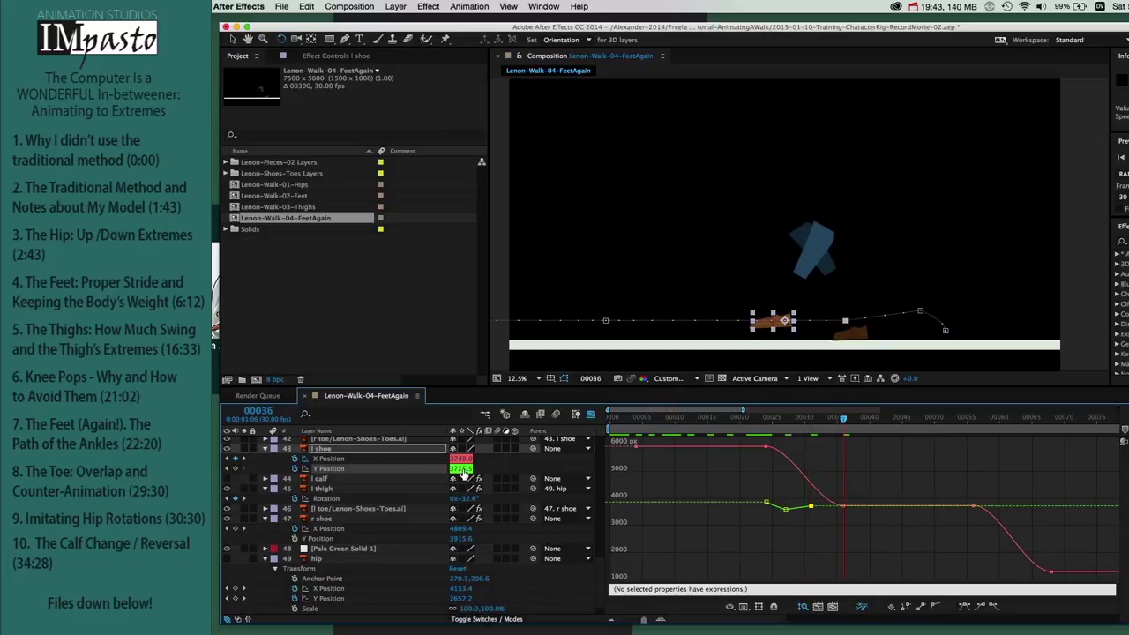
pyautogui.moveTo(474, 468); pyautogui.dragTo(550, 464)
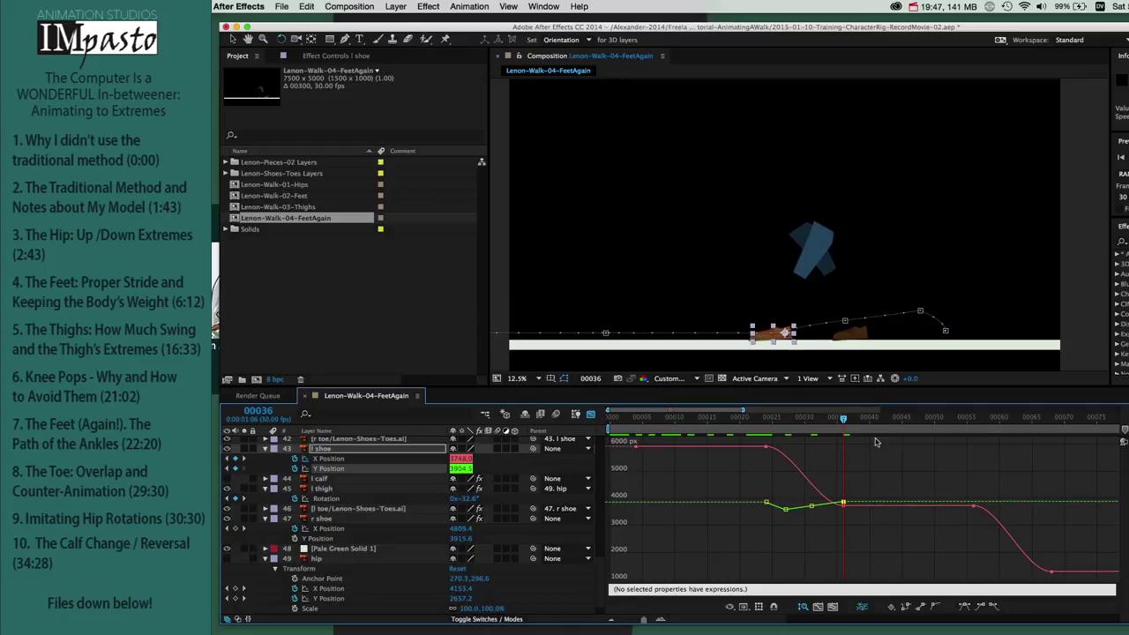
pyautogui.moveTo(845, 420); pyautogui.dragTo(837, 420)
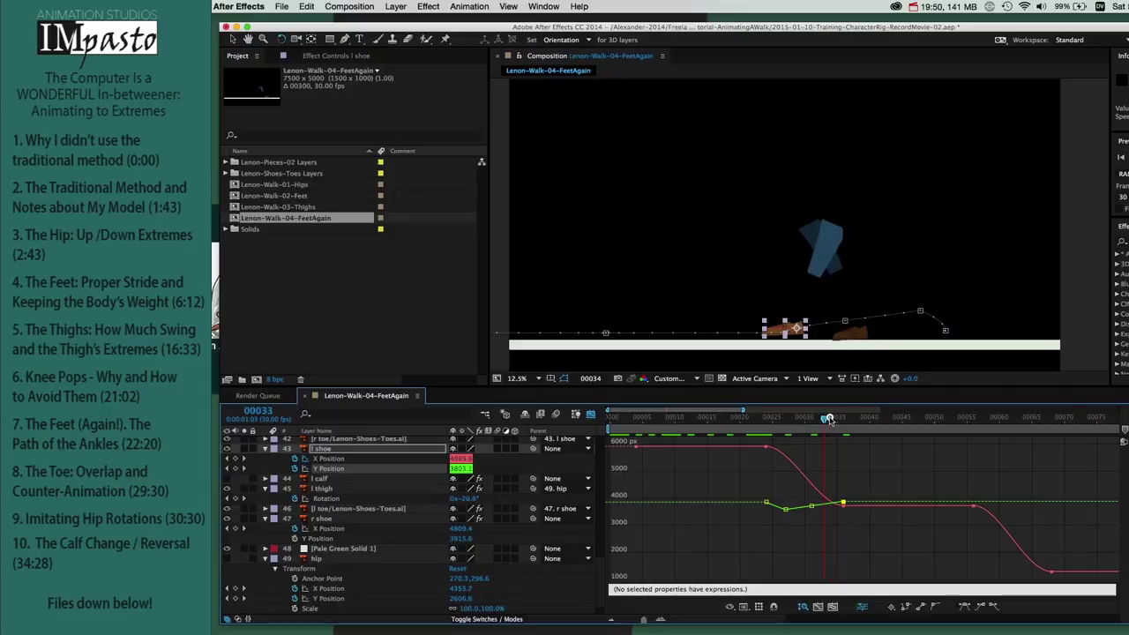
pyautogui.moveTo(828, 420); pyautogui.dragTo(829, 417)
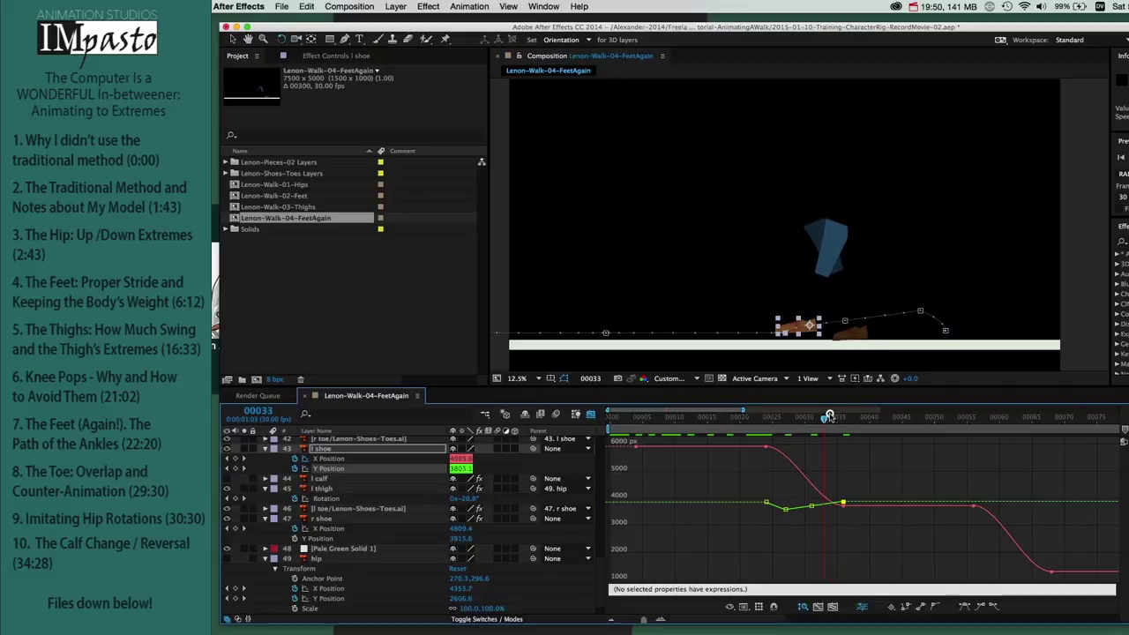
pyautogui.moveTo(461, 470); pyautogui.dragTo(395, 468)
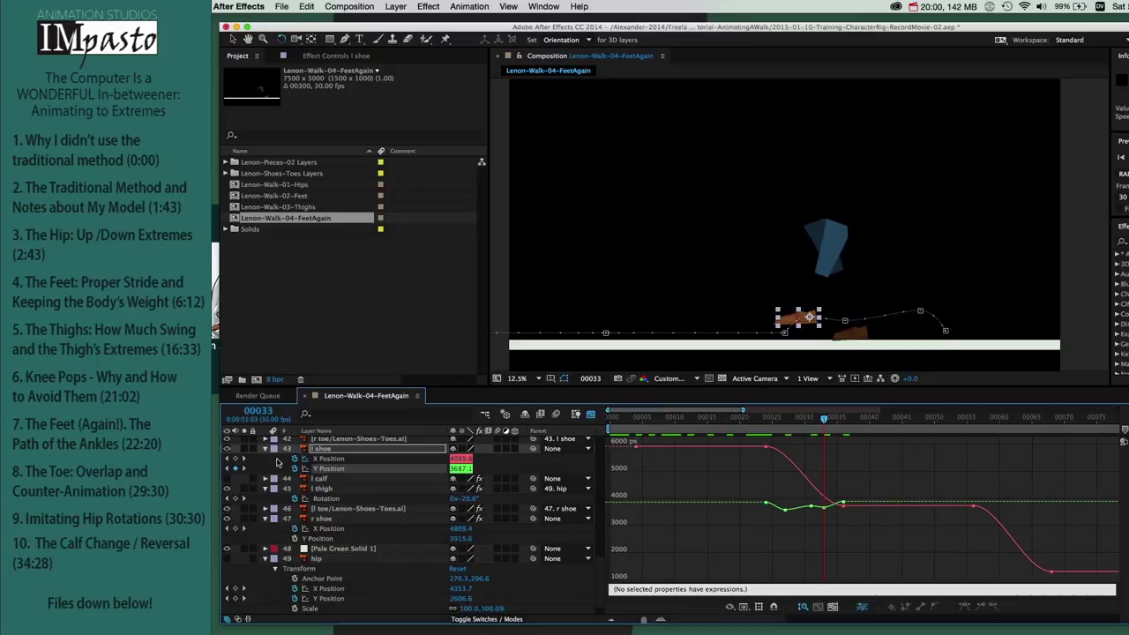
# Step: Drag the frame-36 and frame-27 Y Position keys down in the Graph Editor, nudge the low key, and preview from frame 23
pyautogui.click(307, 460)
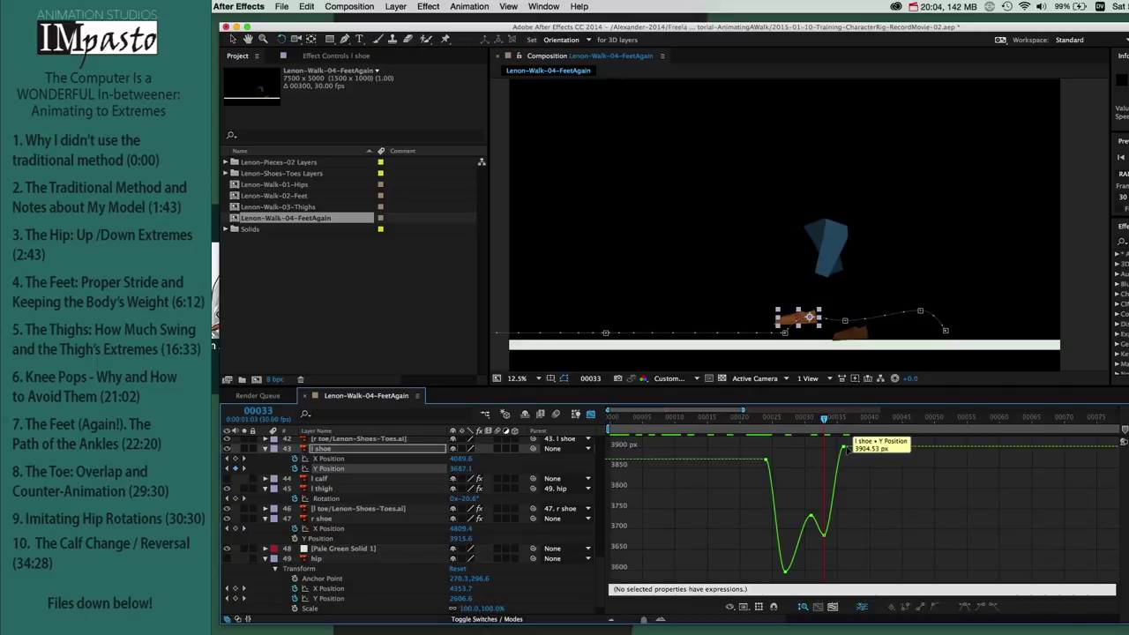
pyautogui.moveTo(843, 449)
pyautogui.mouseDown()
pyautogui.moveTo(844, 461)
pyautogui.moveTo(842, 448)
pyautogui.mouseUp()
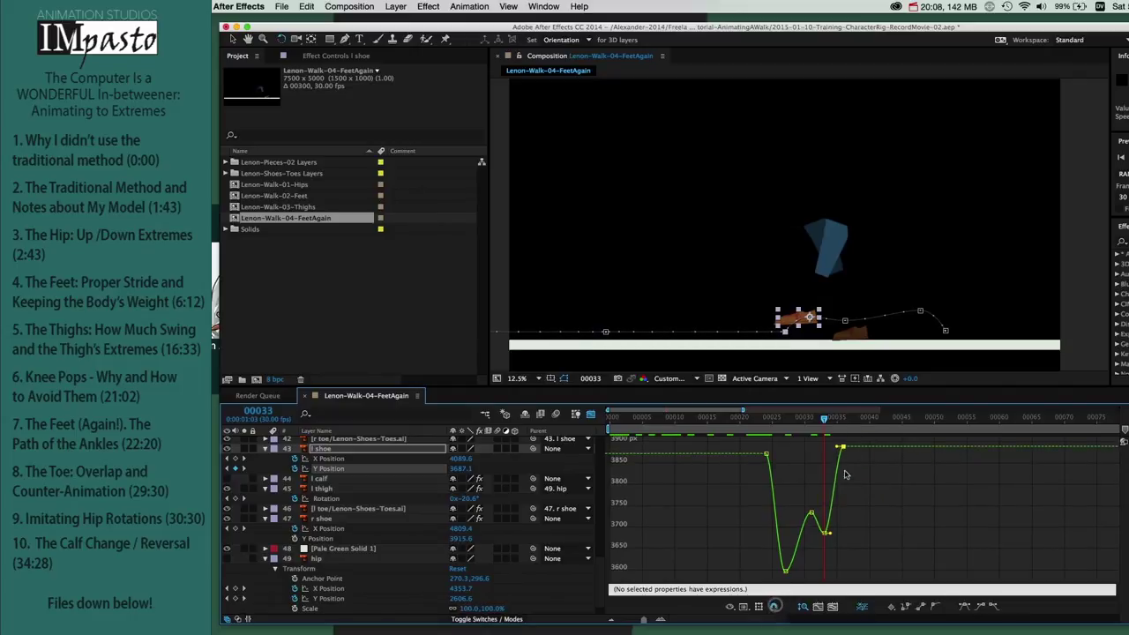
pyautogui.moveTo(843, 448); pyautogui.dragTo(845, 454)
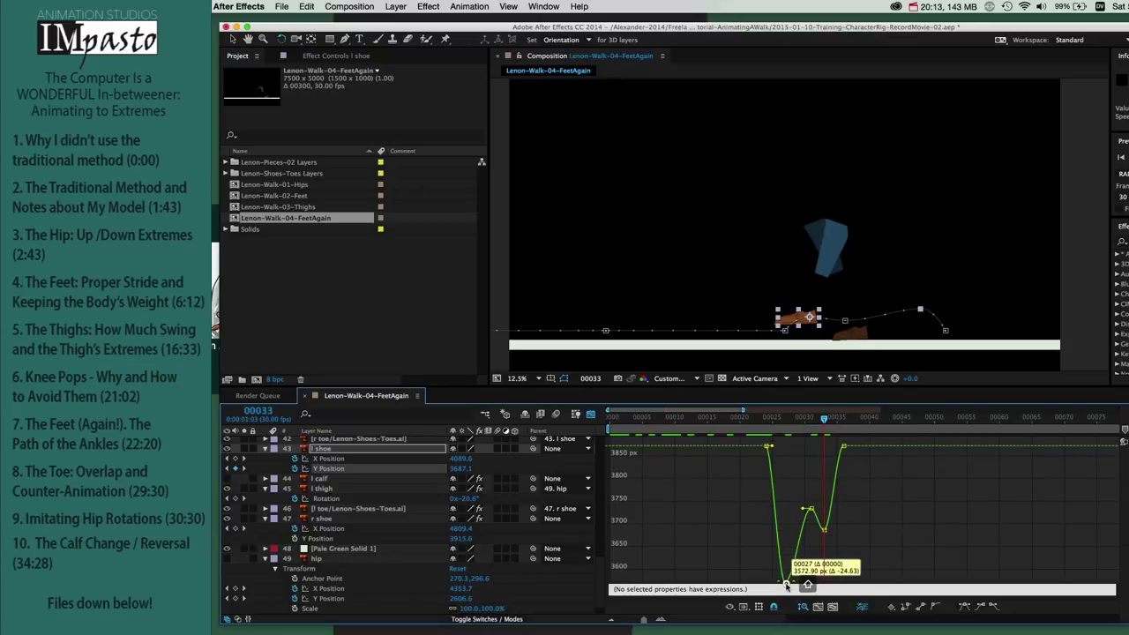
pyautogui.moveTo(791, 585); pyautogui.dragTo(788, 596)
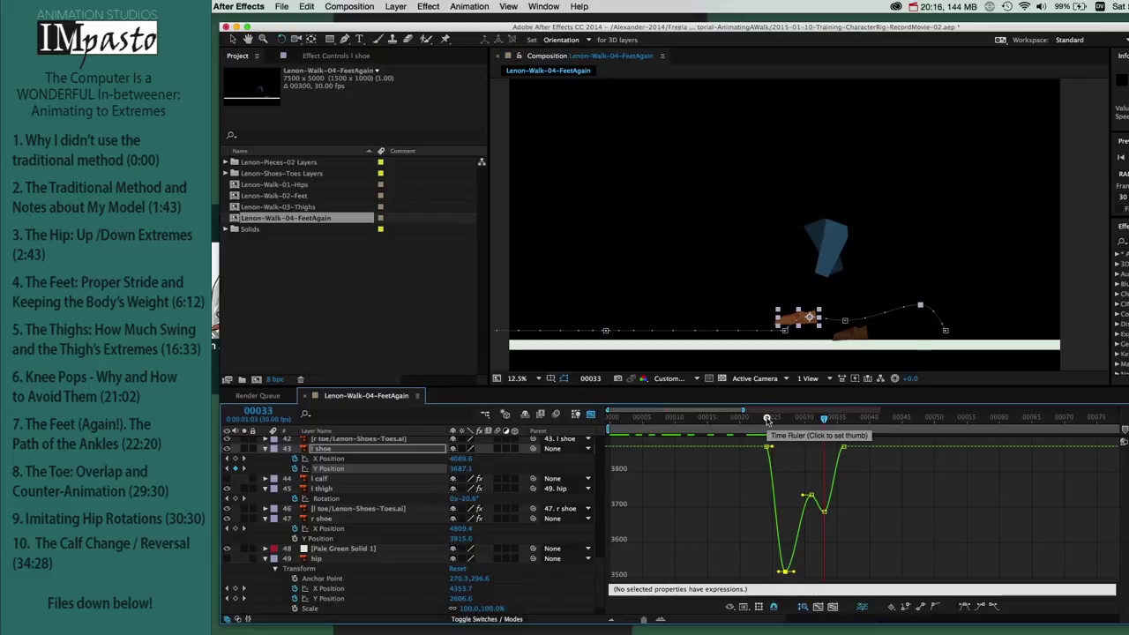
pyautogui.click(767, 420)
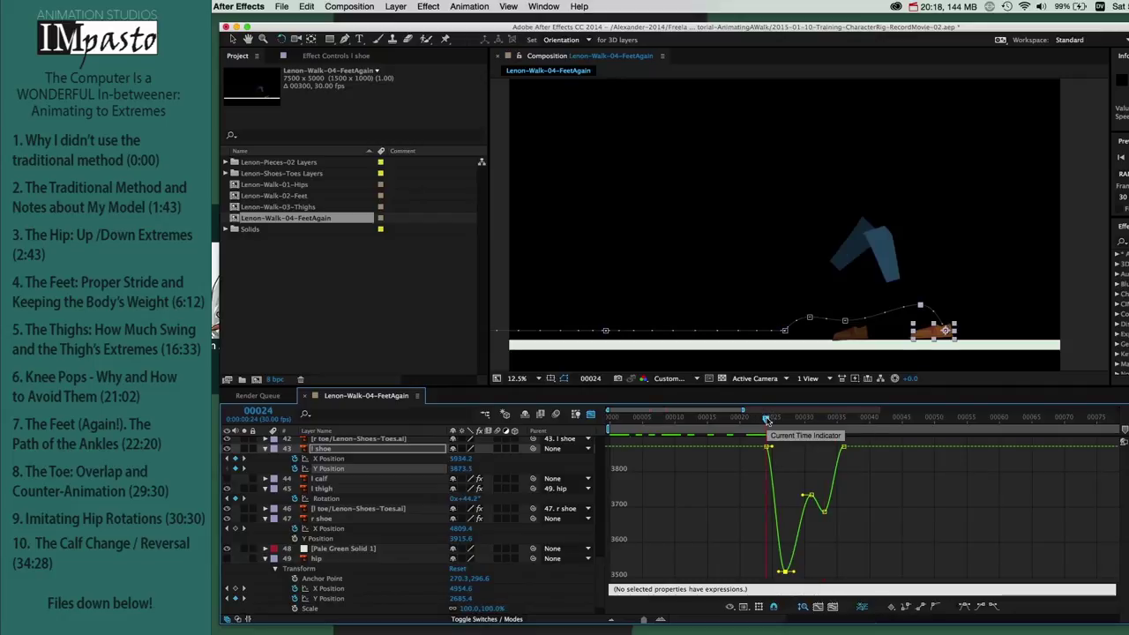
pyautogui.press('space')
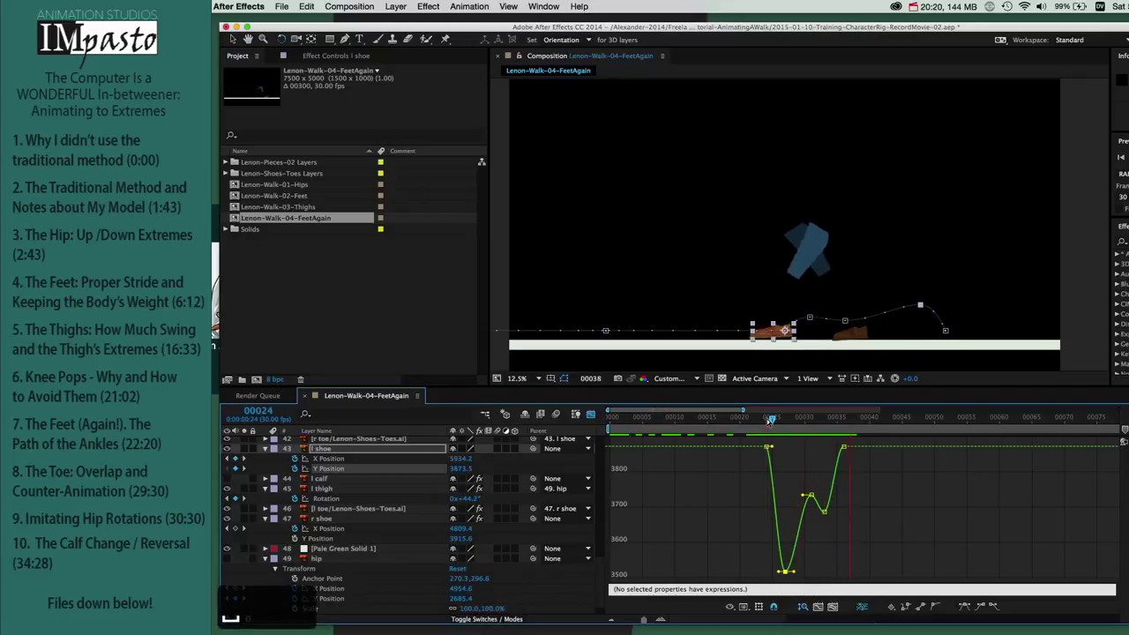
pyautogui.click(763, 421)
pyautogui.press('space')
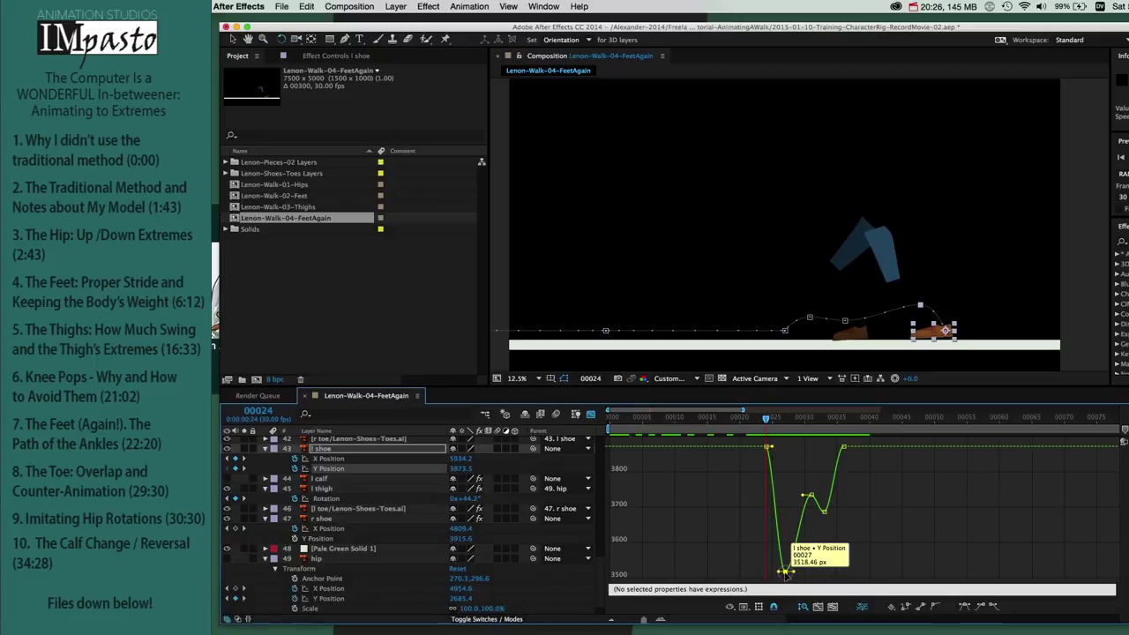
pyautogui.hotkey('alt', 'Left')
pyautogui.hotkey('alt', 'Left')
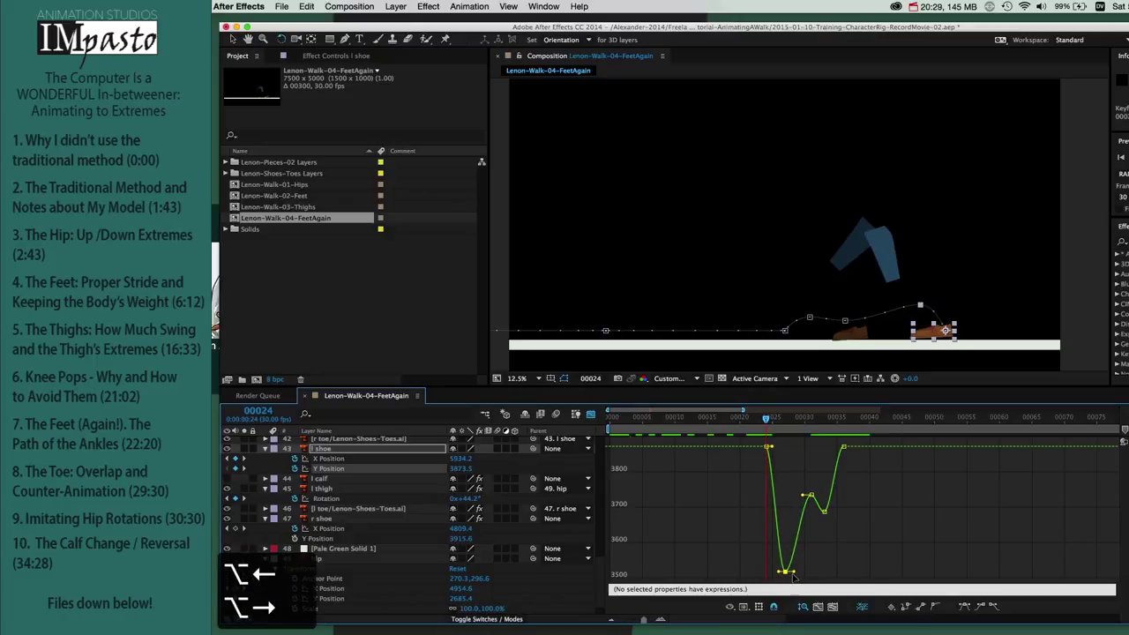
pyautogui.hotkey('alt', 'Right')
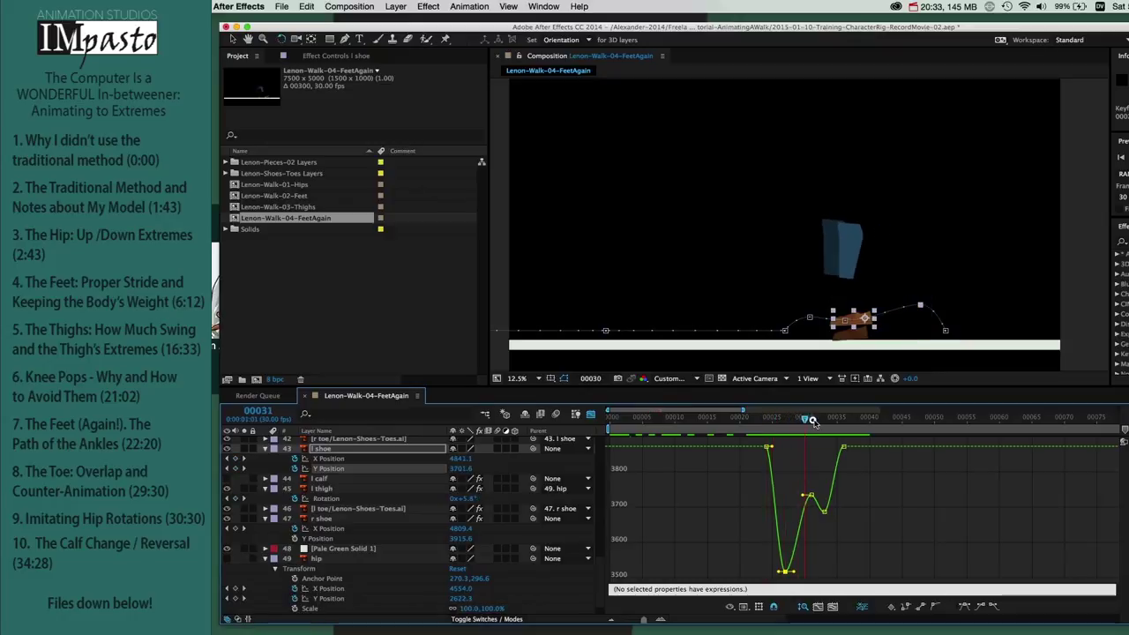
pyautogui.press('space')
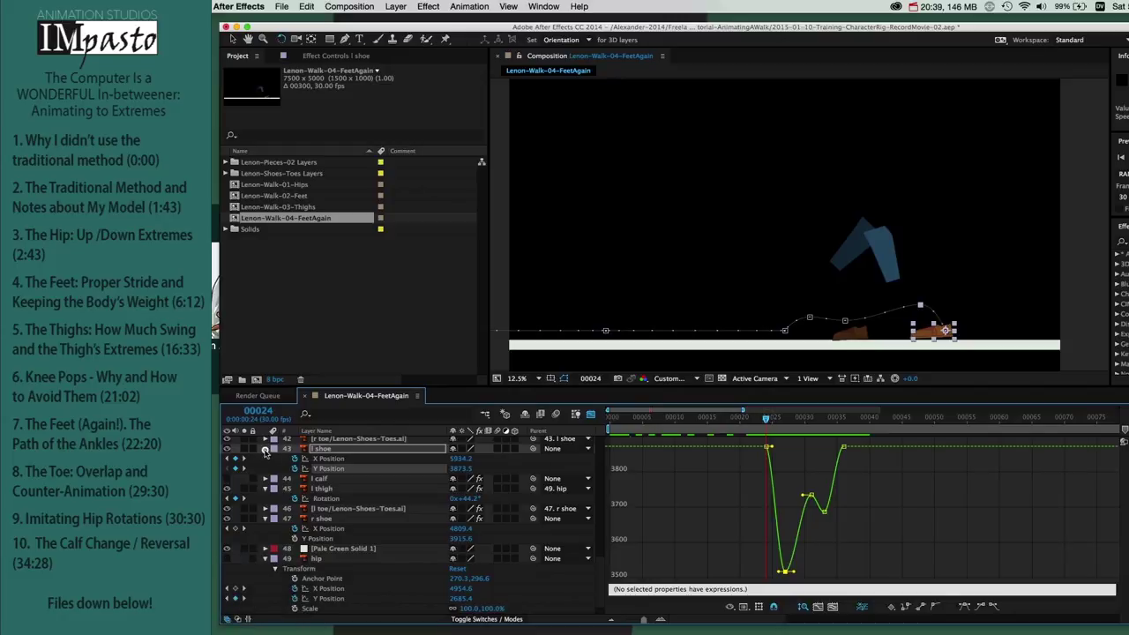
# Step: Start l shoe Rotation keyframes at frame 24 and tip the shoe to about -122° at frame 28
pyautogui.click(265, 449)
pyautogui.click(265, 449)
pyautogui.click(320, 509)
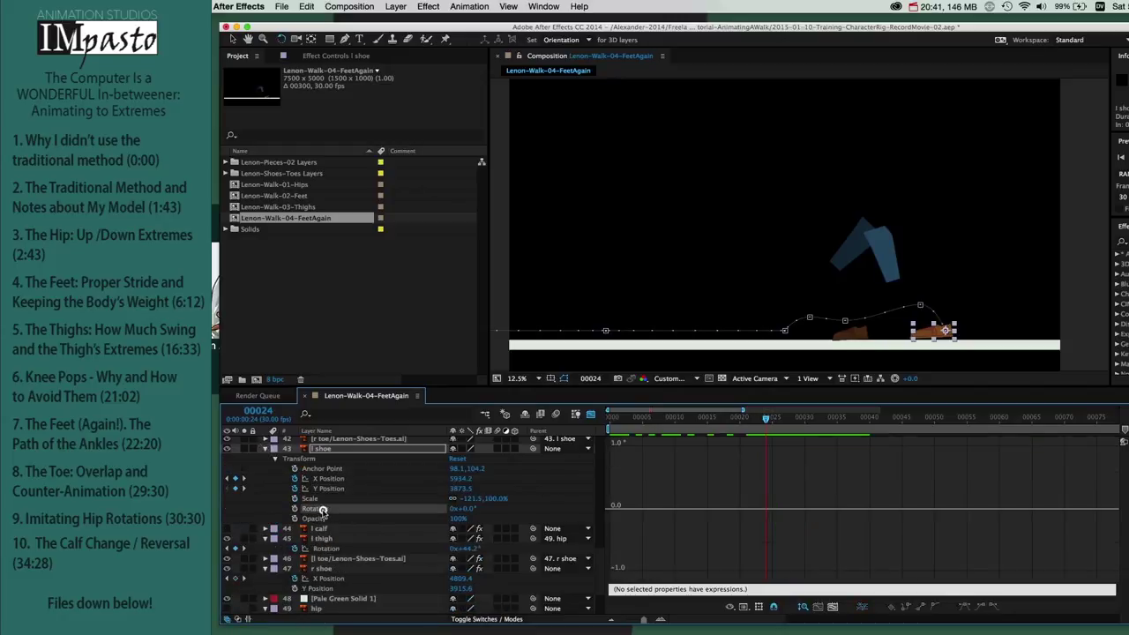
pyautogui.click(304, 488)
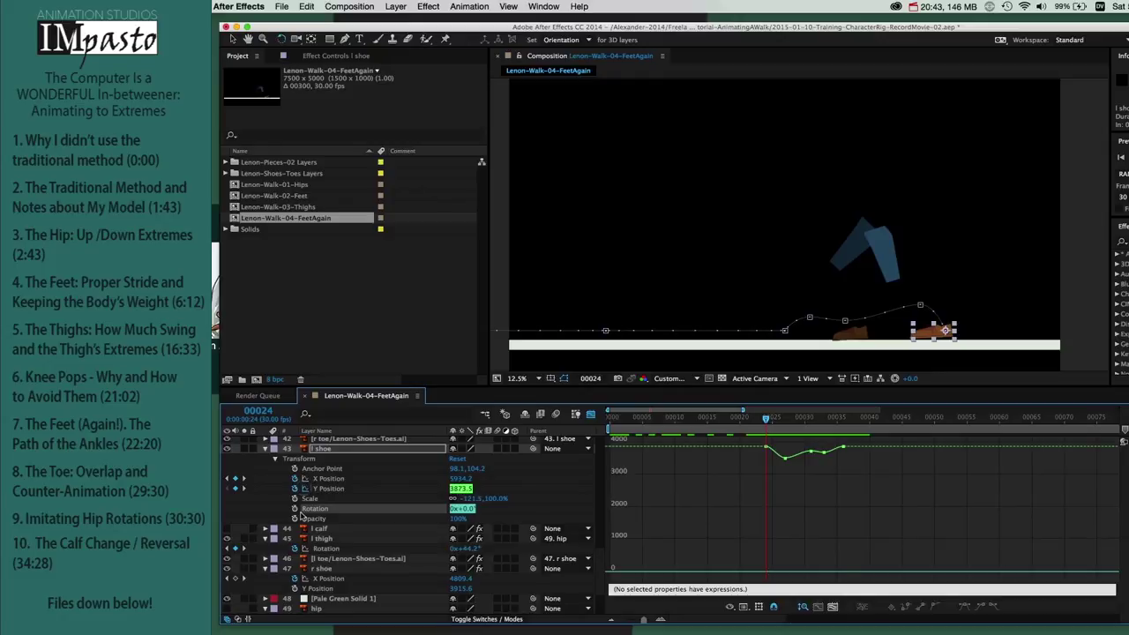
pyautogui.click(296, 509)
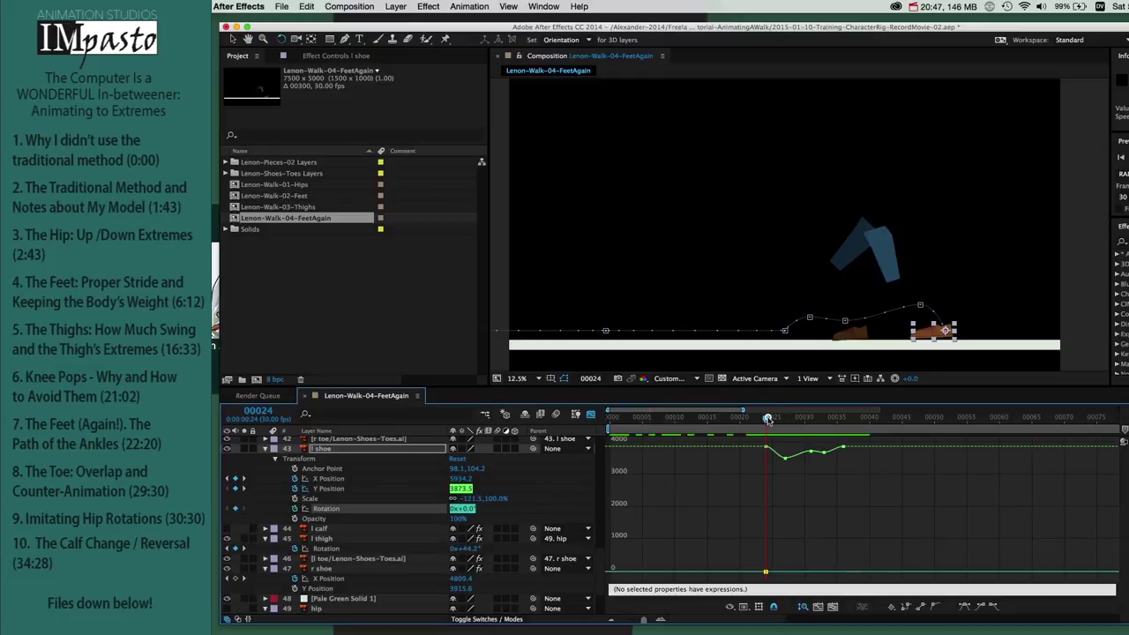
pyautogui.moveTo(768, 419); pyautogui.dragTo(791, 419)
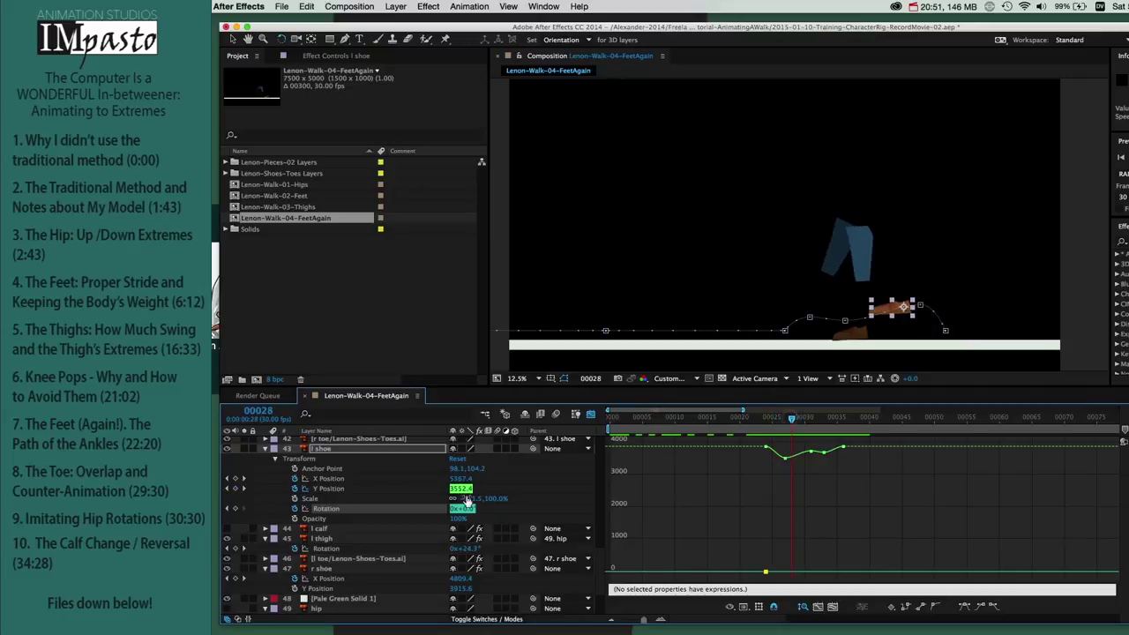
pyautogui.moveTo(466, 510); pyautogui.dragTo(443, 506)
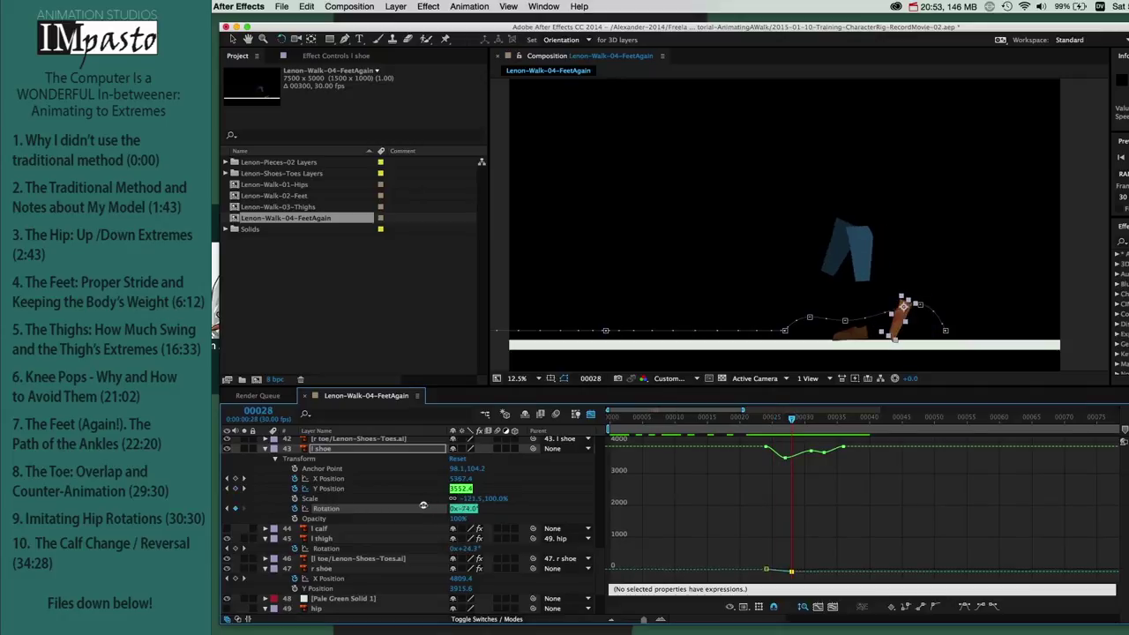
pyautogui.moveTo(423, 505); pyautogui.dragTo(395, 505)
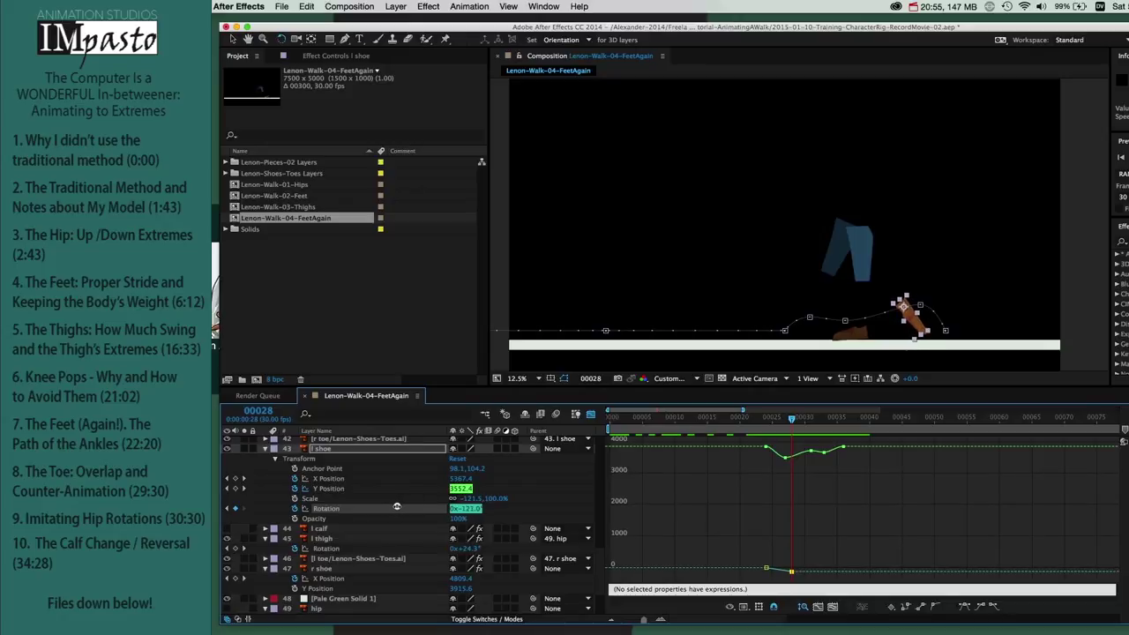
# Step: Rotate the shoe back toward flat at frame 36 and set Rotation to 0° at frame 38
pyautogui.moveTo(794, 421); pyautogui.dragTo(844, 418)
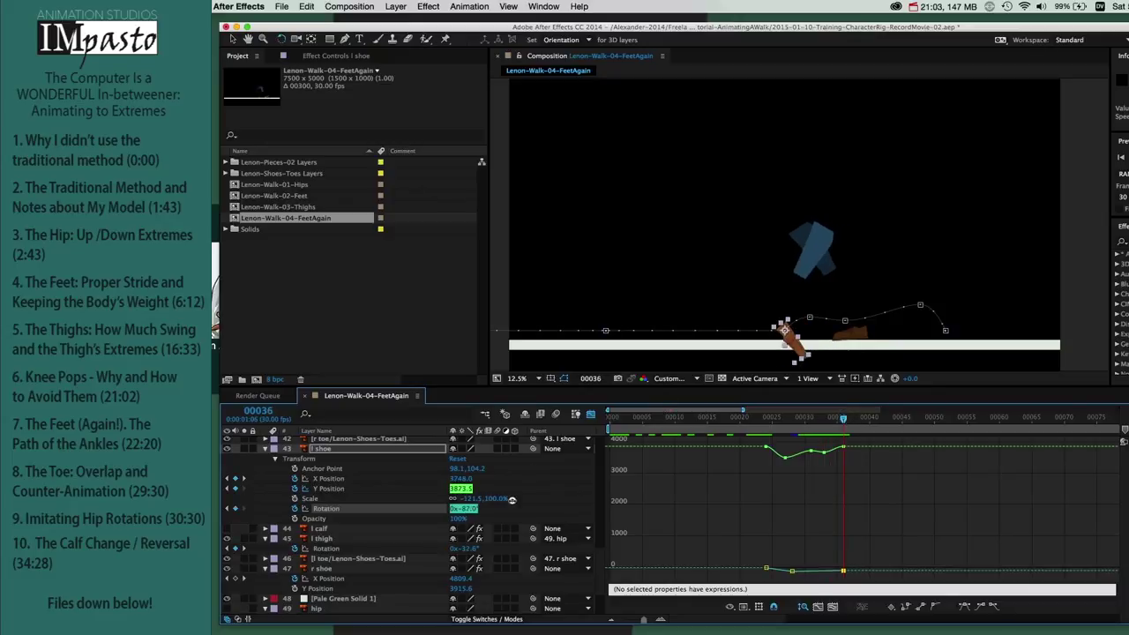
pyautogui.moveTo(516, 500); pyautogui.dragTo(534, 496)
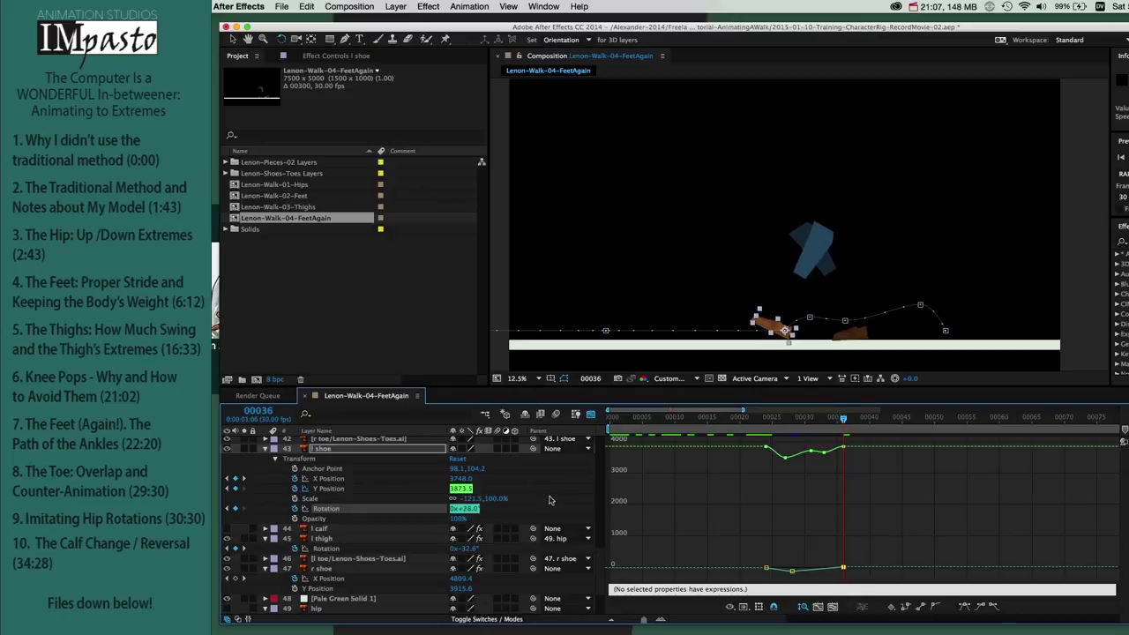
pyautogui.press('super+Right')
pyautogui.press('super+Right')
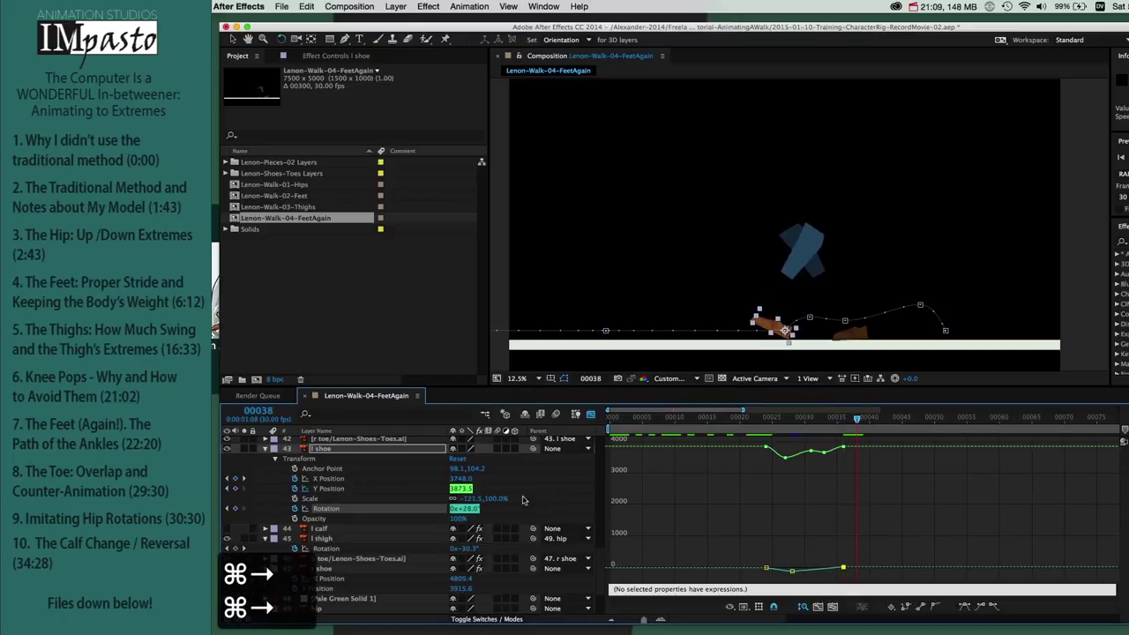
pyautogui.click(469, 509)
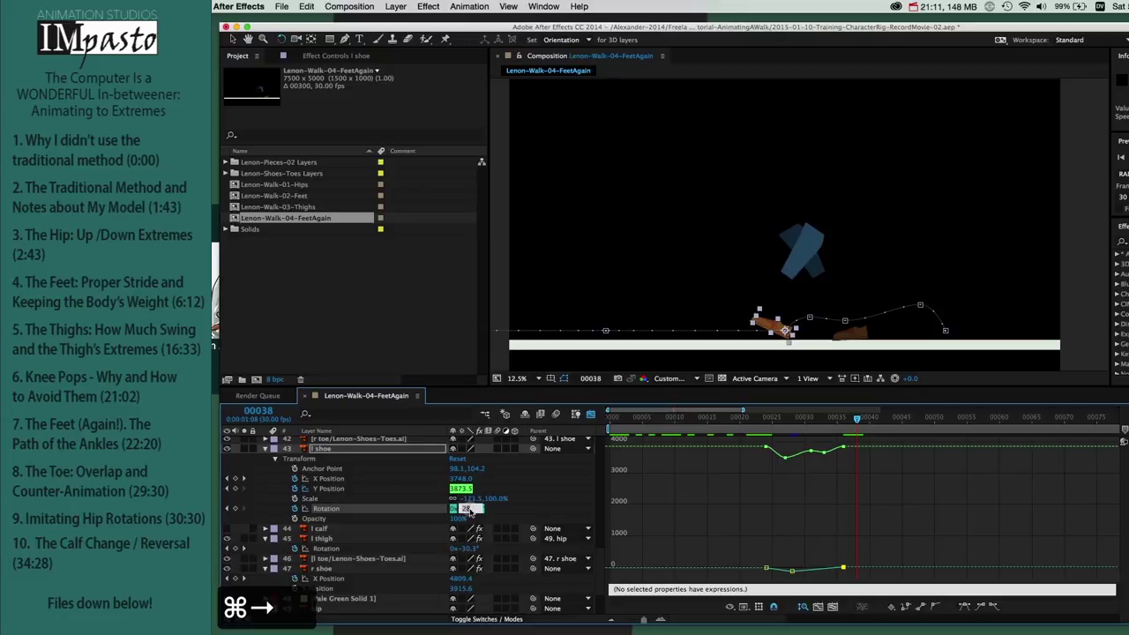
pyautogui.write('0')
pyautogui.press('Tab')
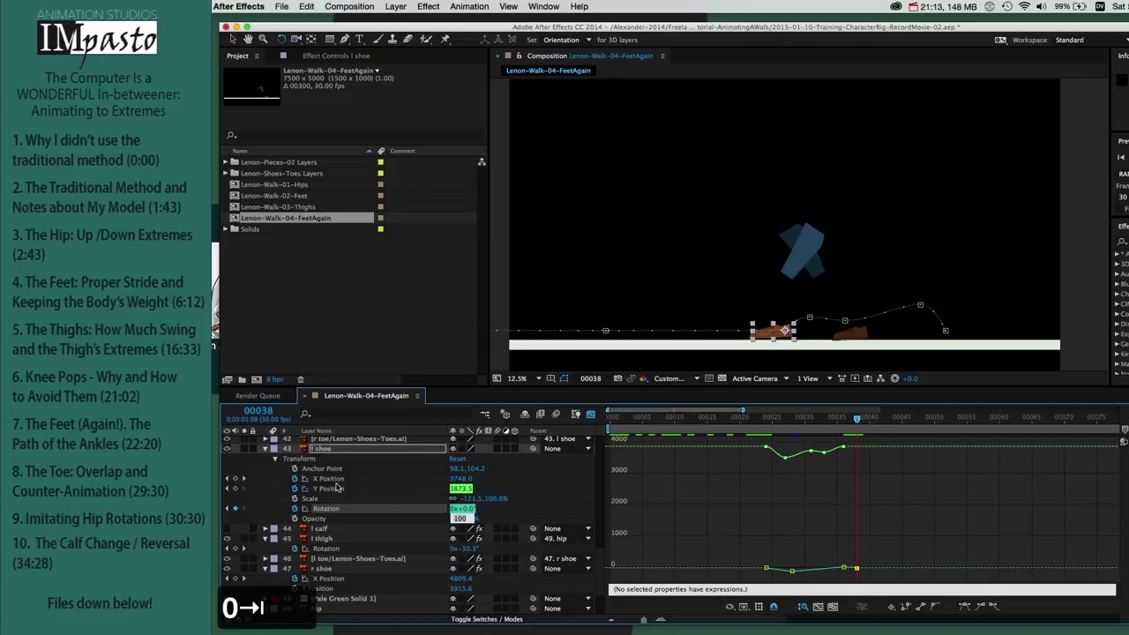
pyautogui.click(308, 491)
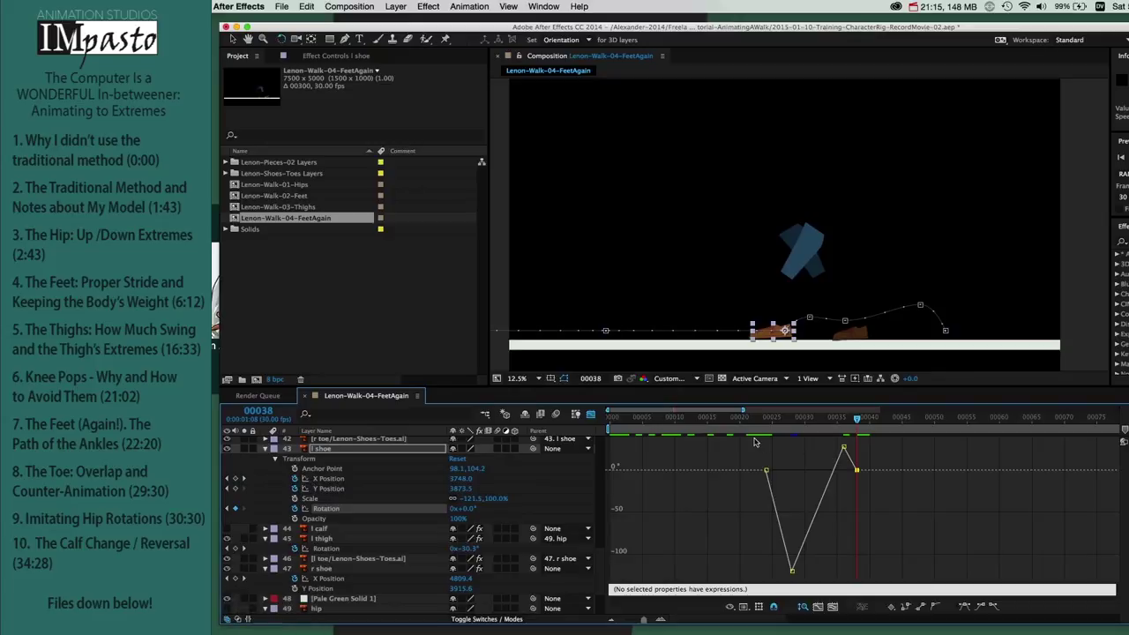
# Step: Select all the l shoe Rotation keyframes, check frames 23–30, and drag the frame-36 handle to reshape the peak
pyautogui.press('super+a')
pyautogui.moveTo(761, 420); pyautogui.dragTo(812, 425)
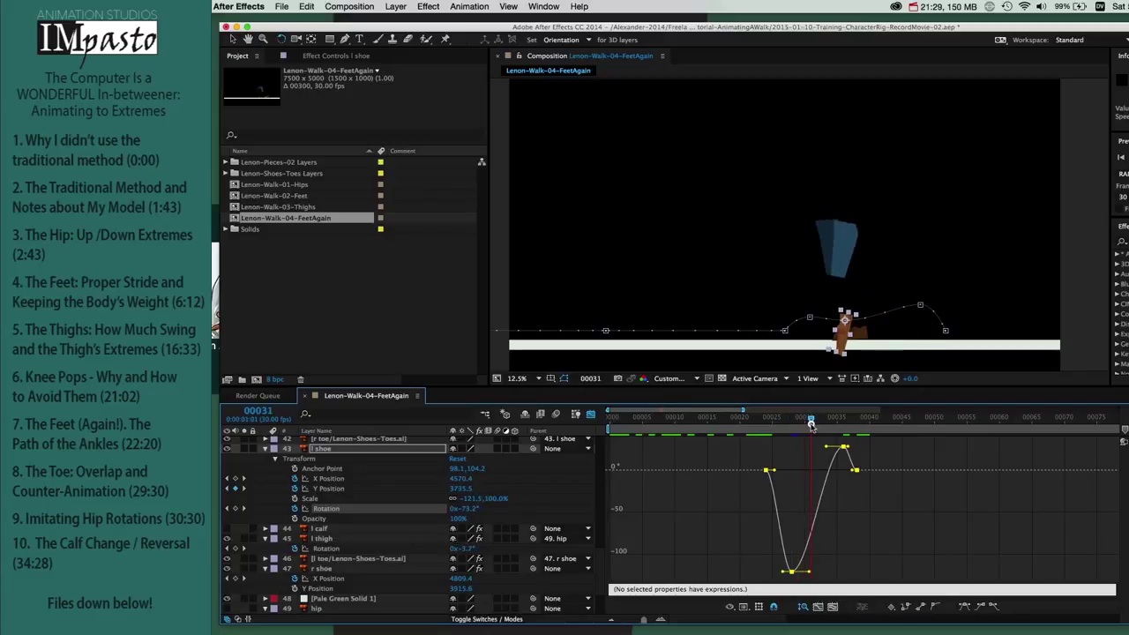
pyautogui.click(845, 500)
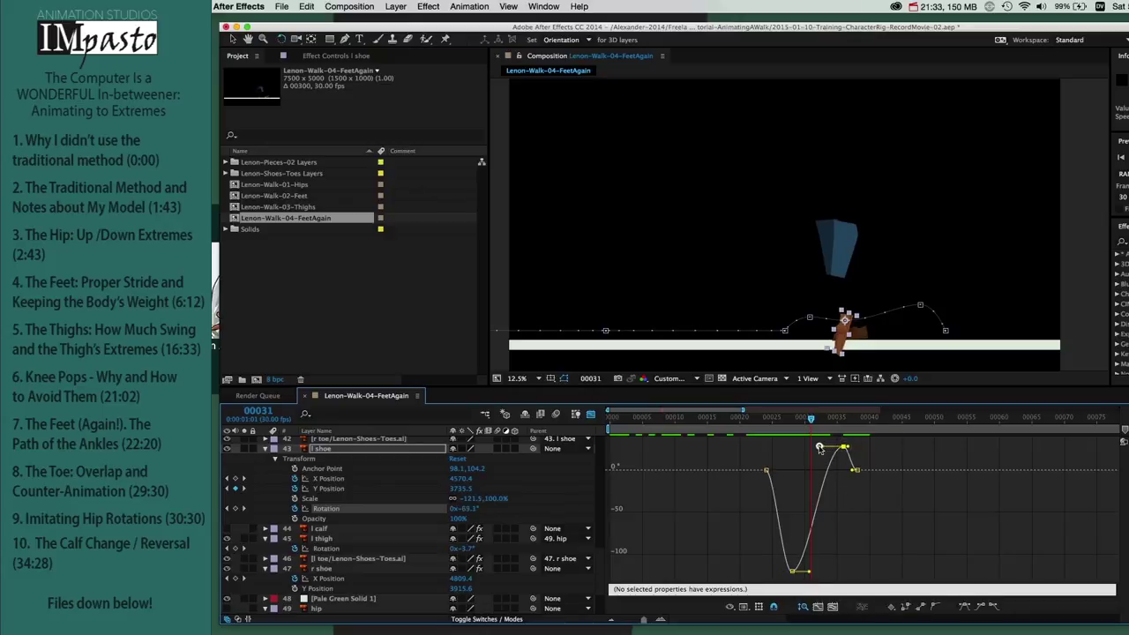
pyautogui.moveTo(811, 447); pyautogui.dragTo(804, 421)
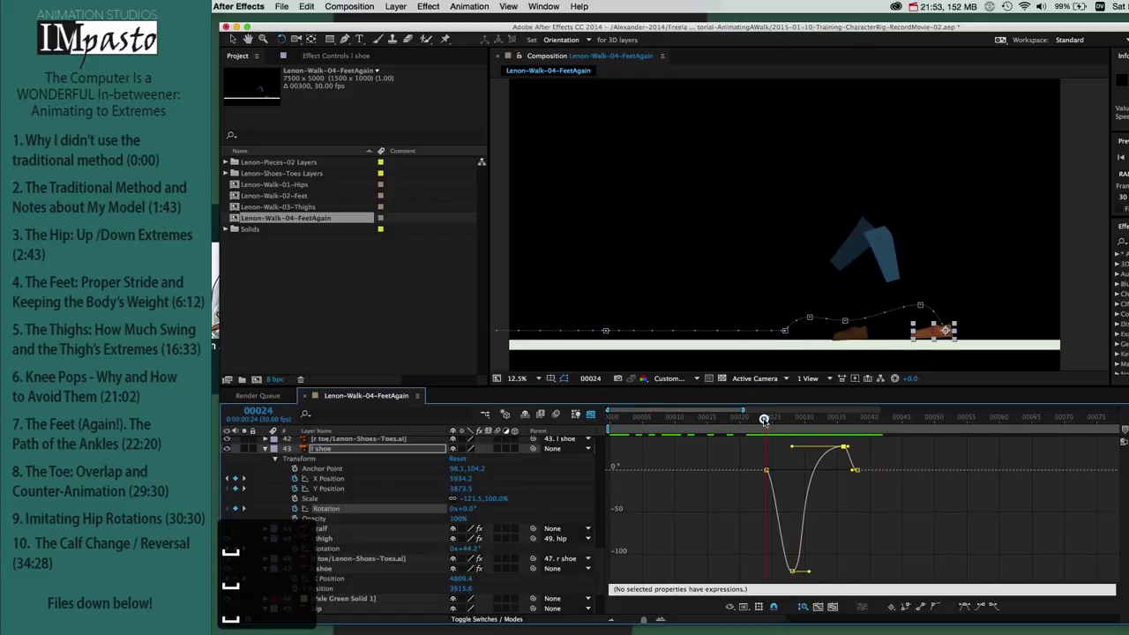
# Step: Copy the l shoe's Y Position lift keys and paste them at frames 56 and 88
pyautogui.click(335, 489)
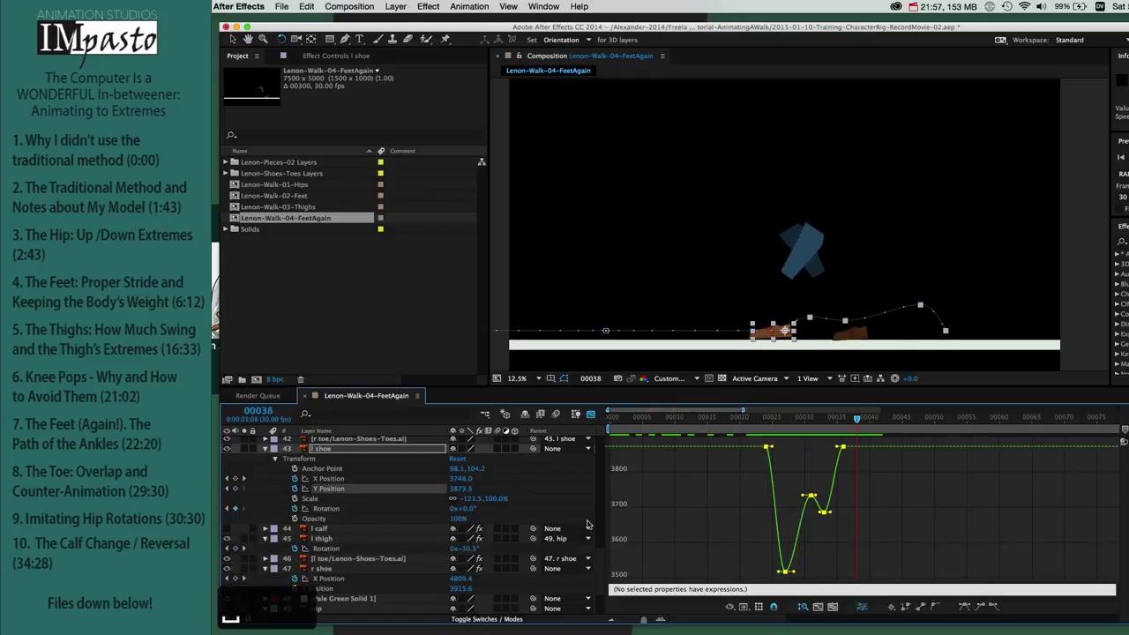
pyautogui.press('super+c')
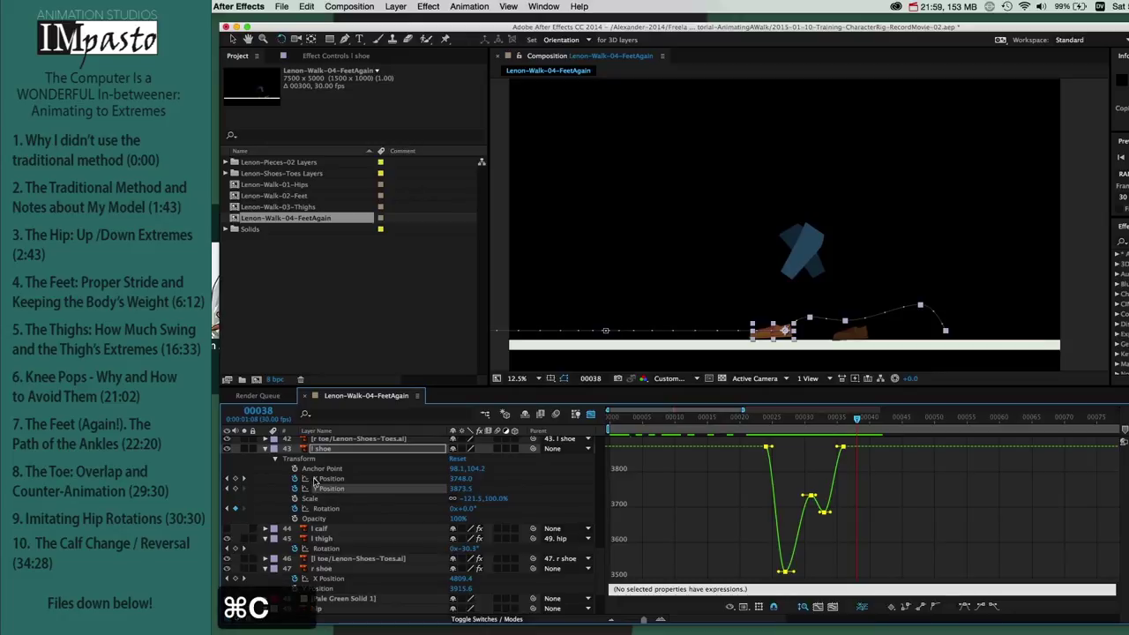
pyautogui.click(306, 479)
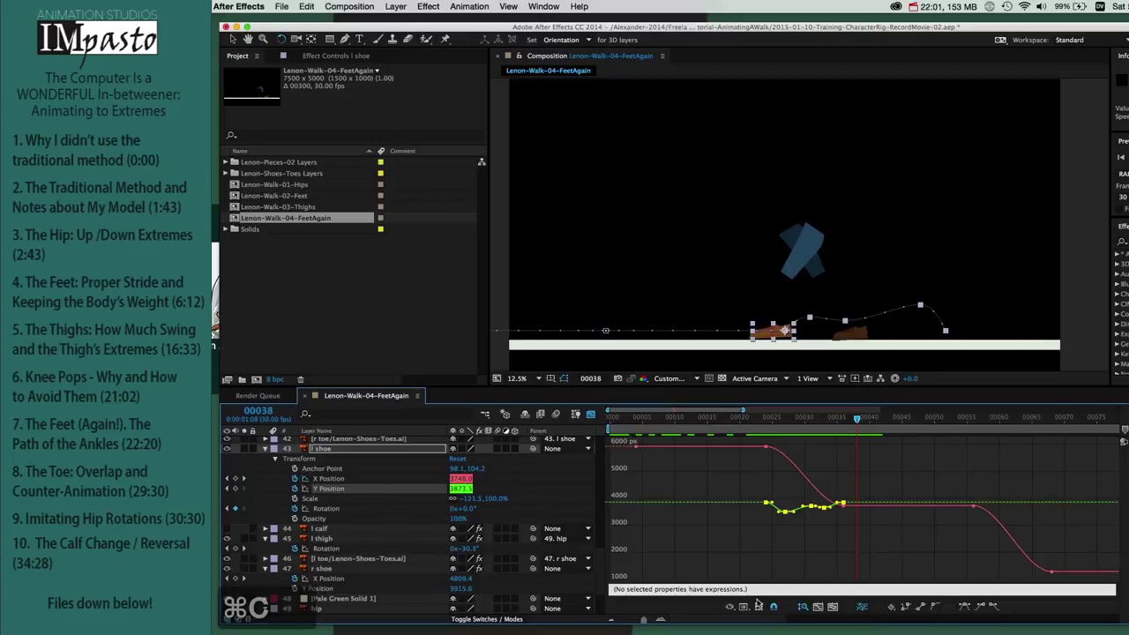
pyautogui.moveTo(644, 620); pyautogui.dragTo(635, 619)
pyautogui.click(243, 479)
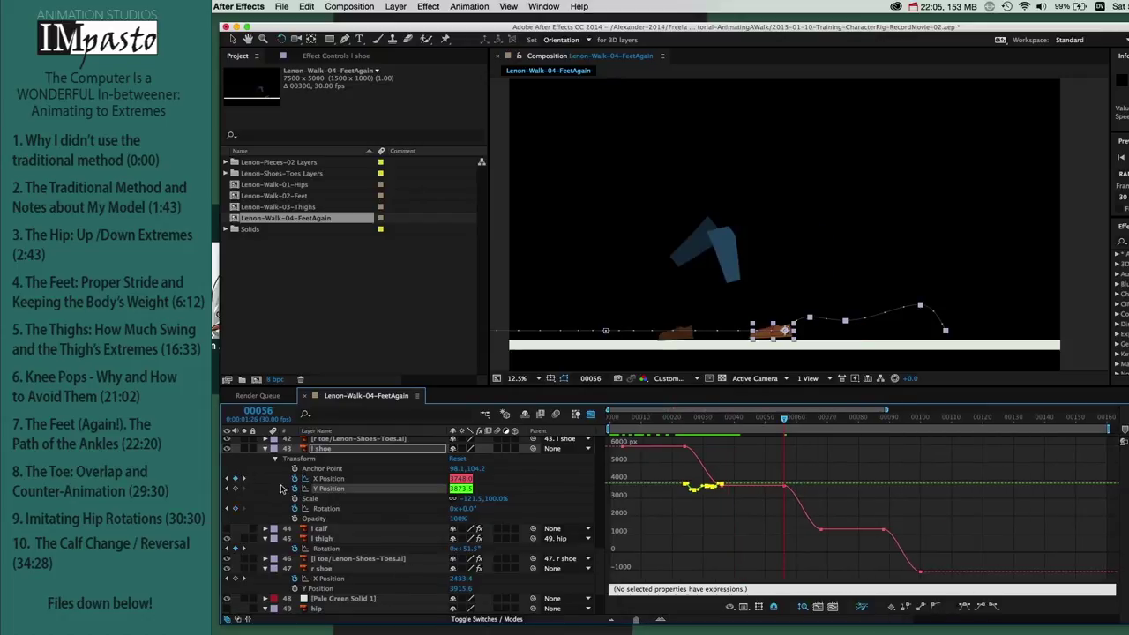
pyautogui.press('super+v')
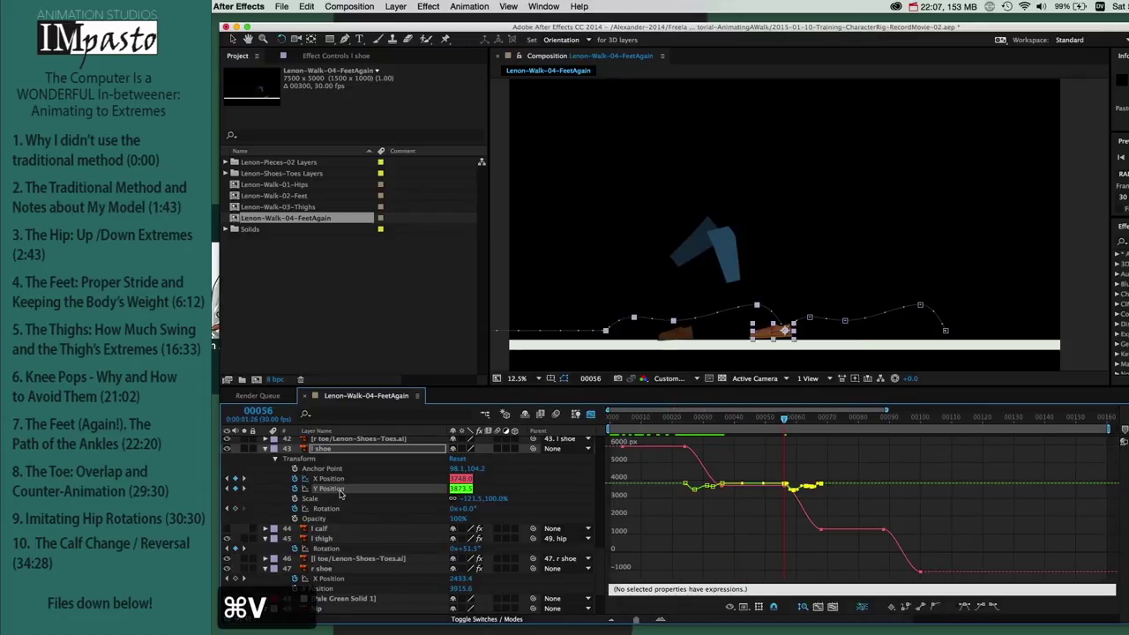
pyautogui.click(244, 480)
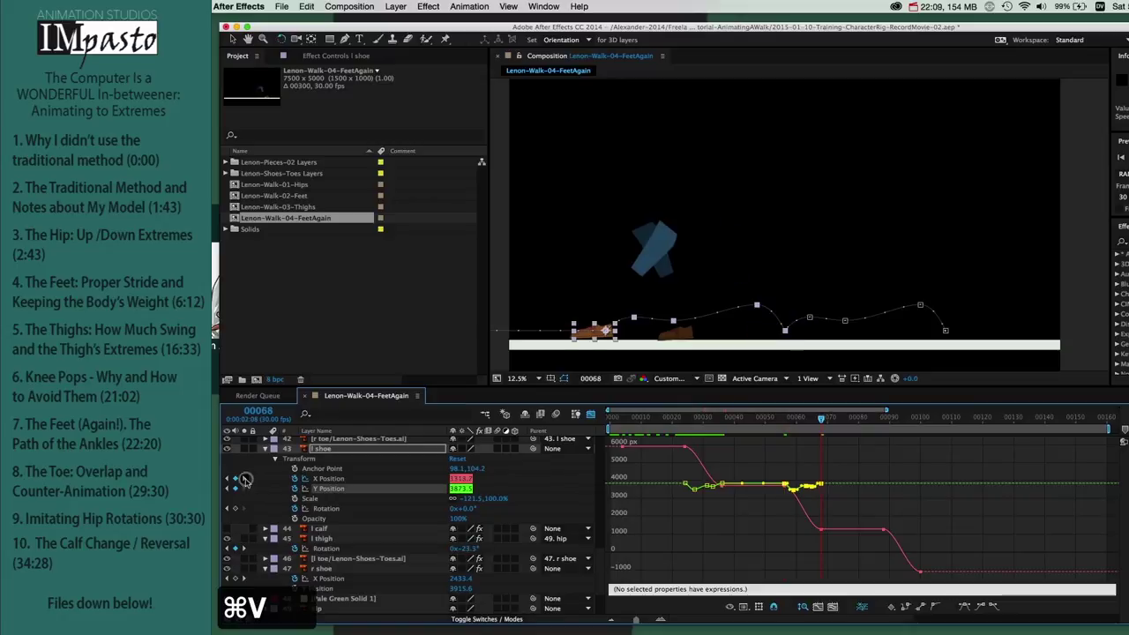
pyautogui.click(244, 480)
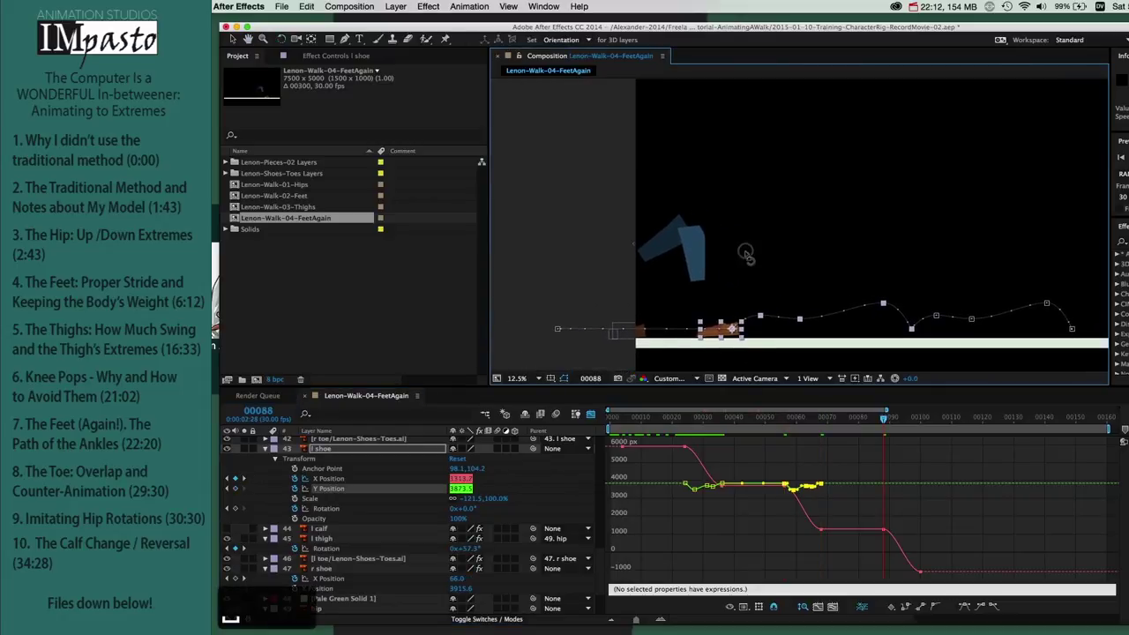
pyautogui.press('super+v')
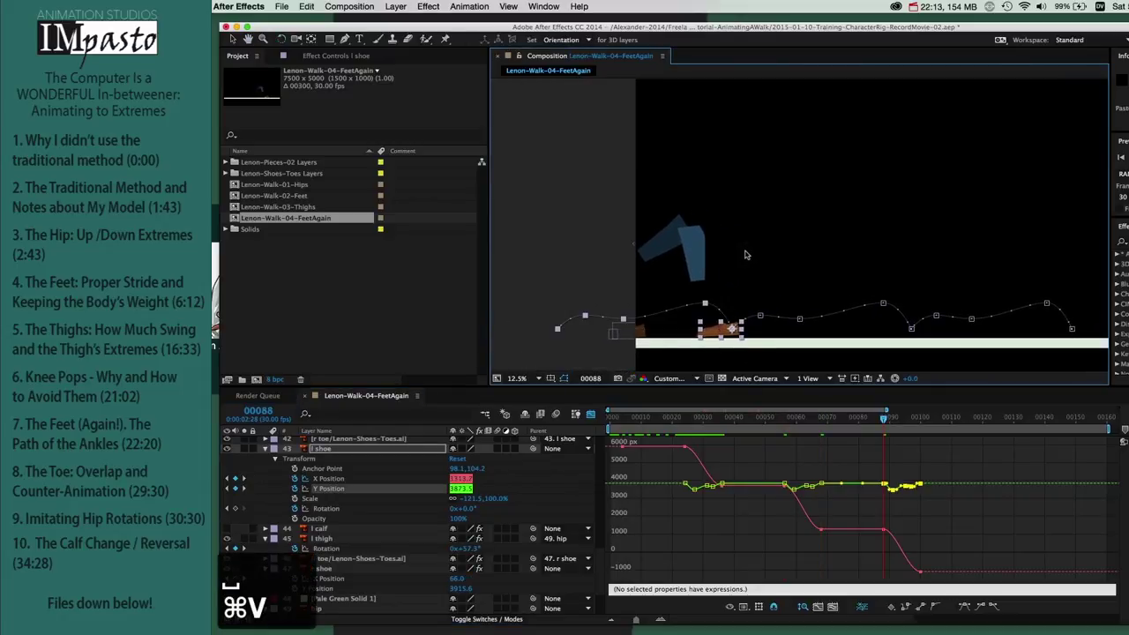
# Step: Show the Rotation curve and select the l shoe's Rotation keys around frames 24–30
pyautogui.click(308, 488)
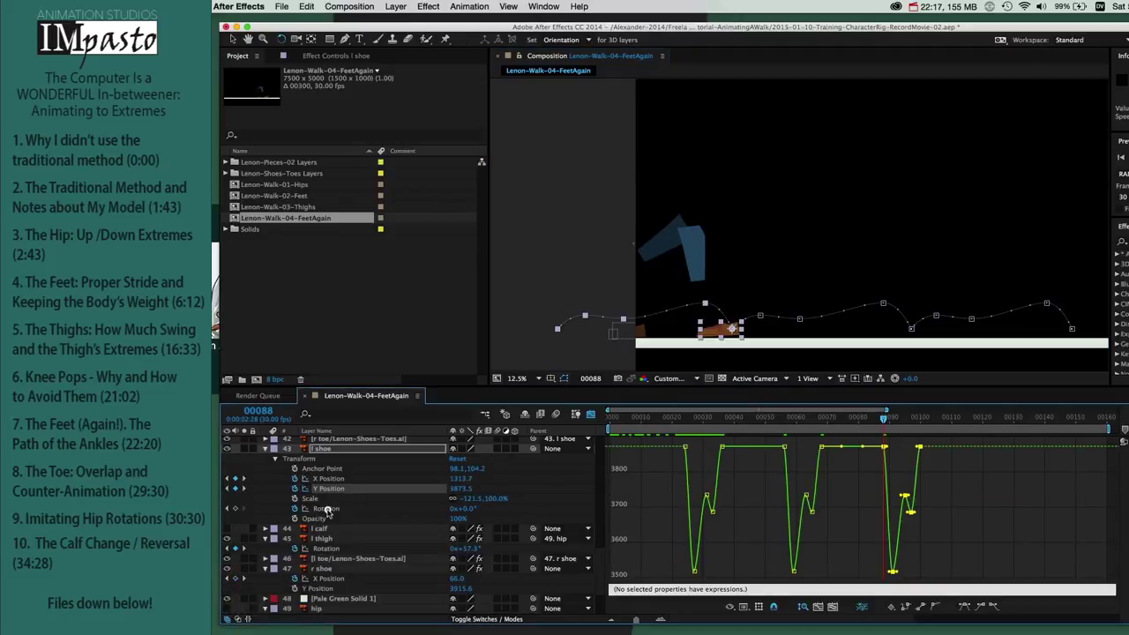
pyautogui.keyDown('super'); pyautogui.click(327, 510); pyautogui.keyUp('super')
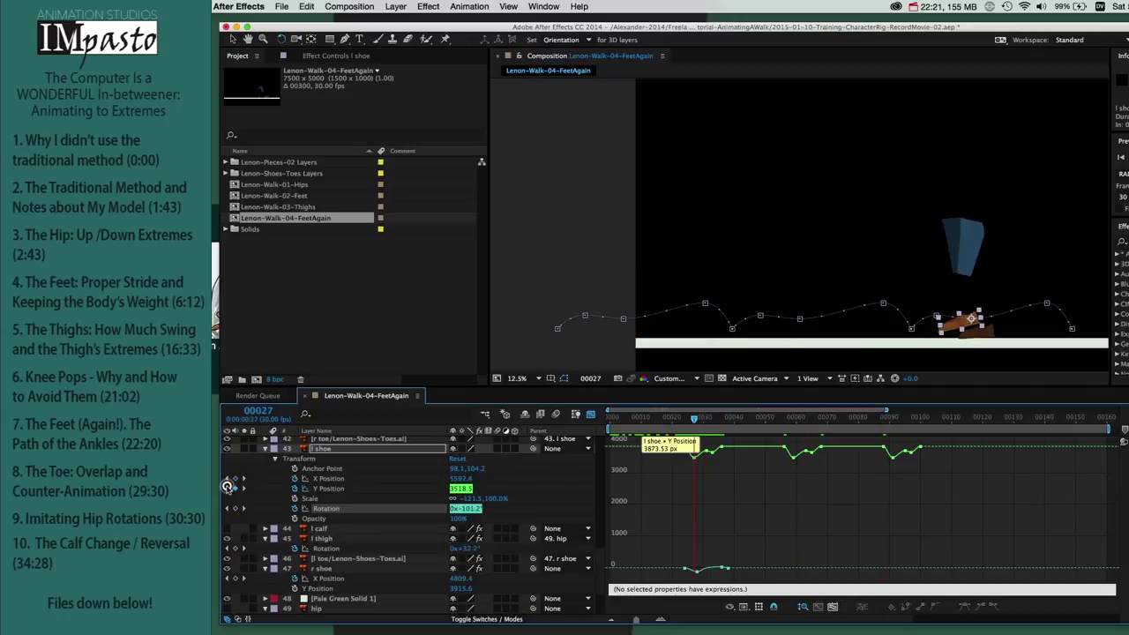
pyautogui.click(227, 488)
pyautogui.moveTo(744, 574); pyautogui.dragTo(767, 582)
# Step: Paste the copied l shoe Rotation keys at frames 56 and 88, then preview around frame 21
pyautogui.press('super+c')
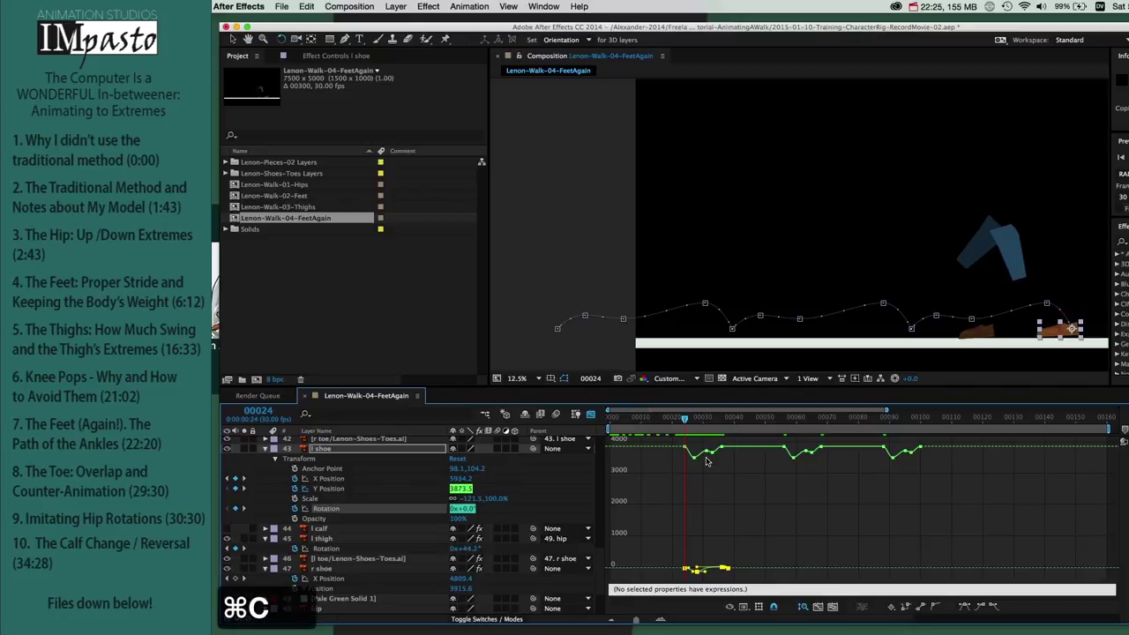
pyautogui.click(243, 489)
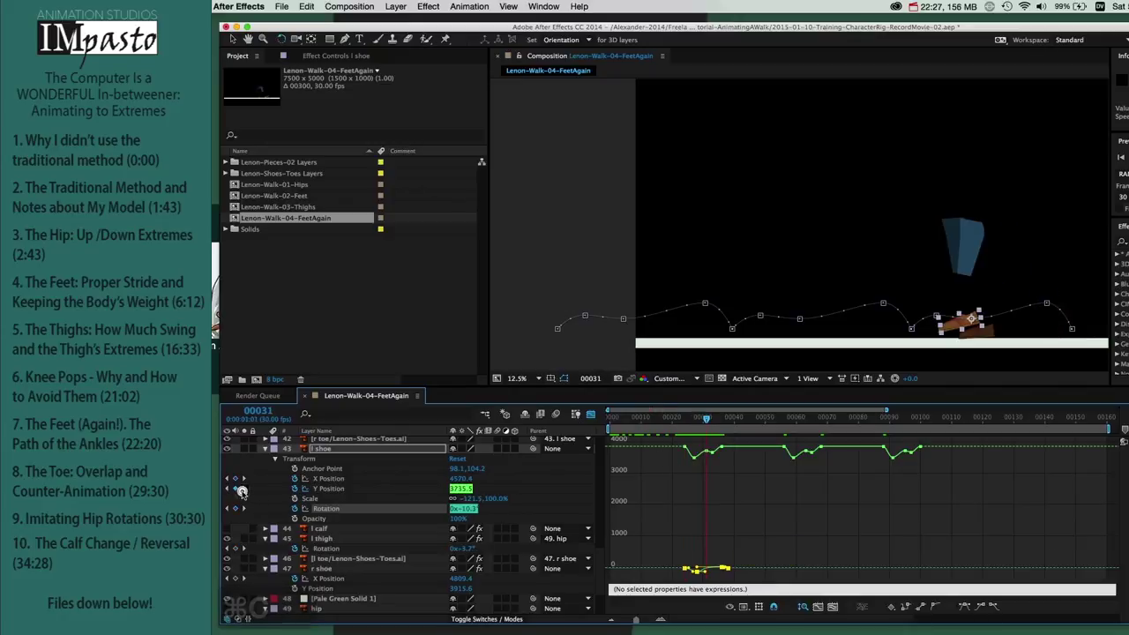
pyautogui.press('super+v')
pyautogui.click(243, 490)
pyautogui.click(243, 490)
pyautogui.click(244, 490)
pyautogui.press('super+v')
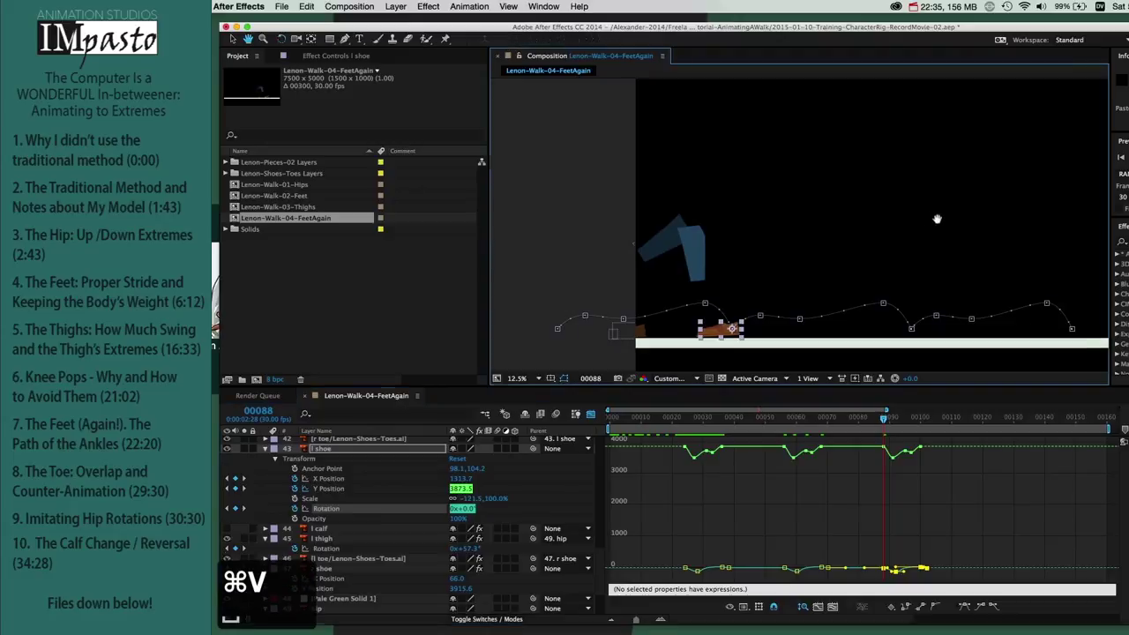
pyautogui.hscroll(5, 847, 221)
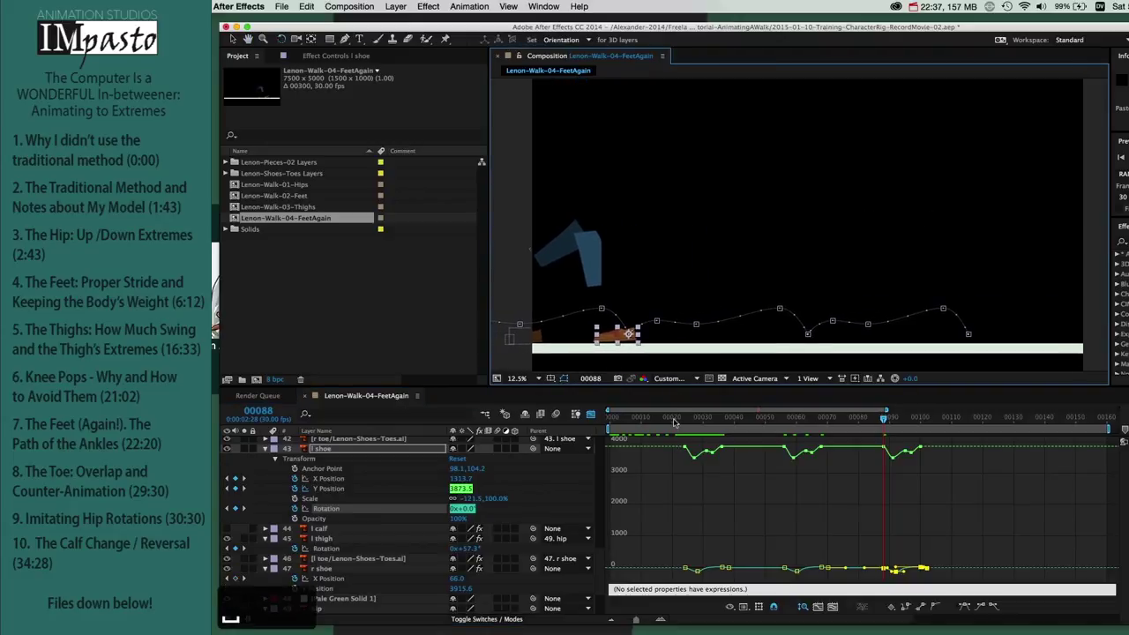
pyautogui.click(674, 424)
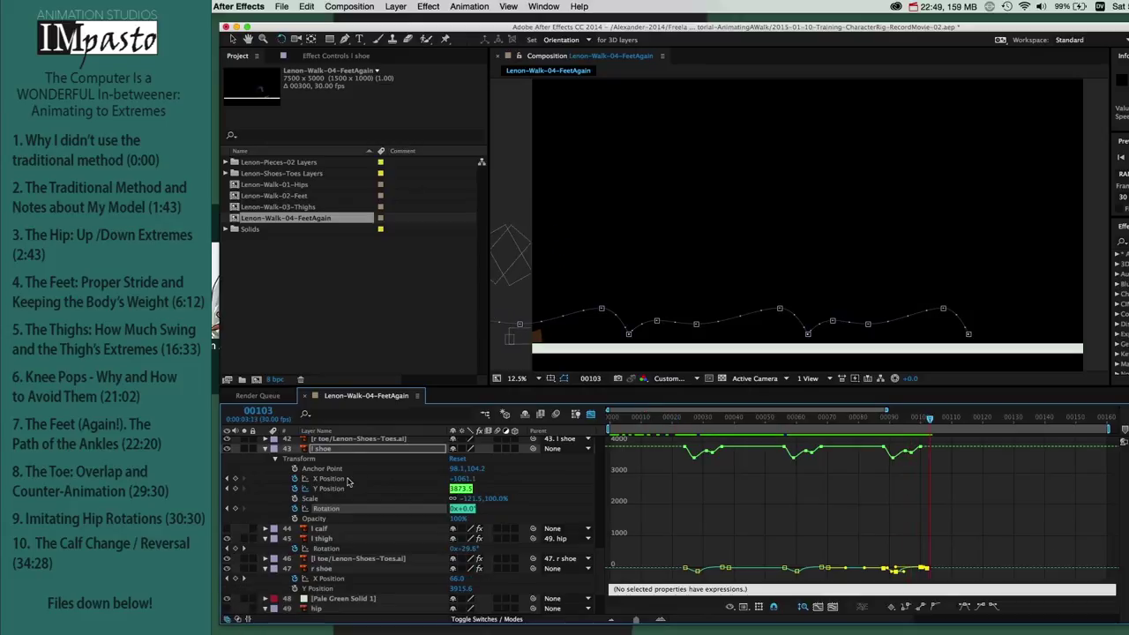
pyautogui.scroll(-5, 372, 554)
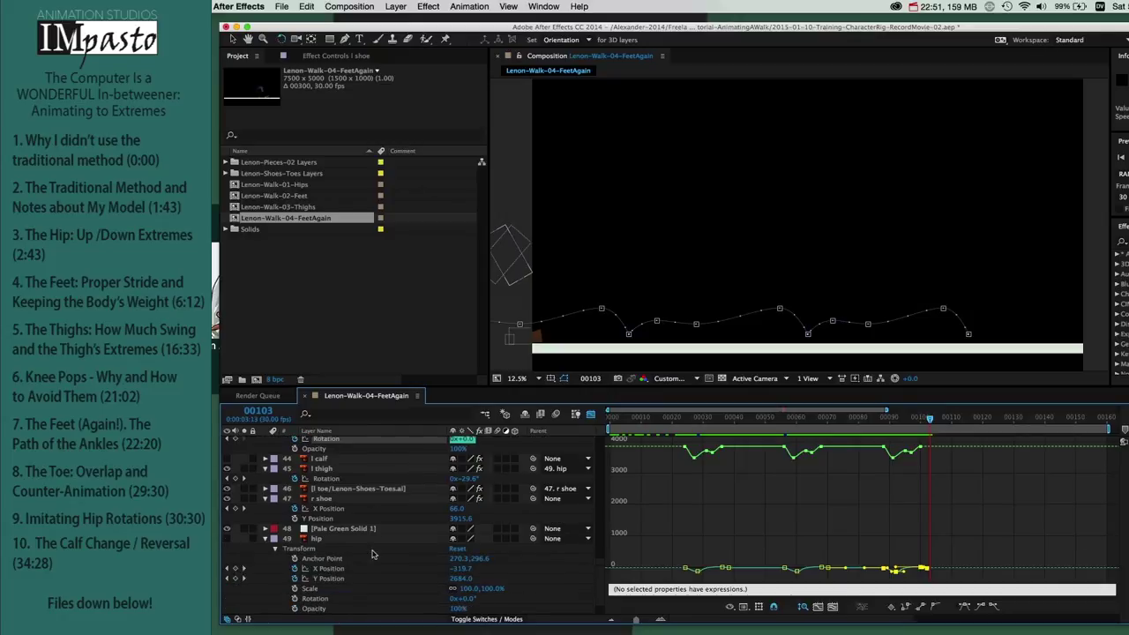
# Step: Key the r shoe's Y Position lift and paste it at the next step
pyautogui.click(346, 510)
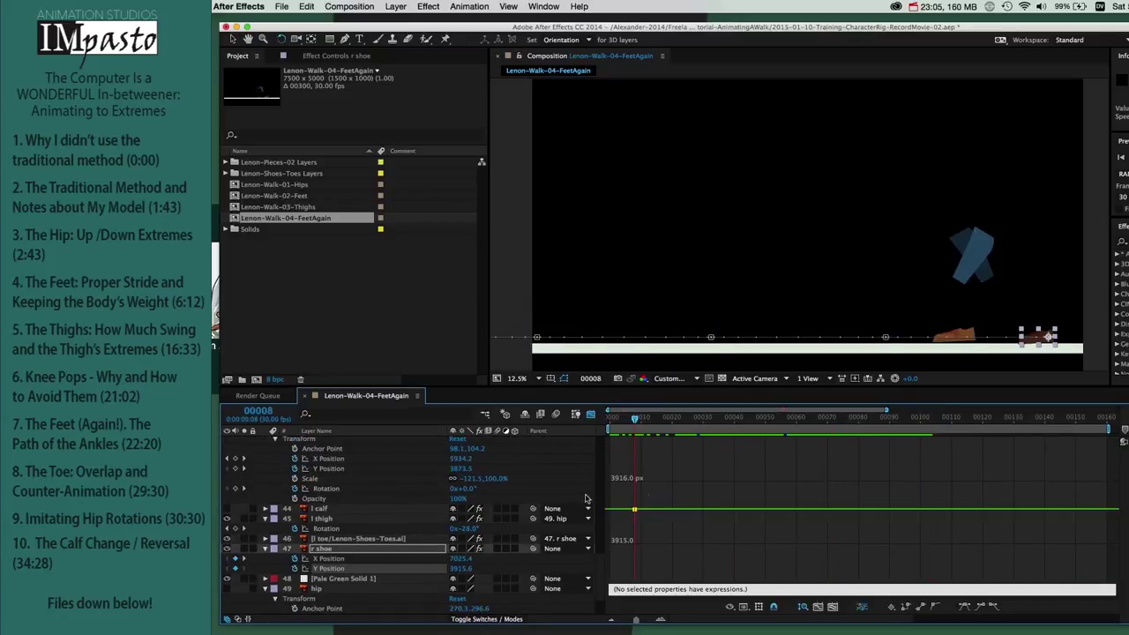
pyautogui.click(246, 560)
pyautogui.press('super+Left')
pyautogui.press('super+Left')
pyautogui.press('super+Left')
pyautogui.press('super+Left')
pyautogui.press('super+Left')
pyautogui.press('super+Left')
pyautogui.press('super+Left')
pyautogui.press('super+Left')
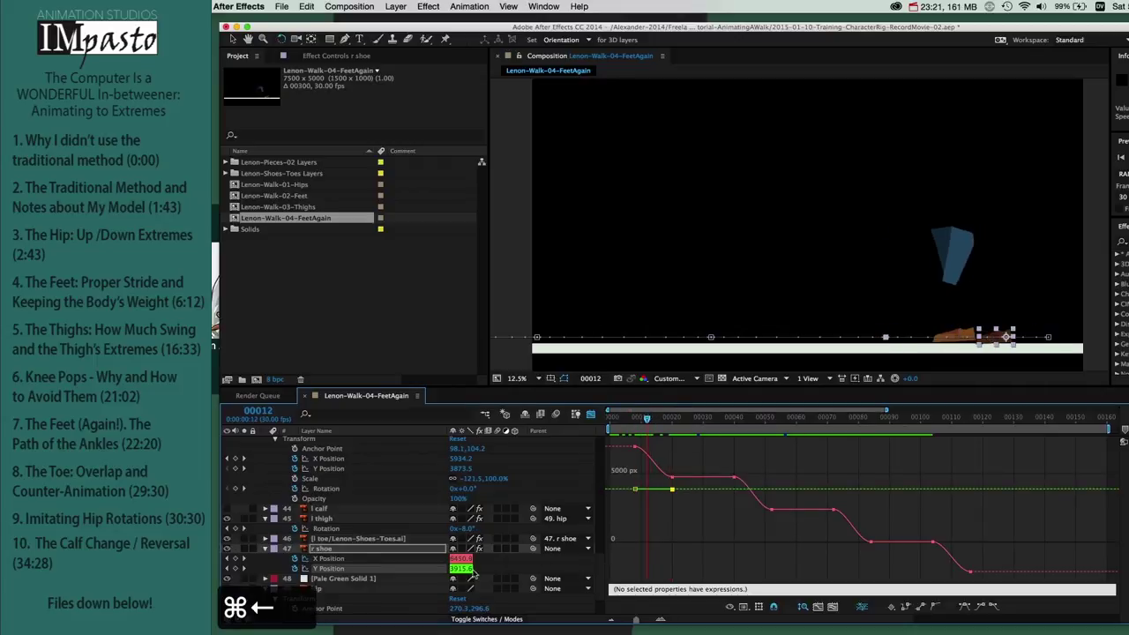
pyautogui.press('super+Left')
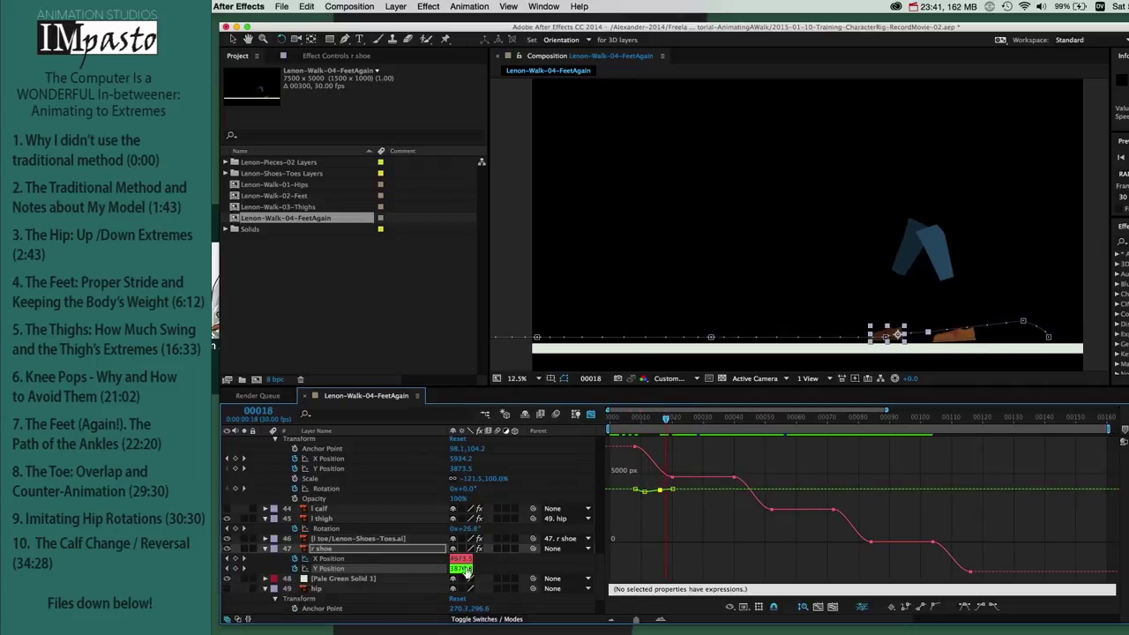
pyautogui.press('Return')
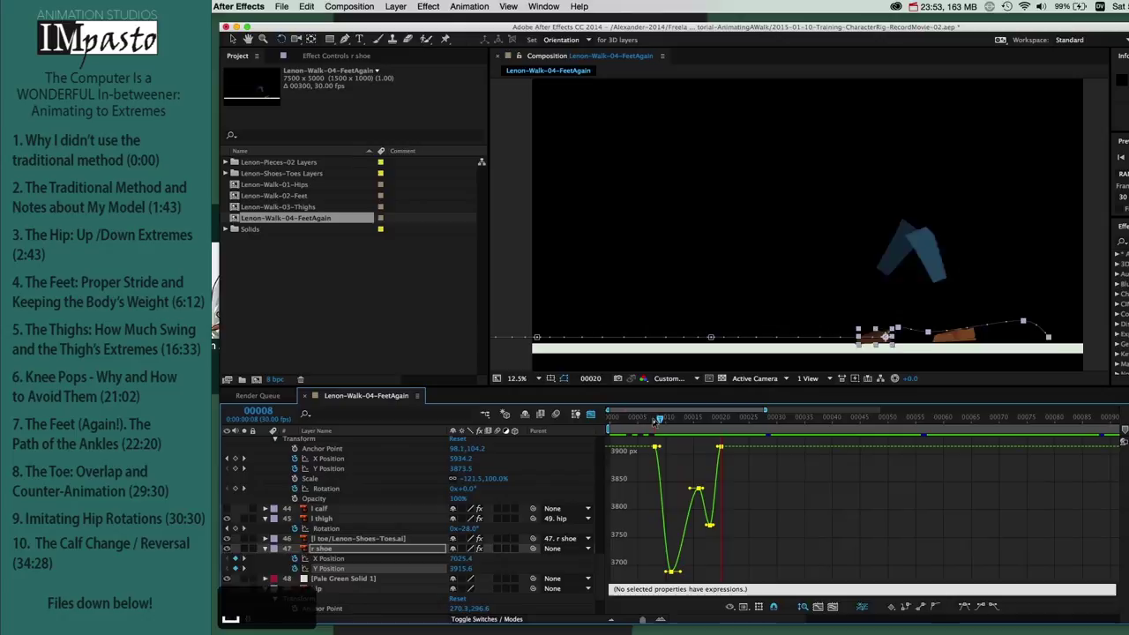
pyautogui.press('super+Left')
pyautogui.press('super+Left')
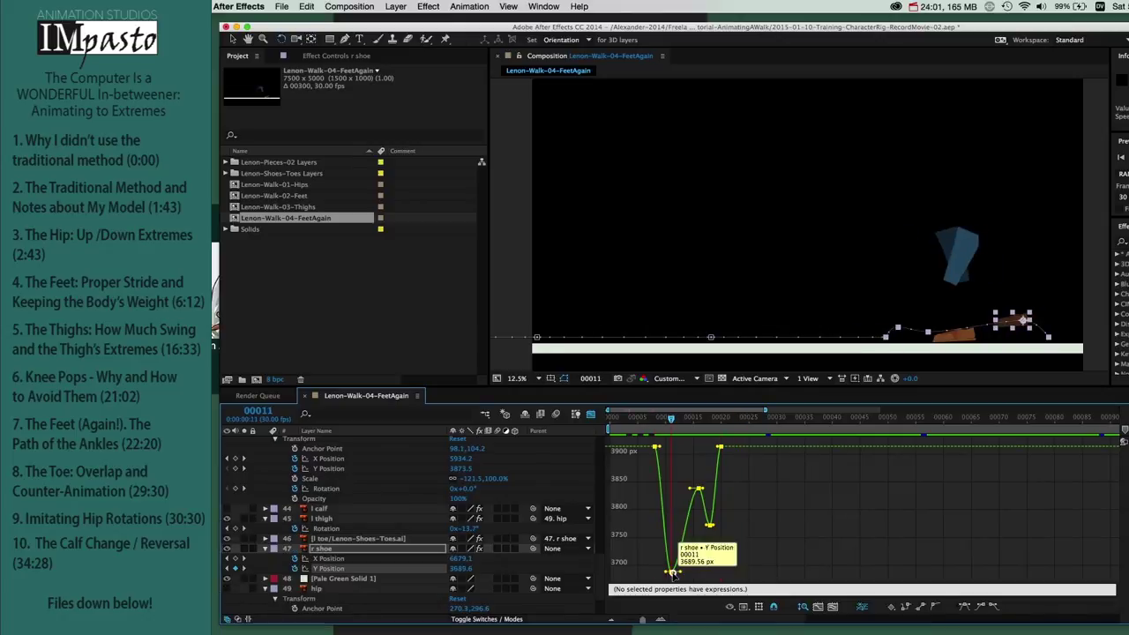
pyautogui.press('super+z')
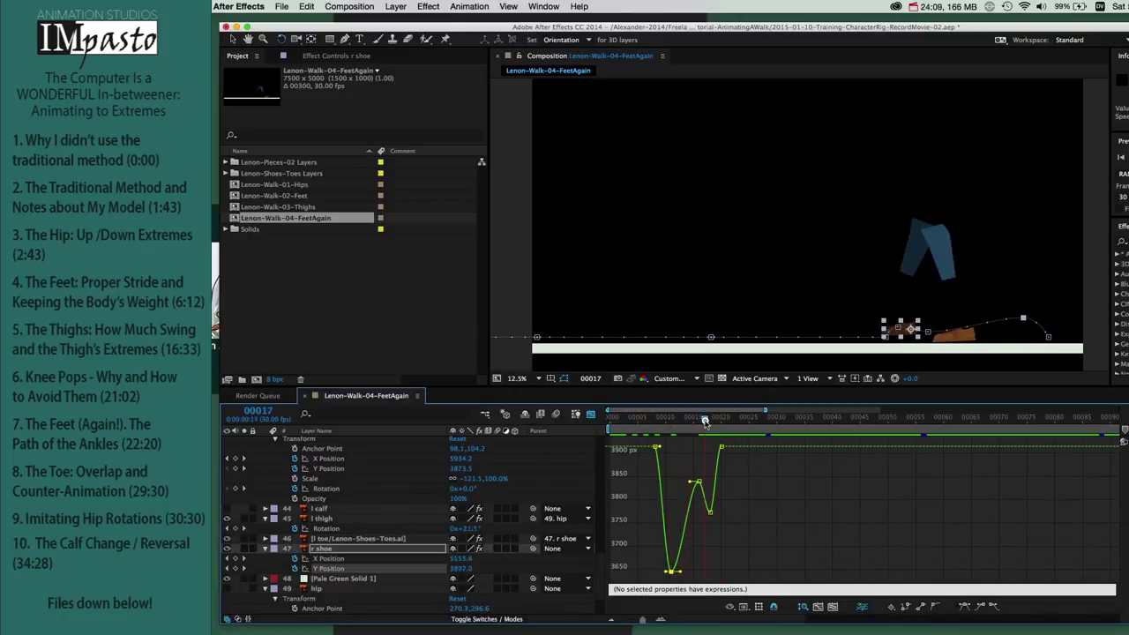
pyautogui.press('super+Right')
pyautogui.press('super+Left')
pyautogui.press('super+Left')
pyautogui.press('super+Left')
pyautogui.hotkey('alt', 'Left')
pyautogui.press('super+c')
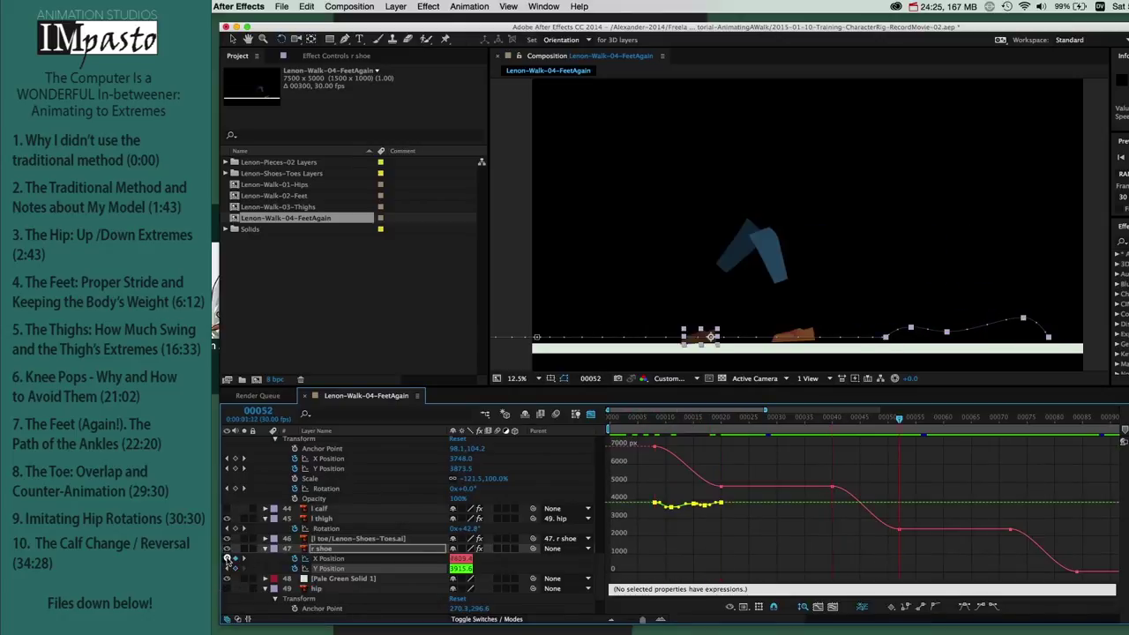
pyautogui.press('super+v')
pyautogui.scroll(-1, 300, 529)
# Step: Key r shoe Rotation from -115 heel strike rolling to 0, and paste it at later steps
pyautogui.click(296, 510)
pyautogui.click(296, 509)
pyautogui.press('super+Right')
pyautogui.press('super+Right')
pyautogui.click(719, 421)
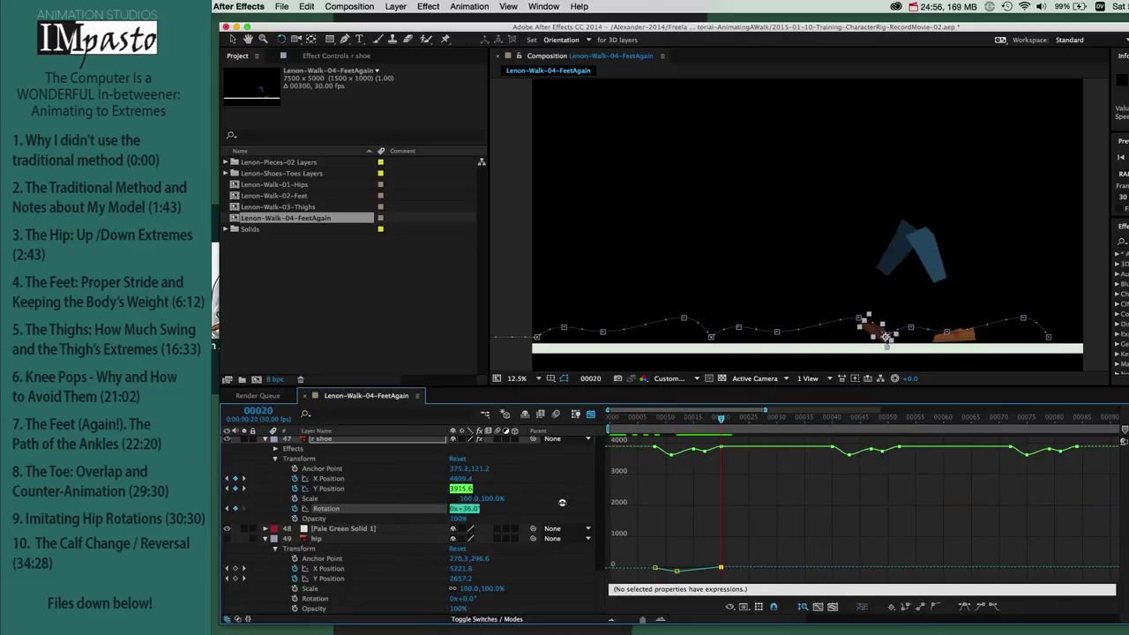
pyautogui.press('super+Right')
pyautogui.press('super+Right')
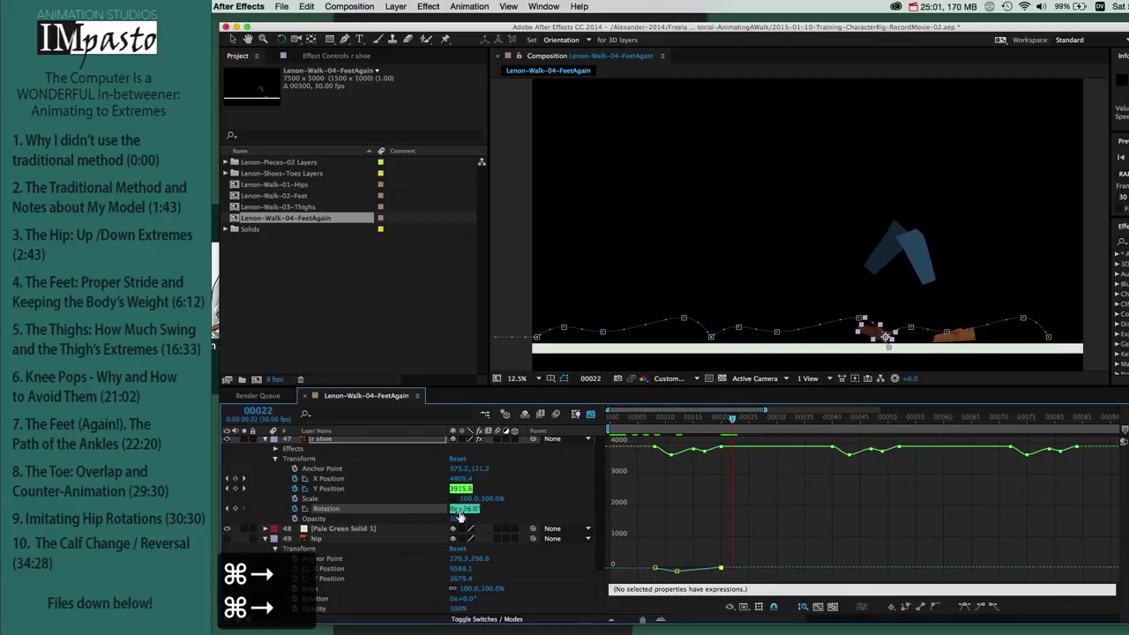
pyautogui.write('0')
pyautogui.press('Tab')
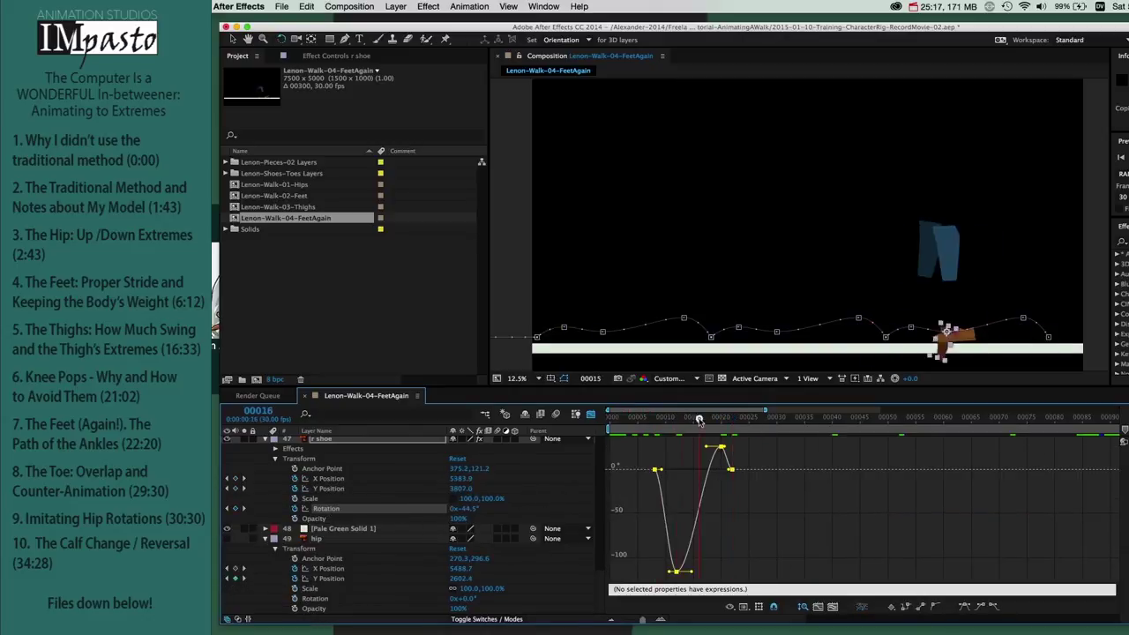
pyautogui.moveTo(719, 420); pyautogui.dragTo(692, 420)
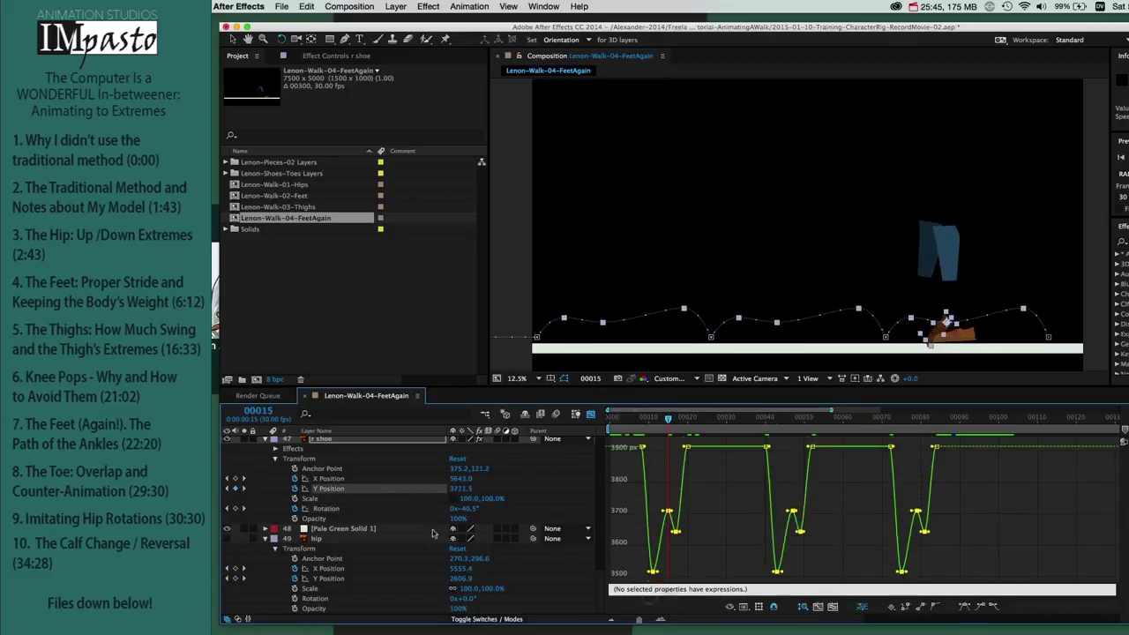
pyautogui.press('super+c')
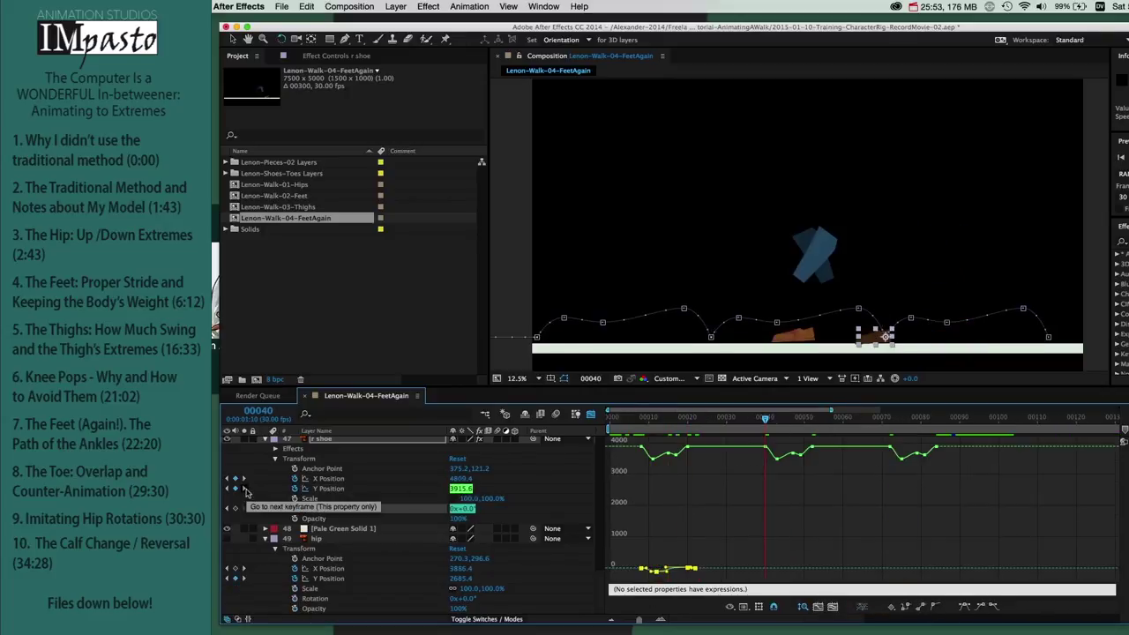
pyautogui.press('super+v')
pyautogui.press('super+v')
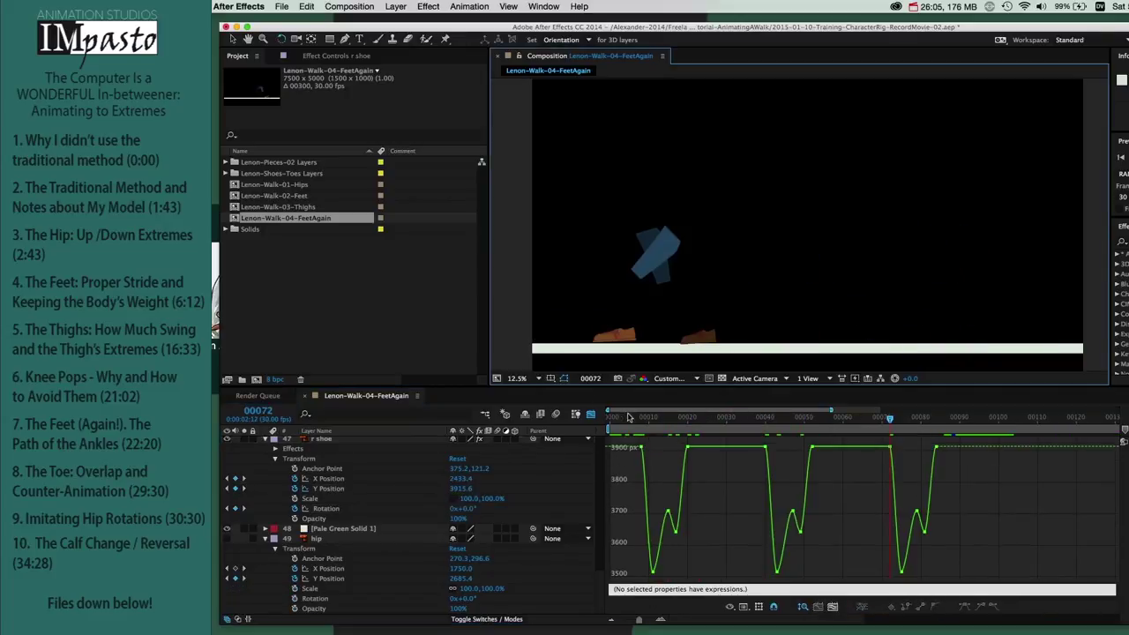
# Step: Render the Lenon-Walk-04-FeetAgain comp from the start of the walk
pyautogui.moveTo(633, 418); pyautogui.dragTo(605, 420)
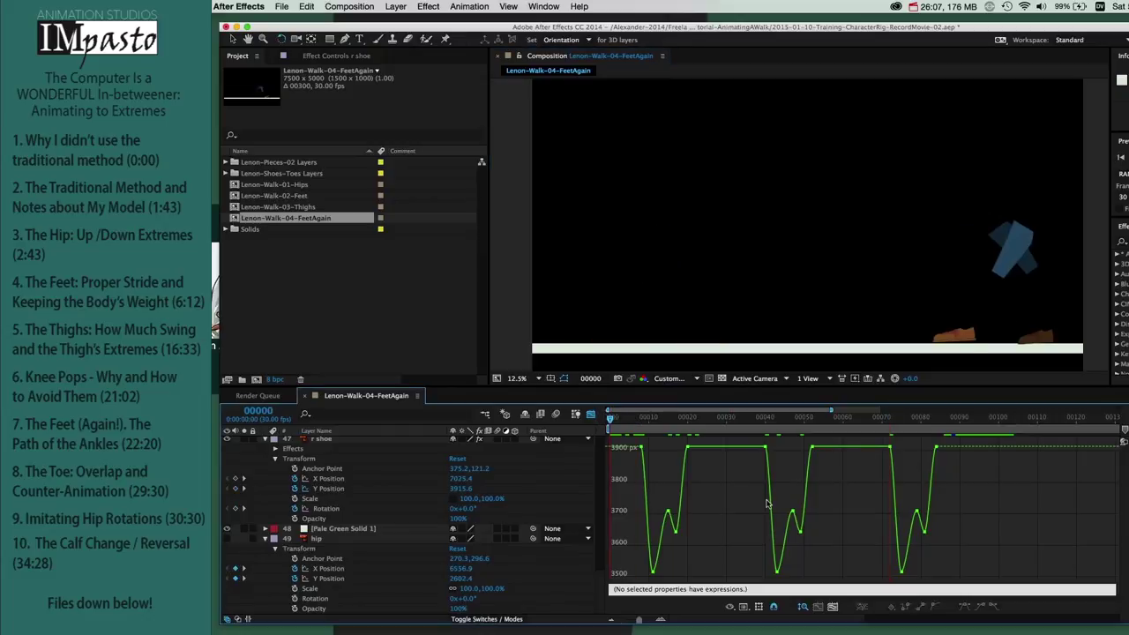
pyautogui.press('ctrl+super+m')
pyautogui.press('Return')
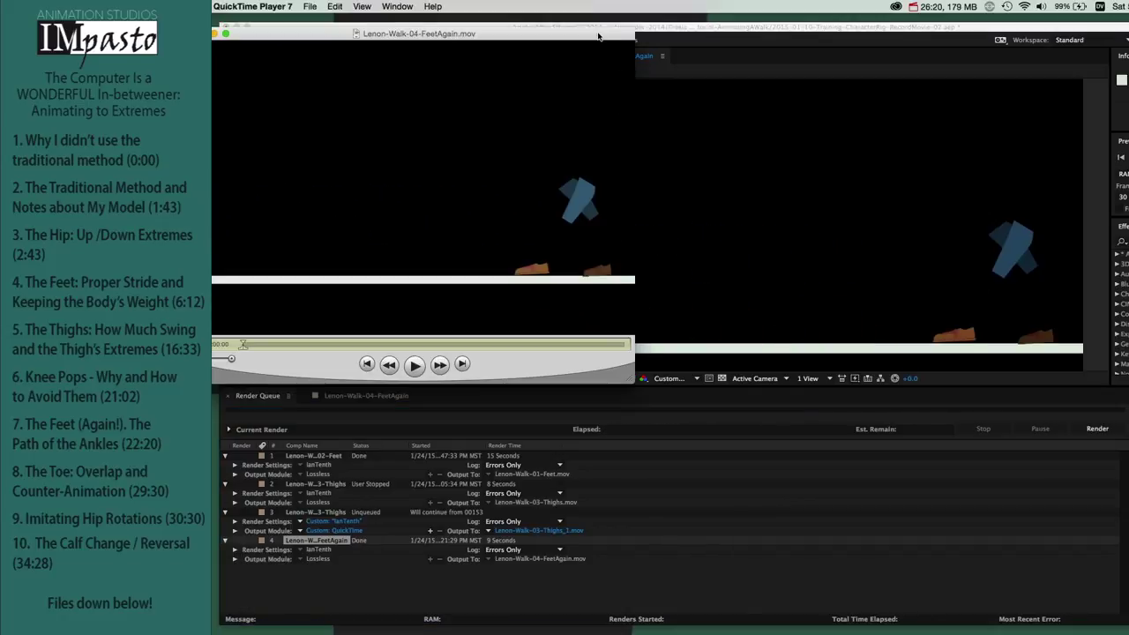
# Step: Play Lenon-Walk-04-FeetAgain.mov on loop in QuickTime Player 7, then close it
pyautogui.moveTo(598, 36); pyautogui.dragTo(674, 43)
pyautogui.press('space')
pyautogui.press('super+l')
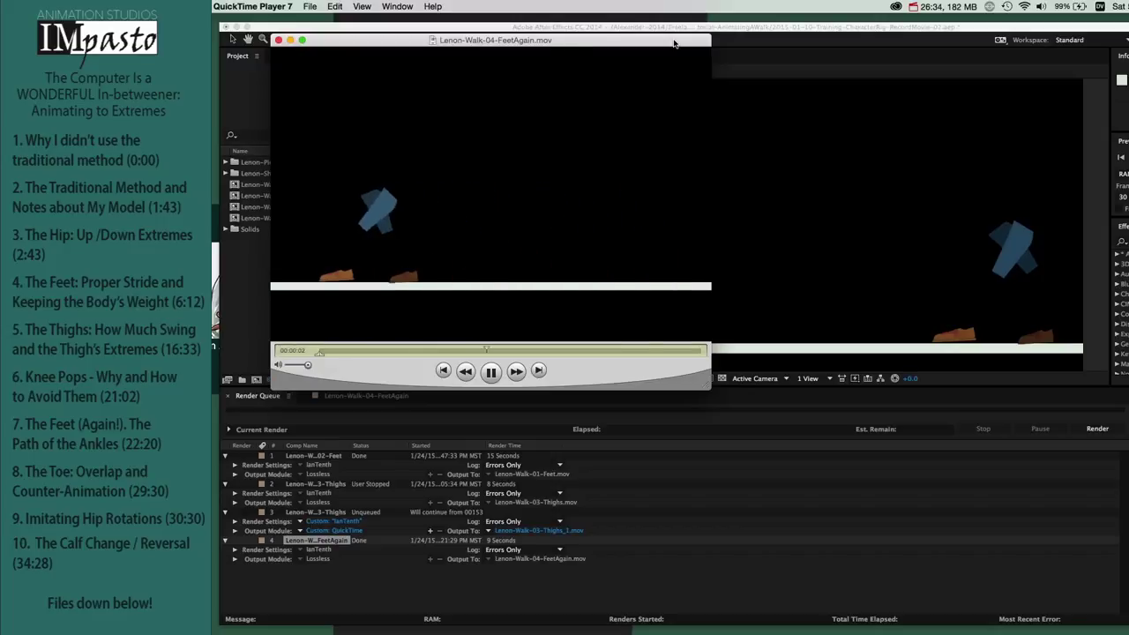
pyautogui.press('super+w')
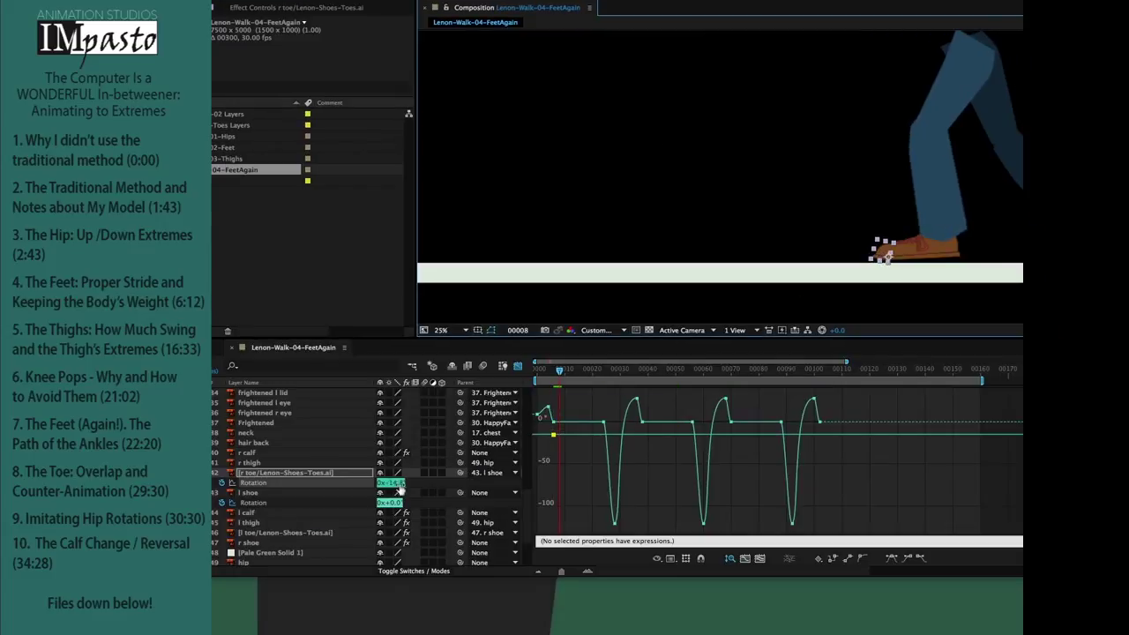
# Step: Play the walk, bend the toe to -43 degrees at frame 29, and select the toe Rotation keys
pyautogui.moveTo(559, 371); pyautogui.dragTo(533, 372)
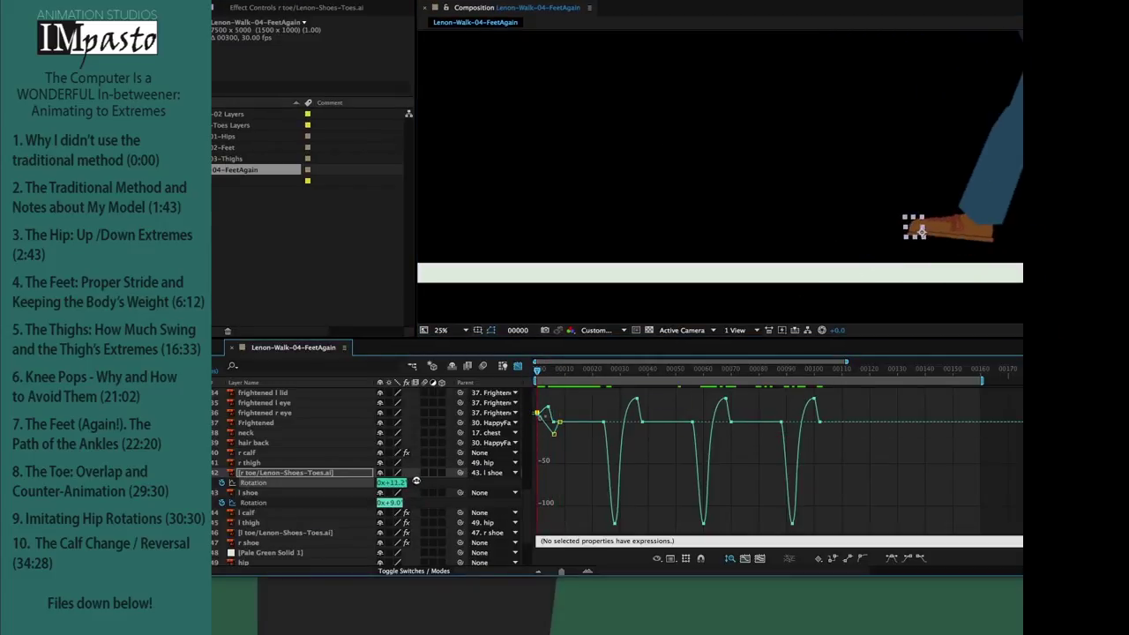
pyautogui.press('space')
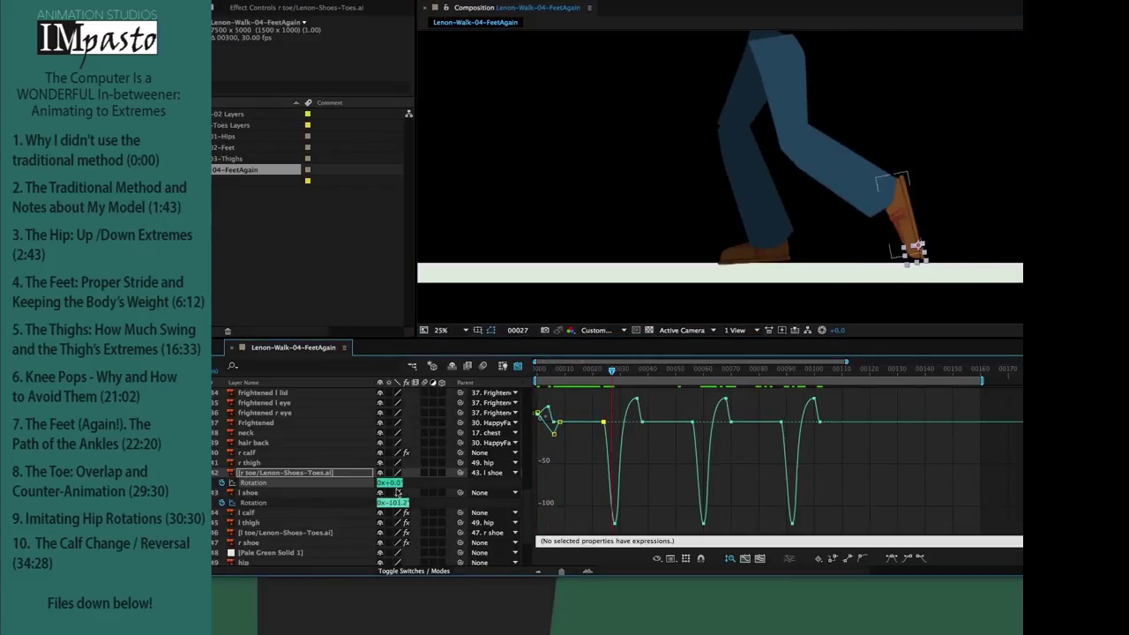
pyautogui.moveTo(395, 484); pyautogui.dragTo(350, 476)
pyautogui.hotkey('shift', 'pagedown')
pyautogui.press('pagedown')
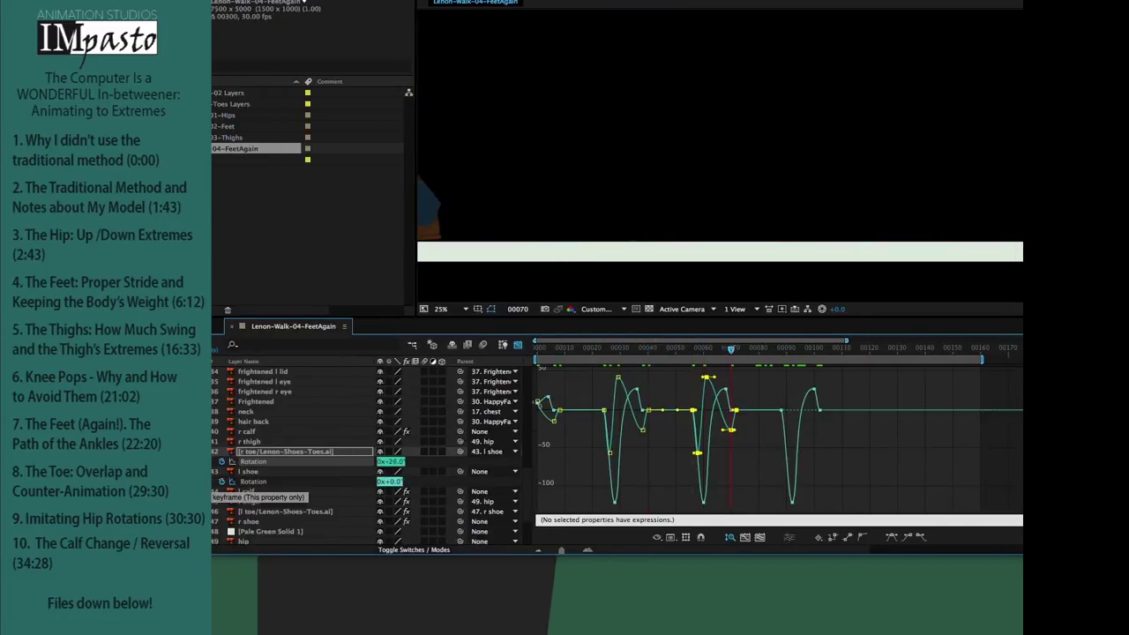
pyautogui.click(257, 463)
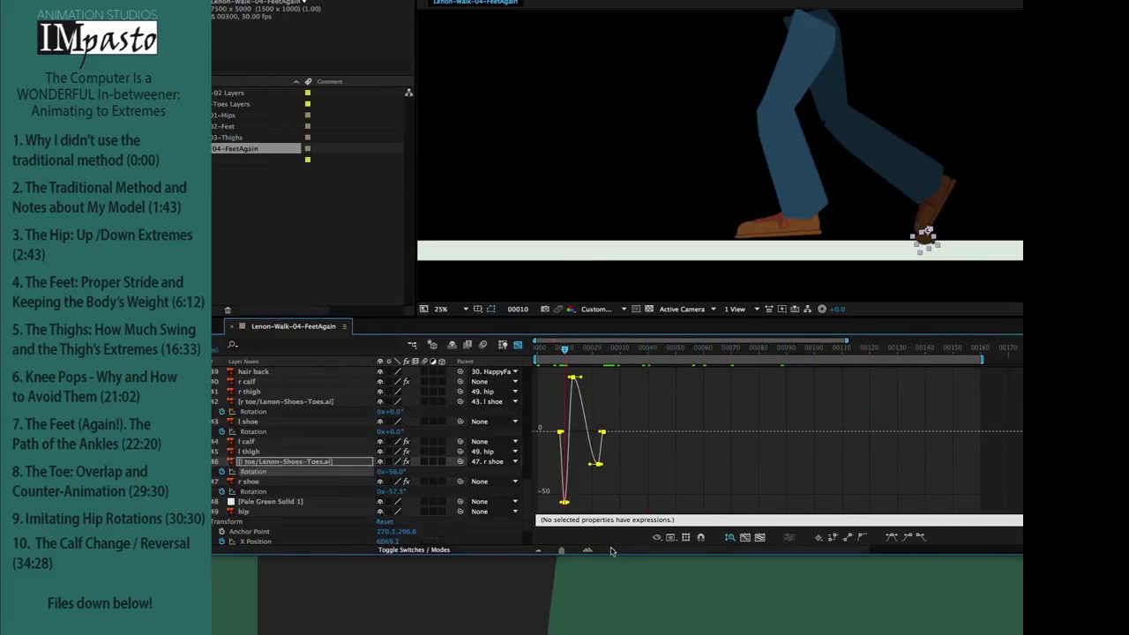
pyautogui.moveTo(552, 370); pyautogui.dragTo(609, 508)
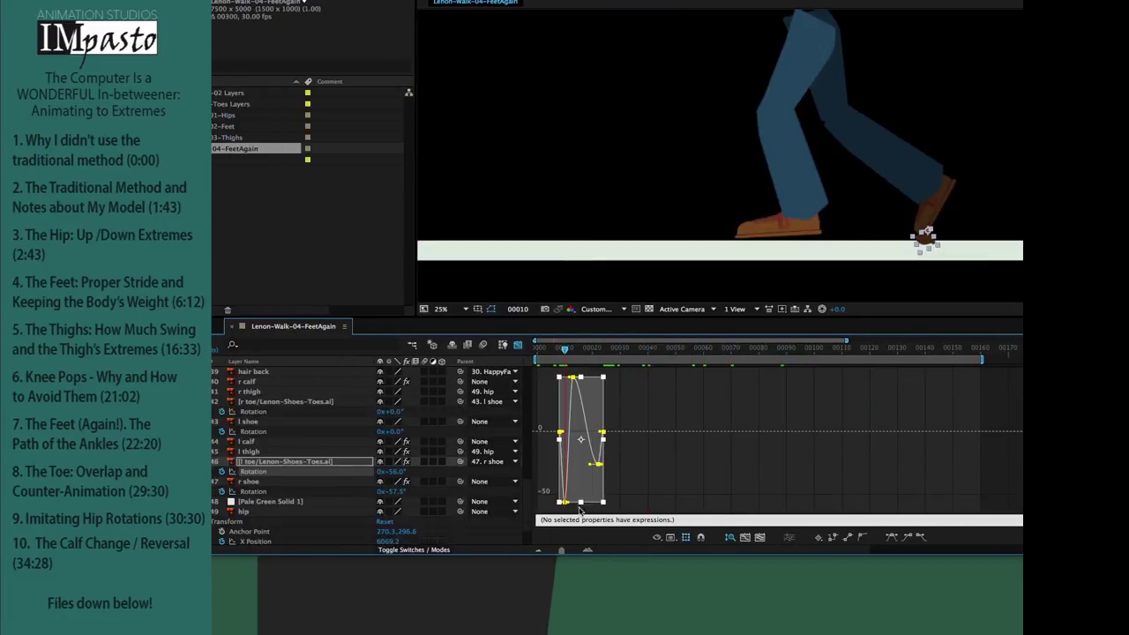
pyautogui.moveTo(565, 350); pyautogui.dragTo(556, 354)
# Step: Move to frame 24 and display the l and r shoe Rotation curves
pyautogui.scroll(5, 608, 380)
pyautogui.click(632, 351)
pyautogui.moveTo(632, 351); pyautogui.dragTo(707, 351)
pyautogui.keyDown('shift'); pyautogui.click(253, 492); pyautogui.keyUp('shift')
pyautogui.keyDown('shift'); pyautogui.click(234, 432); pyautogui.keyUp('shift')
pyautogui.keyDown('shift'); pyautogui.click(235, 491); pyautogui.keyUp('shift')
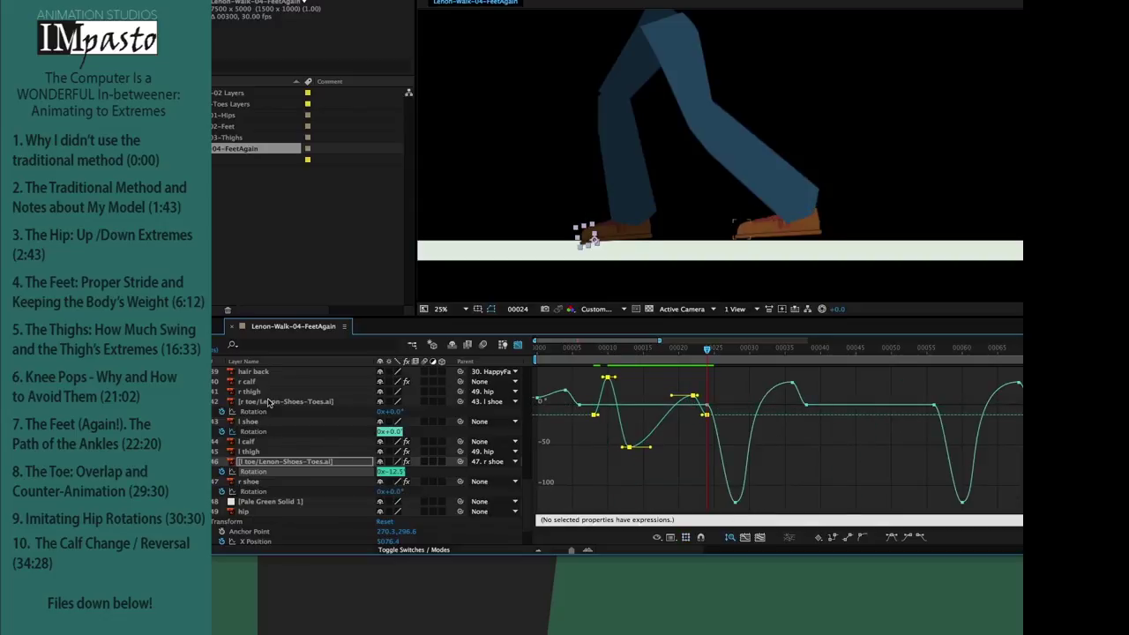
pyautogui.keyDown('shift'); pyautogui.click(253, 432); pyautogui.keyUp('shift')
# Step: Paste the copied rotation keys at frame 40 and a third set at frame 72
pyautogui.keyDown('shift'); pyautogui.click(253, 491); pyautogui.keyUp('shift')
pyautogui.press('k')
pyautogui.hotkey('ctrl', 'v')
pyautogui.press('-')
pyautogui.press('k')
pyautogui.hotkey('ctrl', 'v')
pyautogui.press(',')
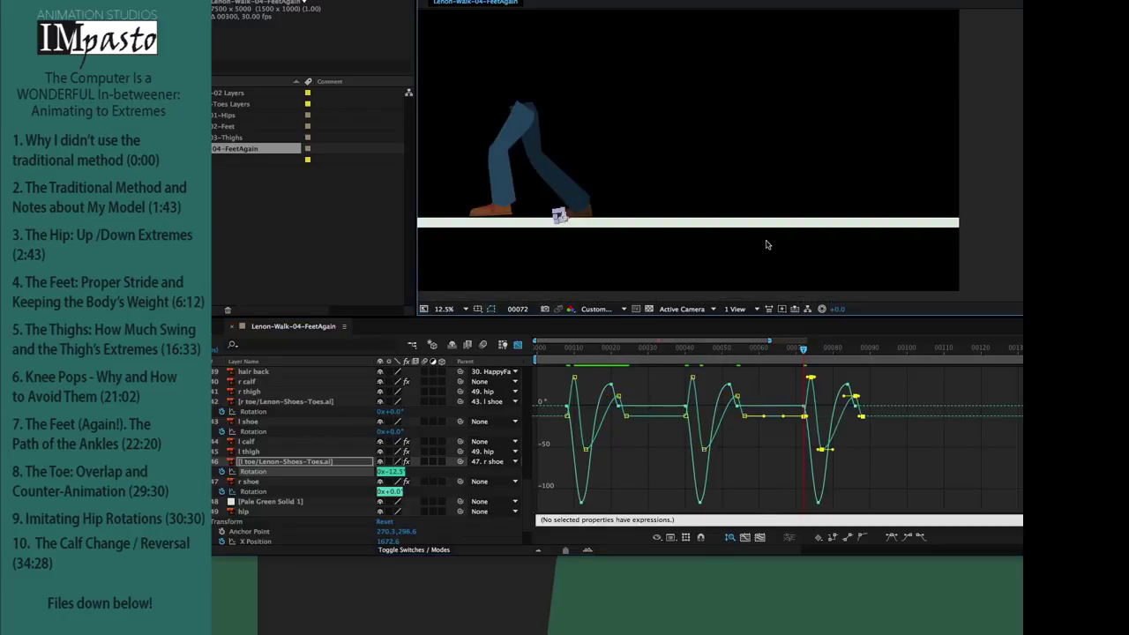
# Step: Turn on l calf and r calf visibility and add the FeetAgain comp to the Render Queue
pyautogui.press('super+w')
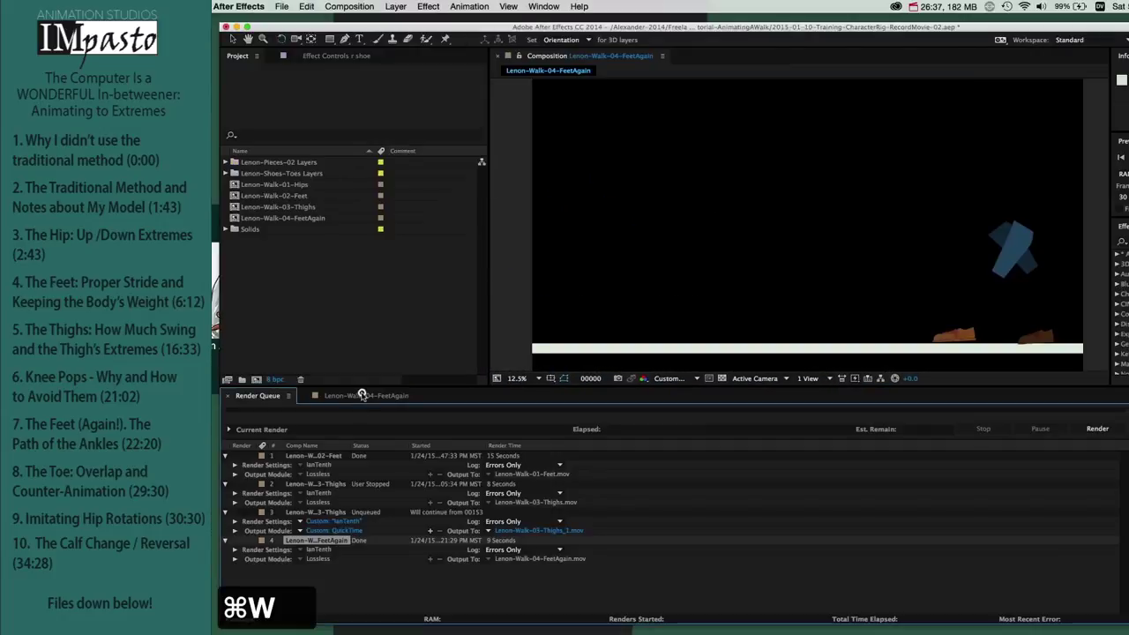
pyautogui.click(361, 395)
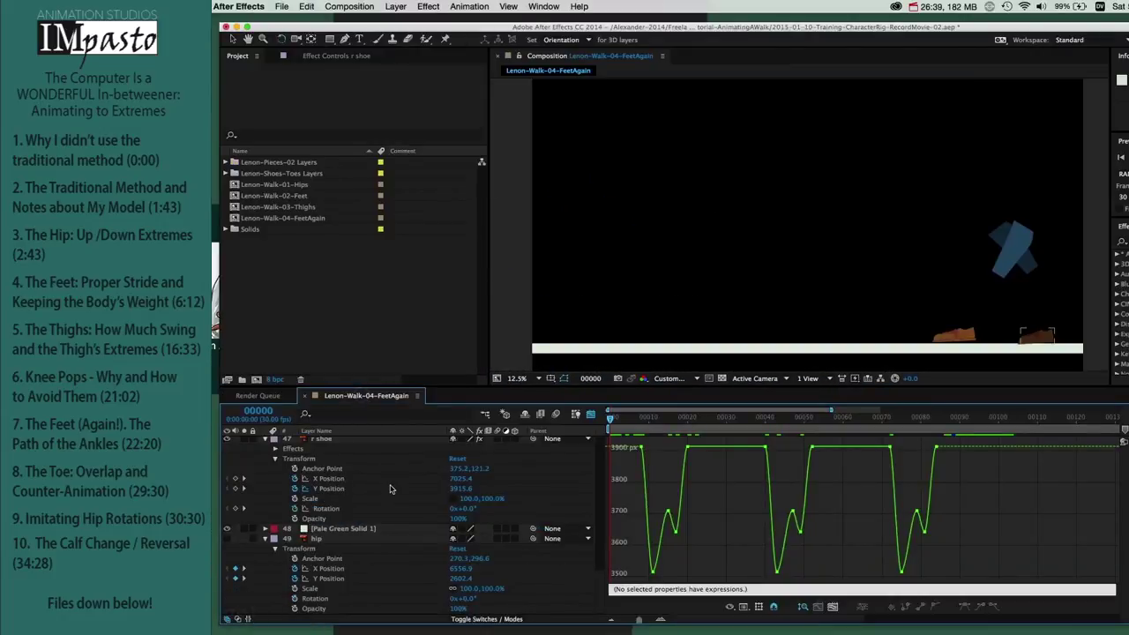
pyautogui.scroll(5, 391, 488)
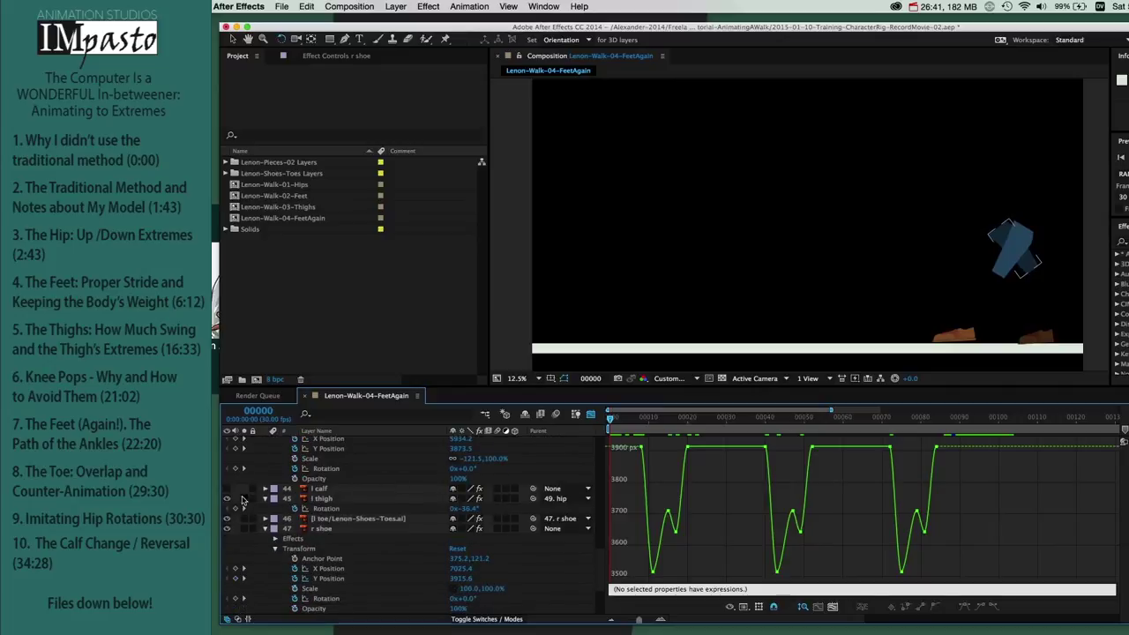
pyautogui.click(227, 487)
pyautogui.scroll(2, 361, 488)
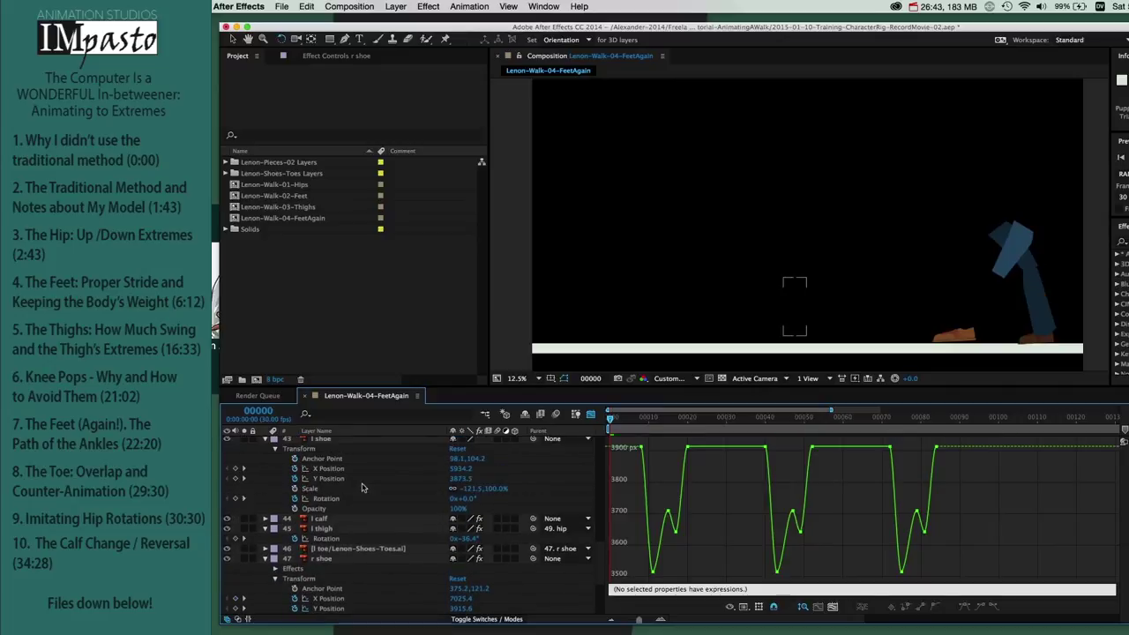
pyautogui.scroll(3, 361, 488)
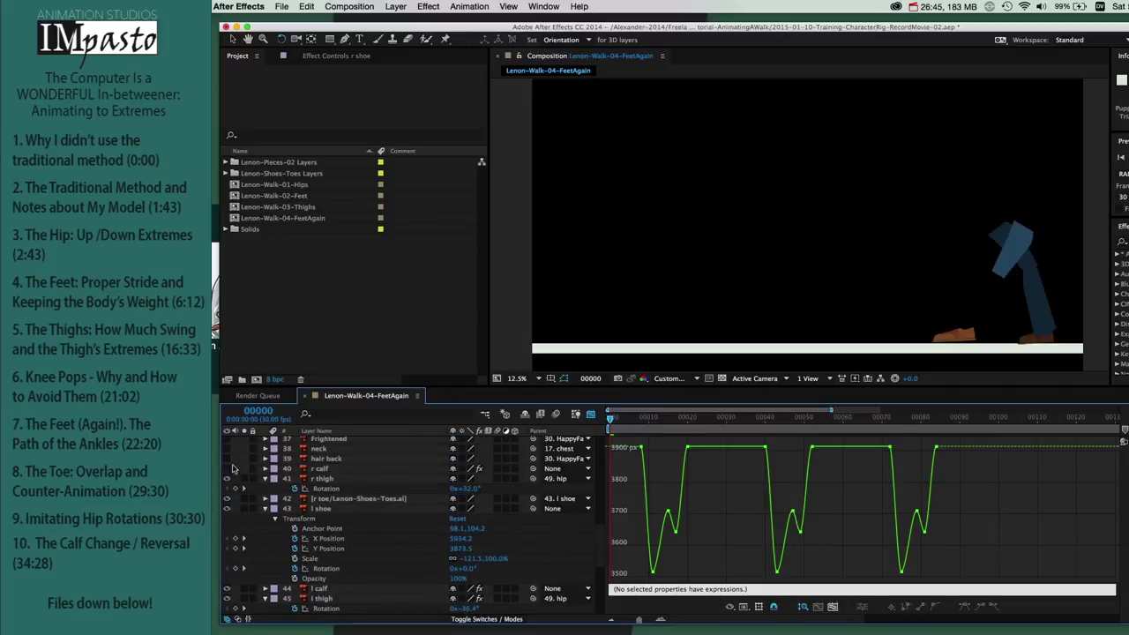
pyautogui.click(227, 469)
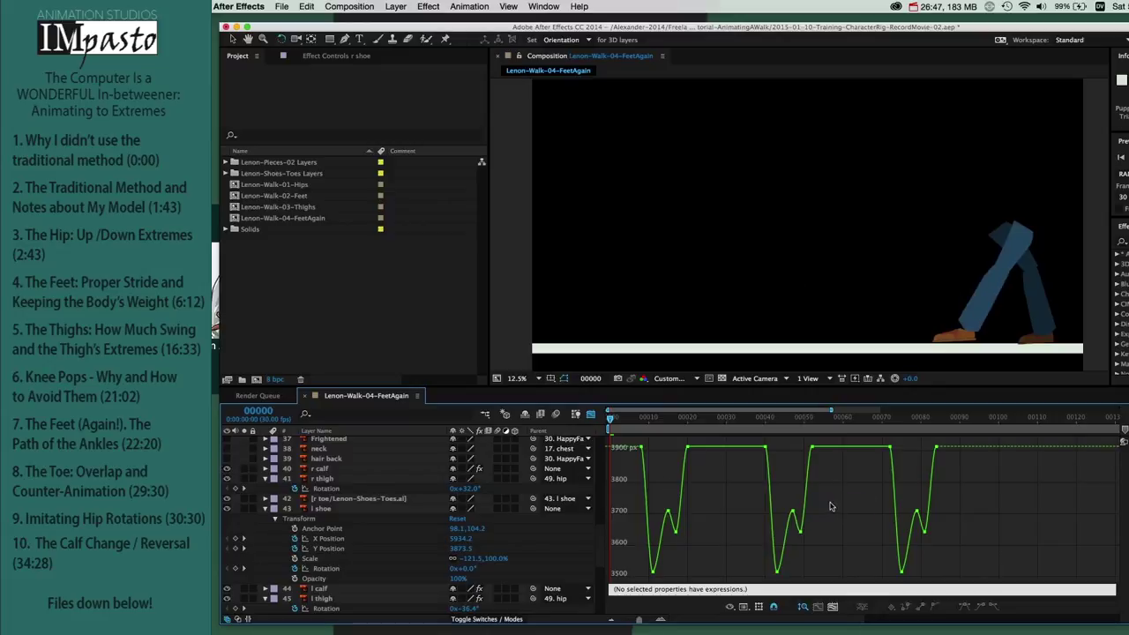
pyautogui.press('ctrl+super+m')
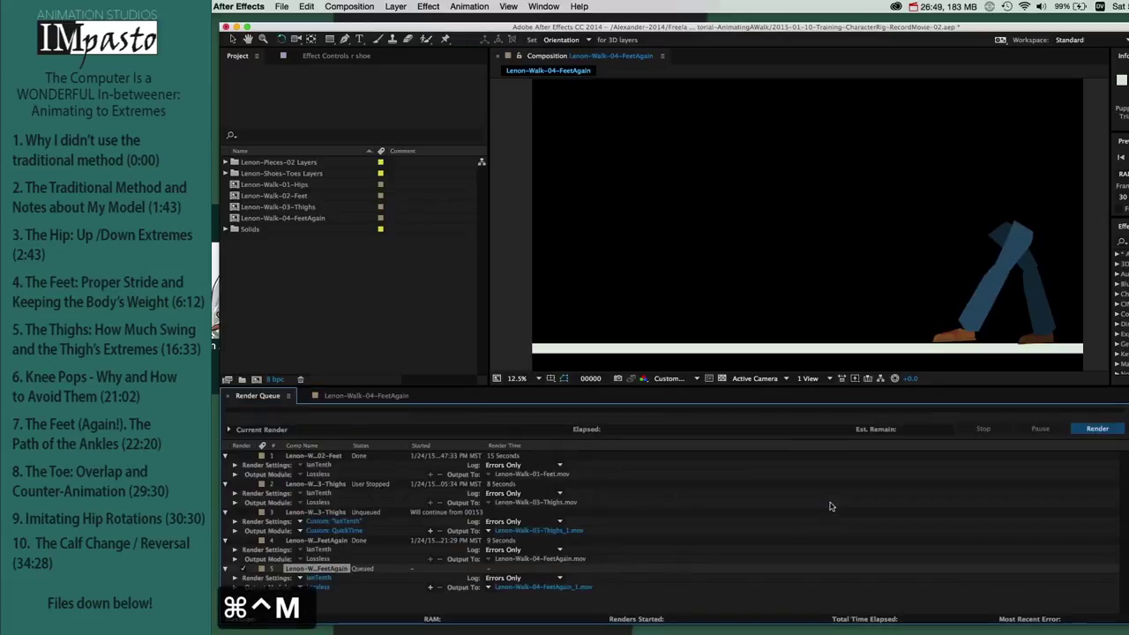
# Step: Render the queued comp and loop Lenon-Walk-04-FeetAgain_1.mov in QuickTime Player 7
pyautogui.press('Return')
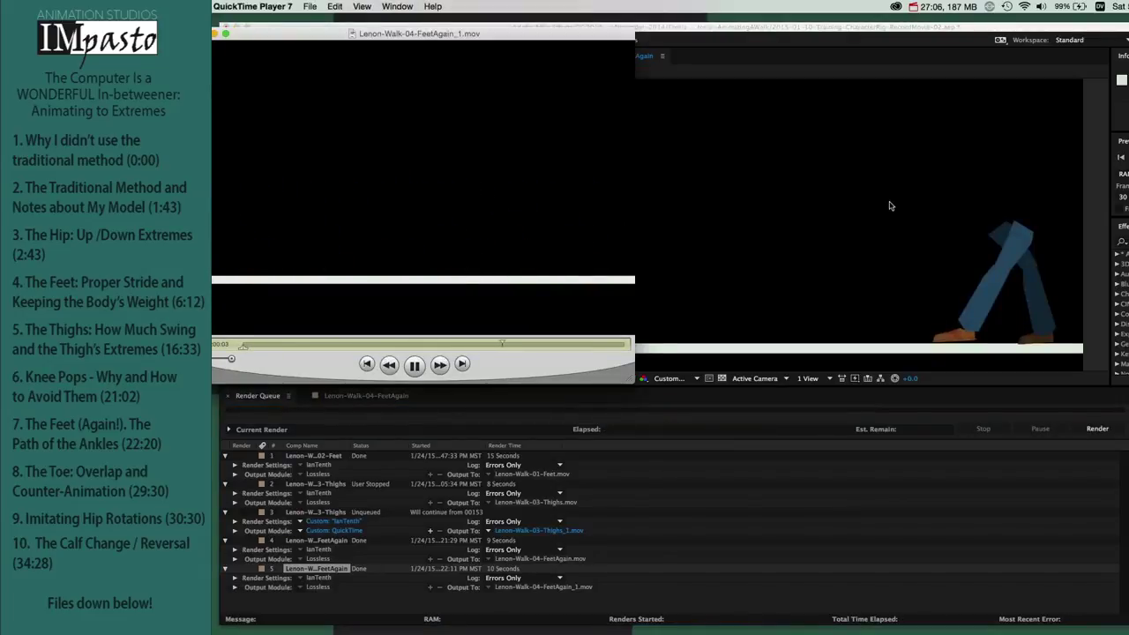
pyautogui.press('super+l')
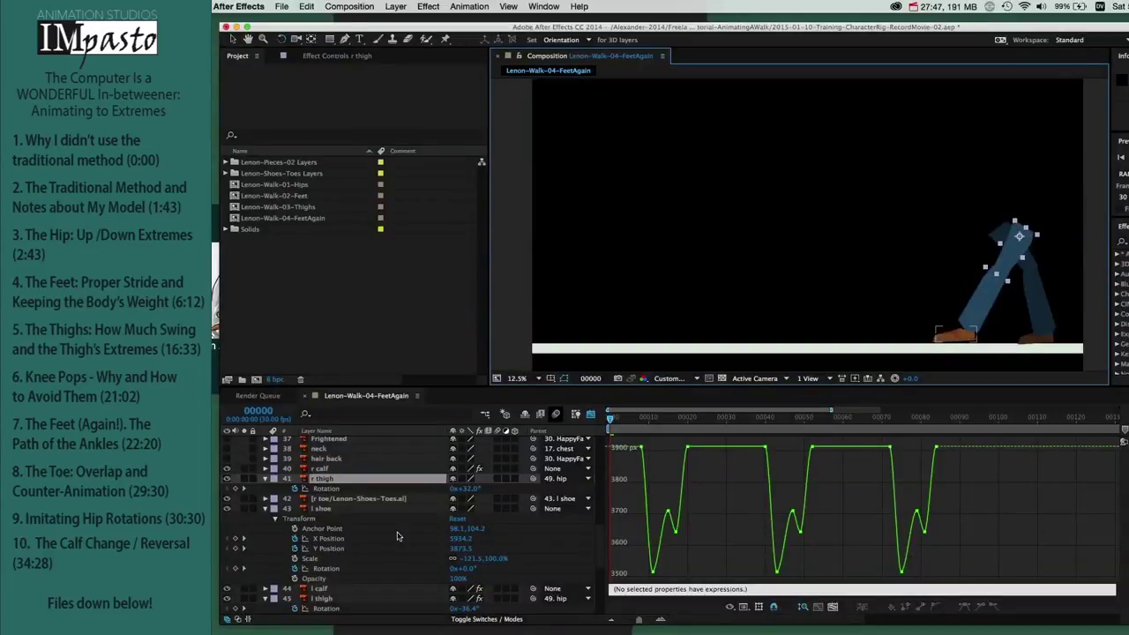
# Step: Select the r thigh layer and apply Separate Dimensions to its Position
pyautogui.scroll(-5, 392, 542)
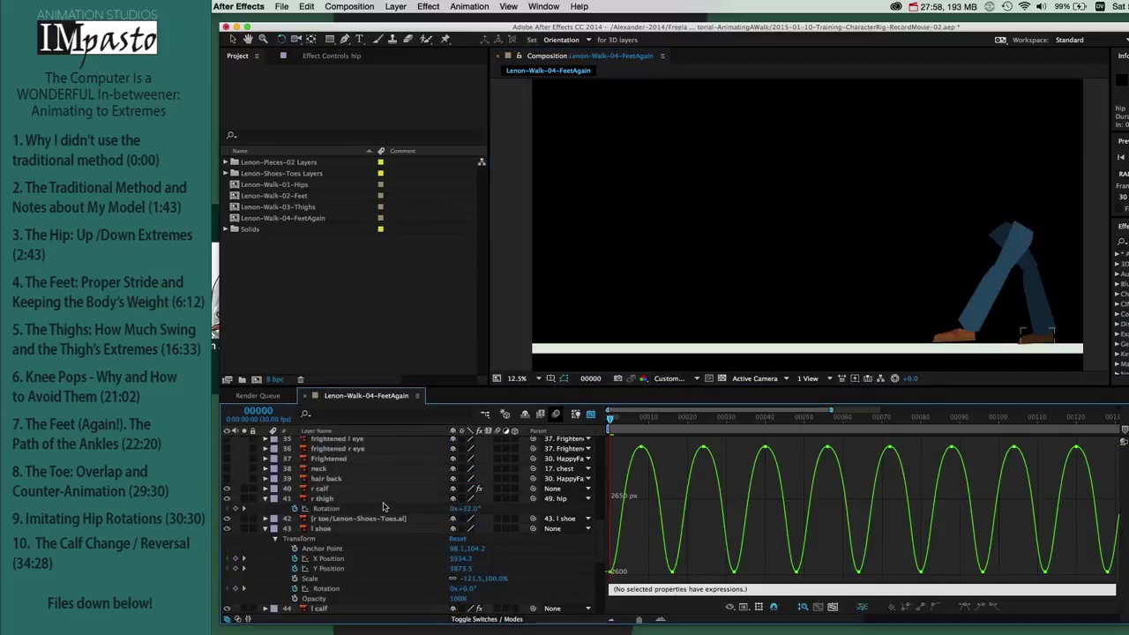
pyautogui.press('v')
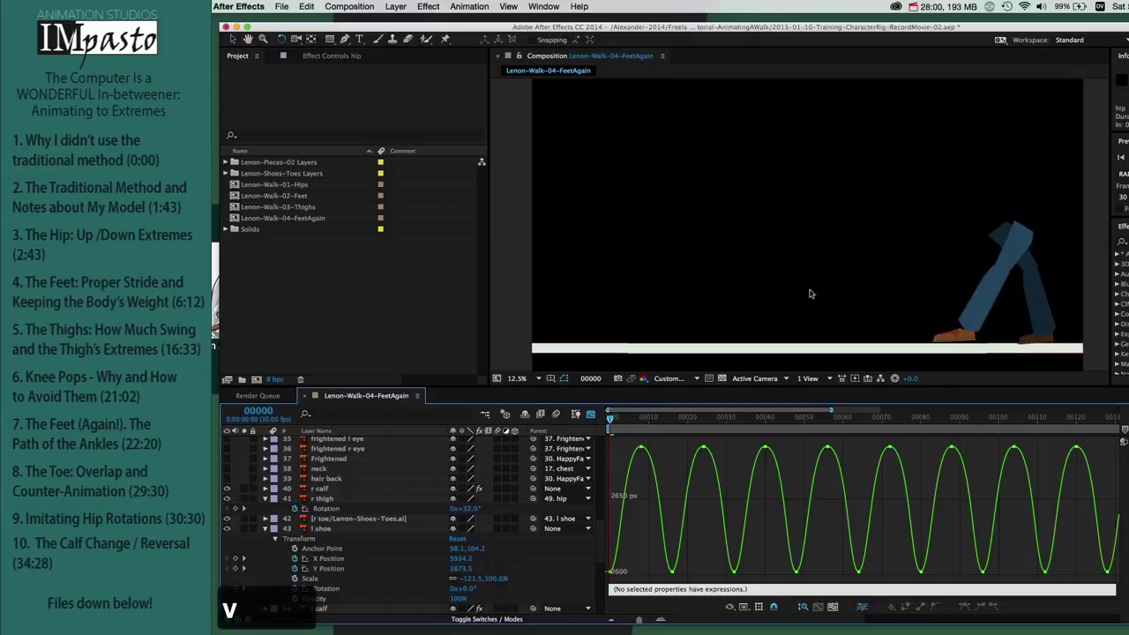
pyautogui.click(1023, 236)
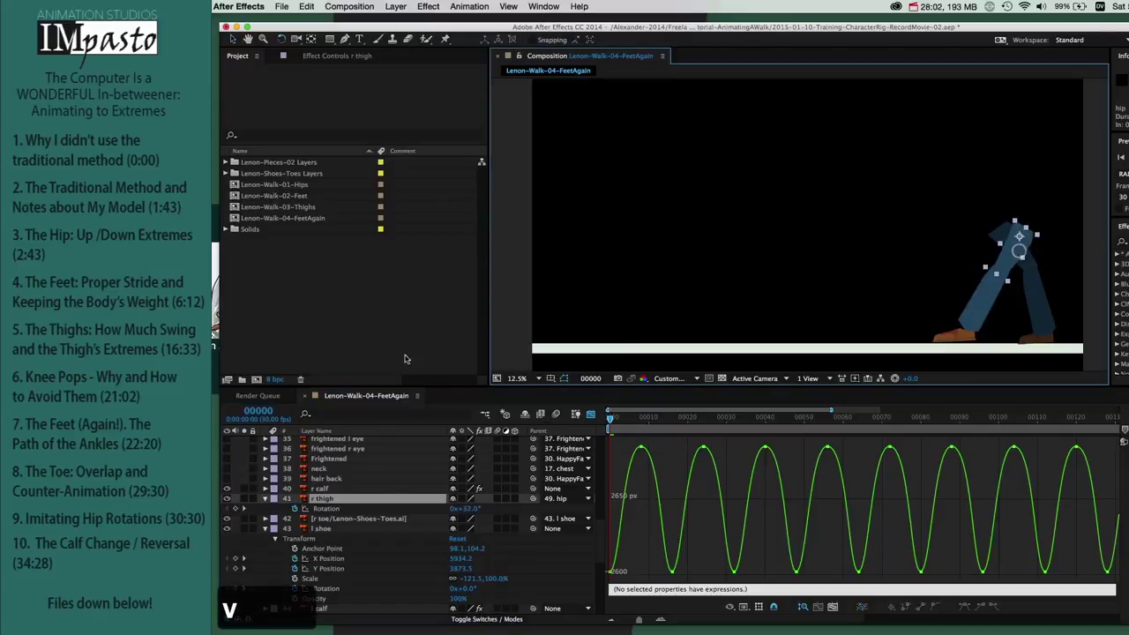
pyautogui.scroll(-3, 382, 469)
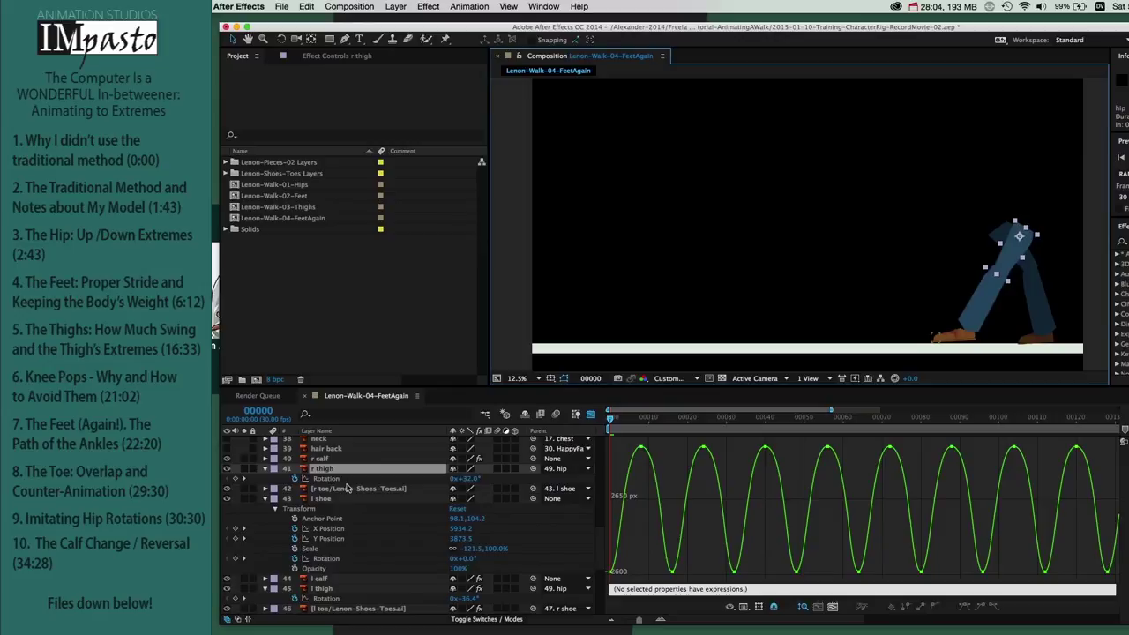
pyautogui.press('p')
pyautogui.click(318, 479)
pyautogui.rightClick(318, 479)
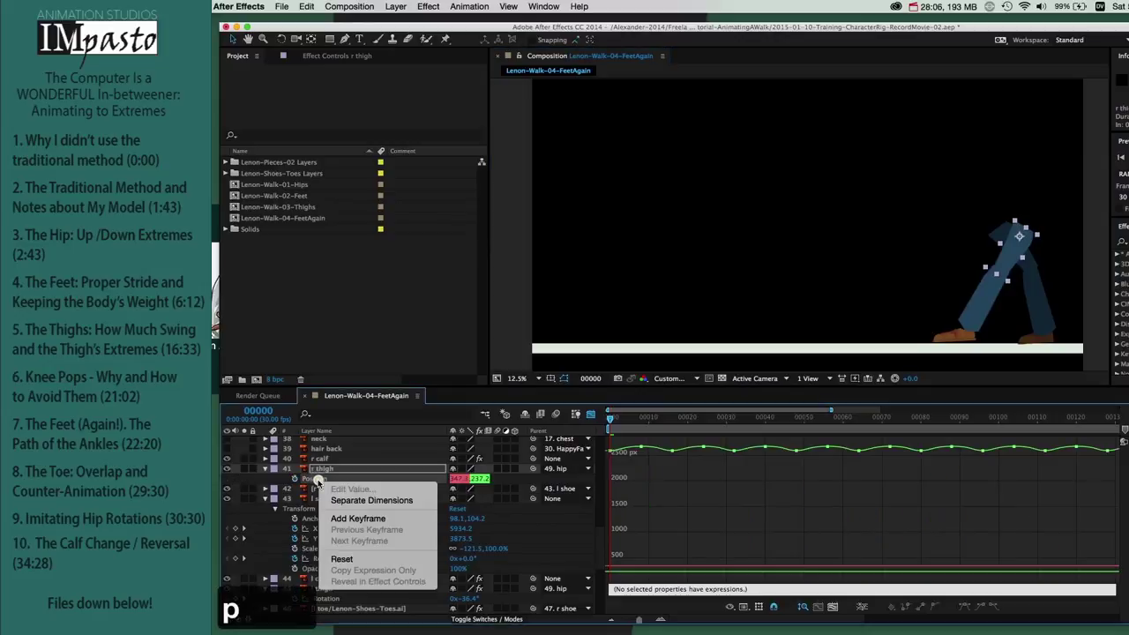
pyautogui.click(353, 501)
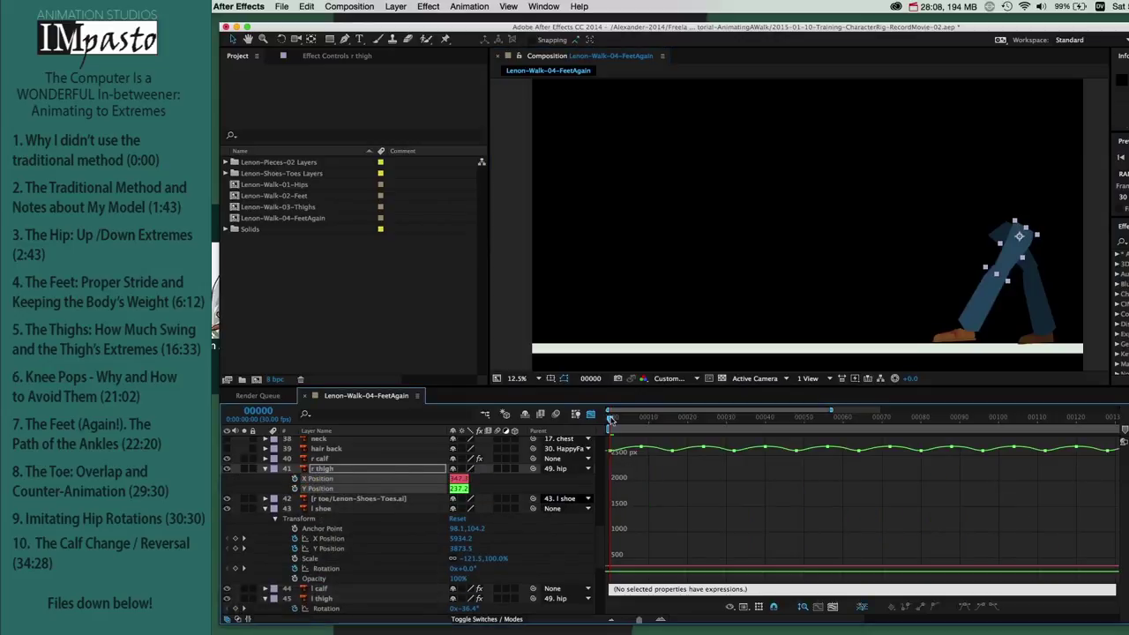
# Step: At frame 8, set the r thigh X Position to 176.3
pyautogui.moveTo(610, 420); pyautogui.dragTo(641, 419)
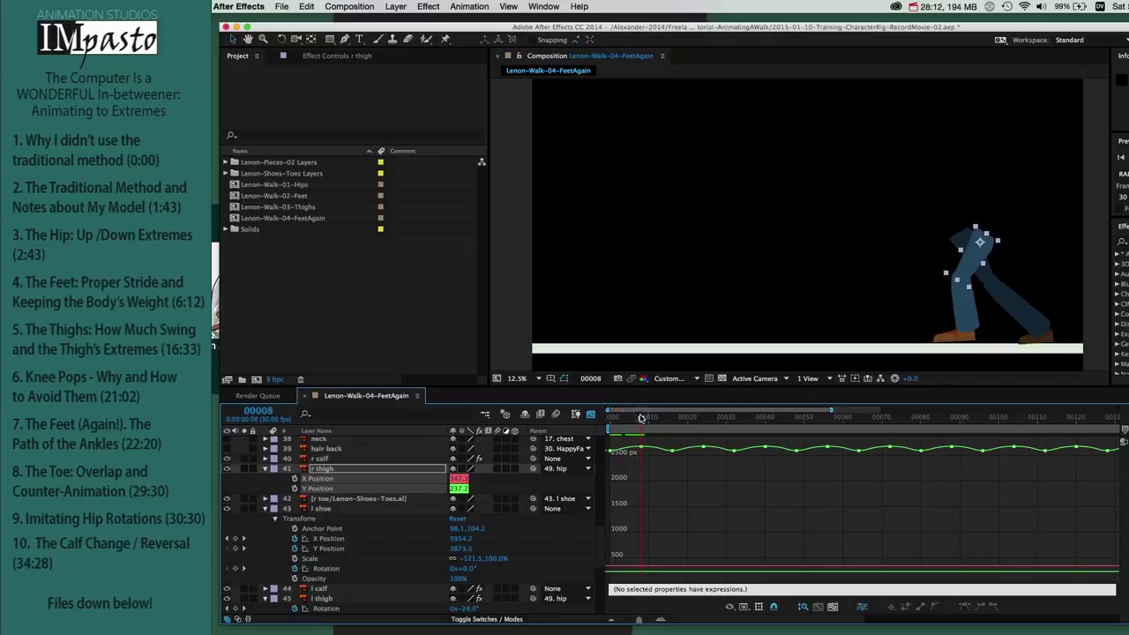
pyautogui.click(405, 536)
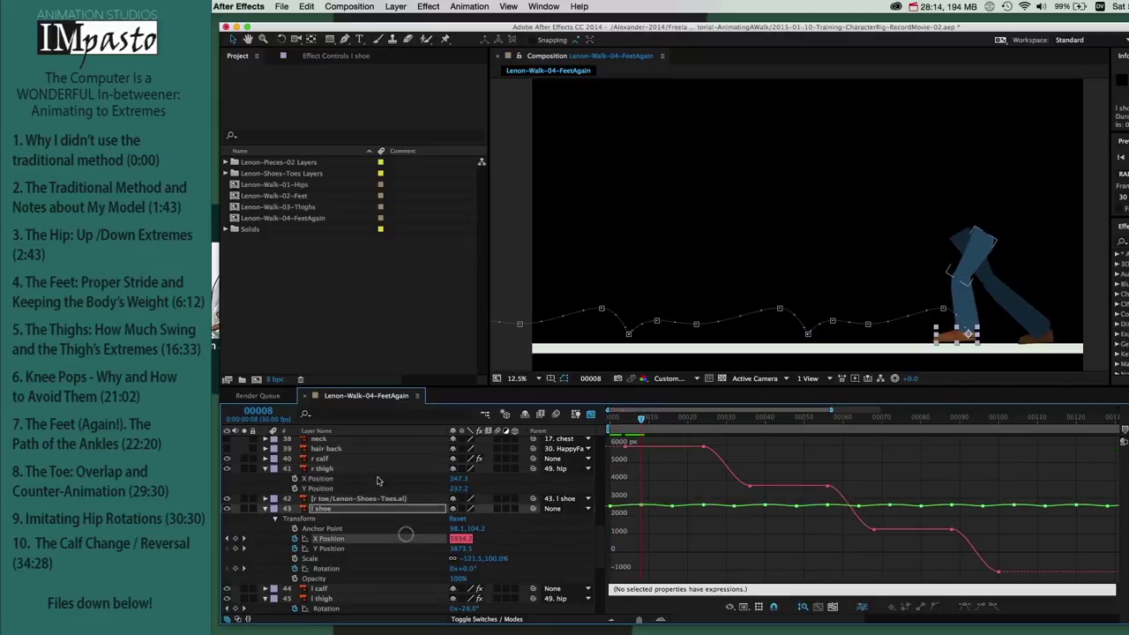
pyautogui.click(377, 479)
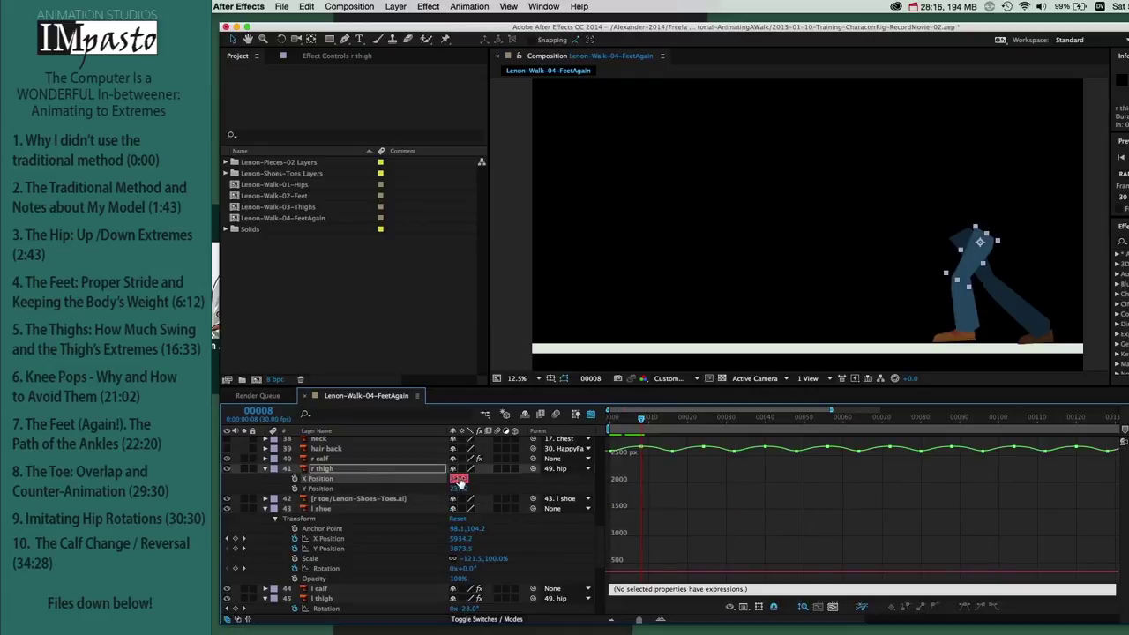
pyautogui.moveTo(459, 477); pyautogui.dragTo(394, 475)
# Step: Key r thigh X Position at frame 8, then shift it right at 24, left at 40, right at 56
pyautogui.click(295, 479)
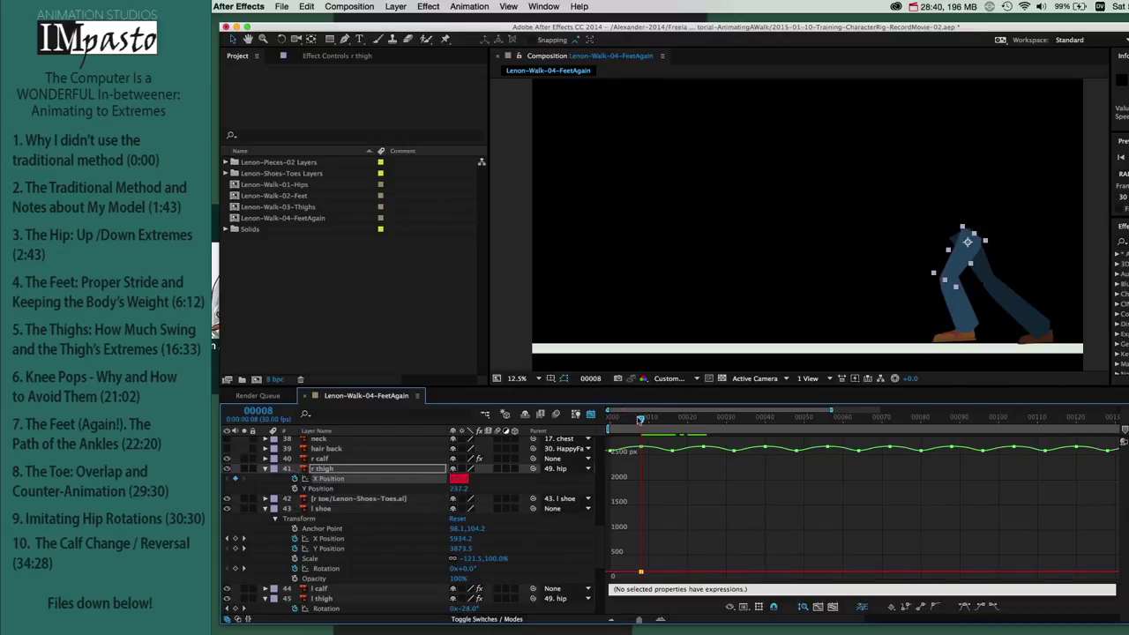
pyautogui.moveTo(640, 420); pyautogui.dragTo(701, 422)
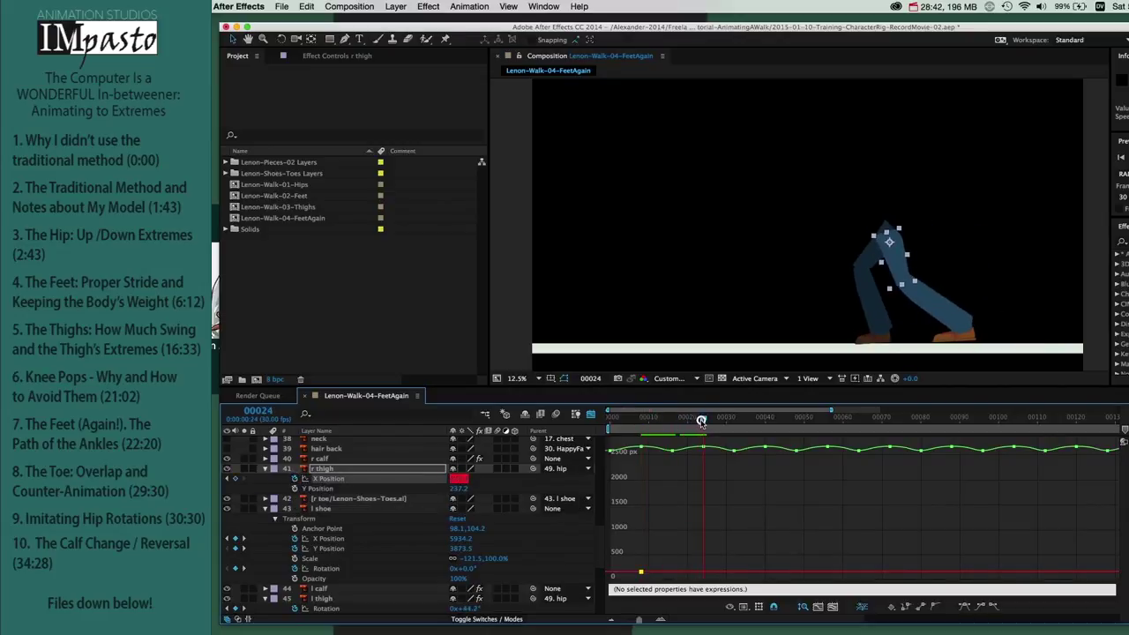
pyautogui.moveTo(456, 477); pyautogui.dragTo(485, 476)
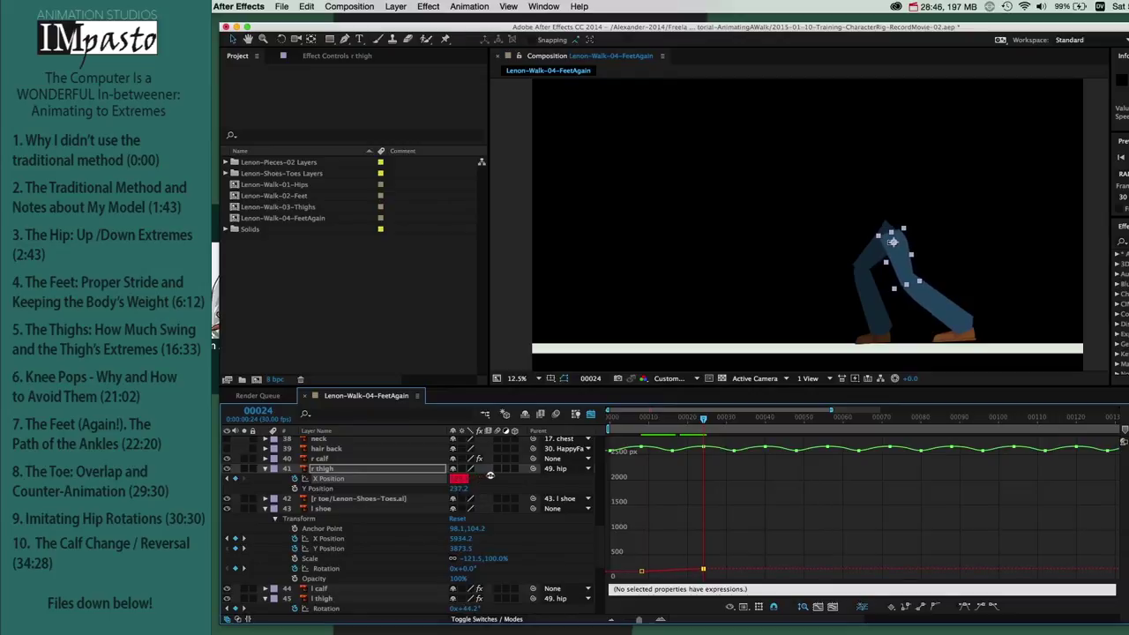
pyautogui.moveTo(704, 420); pyautogui.dragTo(765, 415)
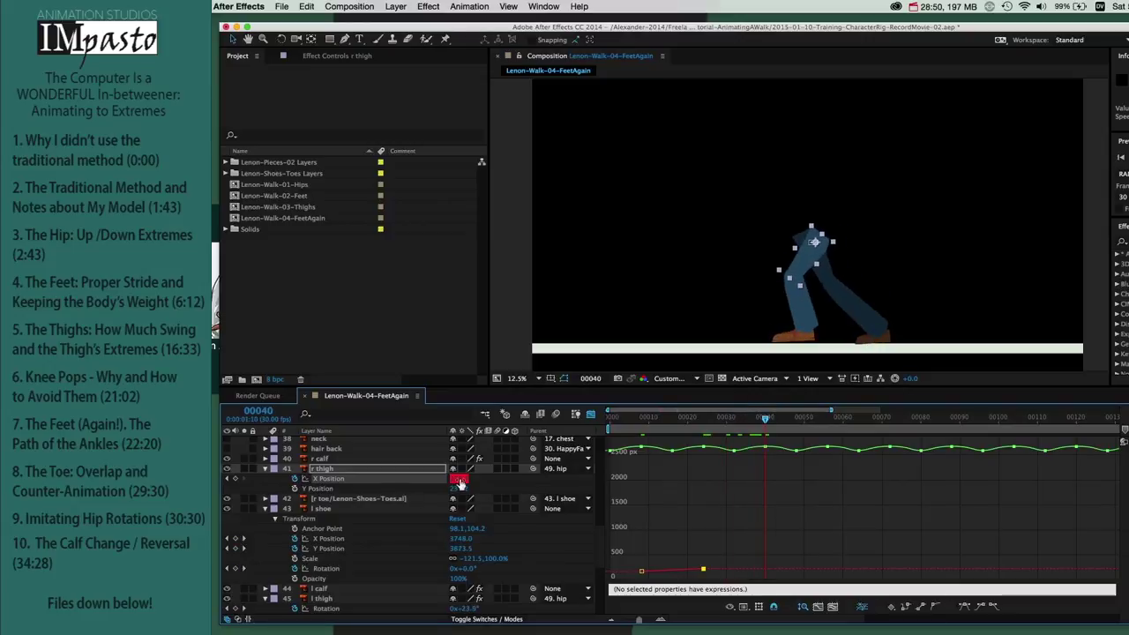
pyautogui.moveTo(459, 478); pyautogui.dragTo(408, 475)
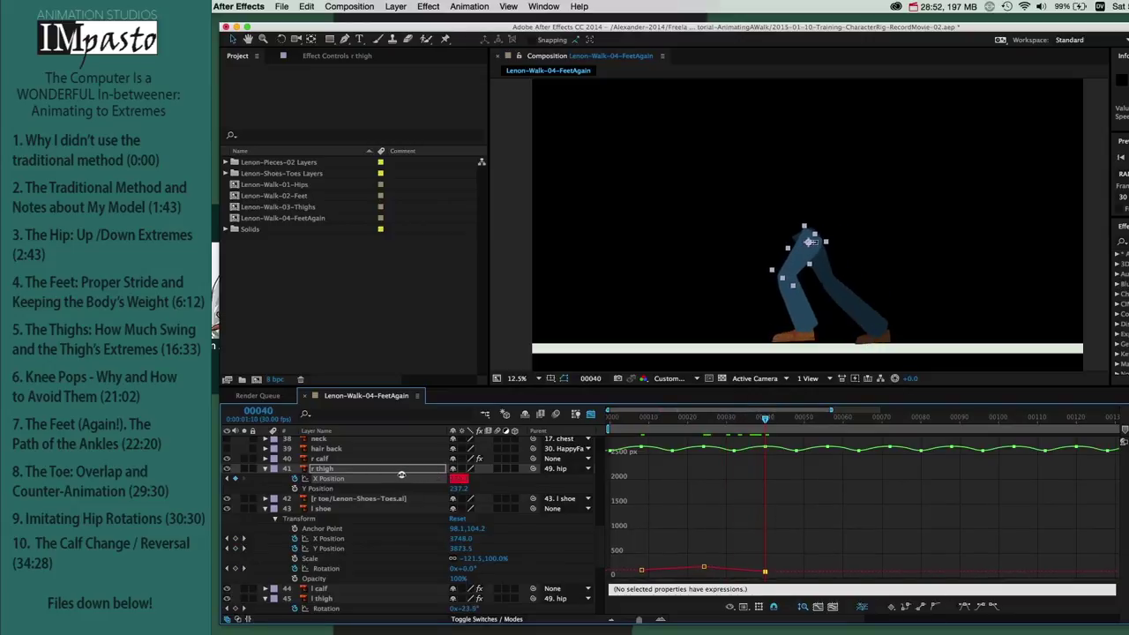
pyautogui.moveTo(764, 421); pyautogui.dragTo(828, 418)
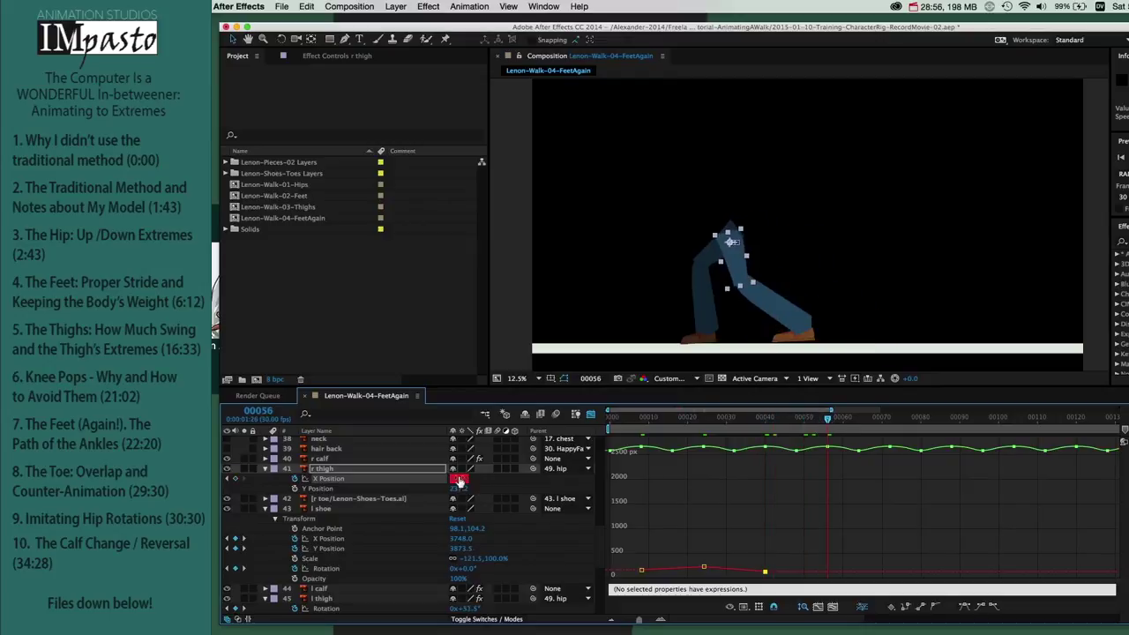
pyautogui.moveTo(459, 478); pyautogui.dragTo(492, 478)
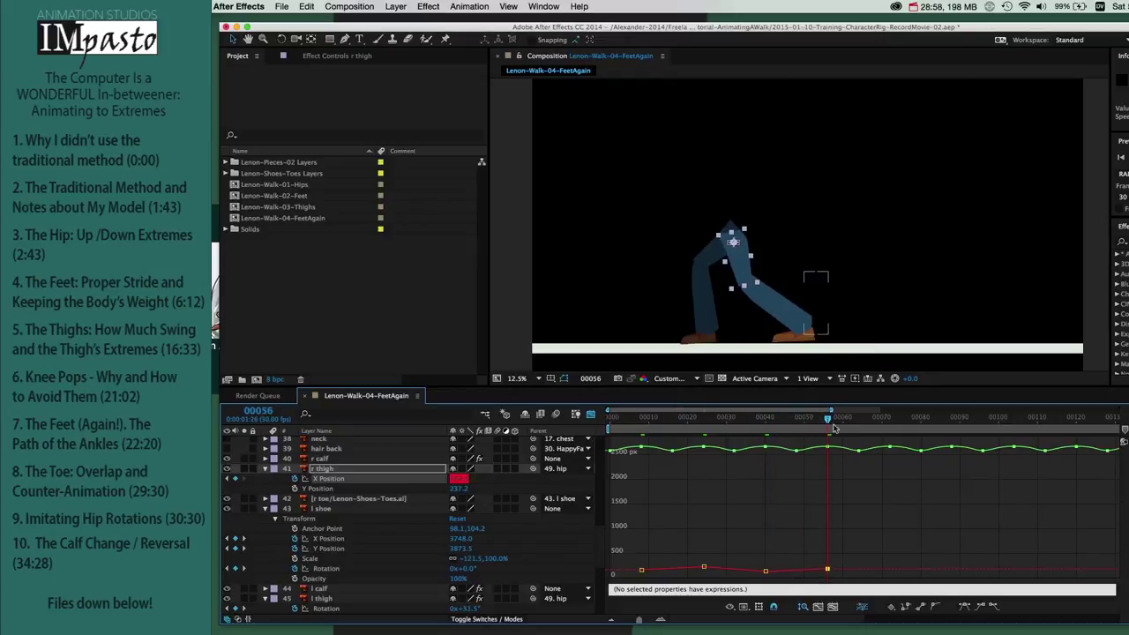
# Step: Continue the alternating X Position keys: left at 72, right at 88, left at 104
pyautogui.moveTo(829, 419); pyautogui.dragTo(891, 418)
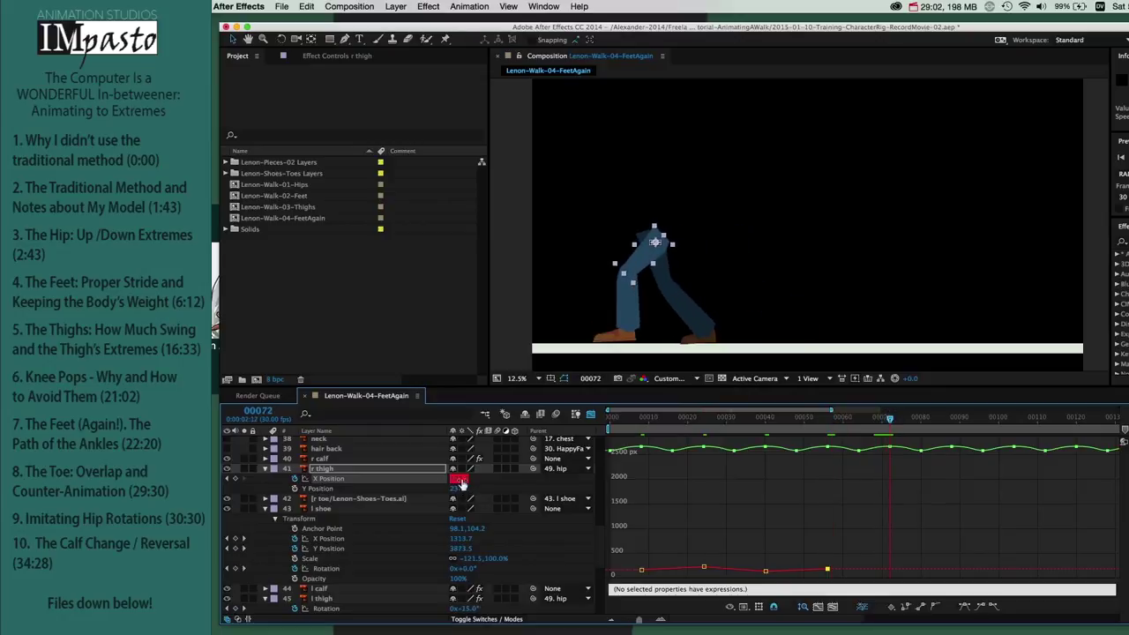
pyautogui.moveTo(460, 484); pyautogui.dragTo(419, 474)
pyautogui.moveTo(891, 418); pyautogui.dragTo(952, 418)
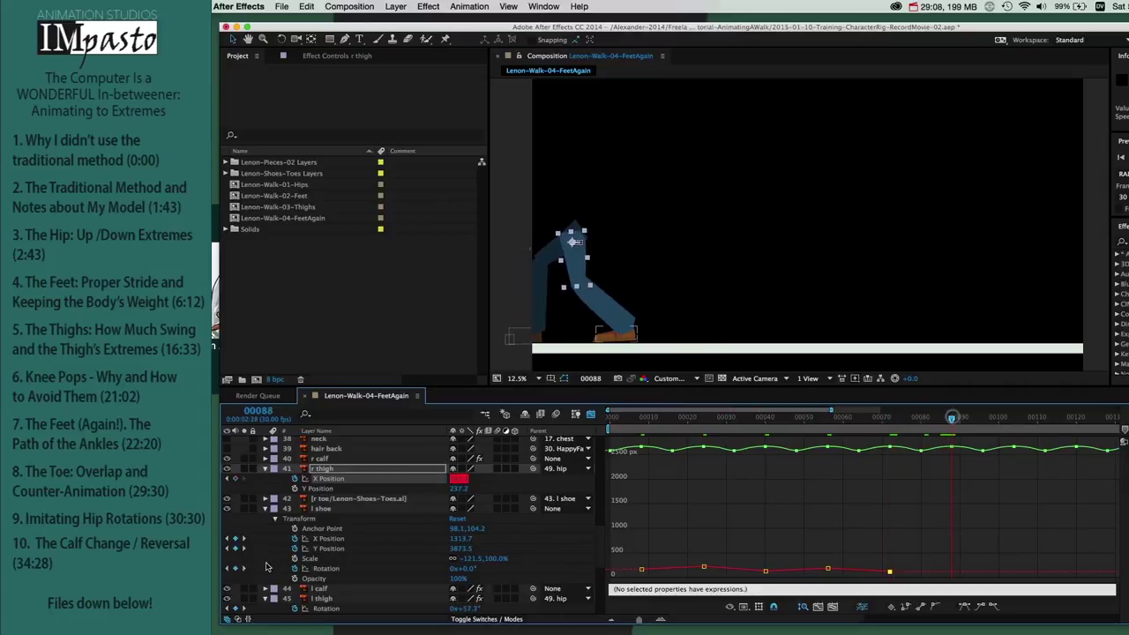
pyautogui.moveTo(453, 488); pyautogui.dragTo(484, 474)
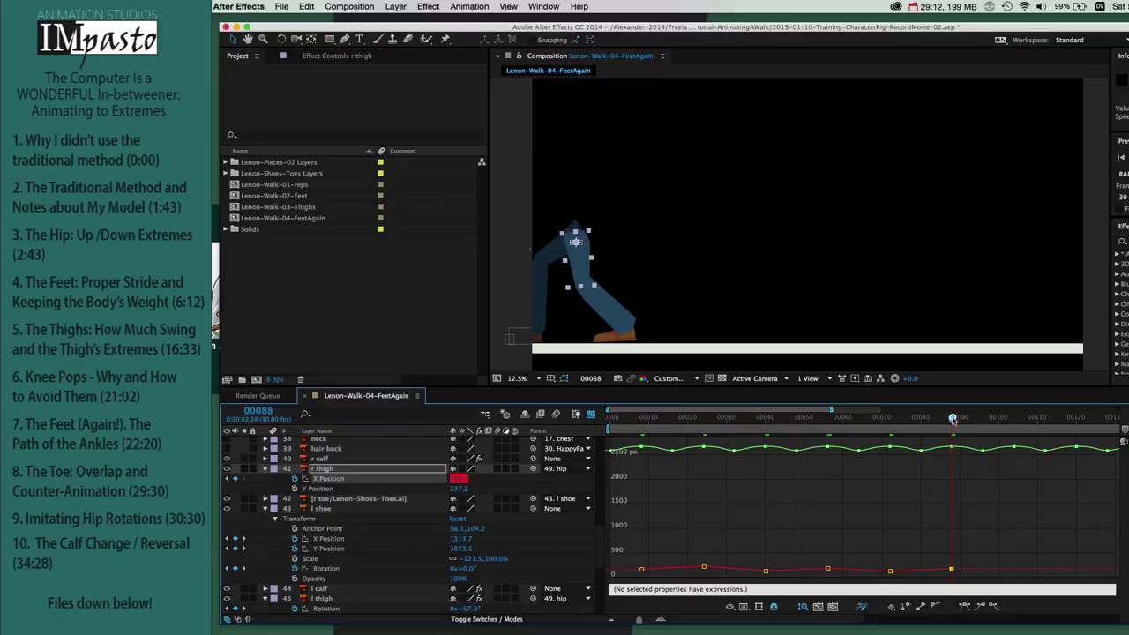
pyautogui.moveTo(956, 419); pyautogui.dragTo(1014, 421)
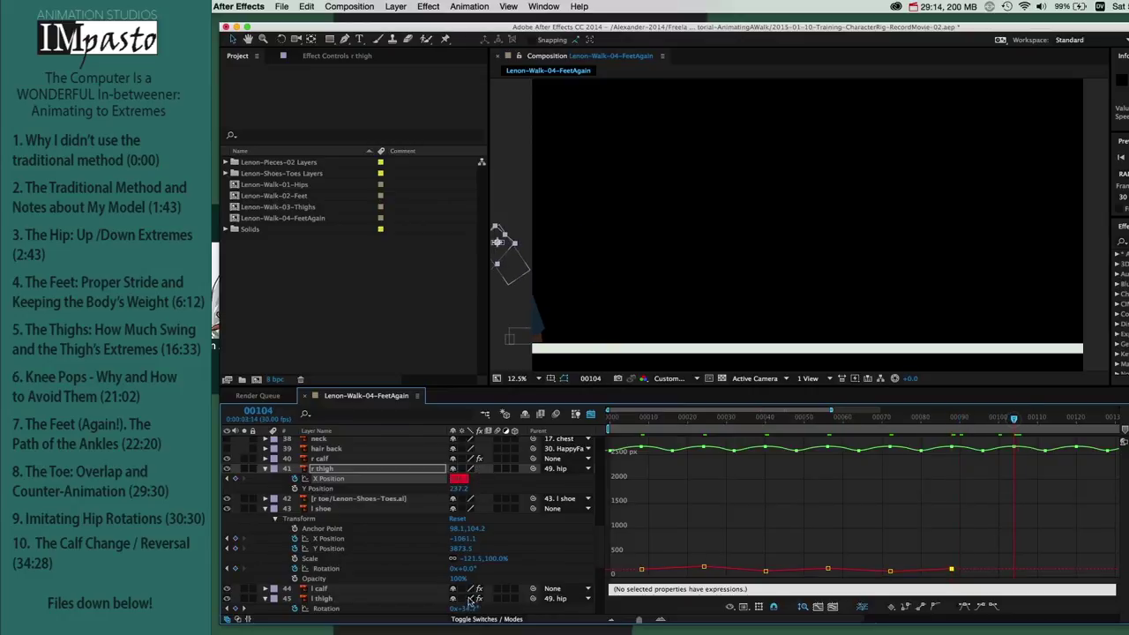
pyautogui.moveTo(452, 478); pyautogui.dragTo(439, 480)
pyautogui.scroll(-4, 376, 541)
# Step: Lower the selected r thigh X Position keyframes and apply Easy Ease to them
pyautogui.click(306, 610)
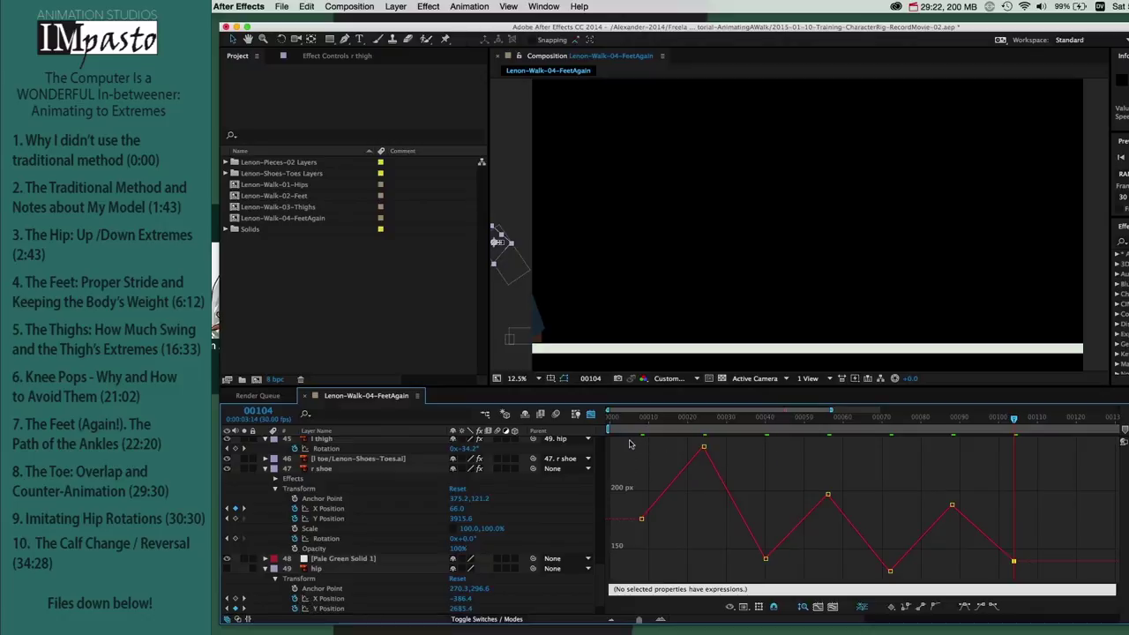
pyautogui.moveTo(629, 444); pyautogui.dragTo(737, 547)
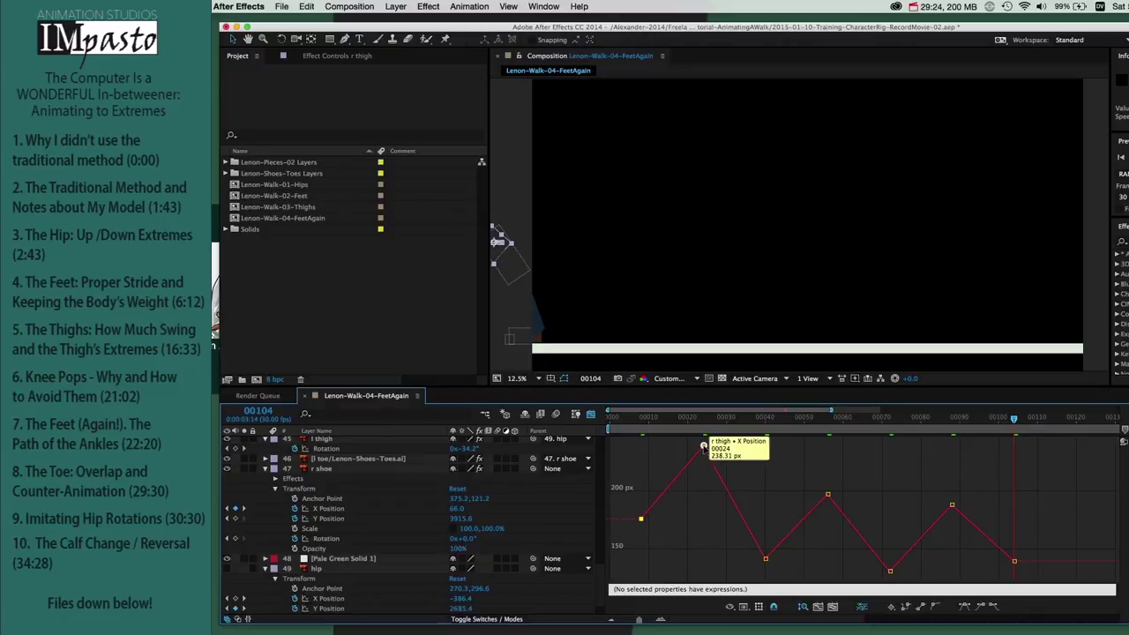
pyautogui.moveTo(703, 448); pyautogui.dragTo(706, 472)
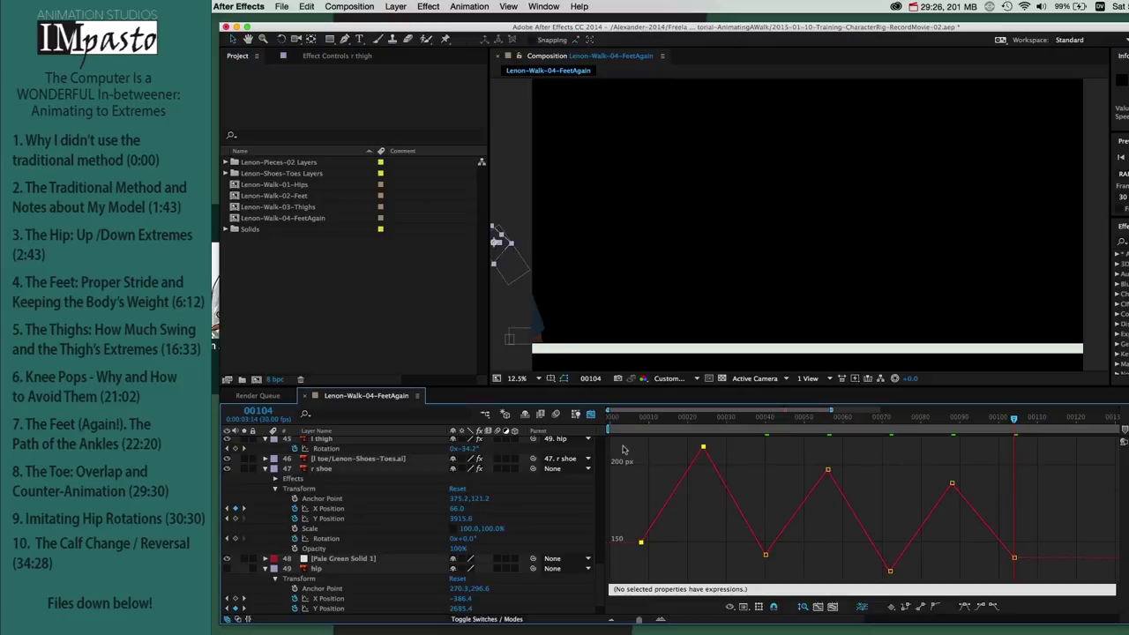
pyautogui.scroll(5, 353, 496)
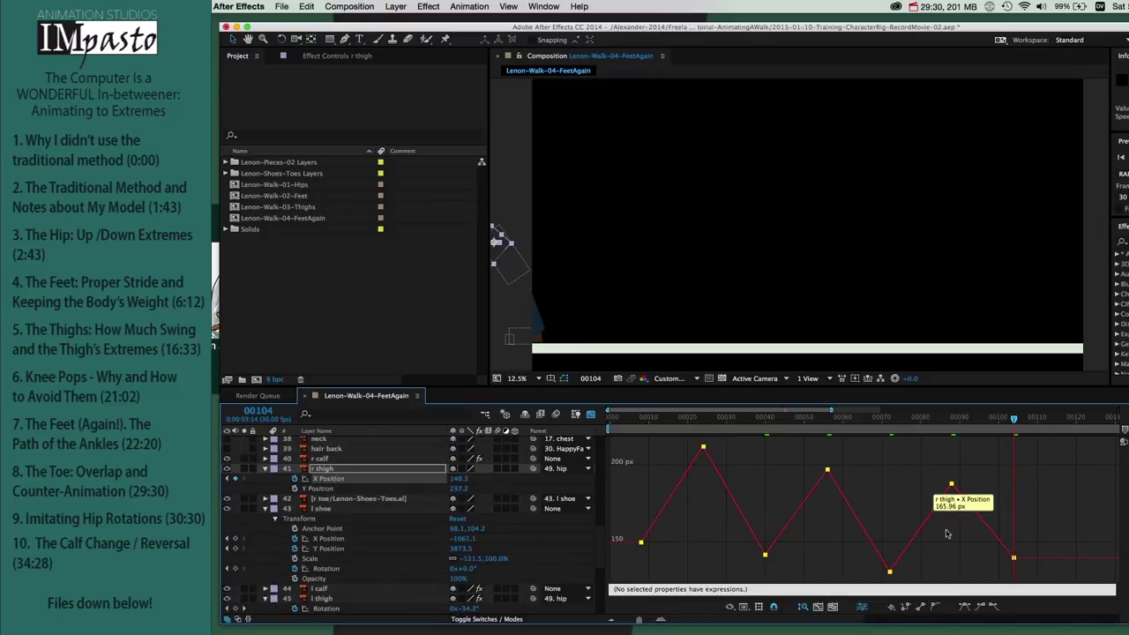
pyautogui.click(962, 604)
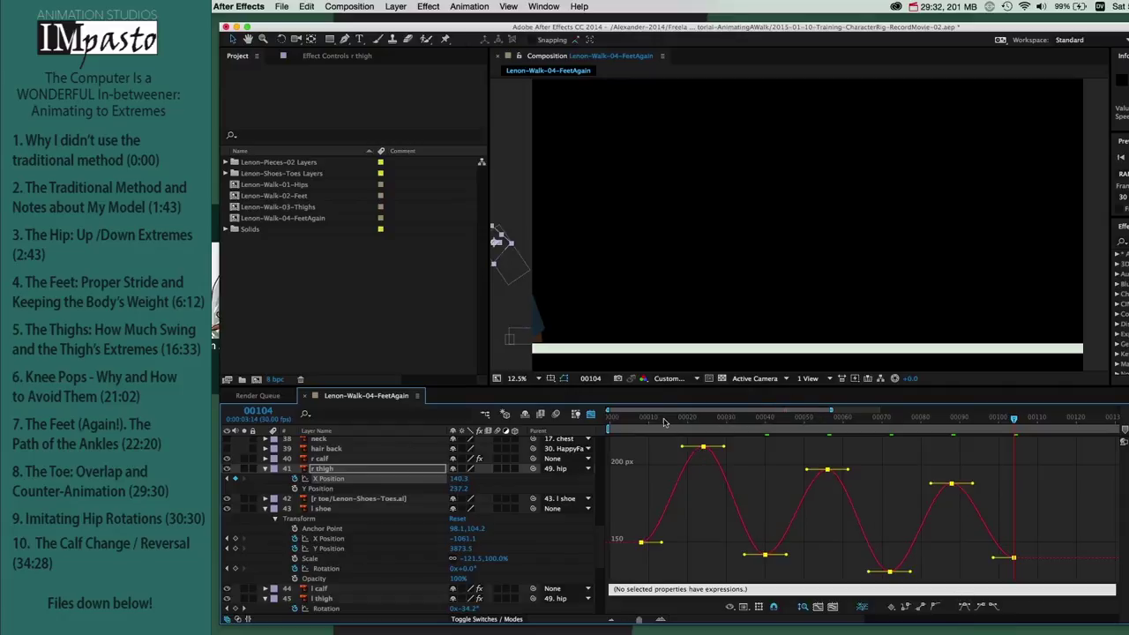
# Step: Add a frame-0 X Position keyframe of 175.2 and preview the walk
pyautogui.moveTo(663, 423); pyautogui.dragTo(592, 429)
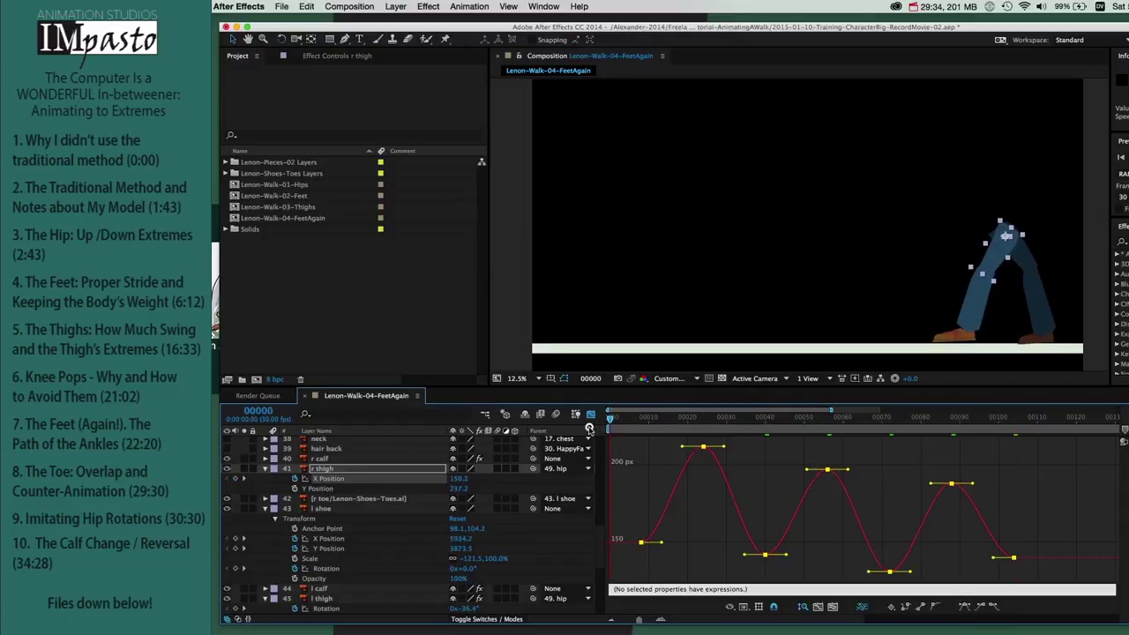
pyautogui.moveTo(458, 478); pyautogui.dragTo(472, 475)
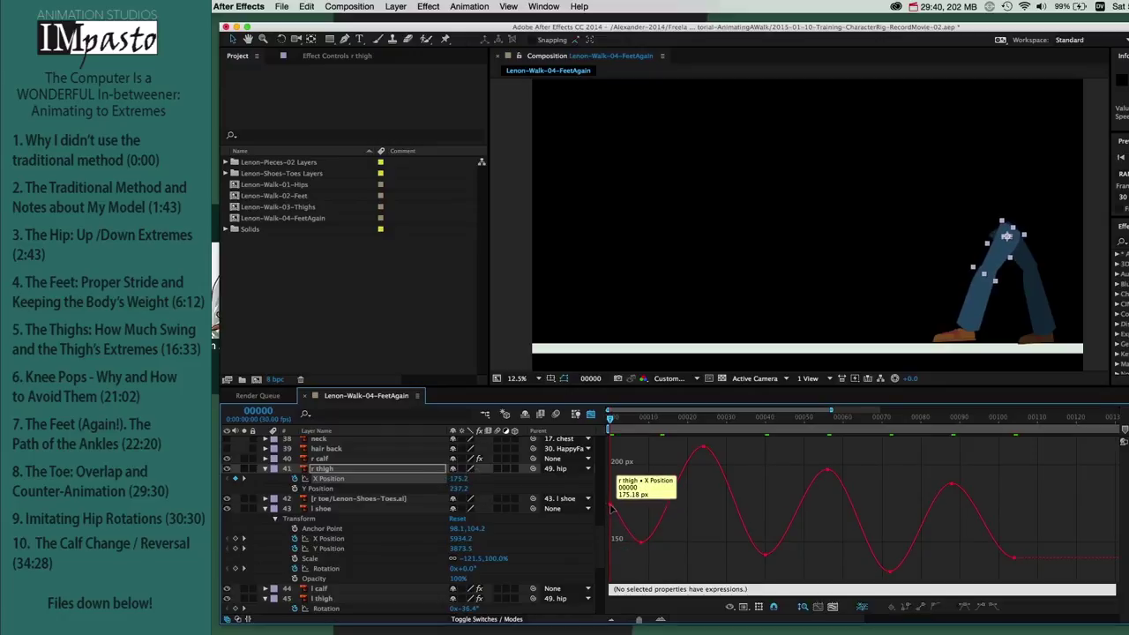
pyautogui.click(610, 505)
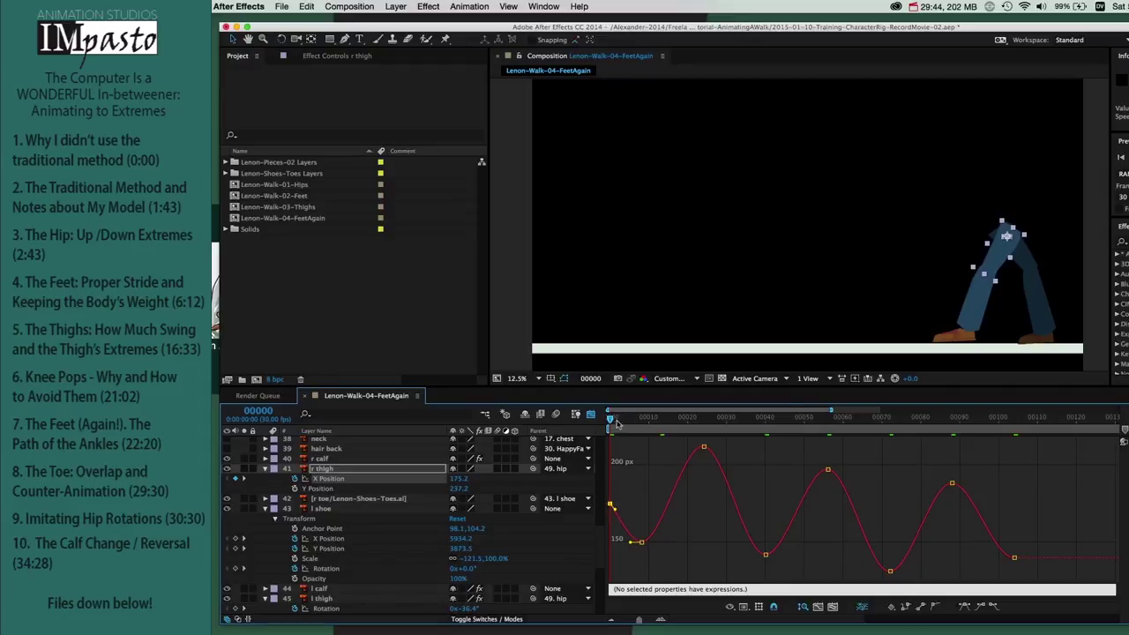
pyautogui.press('space')
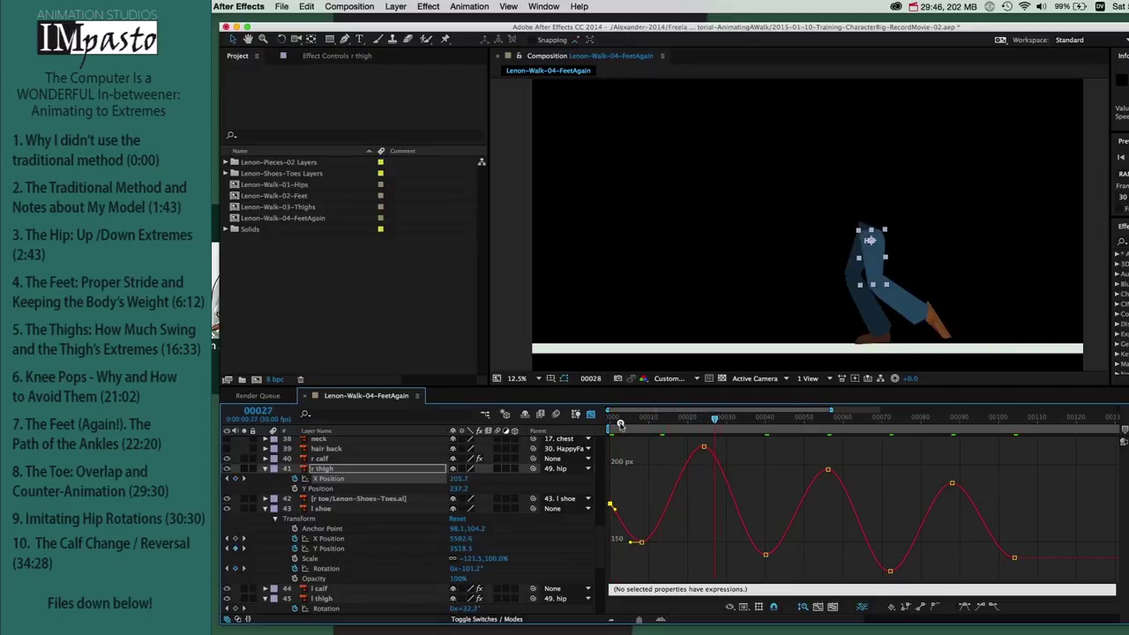
pyautogui.press('space')
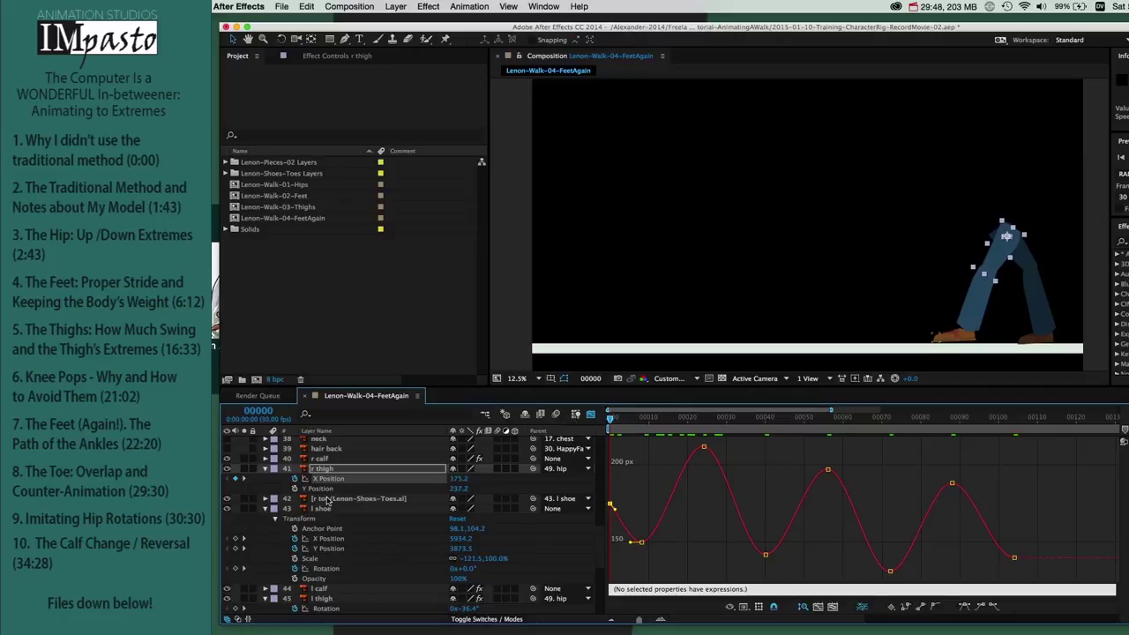
# Step: Enable the r thigh's Y Position stopwatch and add Y keyframes at frames 24, 40, 56, 72, 88 and 104
pyautogui.click(326, 489)
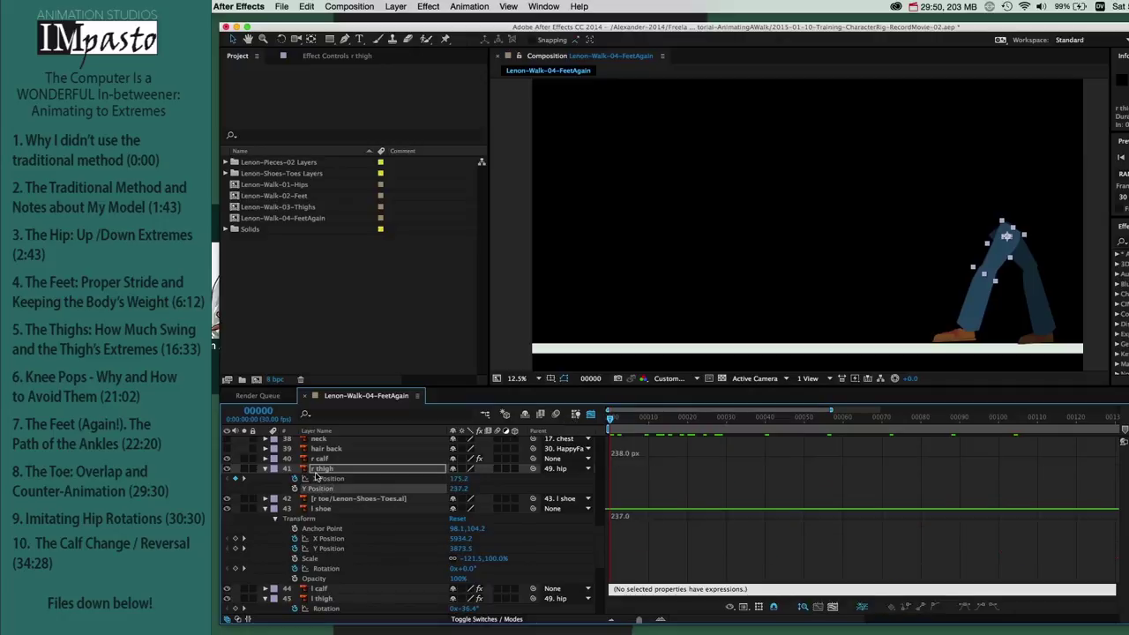
pyautogui.keyDown('shift'); pyautogui.click(318, 478); pyautogui.keyUp('shift')
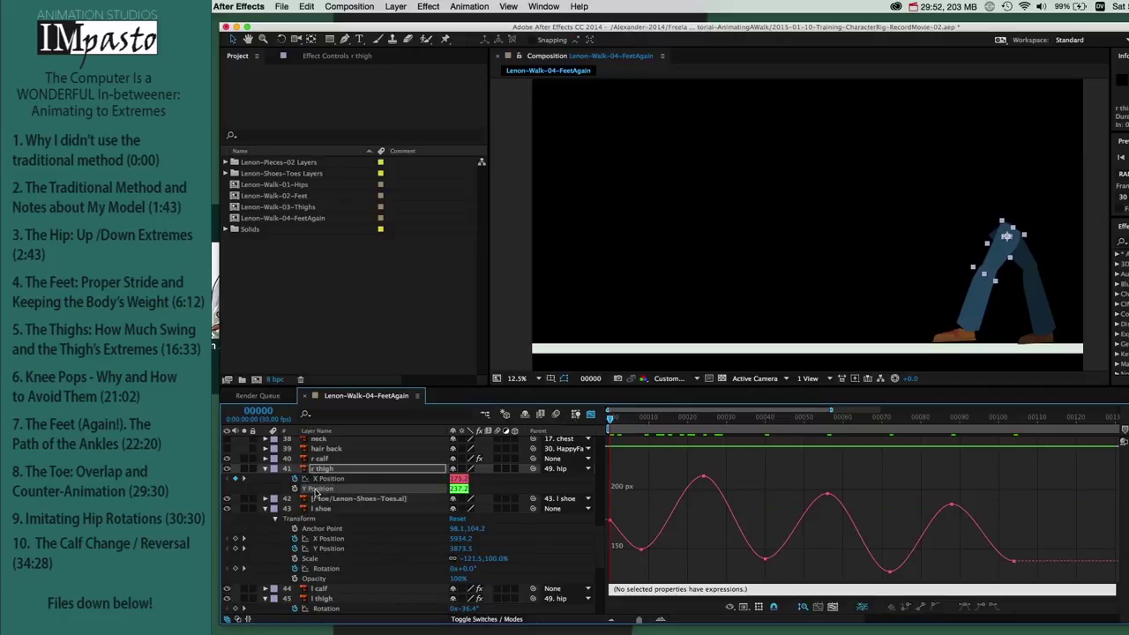
pyautogui.click(295, 490)
pyautogui.click(246, 479)
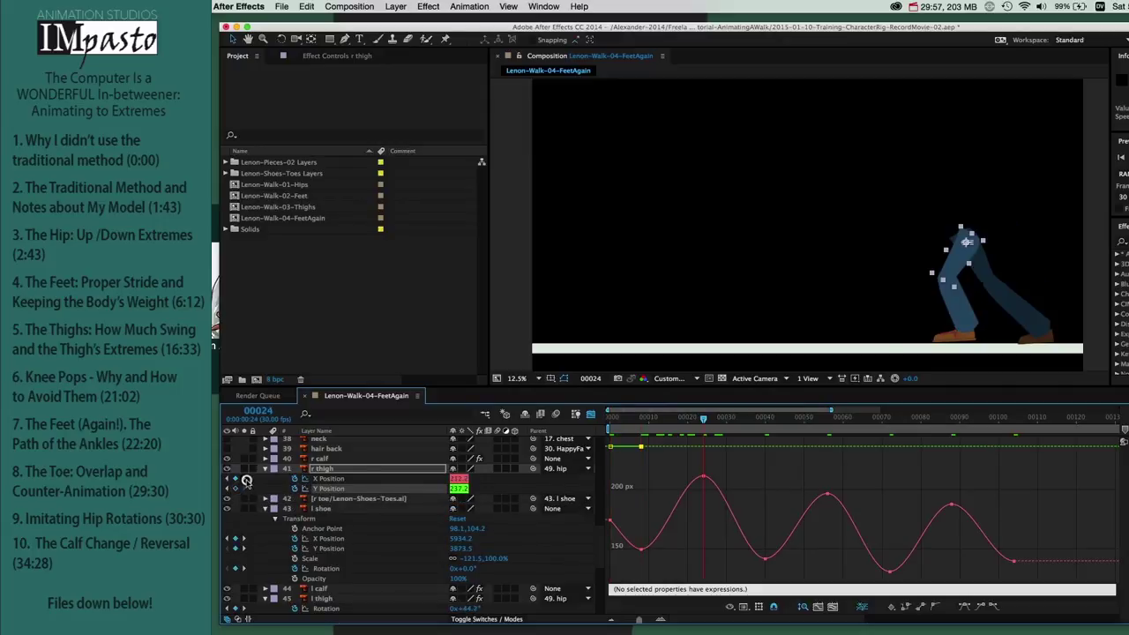
pyautogui.click(246, 479)
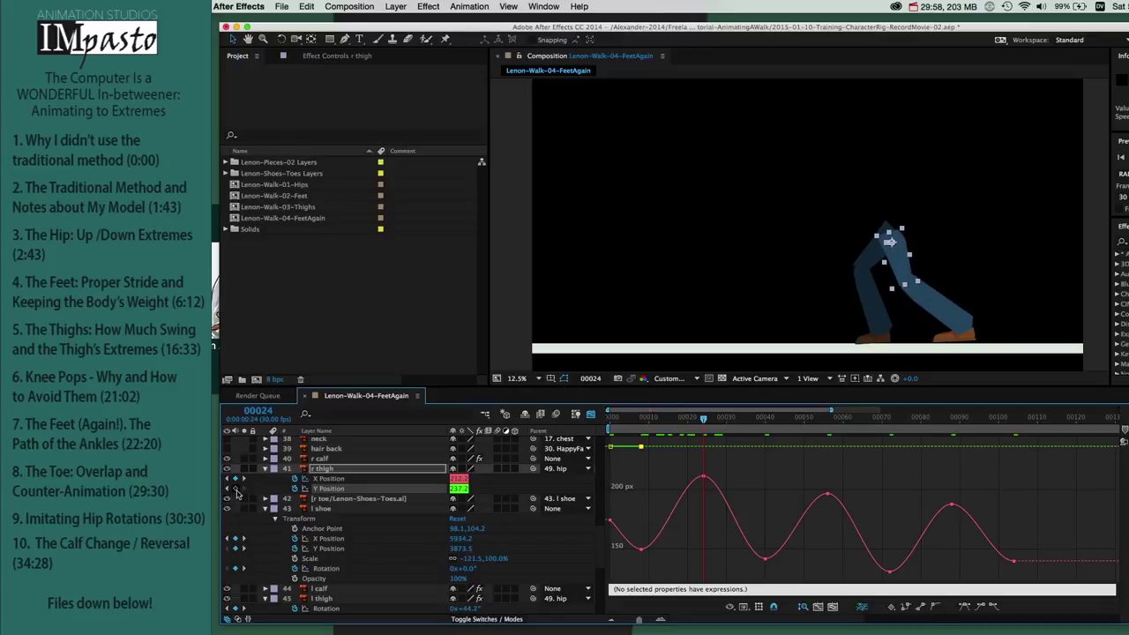
pyautogui.click(236, 489)
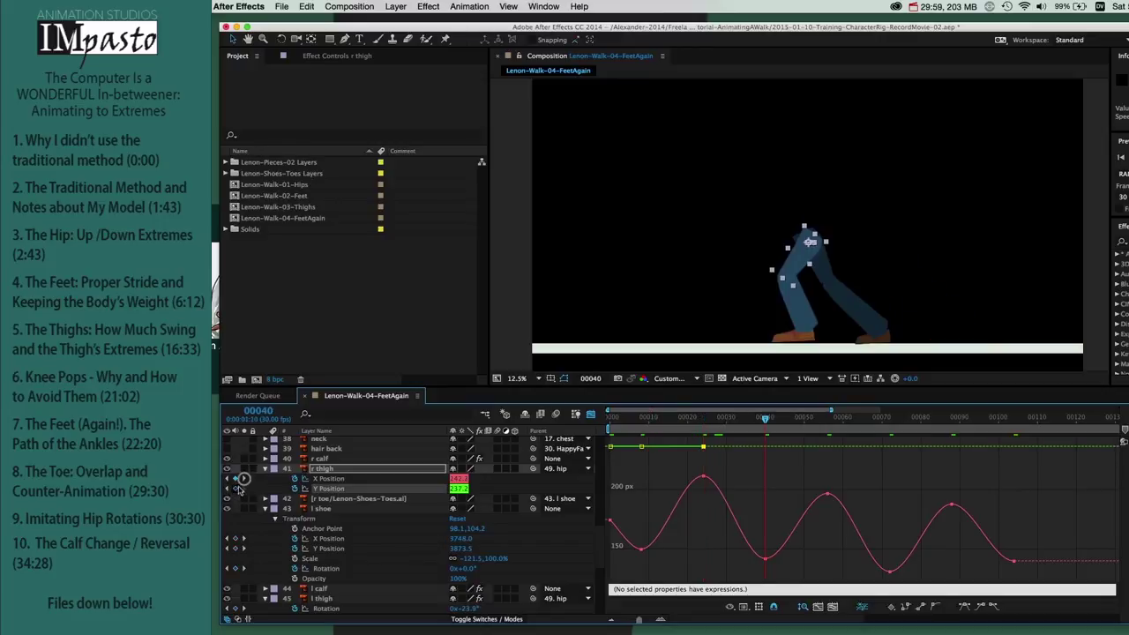
pyautogui.click(246, 479)
pyautogui.click(236, 490)
pyautogui.click(246, 479)
pyautogui.click(236, 489)
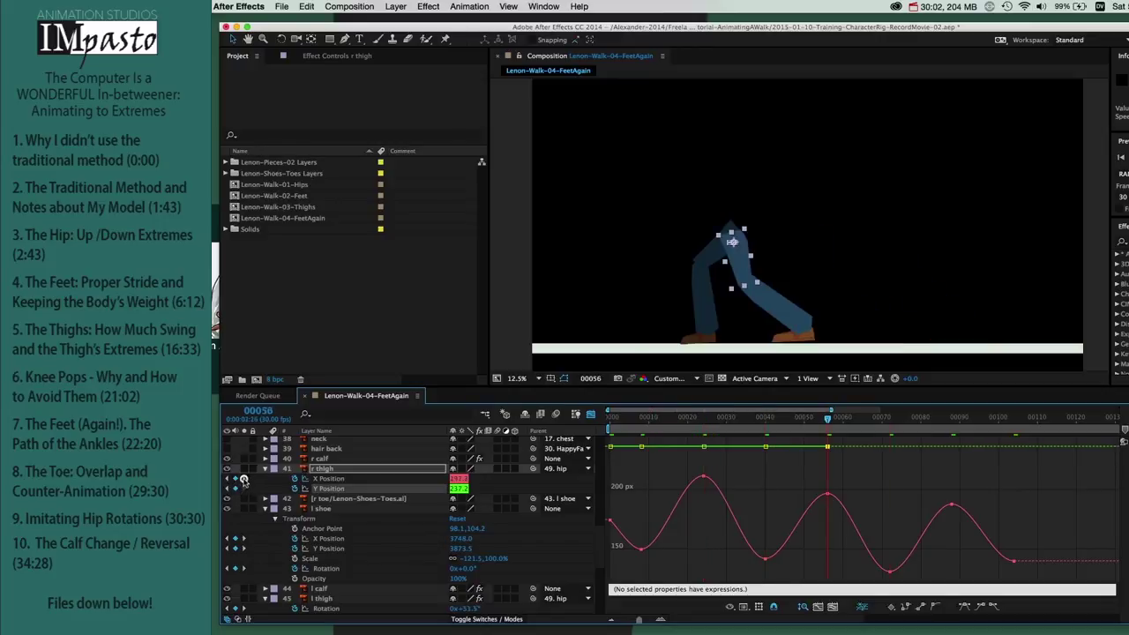
pyautogui.click(246, 479)
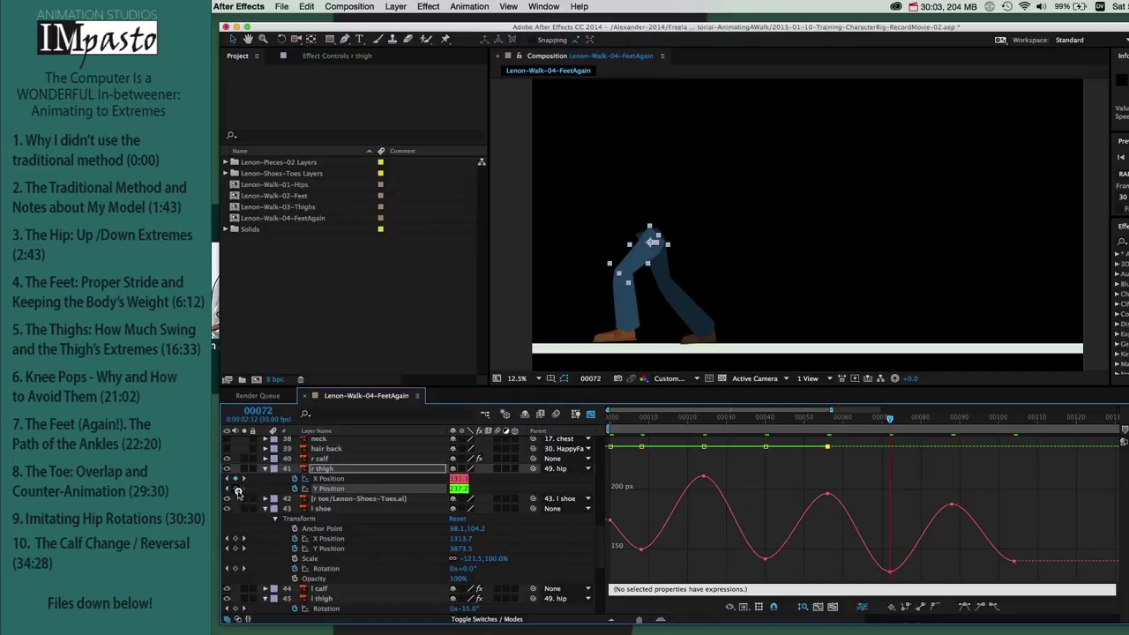
pyautogui.click(236, 490)
pyautogui.click(246, 479)
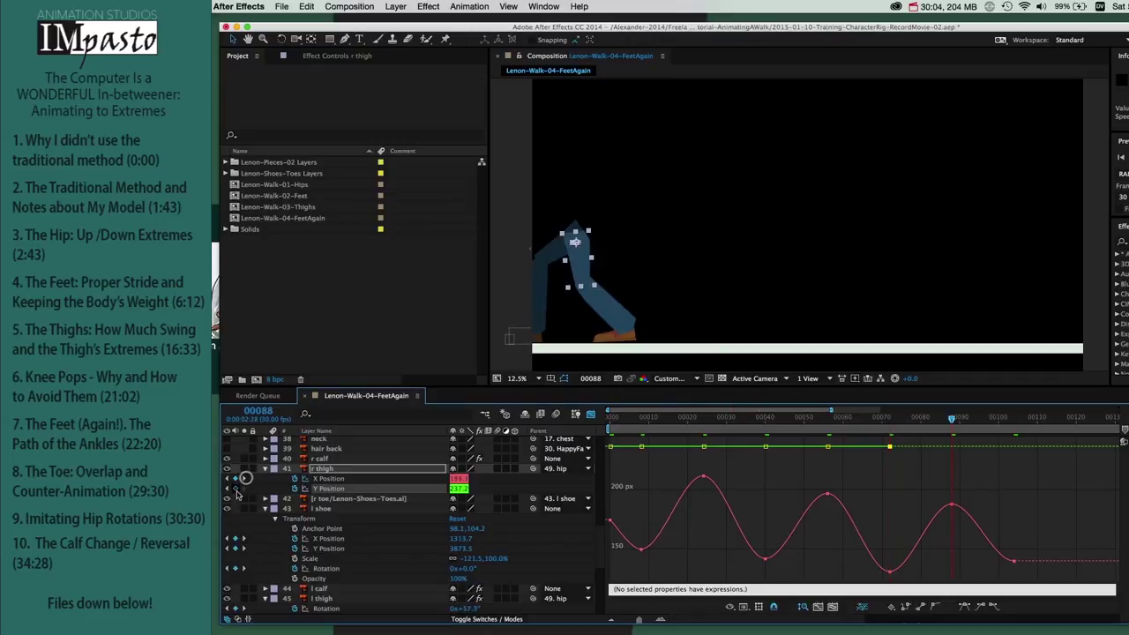
pyautogui.click(236, 489)
pyautogui.click(246, 479)
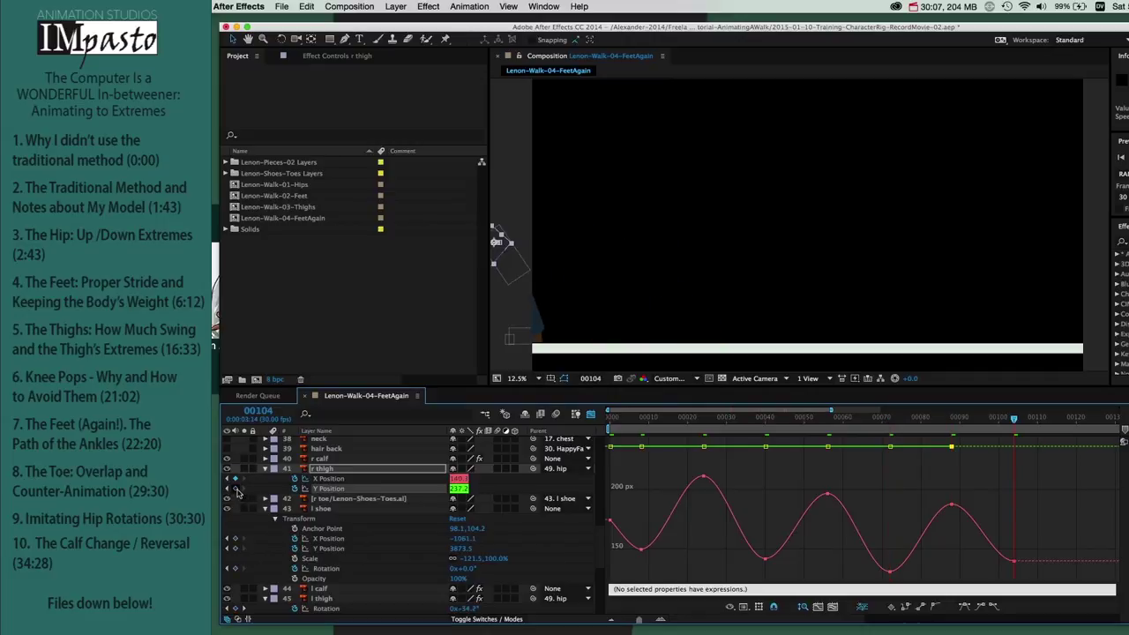
pyautogui.click(236, 489)
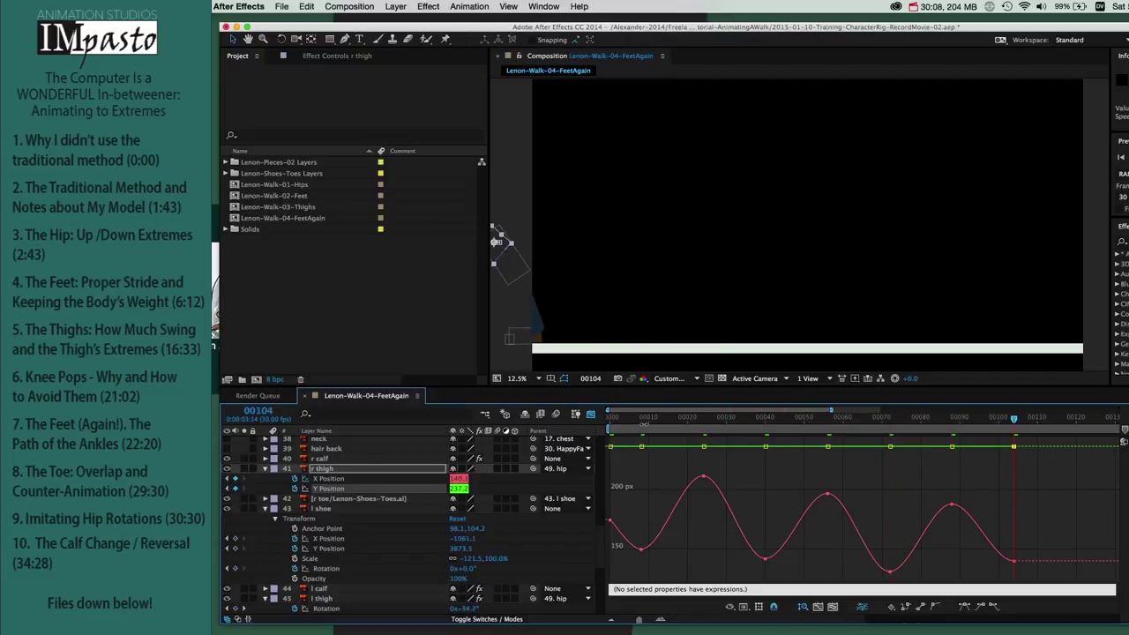
# Step: Drag the r thigh's Y Position keyframes into peaks and dips, retiming the frame-40 key to frame 32
pyautogui.click(615, 420)
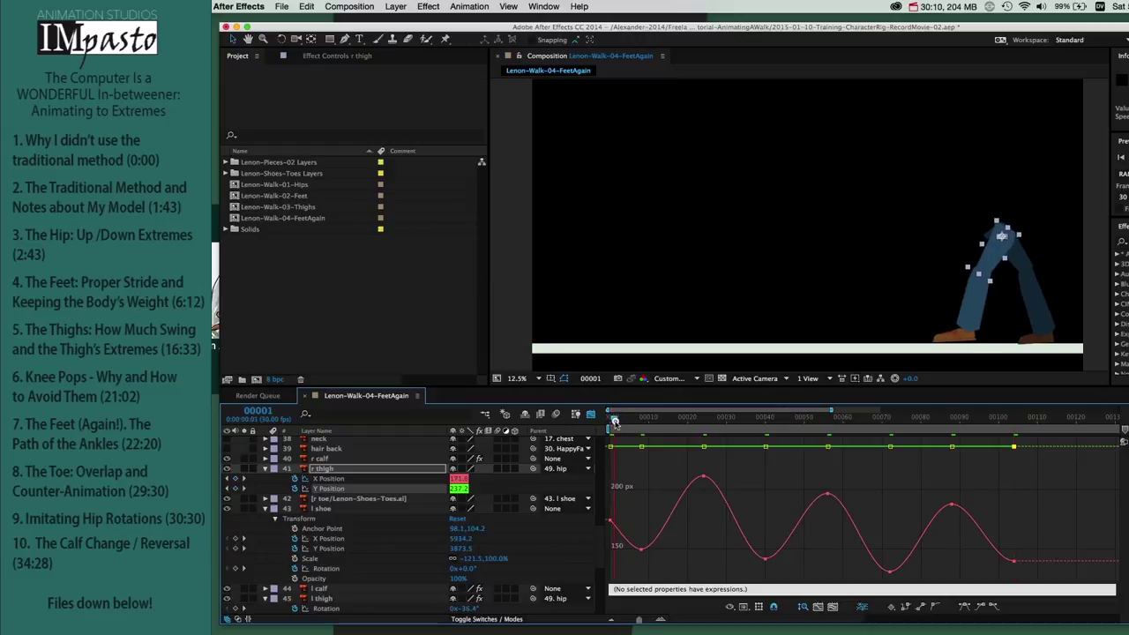
pyautogui.moveTo(615, 421)
pyautogui.mouseDown()
pyautogui.moveTo(644, 424)
pyautogui.moveTo(622, 427)
pyautogui.mouseUp()
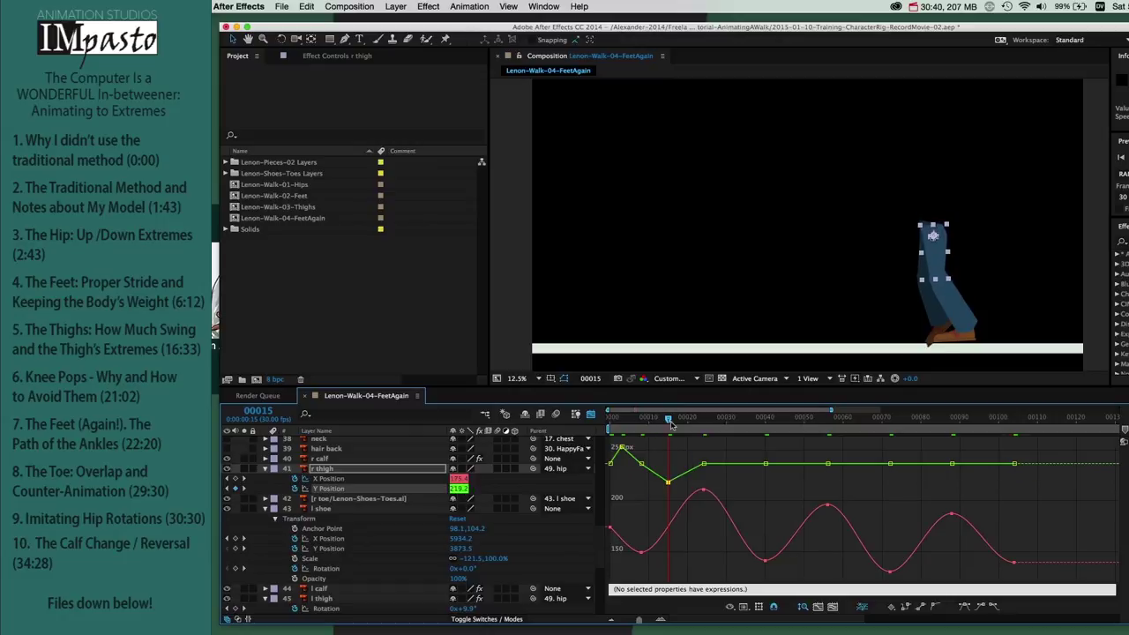
pyautogui.moveTo(642, 463); pyautogui.dragTo(734, 421)
pyautogui.moveTo(766, 464); pyautogui.dragTo(734, 476)
pyautogui.moveTo(734, 421); pyautogui.dragTo(790, 422)
pyautogui.moveTo(792, 463); pyautogui.dragTo(855, 418)
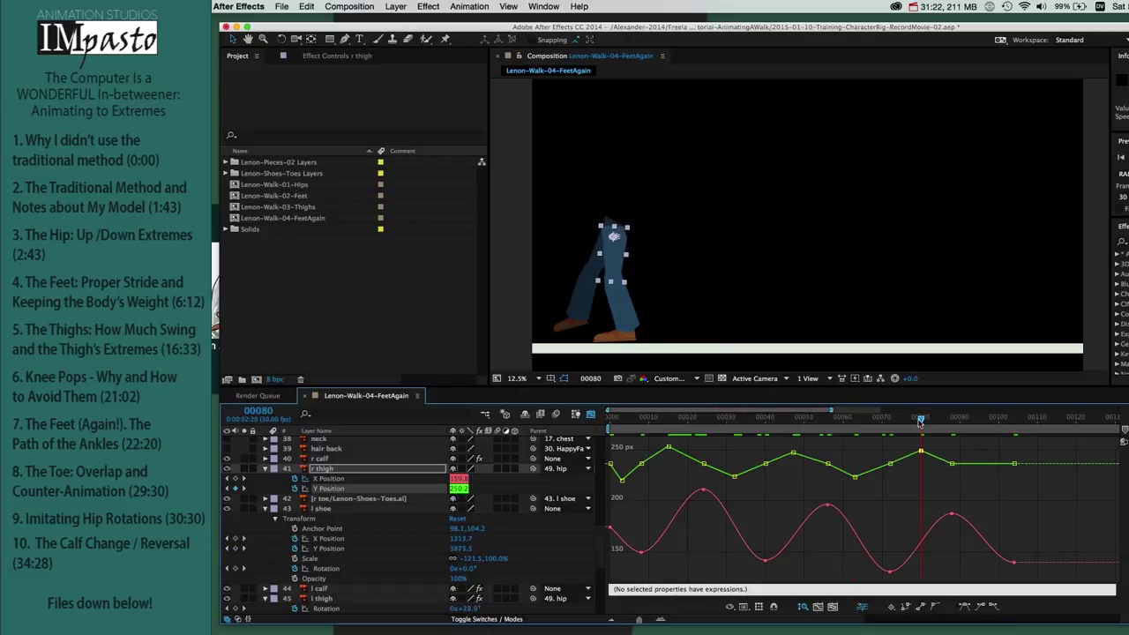
pyautogui.moveTo(920, 421); pyautogui.dragTo(971, 427)
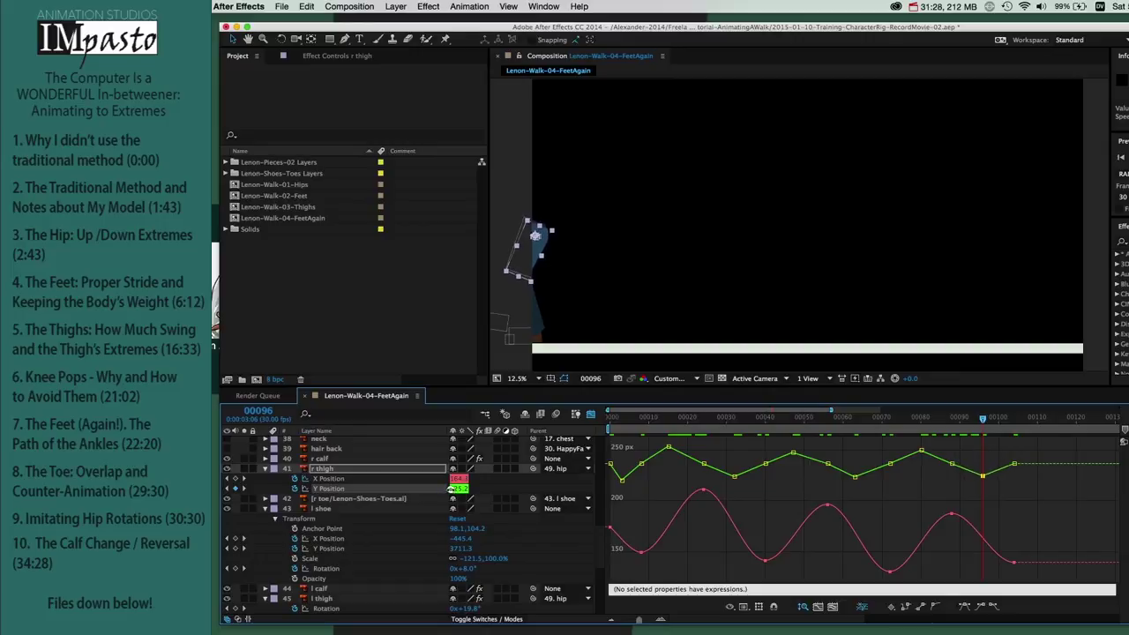
# Step: Delete the in-between Y Position keyframes and apply Easy Ease to the remaining ones
pyautogui.click(1014, 463)
pyautogui.moveTo(930, 475); pyautogui.dragTo(622, 470)
pyautogui.press('BackSpace')
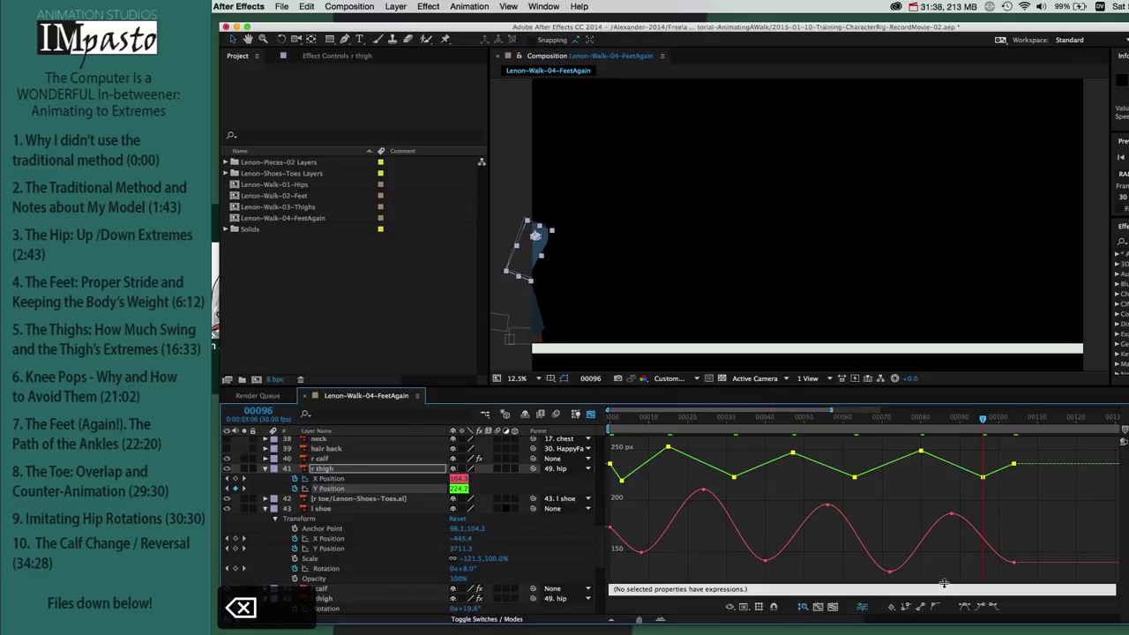
pyautogui.click(965, 606)
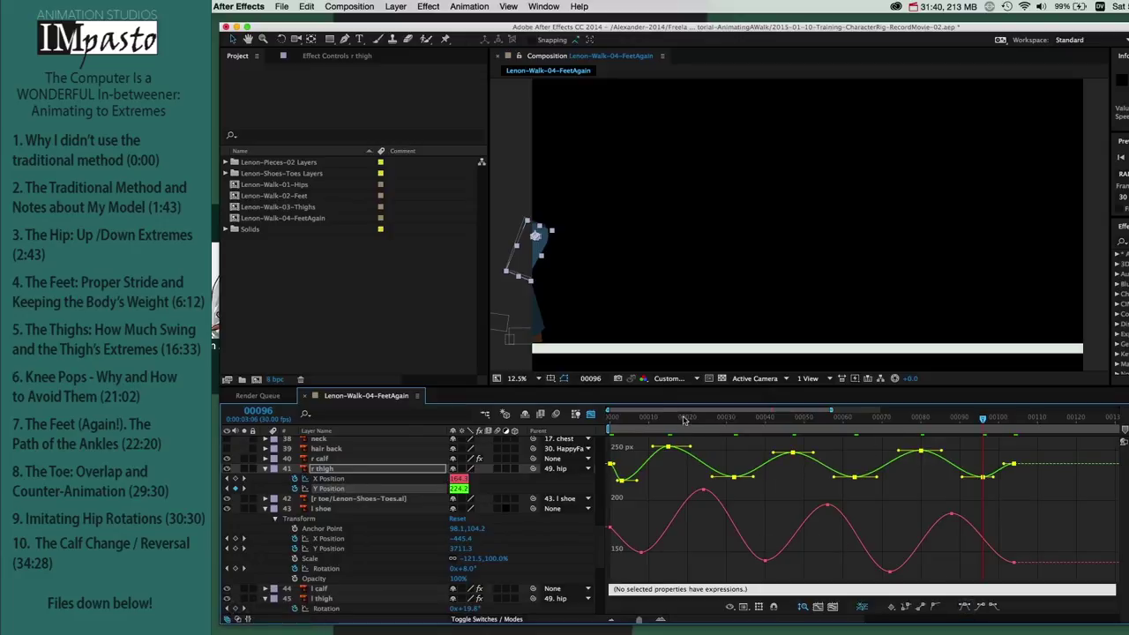
pyautogui.moveTo(684, 420); pyautogui.dragTo(590, 427)
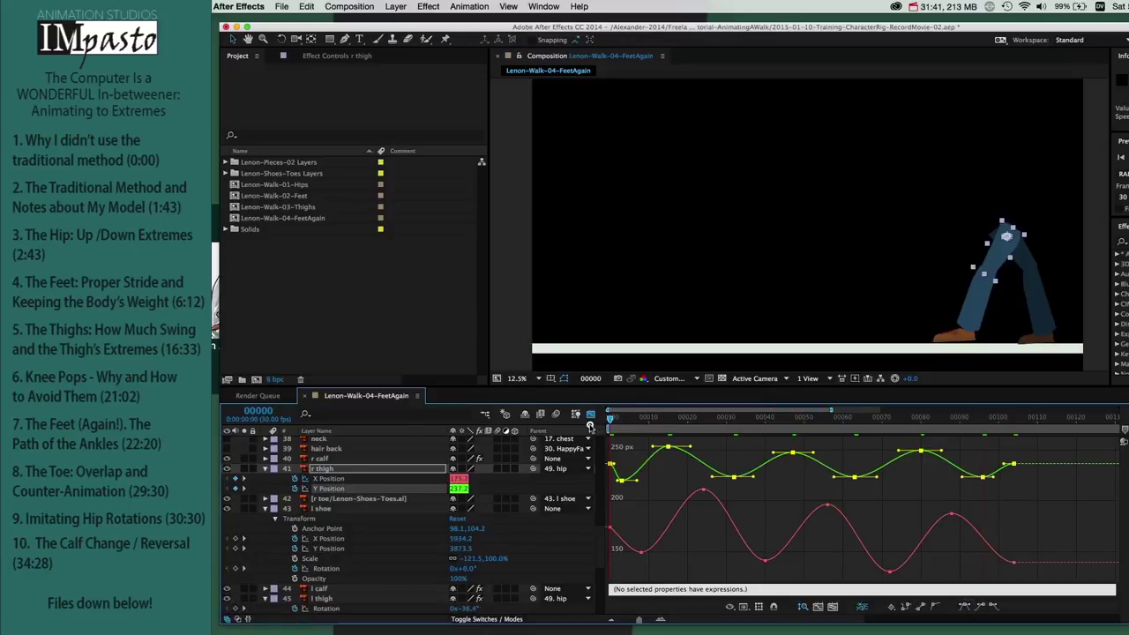
pyautogui.click(1028, 262)
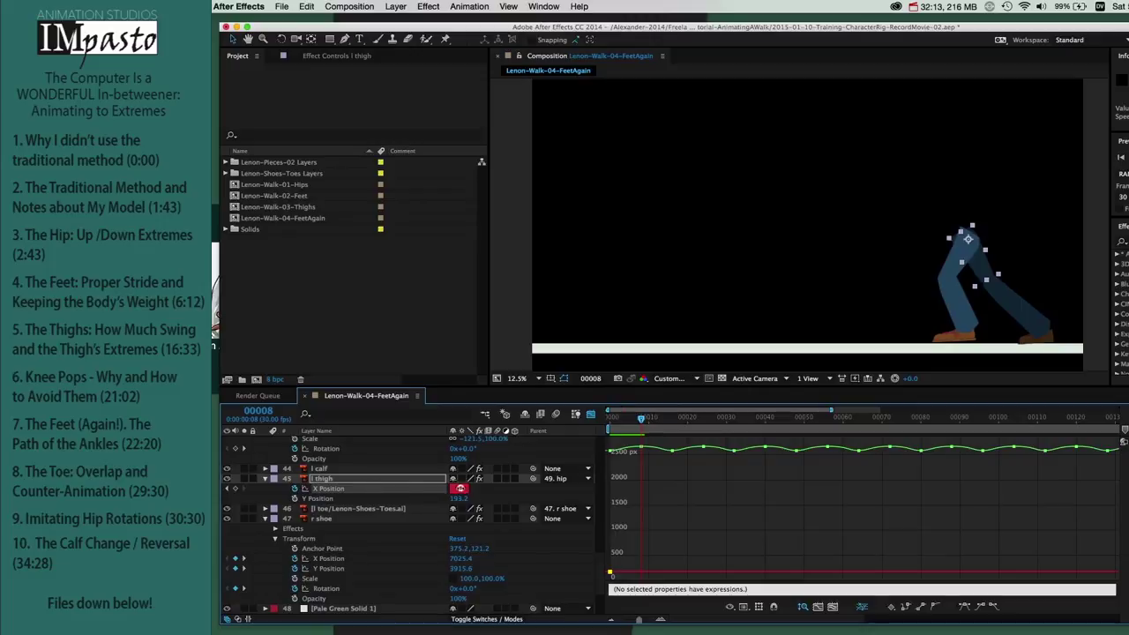
# Step: Copy the l thigh's X Position keyframes and paste them at later points along the walk
pyautogui.press('k')
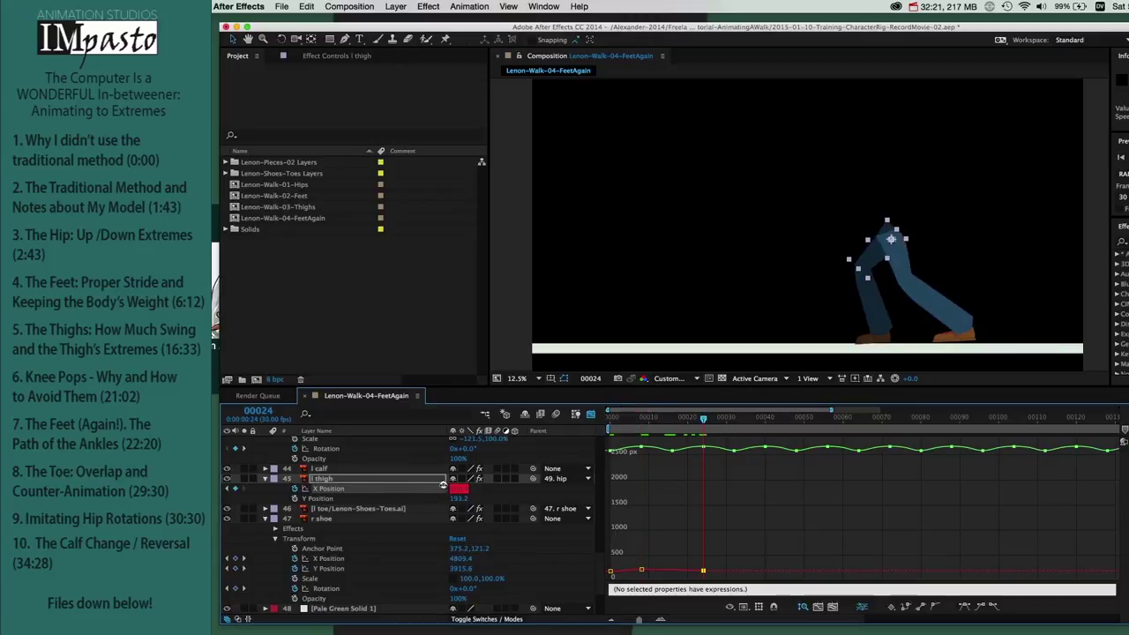
pyautogui.press('super+c')
pyautogui.click(766, 418)
pyautogui.press('super+v')
pyautogui.click(890, 419)
pyautogui.press('super+v')
pyautogui.click(946, 420)
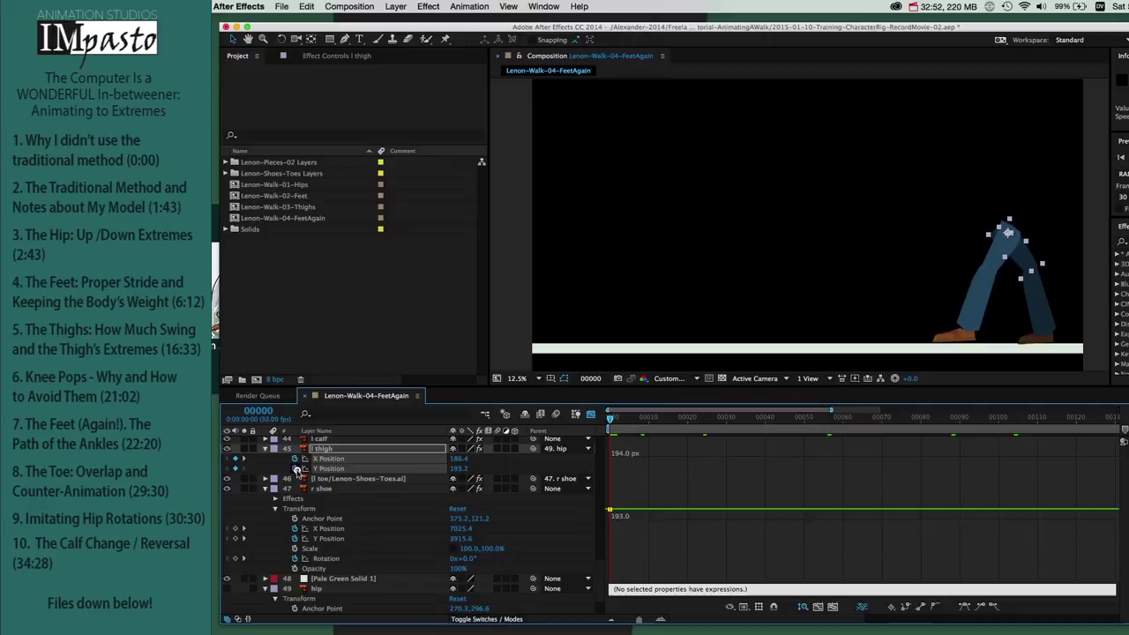
pyautogui.keyDown('alt'); pyautogui.click(295, 468); pyautogui.keyUp('alt')
pyautogui.press('super+v')
# Step: Enable the l thigh's Y Position stopwatch, add keyframes, and drag them into a zigzag of peaks and dips
pyautogui.click(248, 474)
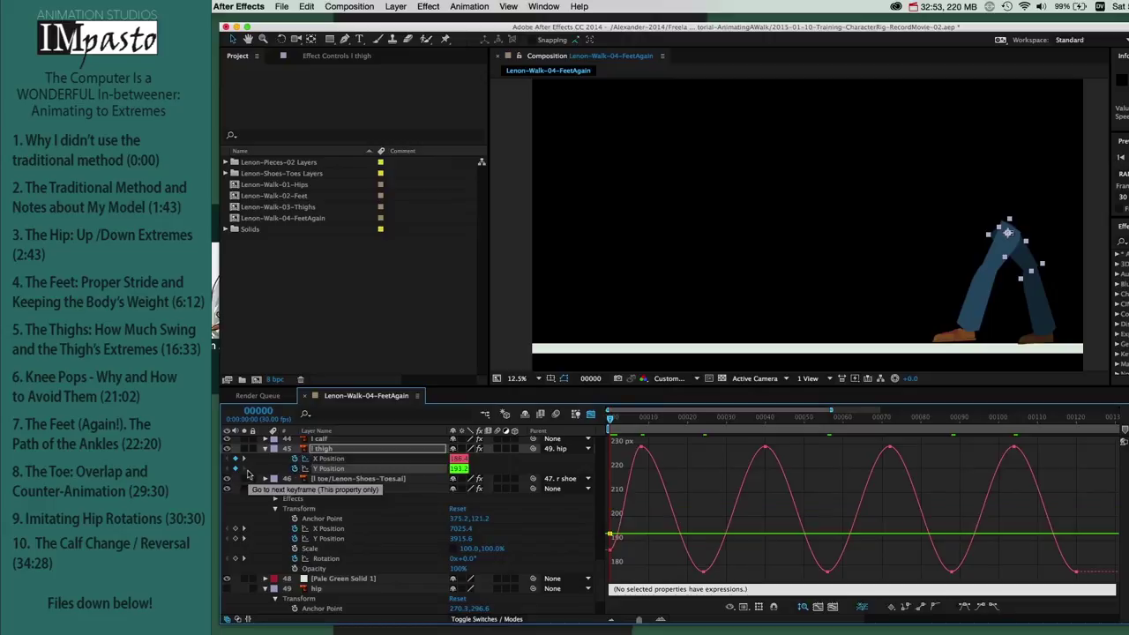
pyautogui.click(247, 460)
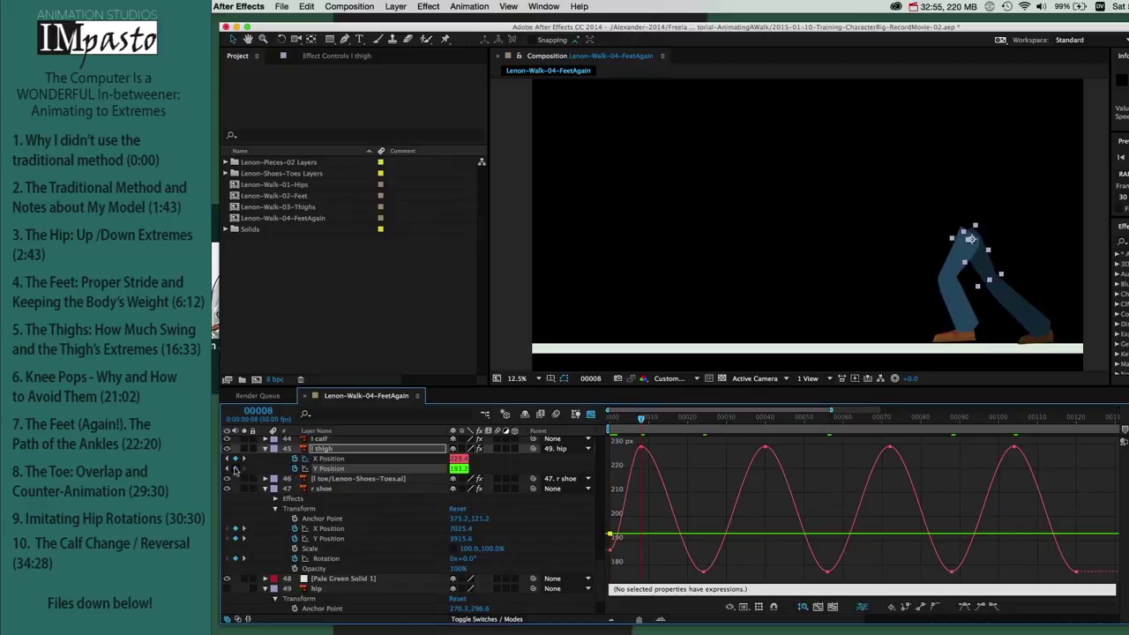
pyautogui.press('space')
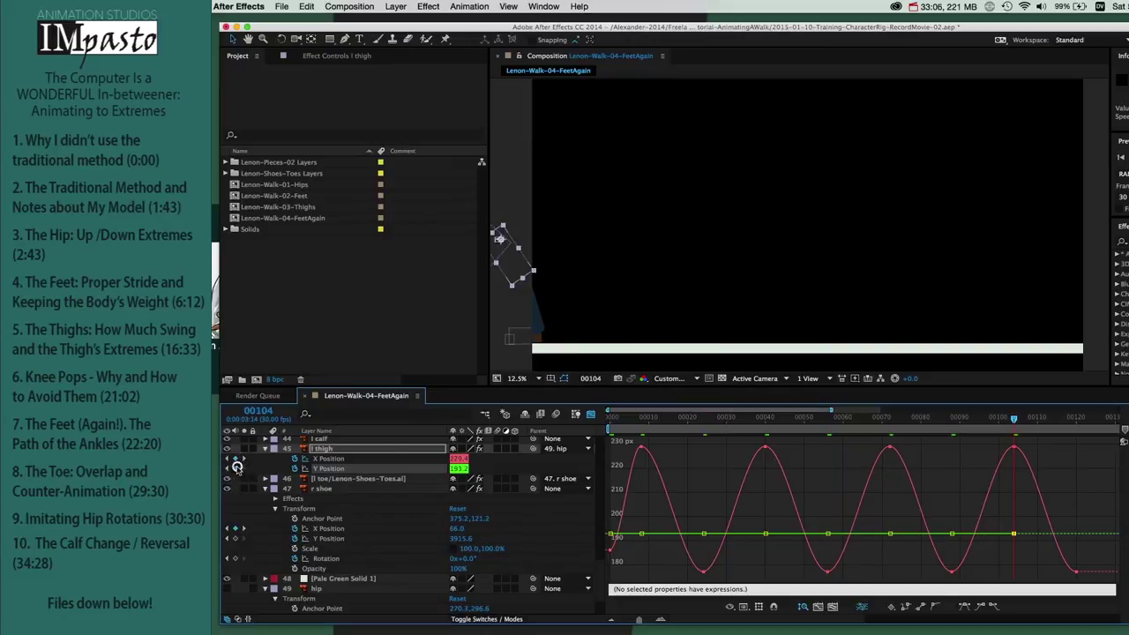
pyautogui.click(630, 422)
pyautogui.moveTo(629, 422); pyautogui.dragTo(622, 422)
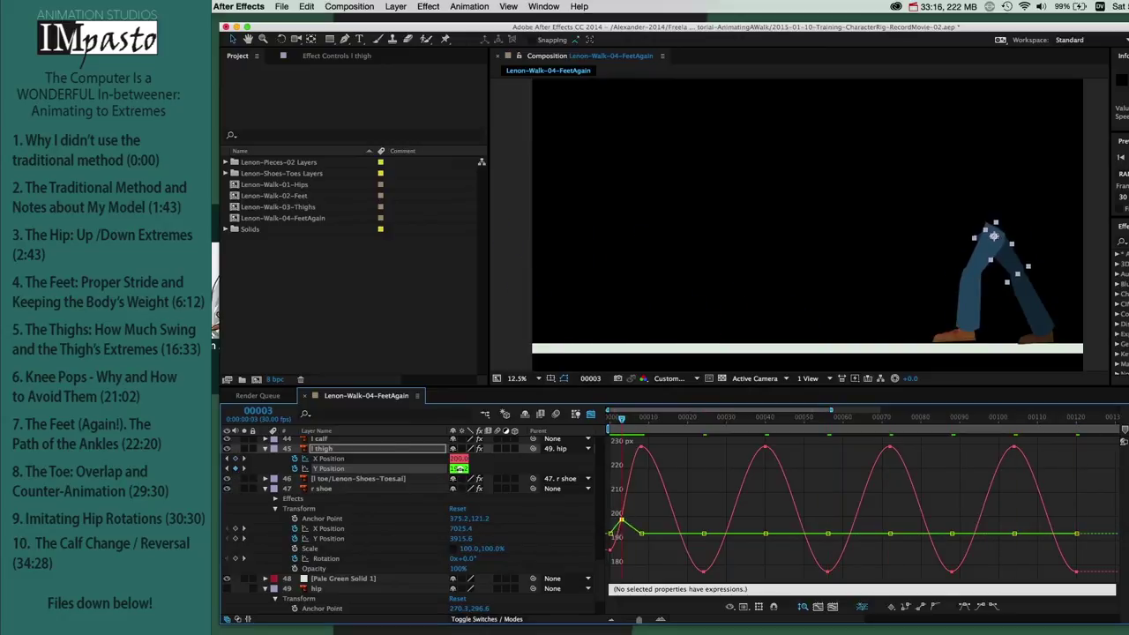
pyautogui.moveTo(630, 421); pyautogui.dragTo(675, 426)
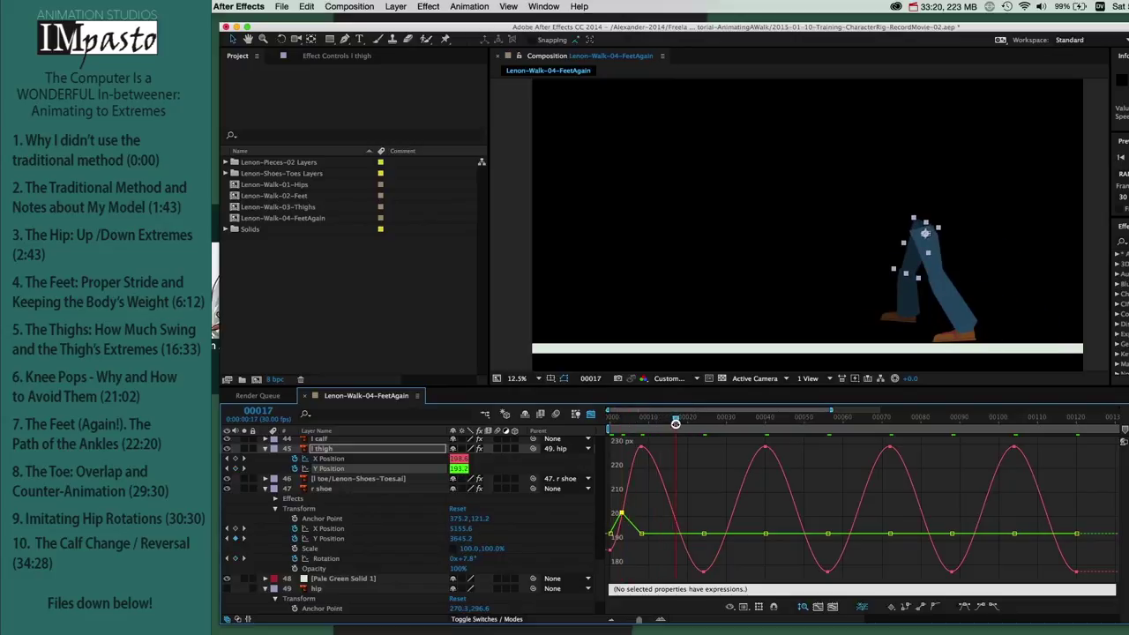
pyautogui.moveTo(458, 474); pyautogui.dragTo(460, 467)
pyautogui.hotkey('shift', 'pagedown')
pyautogui.hotkey('shift', 'pagedown')
pyautogui.moveTo(800, 421); pyautogui.dragTo(854, 422)
pyautogui.moveTo(458, 469); pyautogui.dragTo(460, 465)
pyautogui.moveTo(854, 422); pyautogui.dragTo(979, 421)
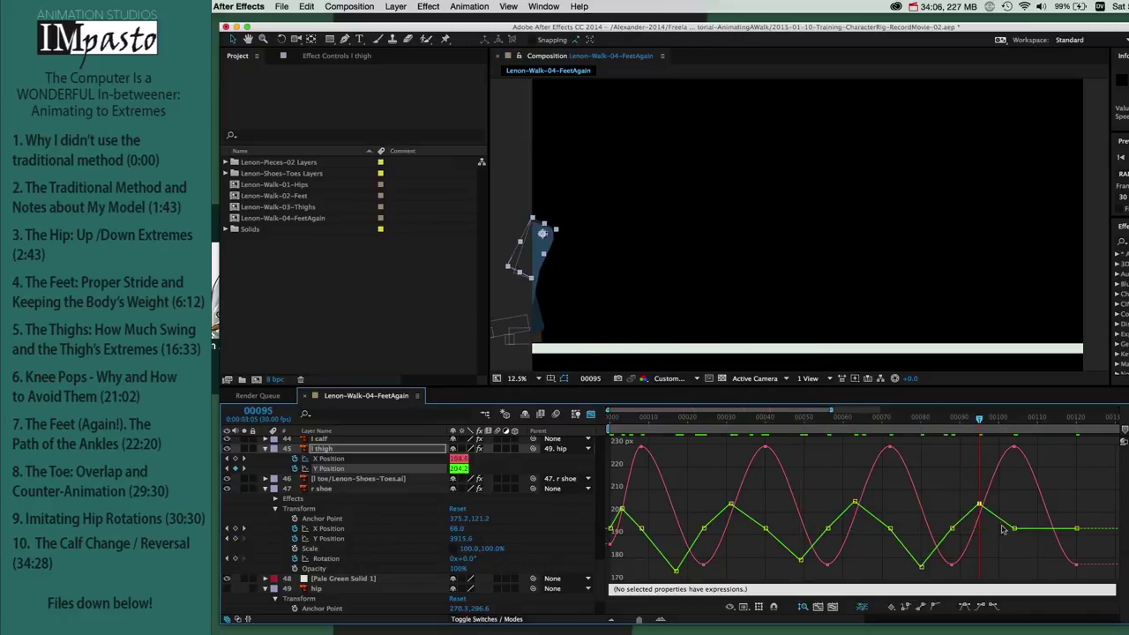
pyautogui.press('BackSpace')
# Step: Render the queued FeetAgain comp and loop Lenon-Walk-04-FeetAgain_2.mov in QuickTime Player 7
pyautogui.click(757, 297)
pyautogui.press('ctrl+super+m')
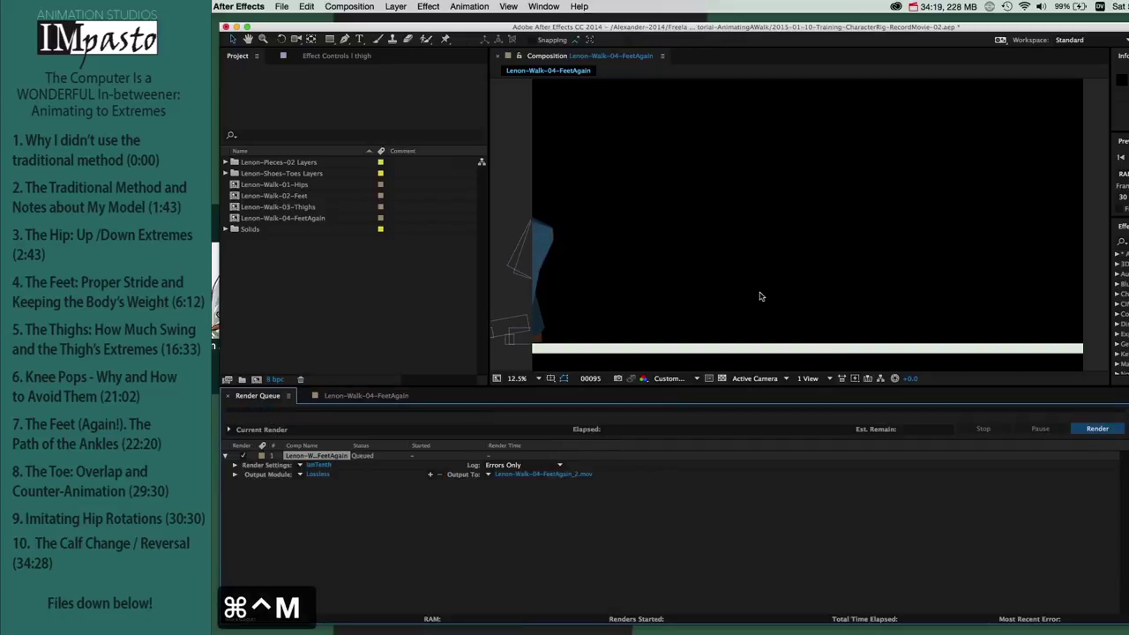
pyautogui.press('Return')
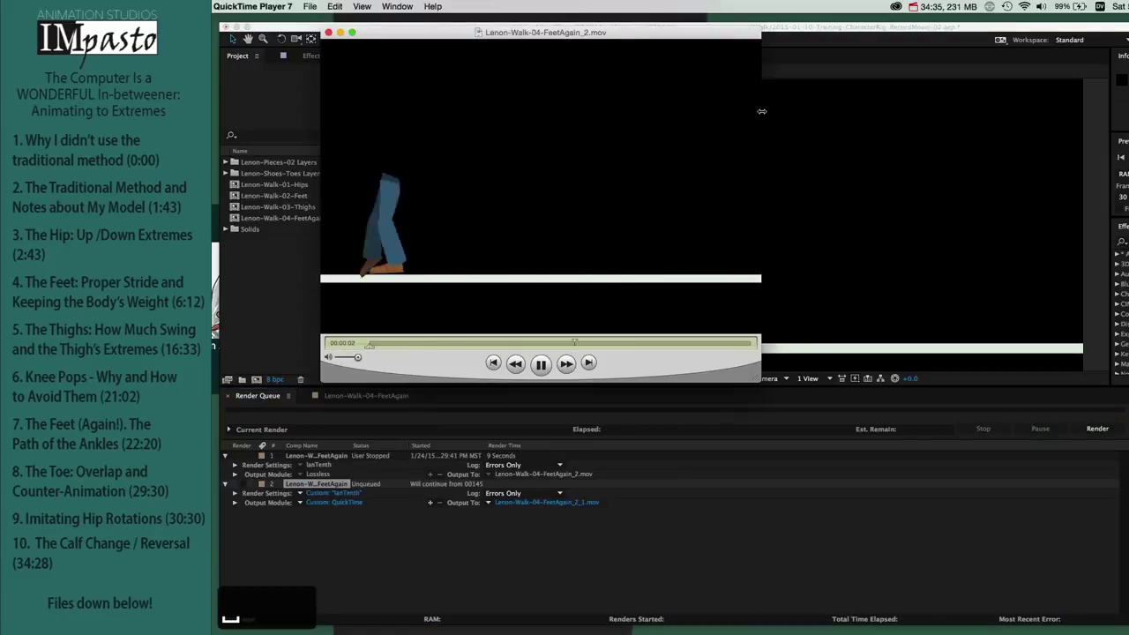
pyautogui.press('super+l')
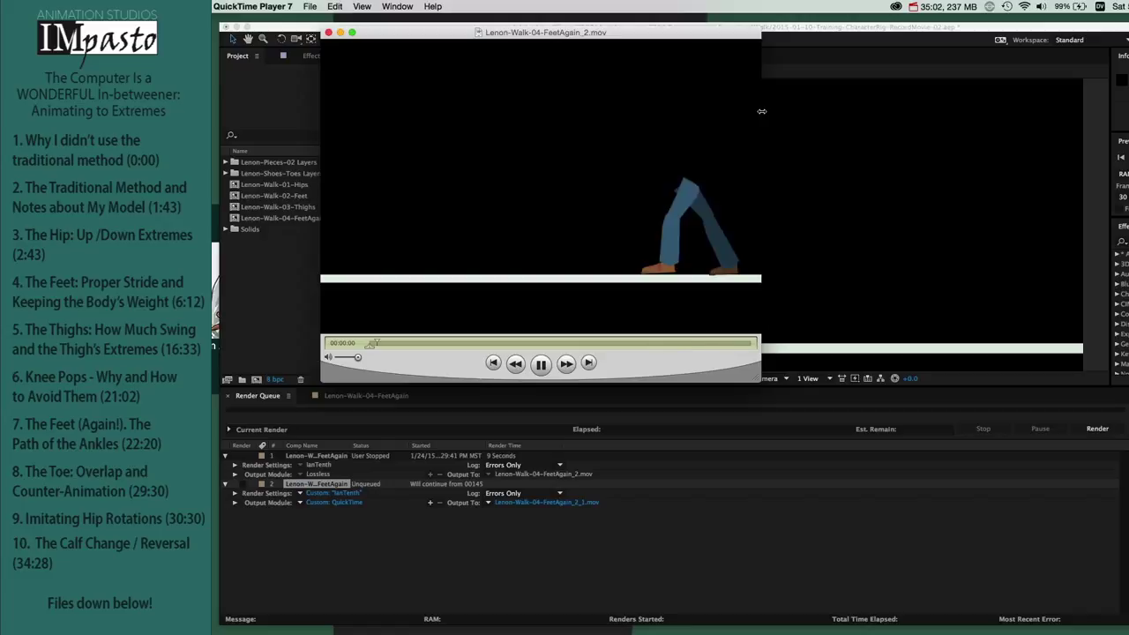
# Step: Close the movie, return to the FeetAgain timeline at frame 0, and select the r thigh
pyautogui.press('super+w')
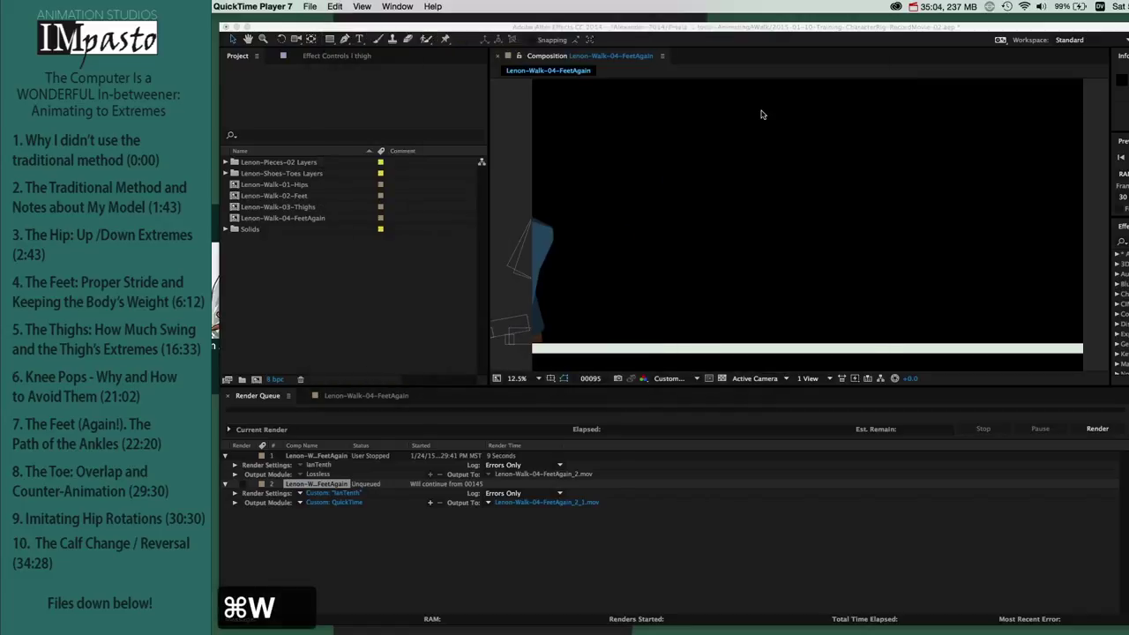
pyautogui.click(357, 397)
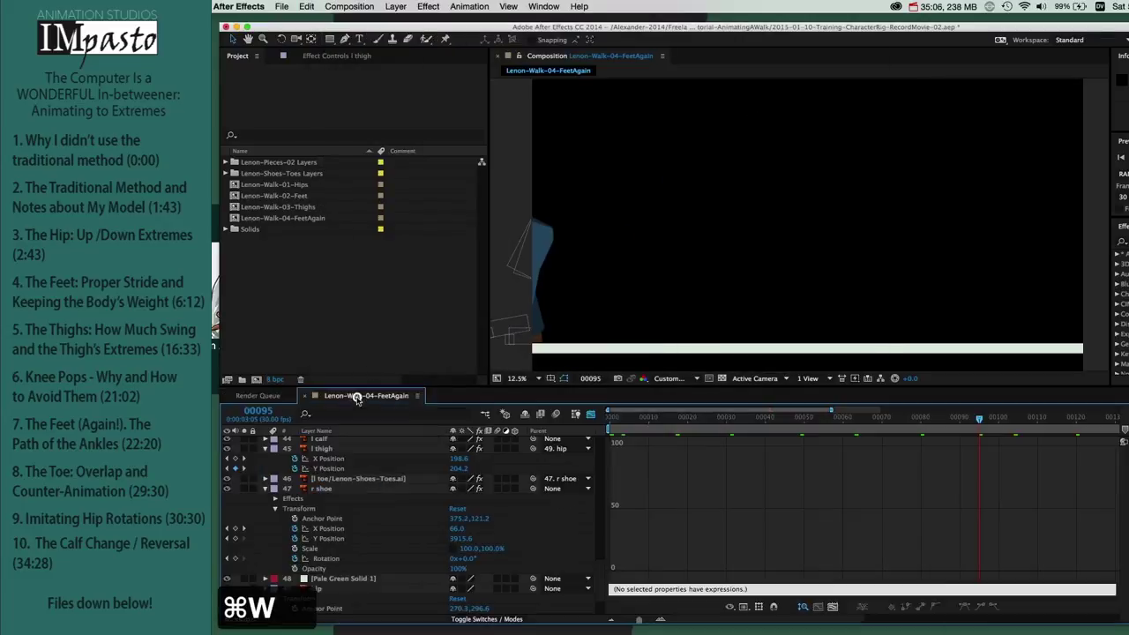
pyautogui.moveTo(728, 424); pyautogui.dragTo(594, 430)
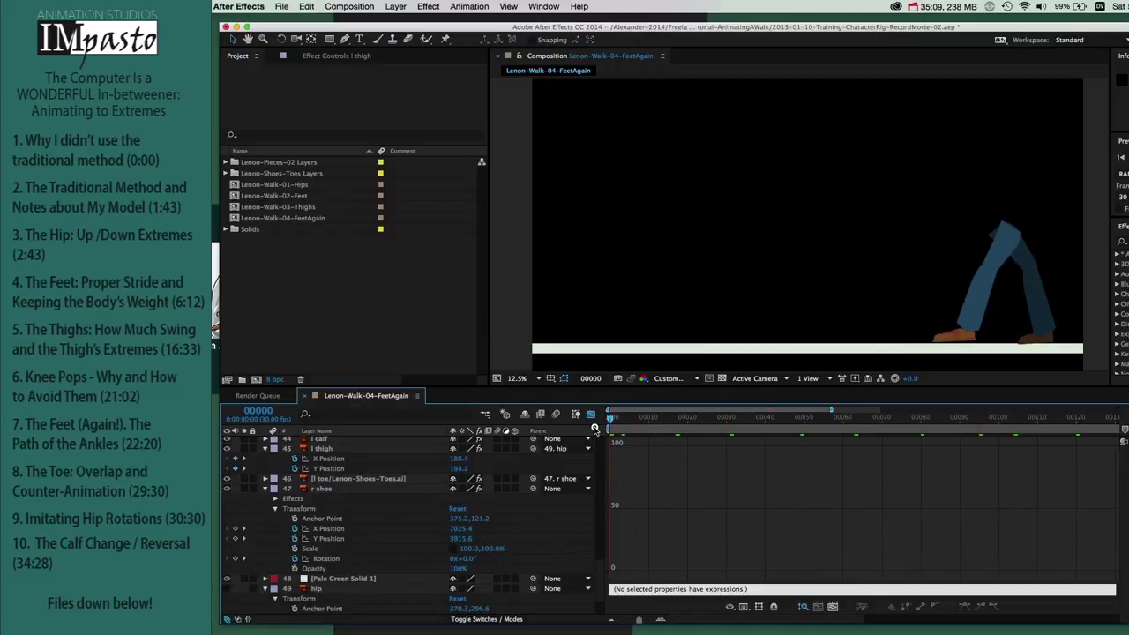
pyautogui.click(1004, 256)
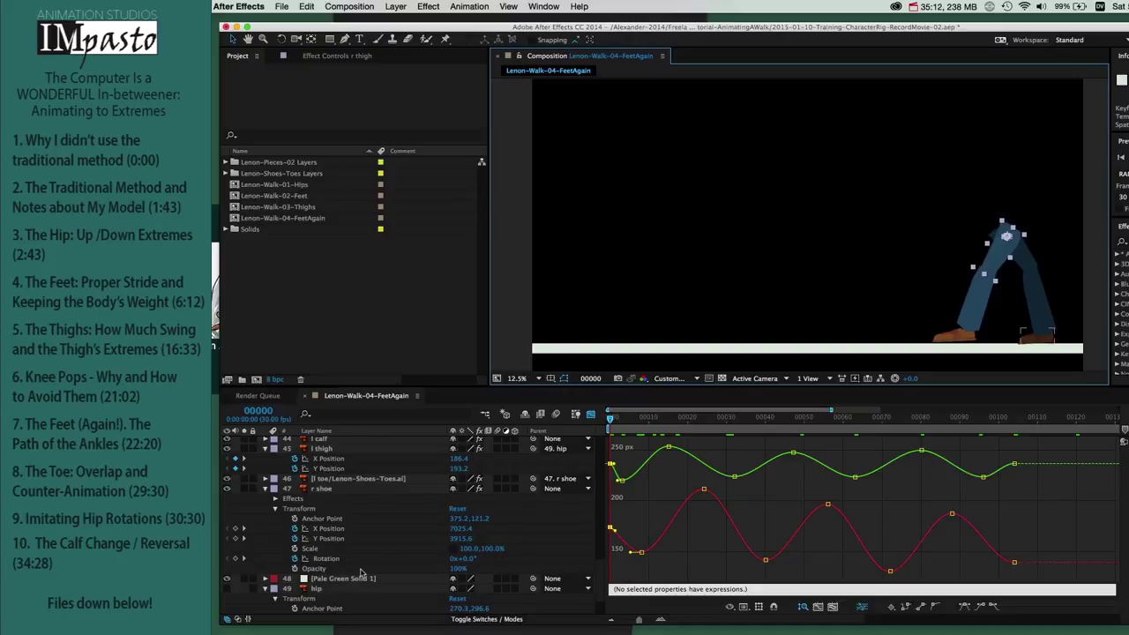
pyautogui.scroll(5, 383, 521)
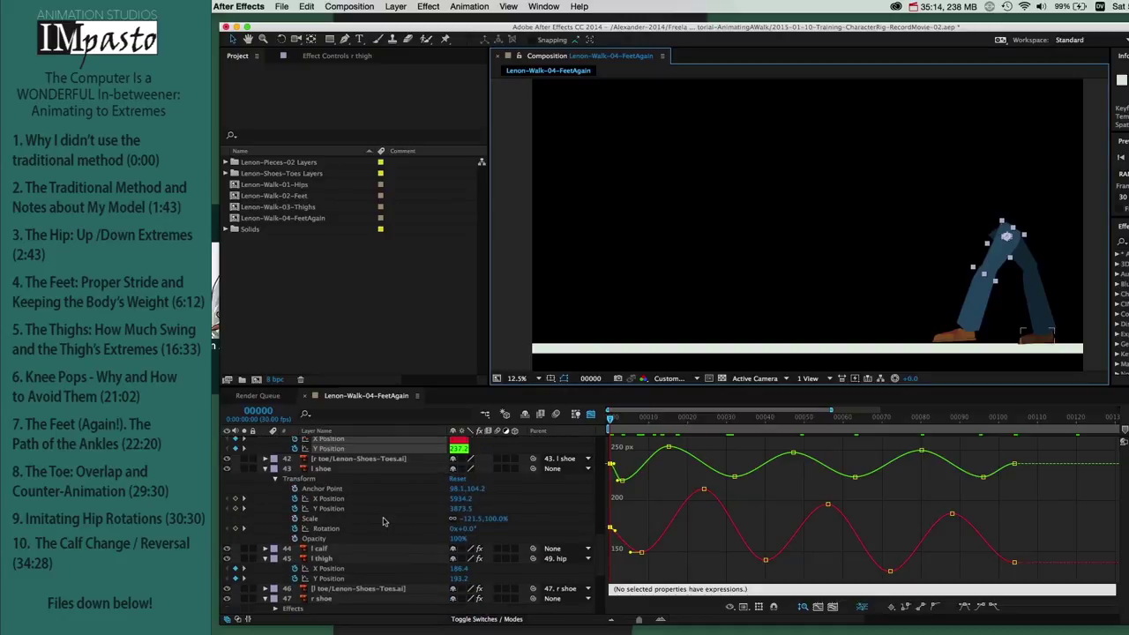
pyautogui.scroll(2, 383, 521)
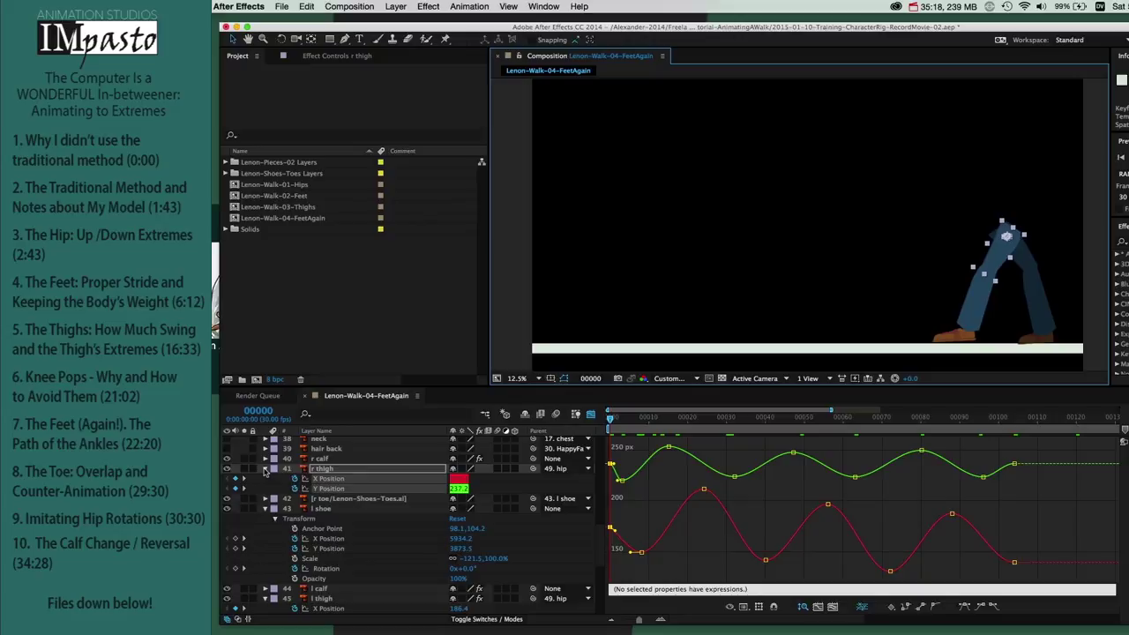
# Step: Show the r thigh's Rotation curve, set the first key to 22.2° and lower the frame-40 key to 30.95°
pyautogui.press('r')
pyautogui.click(337, 480)
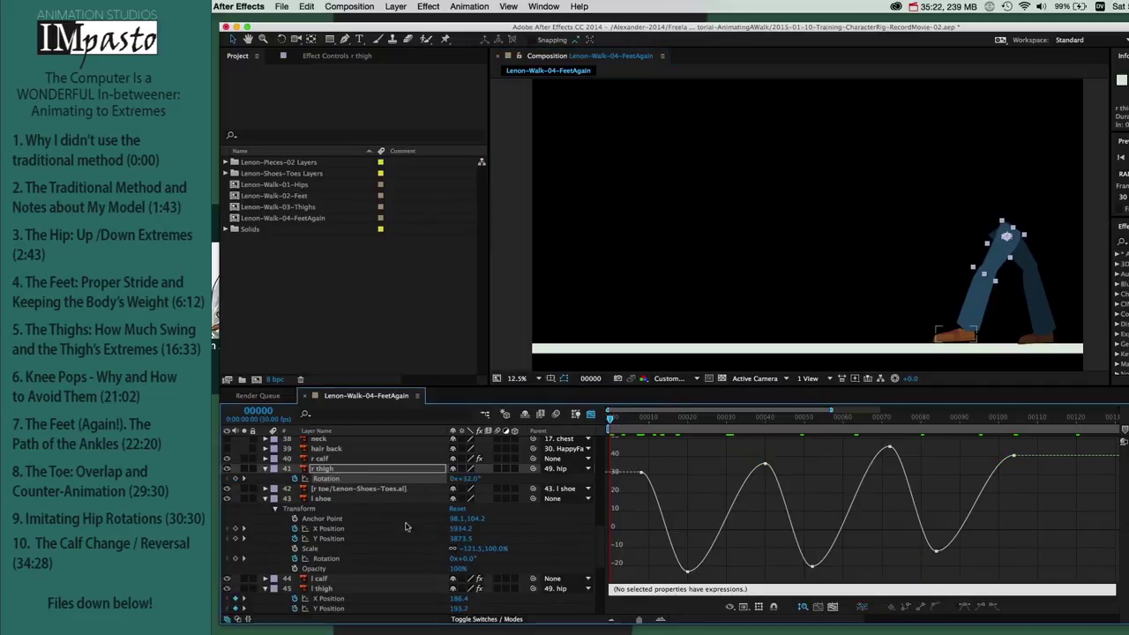
pyautogui.moveTo(473, 478); pyautogui.dragTo(465, 478)
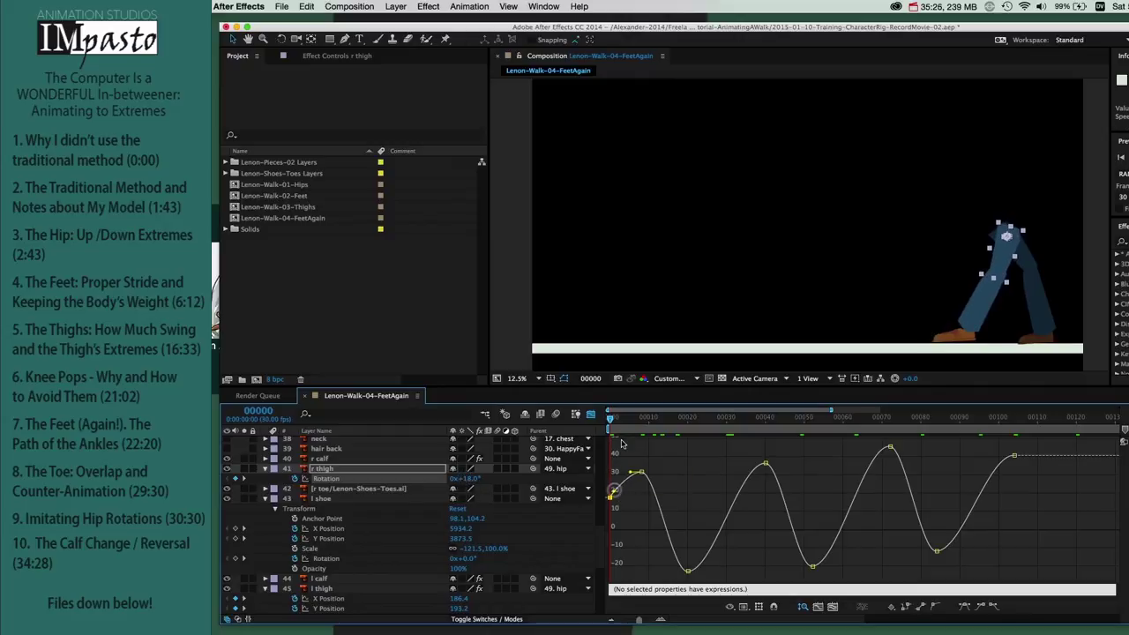
pyautogui.moveTo(610, 497); pyautogui.dragTo(606, 479)
pyautogui.moveTo(610, 420); pyautogui.dragTo(750, 419)
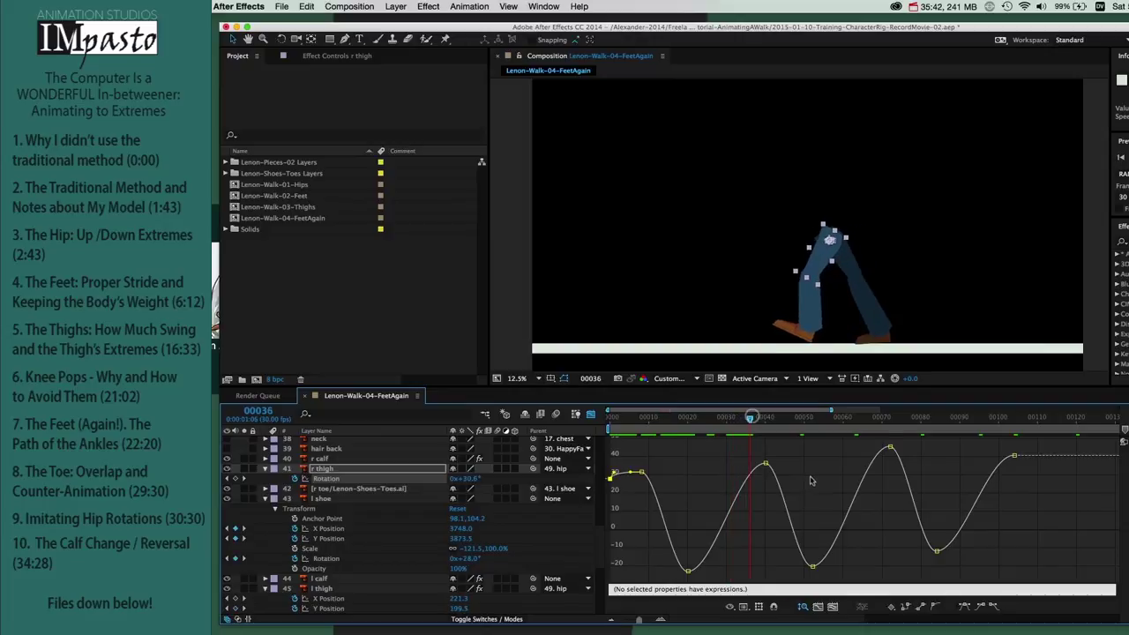
pyautogui.moveTo(769, 467)
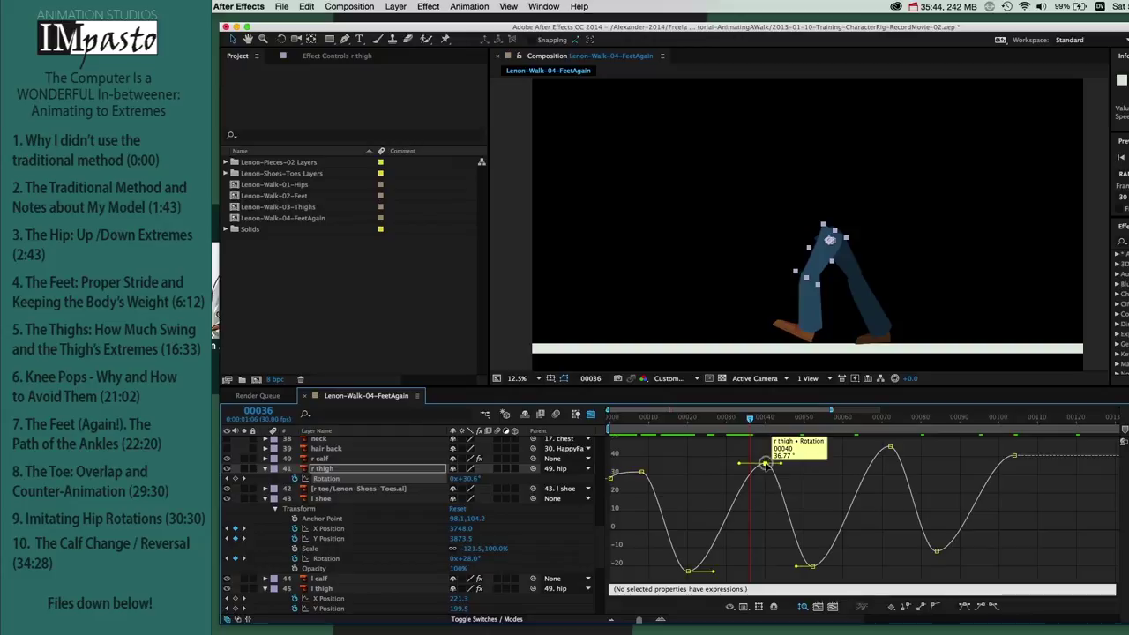
pyautogui.moveTo(767, 468); pyautogui.dragTo(773, 482)
pyautogui.moveTo(750, 419); pyautogui.dragTo(811, 424)
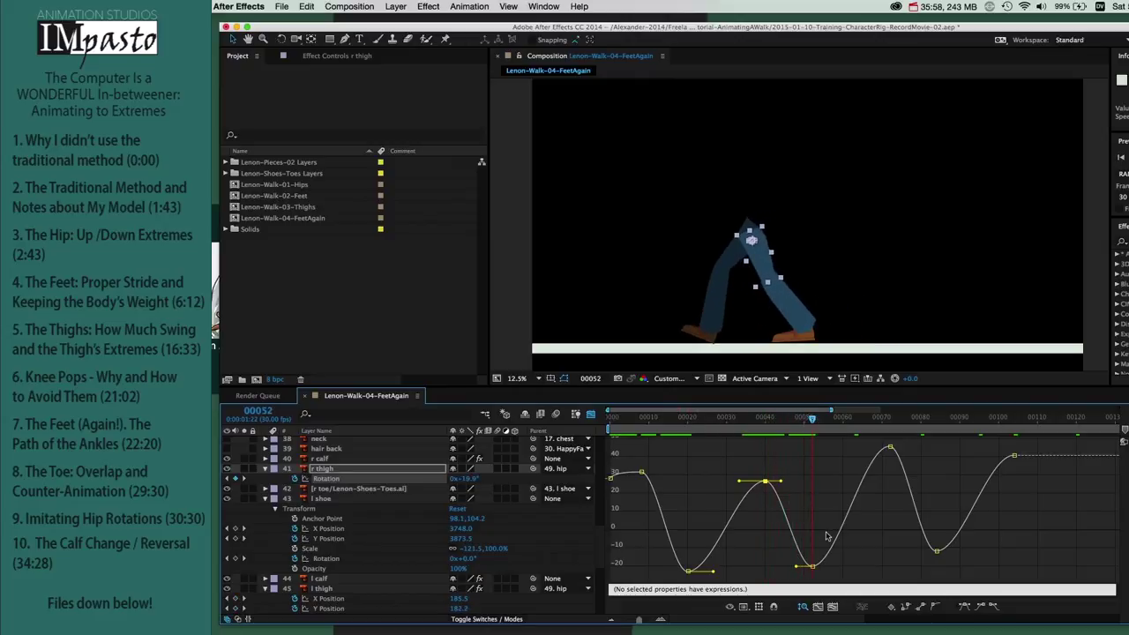
# Step: Lower the frame-52 rotation key to -24.11° and frame-72 to 37.18°, then reshape the bezier easing
pyautogui.moveTo(813, 571); pyautogui.dragTo(813, 571)
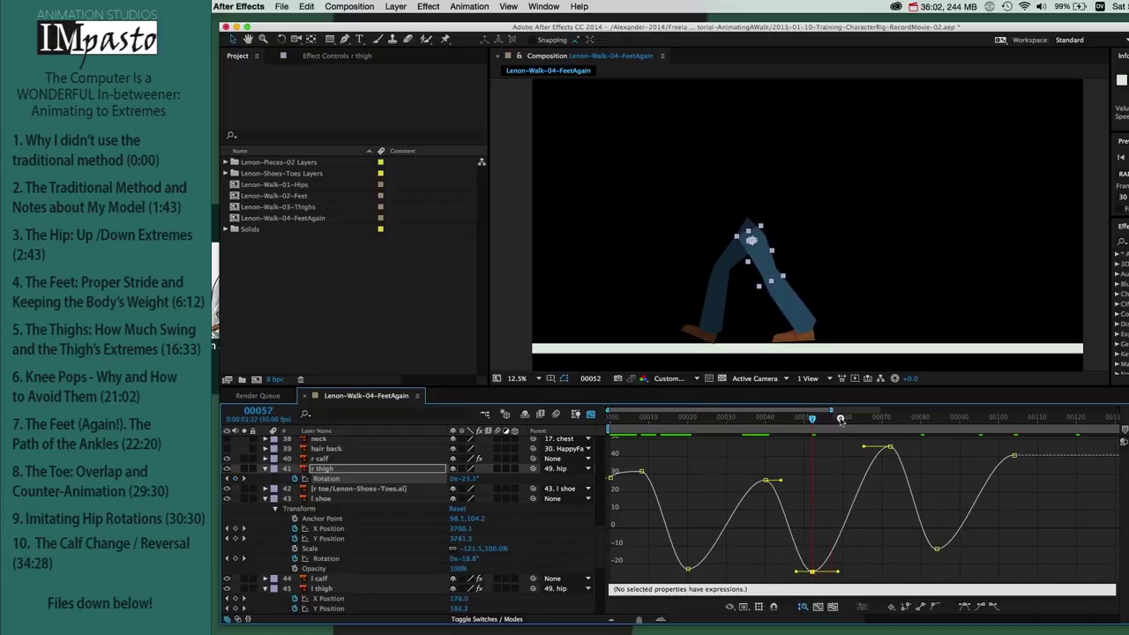
pyautogui.moveTo(841, 420); pyautogui.dragTo(892, 463)
pyautogui.moveTo(893, 447)
pyautogui.moveTo(881, 421)
pyautogui.mouseDown()
pyautogui.moveTo(859, 422)
pyautogui.moveTo(869, 421)
pyautogui.mouseUp()
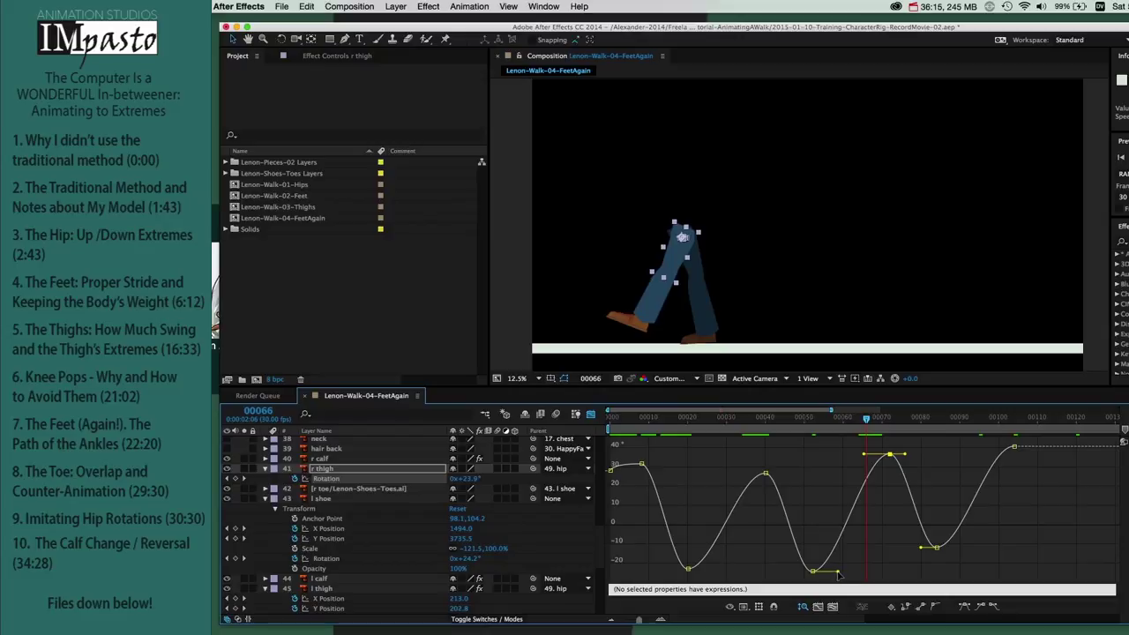
pyautogui.moveTo(838, 573); pyautogui.dragTo(836, 575)
pyautogui.moveTo(865, 455); pyautogui.dragTo(858, 456)
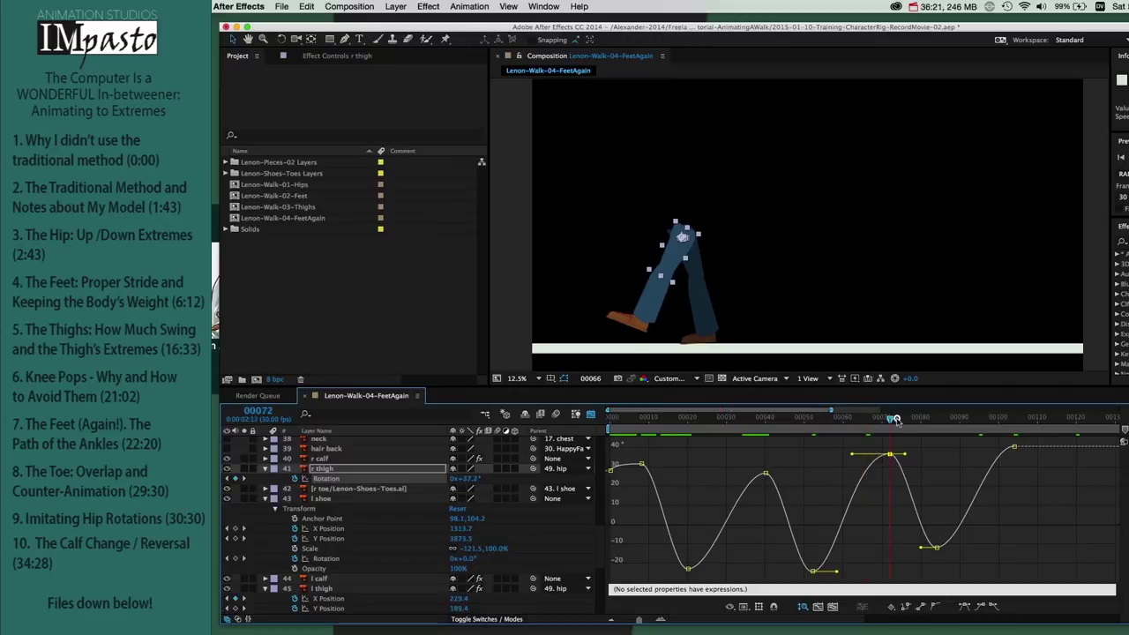
pyautogui.moveTo(895, 420)
pyautogui.mouseDown()
pyautogui.moveTo(987, 423)
pyautogui.moveTo(1017, 456)
pyautogui.moveTo(994, 423)
pyautogui.moveTo(895, 413)
pyautogui.mouseUp()
pyautogui.hscroll(-3, 769, 282)
# Step: Show the l thigh's Rotation curve, raise its frame-0 key to -19.4° and lower the frame-20 key
pyautogui.scroll(-2, 353, 530)
pyautogui.click(323, 539)
pyautogui.press('r')
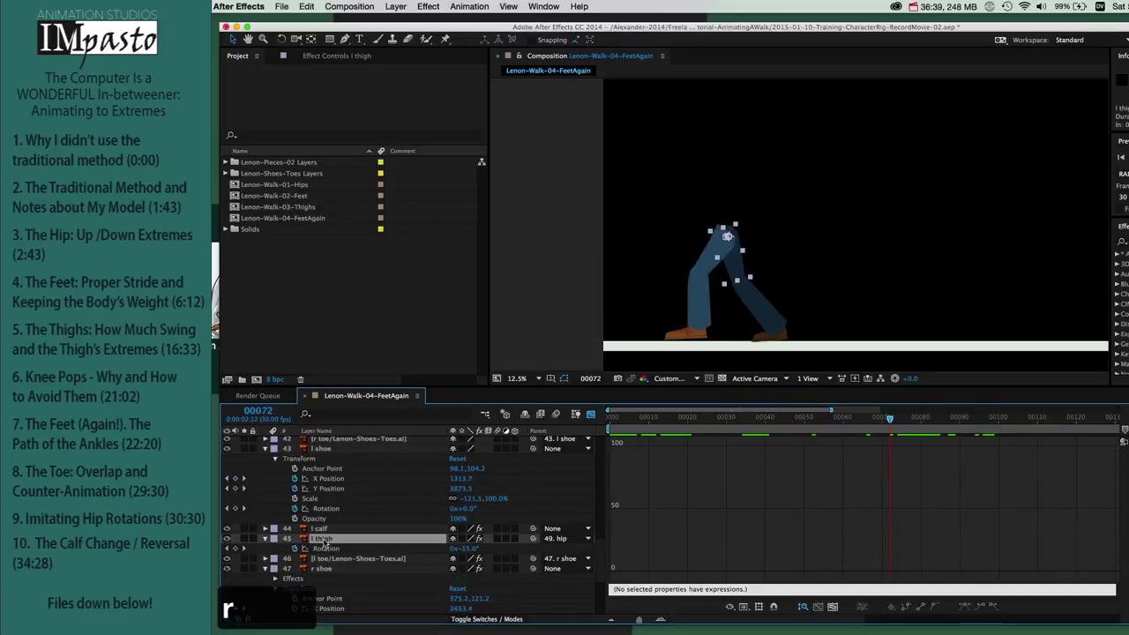
pyautogui.moveTo(642, 418); pyautogui.dragTo(609, 420)
pyautogui.moveTo(801, 278); pyautogui.dragTo(707, 262)
pyautogui.click(326, 549)
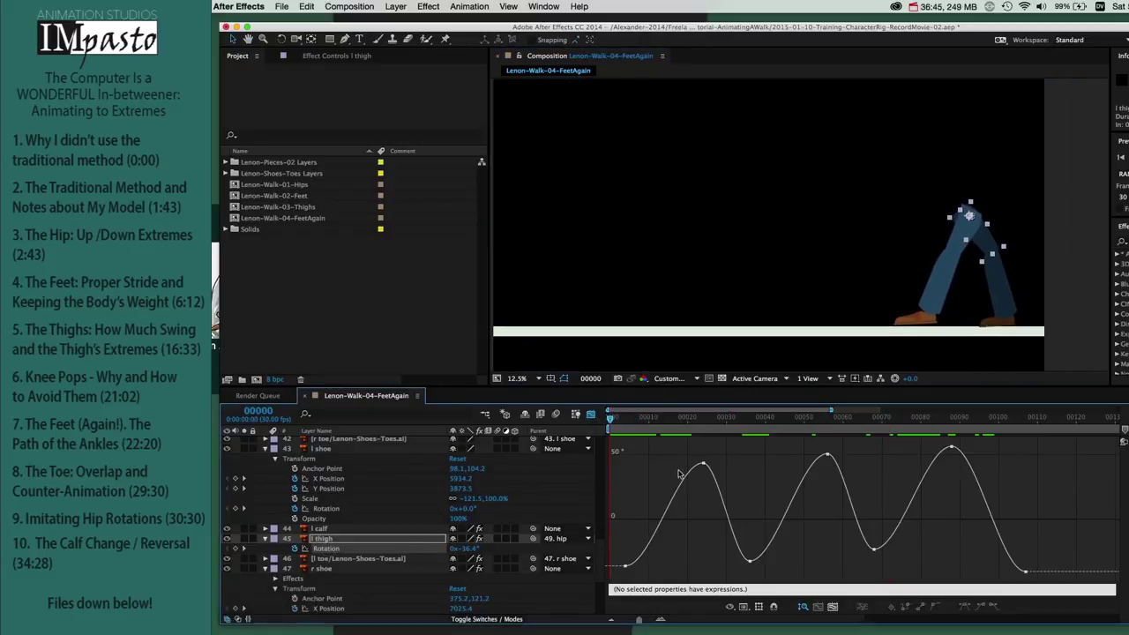
pyautogui.moveTo(613, 565); pyautogui.dragTo(650, 553)
pyautogui.click(685, 418)
pyautogui.moveTo(703, 463); pyautogui.dragTo(703, 472)
pyautogui.moveTo(685, 419); pyautogui.dragTo(751, 423)
# Step: Adjust the l thigh rotation keys at frames 36, 56, 68 and 88, and raise frame 107 to about -31.46°
pyautogui.moveTo(750, 560); pyautogui.dragTo(750, 553)
pyautogui.moveTo(829, 453); pyautogui.dragTo(829, 460)
pyautogui.click(876, 551)
pyautogui.moveTo(876, 552); pyautogui.dragTo(874, 542)
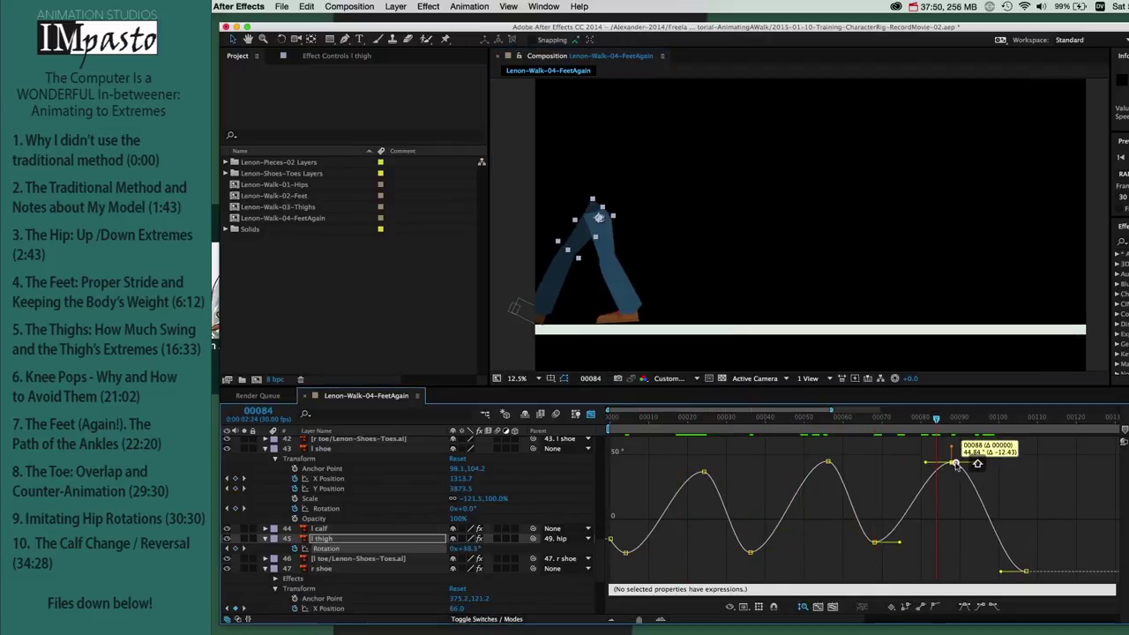
pyautogui.moveTo(952, 450); pyautogui.dragTo(956, 473)
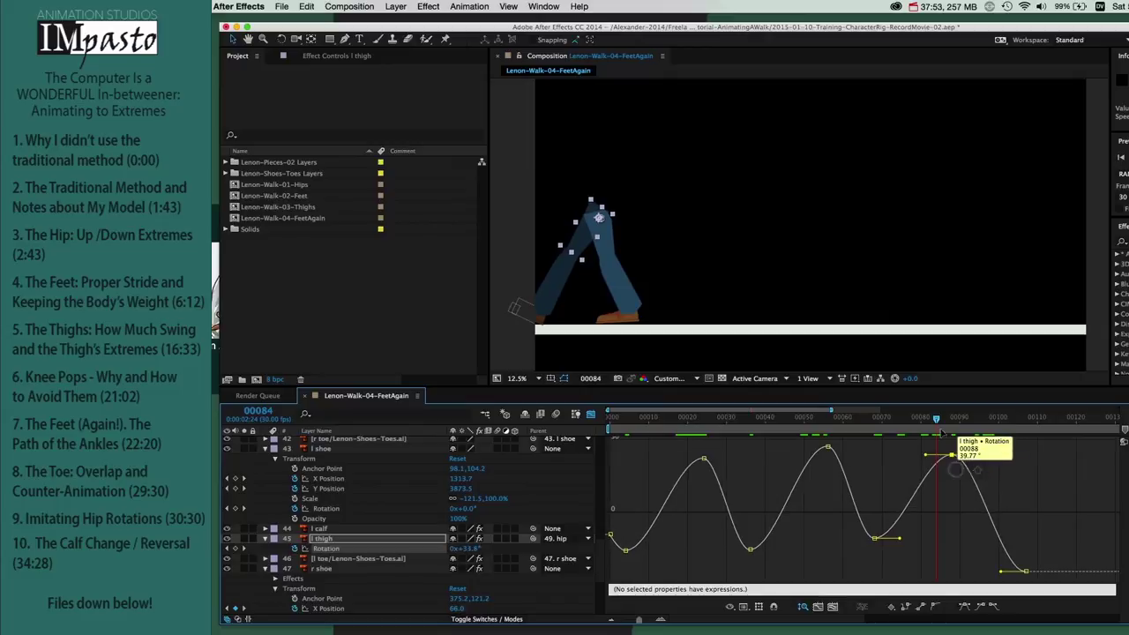
pyautogui.moveTo(959, 421); pyautogui.dragTo(1006, 418)
pyautogui.moveTo(1026, 572)
pyautogui.moveTo(1026, 572); pyautogui.dragTo(1026, 557)
pyautogui.moveTo(647, 417)
pyautogui.mouseDown()
pyautogui.moveTo(605, 422)
pyautogui.moveTo(681, 422)
pyautogui.moveTo(669, 424)
pyautogui.mouseUp()
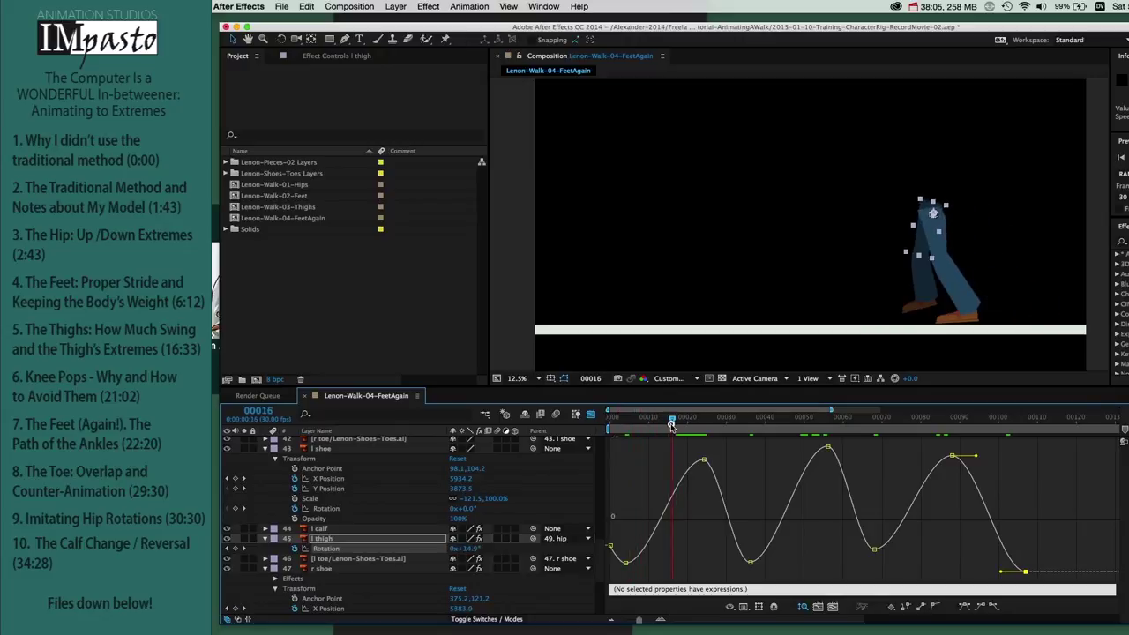
pyautogui.moveTo(674, 424); pyautogui.dragTo(676, 424)
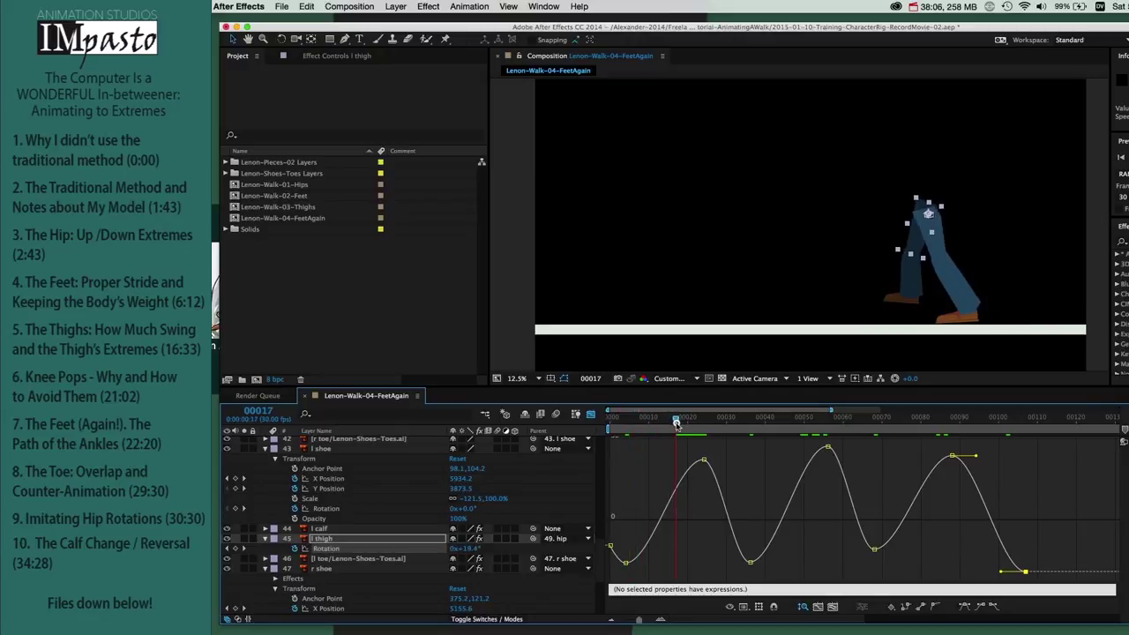
pyautogui.click(917, 304)
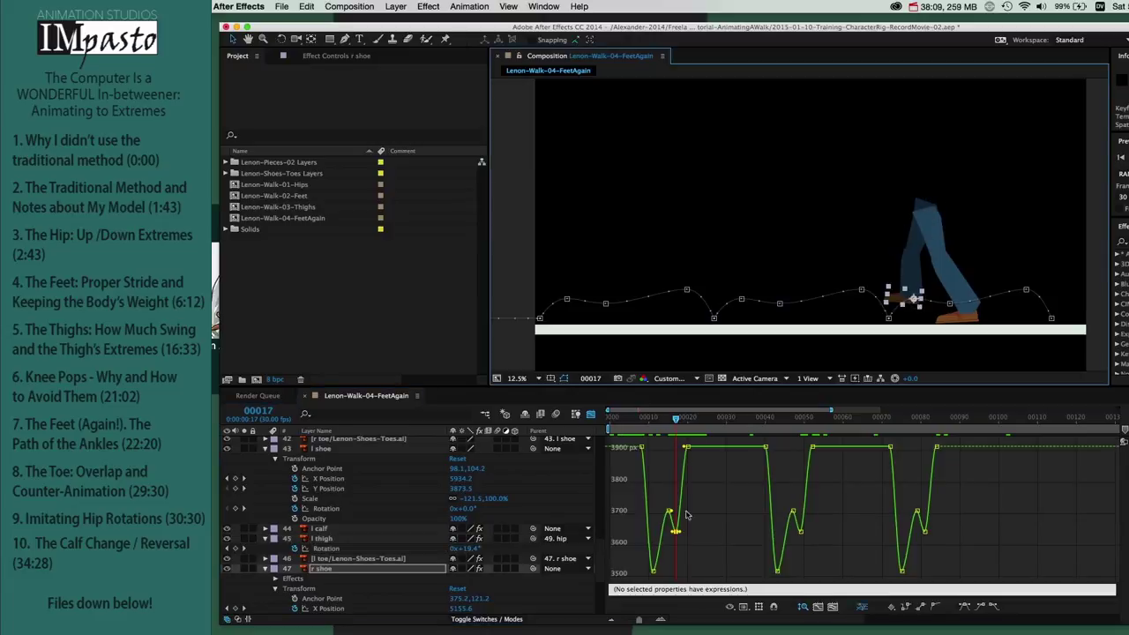
# Step: Reshape the r shoe's mid-step Y Position keys across all three cycles as a group
pyautogui.moveTo(659, 491); pyautogui.dragTo(1003, 549)
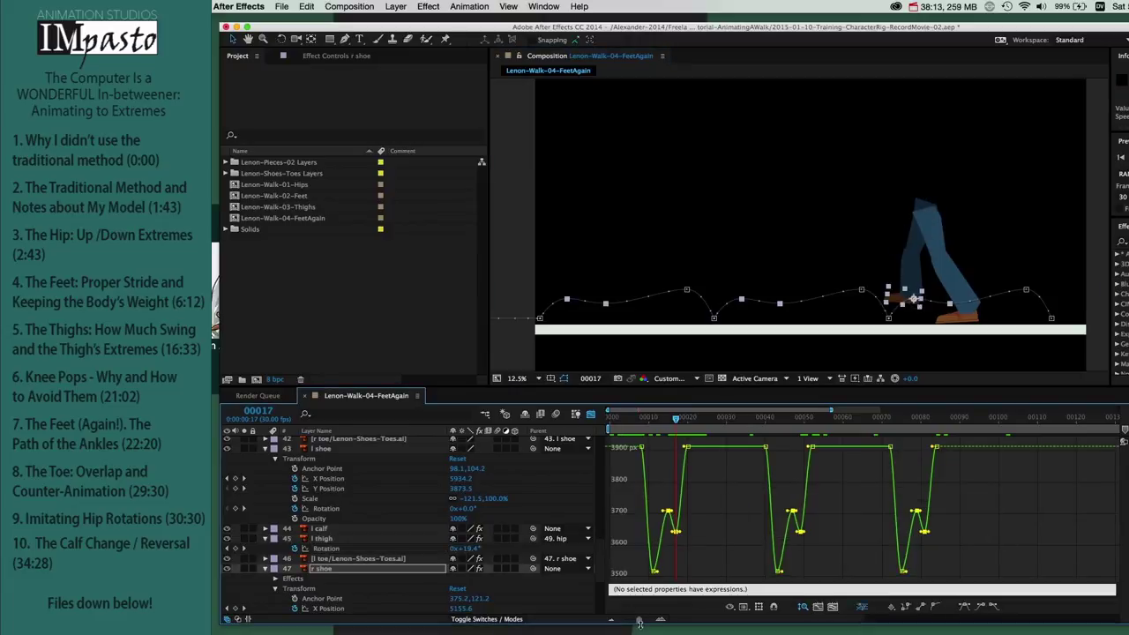
pyautogui.moveTo(630, 620); pyautogui.dragTo(646, 621)
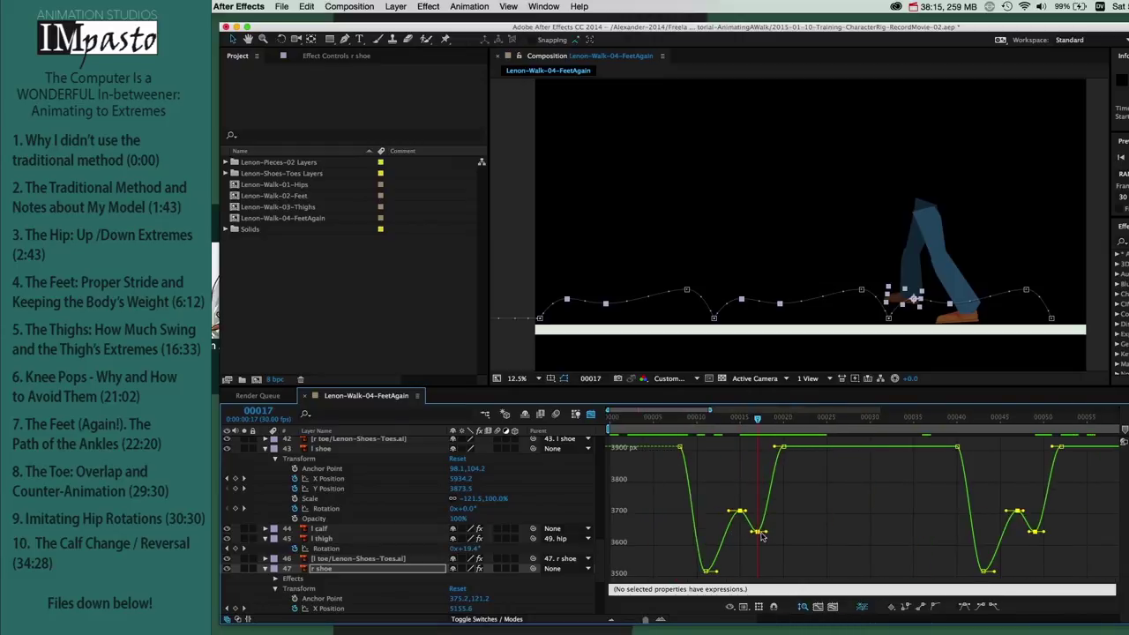
pyautogui.moveTo(757, 531); pyautogui.dragTo(756, 494)
pyautogui.click(702, 421)
pyautogui.moveTo(702, 421); pyautogui.dragTo(1039, 403)
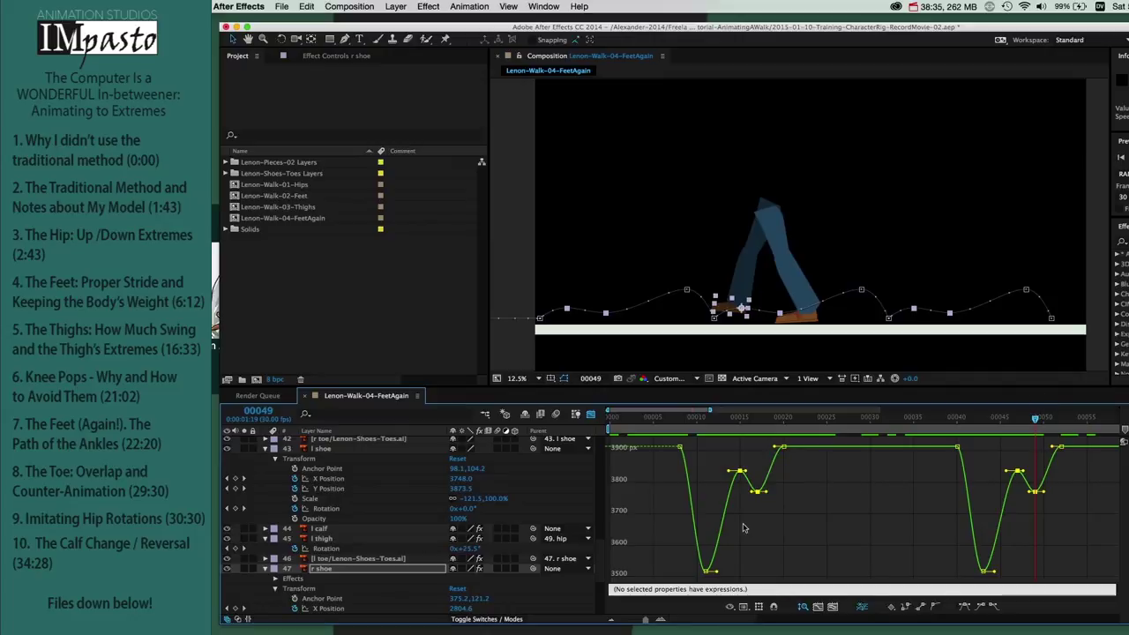
pyautogui.moveTo(741, 511); pyautogui.dragTo(1039, 504)
pyautogui.click(758, 492)
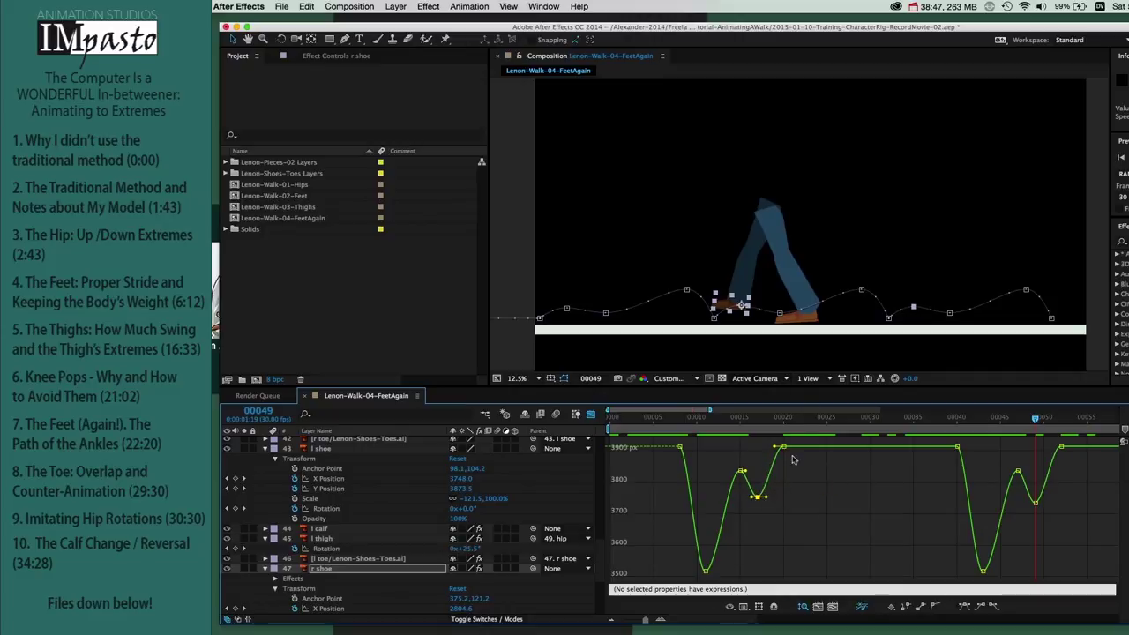
# Step: Lower the r shoe's frame-81 key to 3744.07 px and the l shoe's frame-0 Y key to 3763.47 px
pyautogui.hscroll(10, 882, 538)
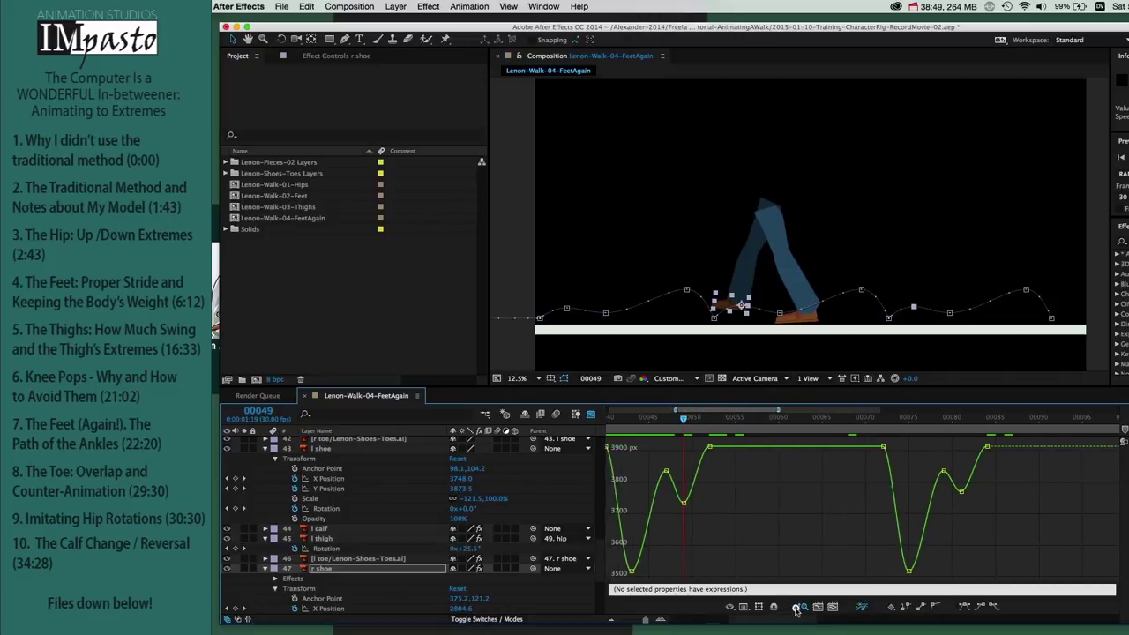
pyautogui.moveTo(867, 494)
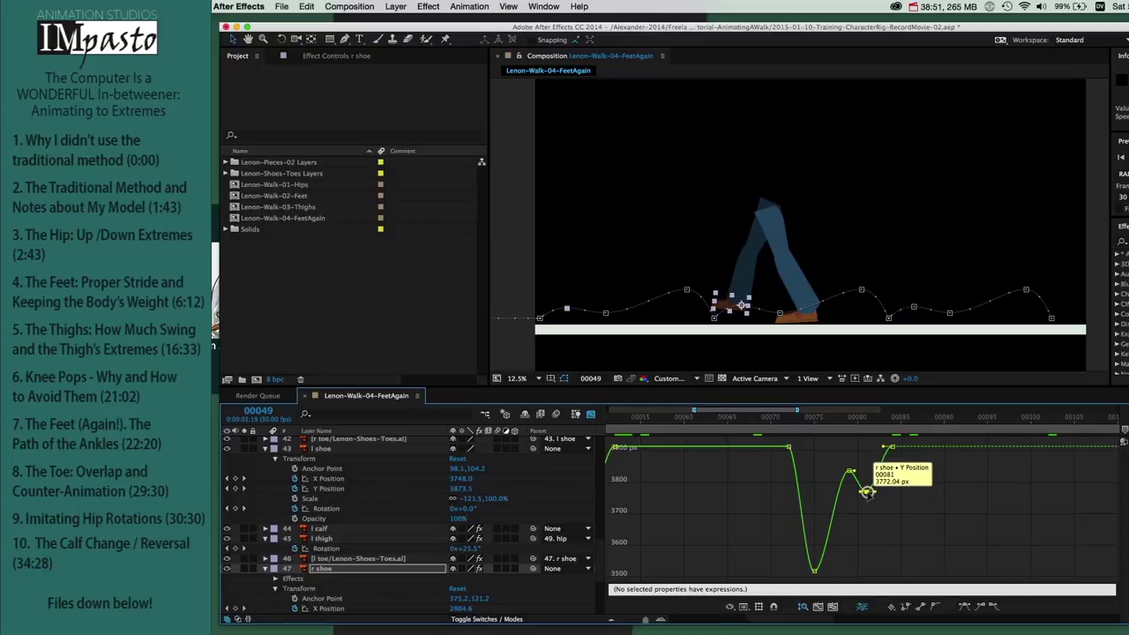
pyautogui.moveTo(867, 494); pyautogui.dragTo(869, 501)
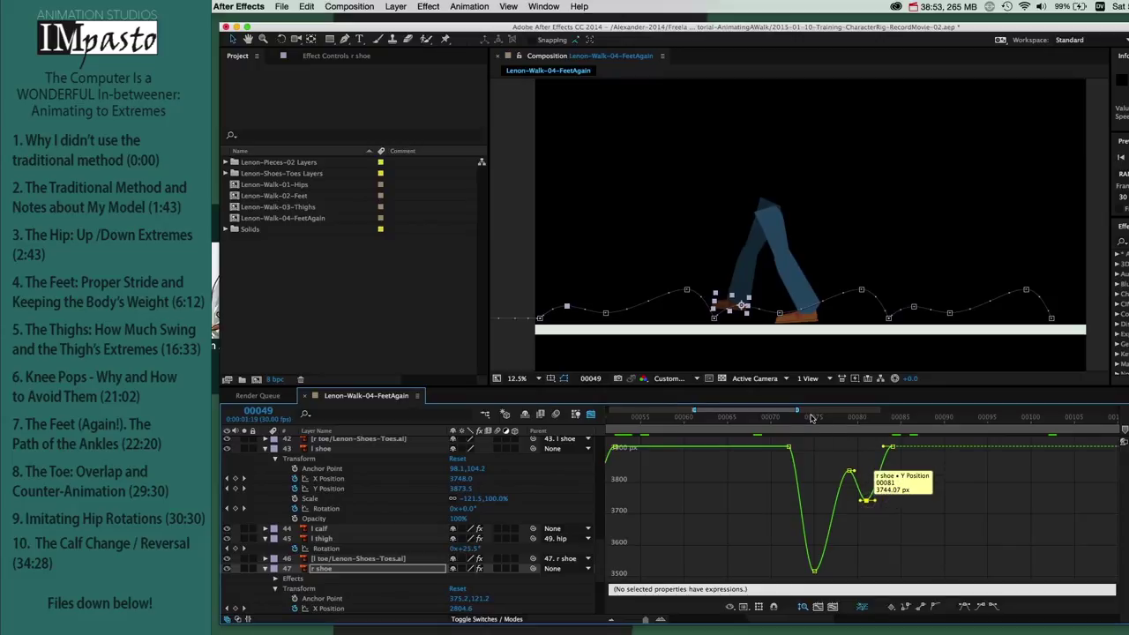
pyautogui.click(780, 422)
pyautogui.press('Home')
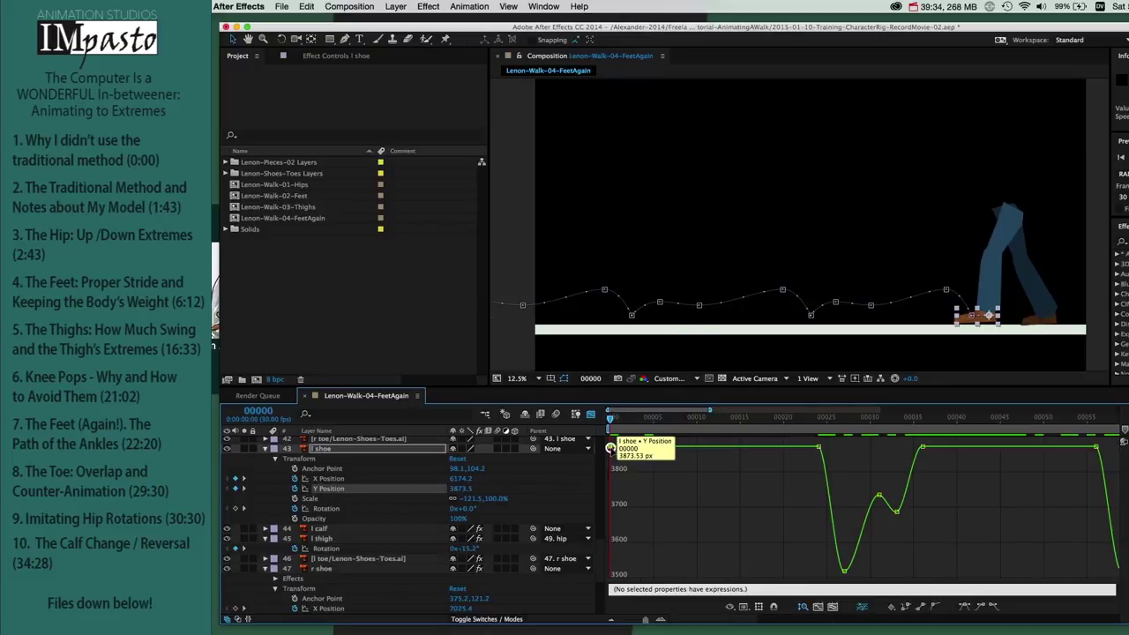
pyautogui.moveTo(613, 452); pyautogui.dragTo(612, 486)
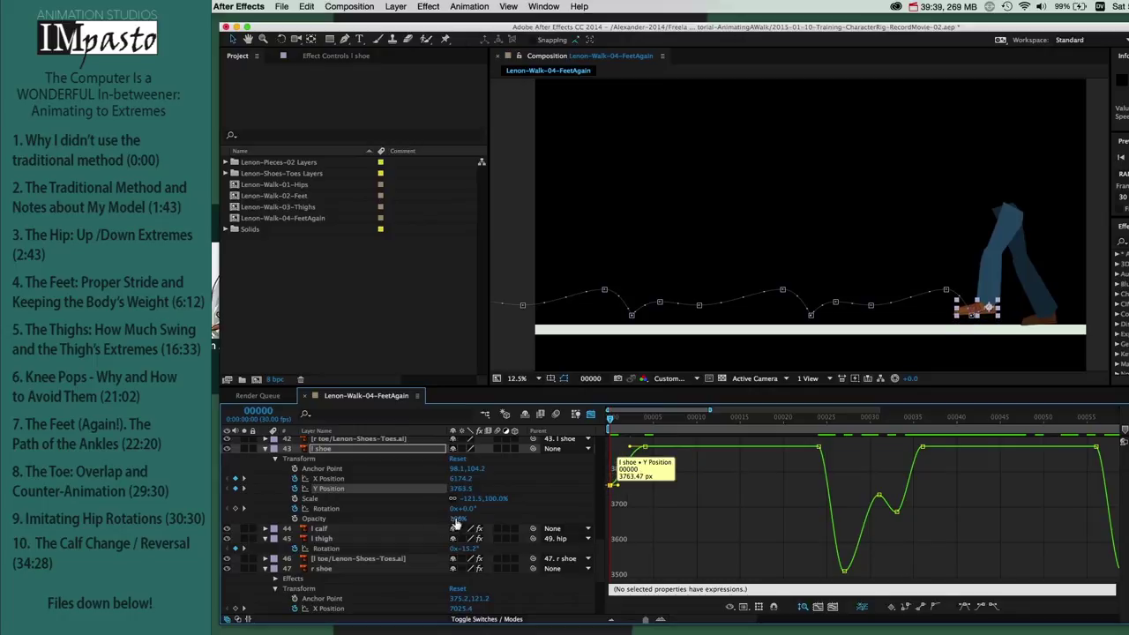
# Step: Key the l shoe's Rotation to tip up about 10° at frame 4 and adjust its first keyframes
pyautogui.moveTo(617, 418); pyautogui.dragTo(643, 418)
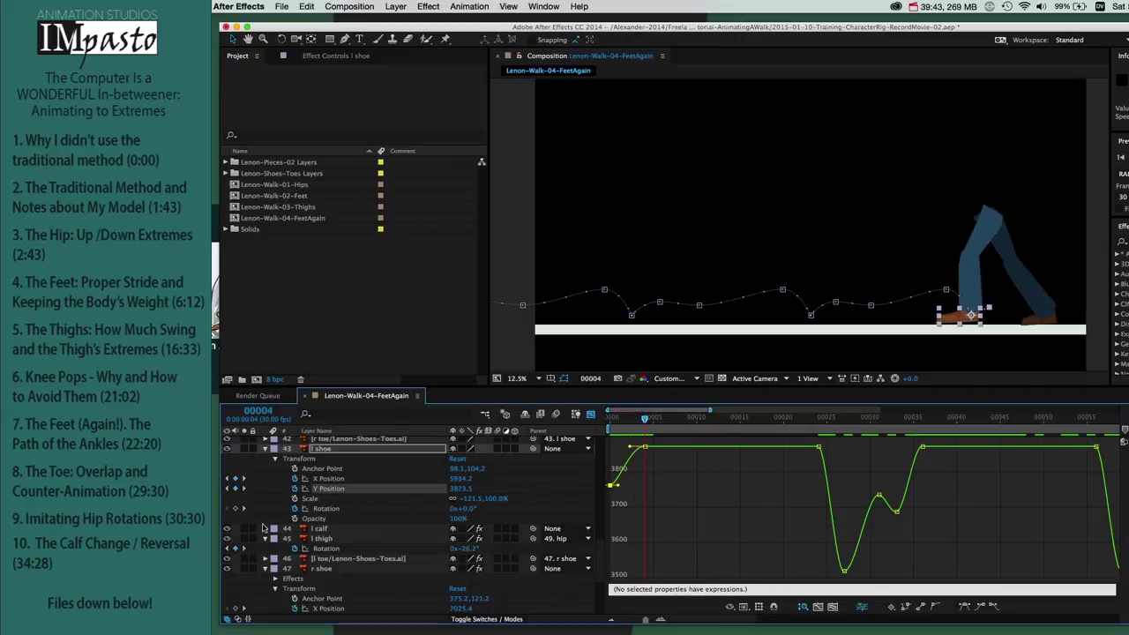
pyautogui.click(238, 510)
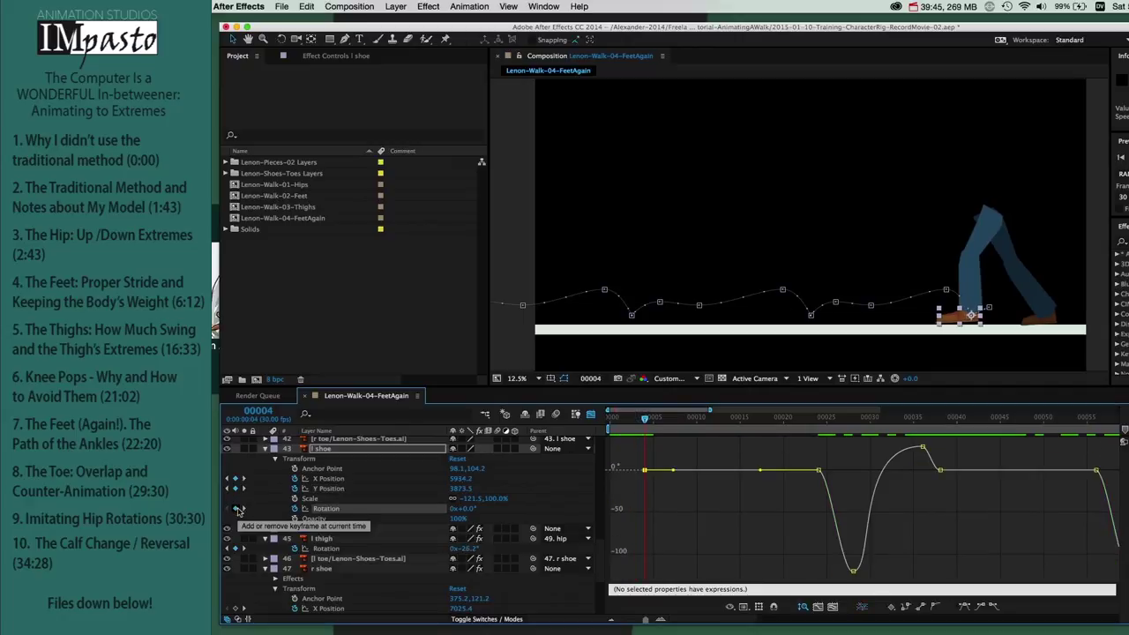
pyautogui.press('super+Right')
pyautogui.press('super+Right')
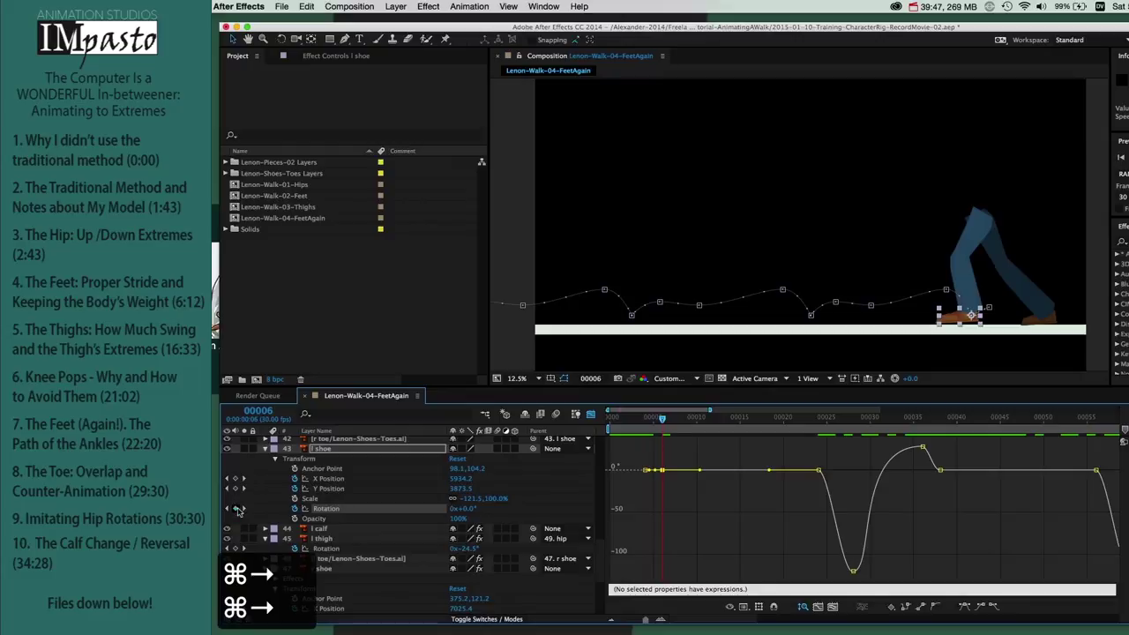
pyautogui.press('super+Left')
pyautogui.press('super+Left')
pyautogui.moveTo(464, 509); pyautogui.dragTo(477, 509)
pyautogui.moveTo(645, 417); pyautogui.dragTo(576, 426)
pyautogui.moveTo(474, 509); pyautogui.dragTo(467, 509)
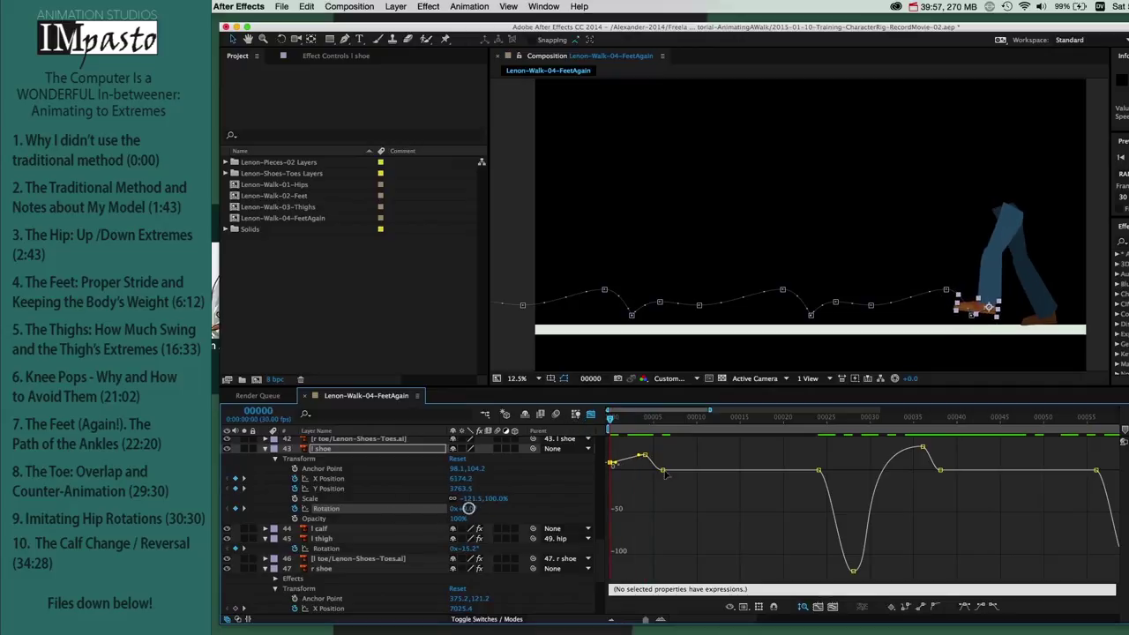
pyautogui.moveTo(692, 440); pyautogui.dragTo(592, 495)
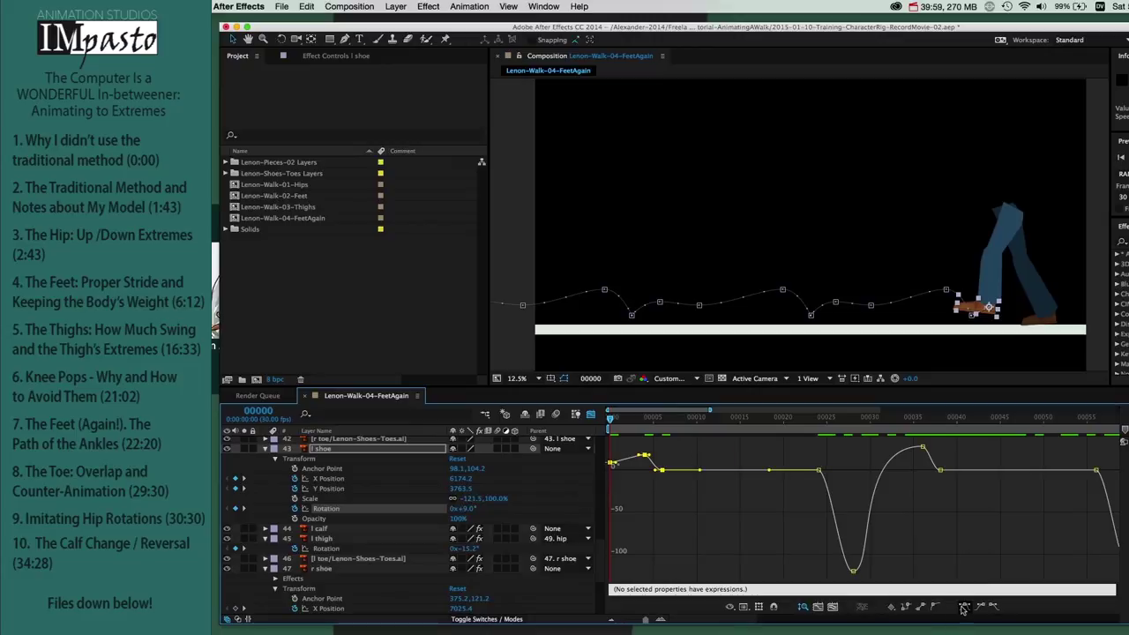
pyautogui.moveTo(617, 420); pyautogui.dragTo(537, 413)
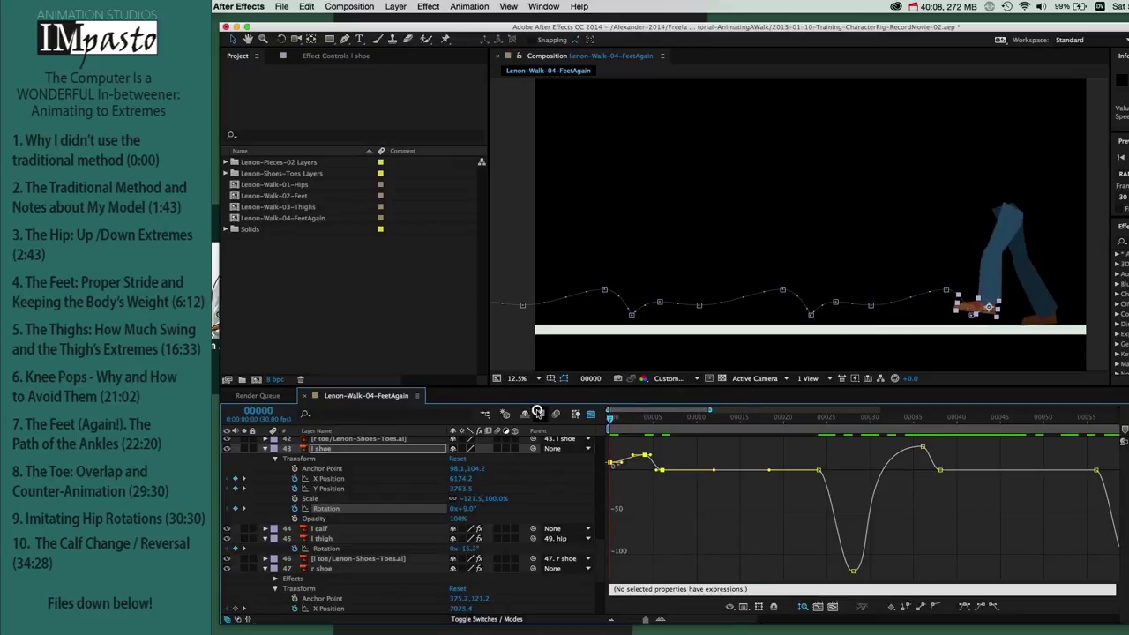
# Step: Render the FeetAgain comp as a third queue item, Lenon-Walk-04-FeetAgain_3.mov
pyautogui.click(654, 359)
pyautogui.press('super+ctrl+m')
pyautogui.press('Return')
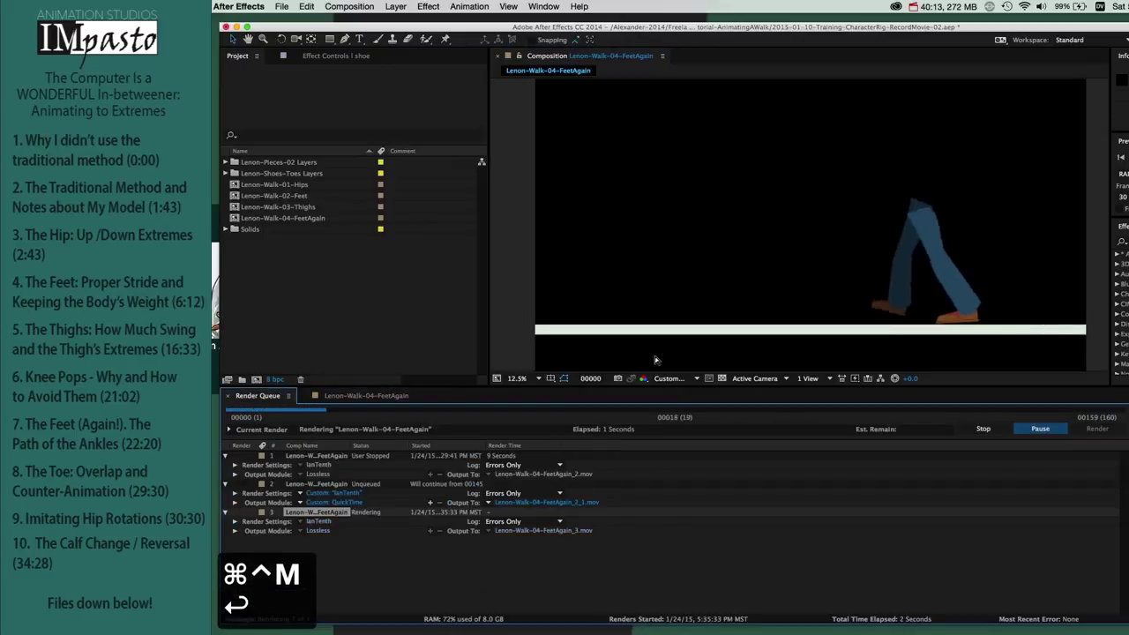
# Step: Loop Lenon-Walk-04-FeetAgain_3.mov, then close it and return to the FeetAgain timeline
pyautogui.press('super+l')
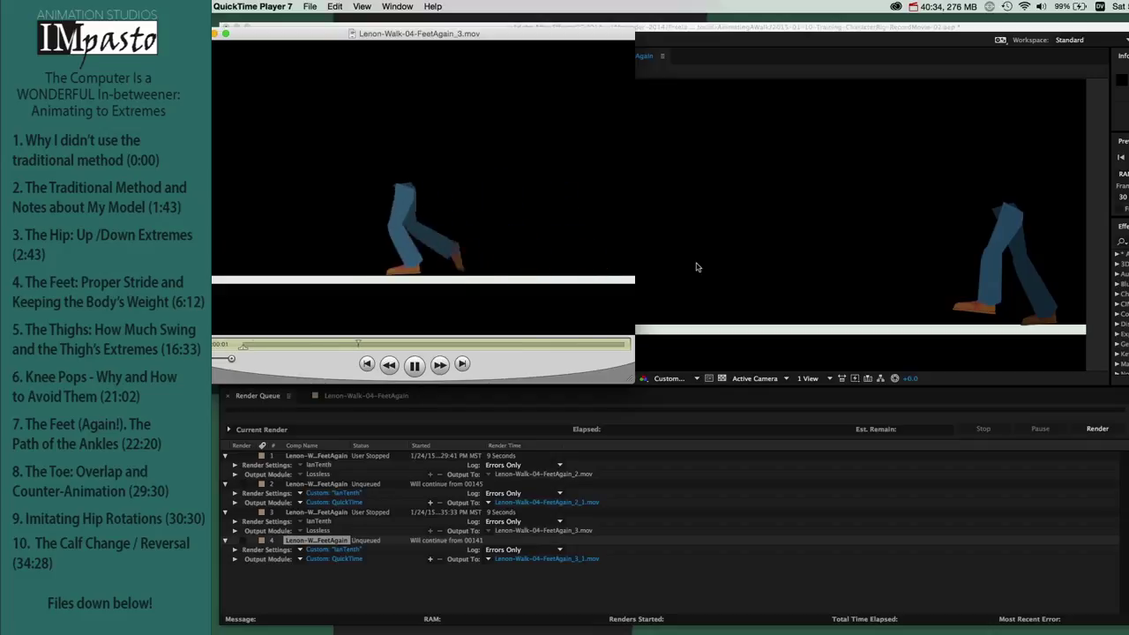
pyautogui.press('super+w')
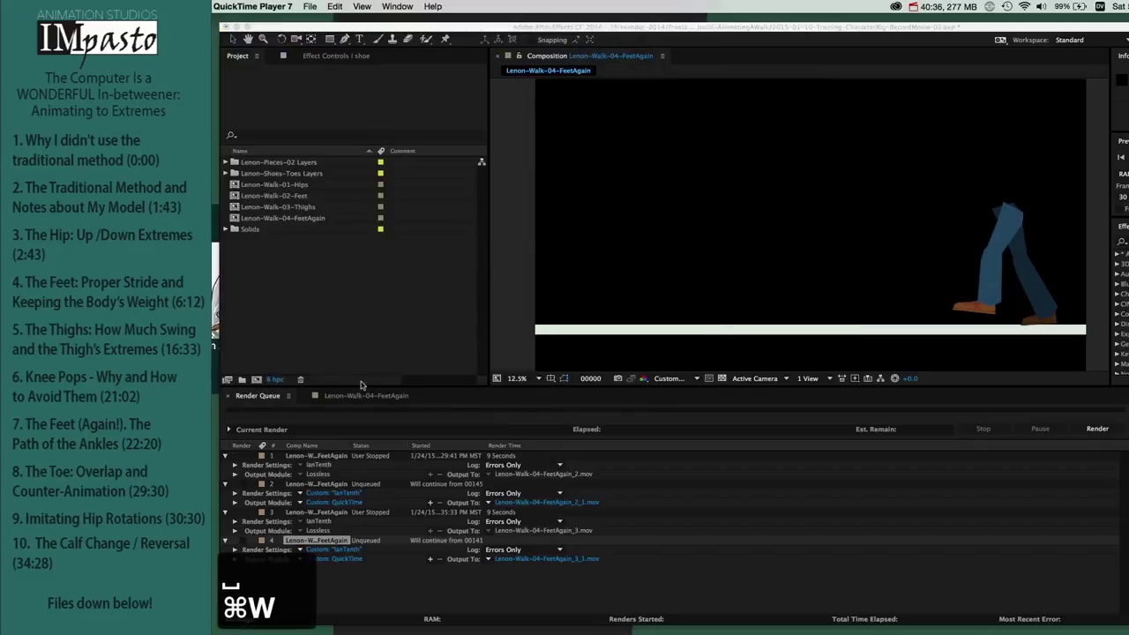
pyautogui.click(390, 396)
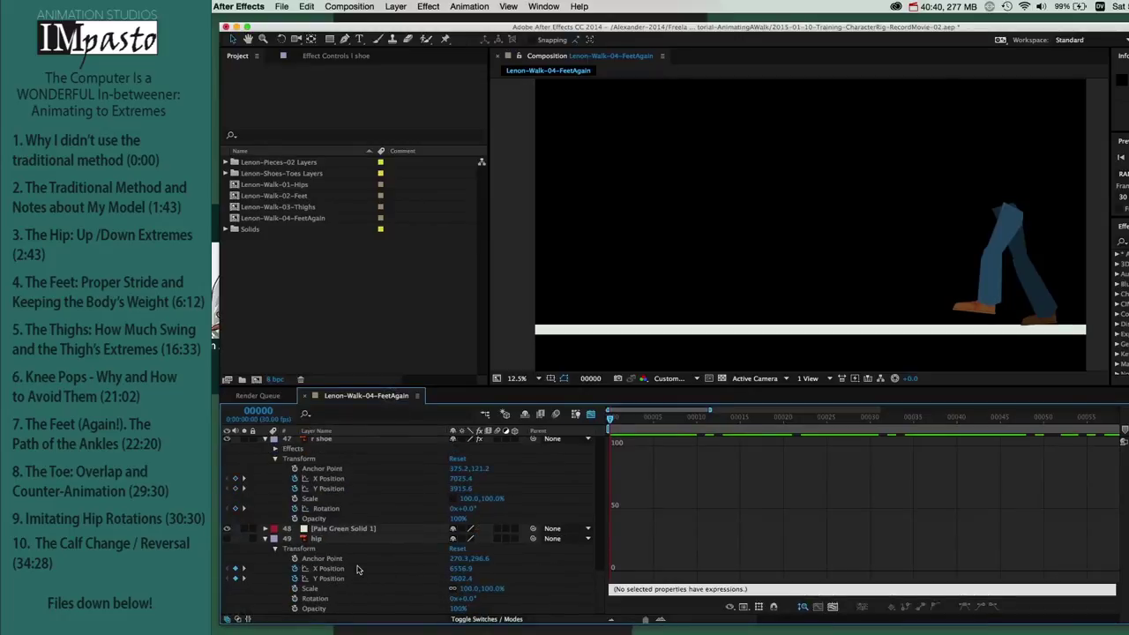
# Step: Shift the hip's last X Position keyframe later and run a test render, stopping it partway
pyautogui.click(357, 569)
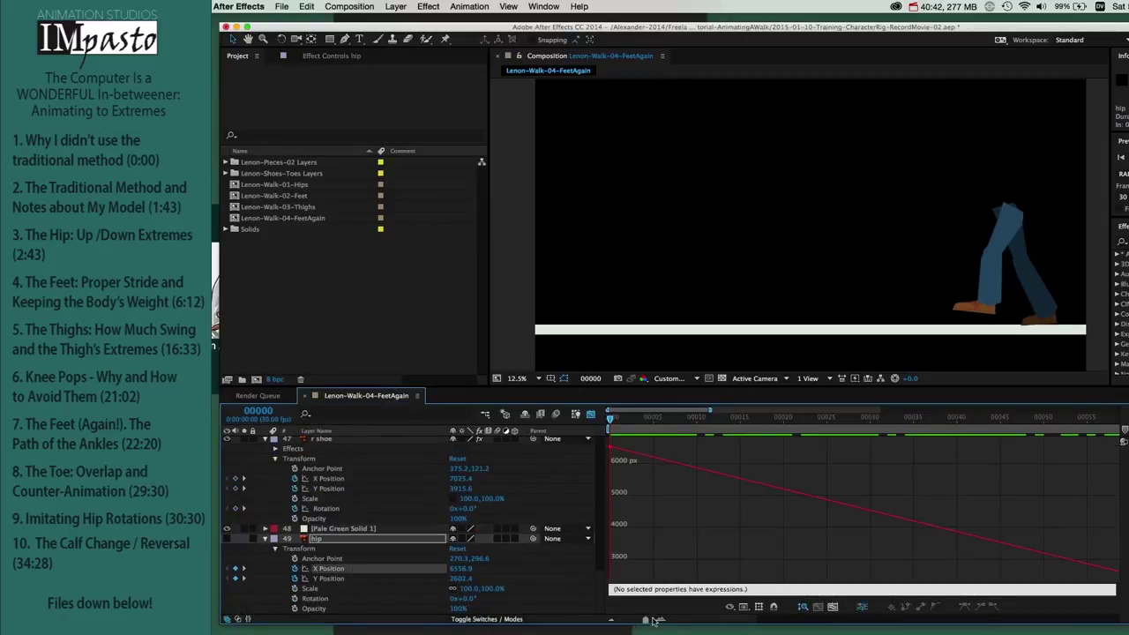
pyautogui.moveTo(645, 621); pyautogui.dragTo(634, 621)
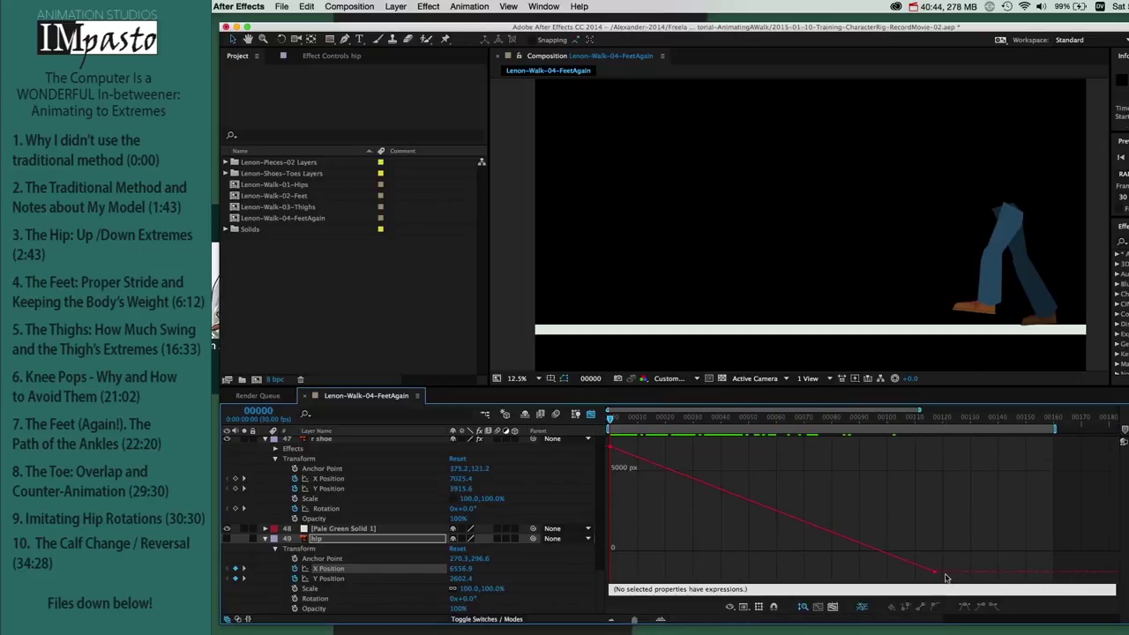
pyautogui.click(936, 570)
pyautogui.hotkey('alt', 'Right')
pyautogui.hotkey('alt', 'Right')
pyautogui.hotkey('alt', 'Right')
pyautogui.hotkey('alt', 'Right')
pyautogui.hotkey('alt', 'Right')
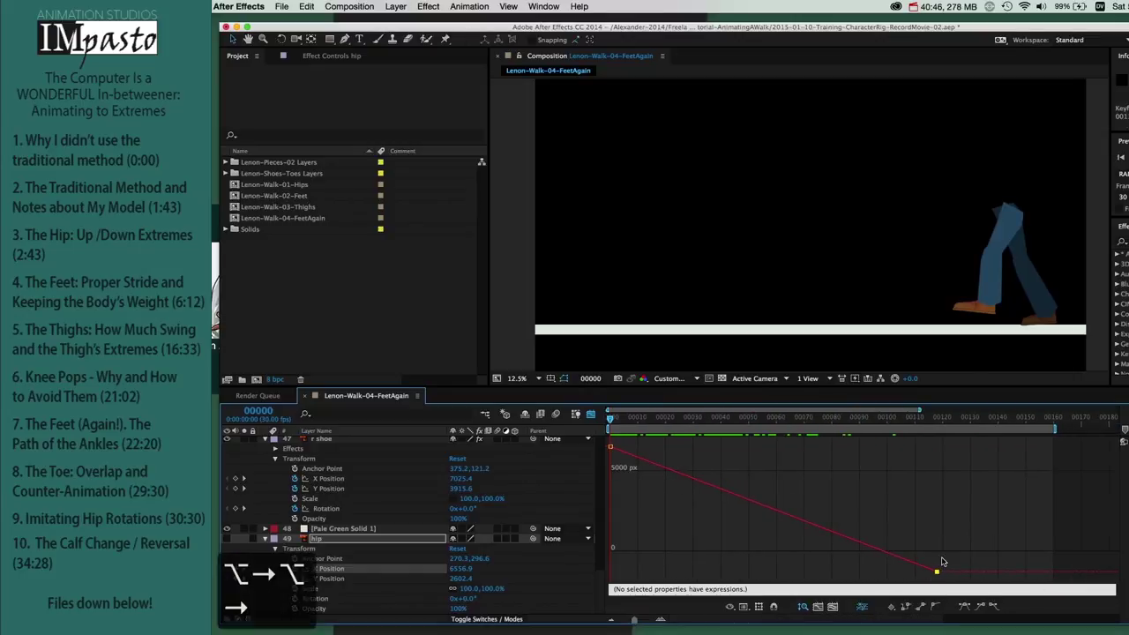
pyautogui.press('ctrl+super+m')
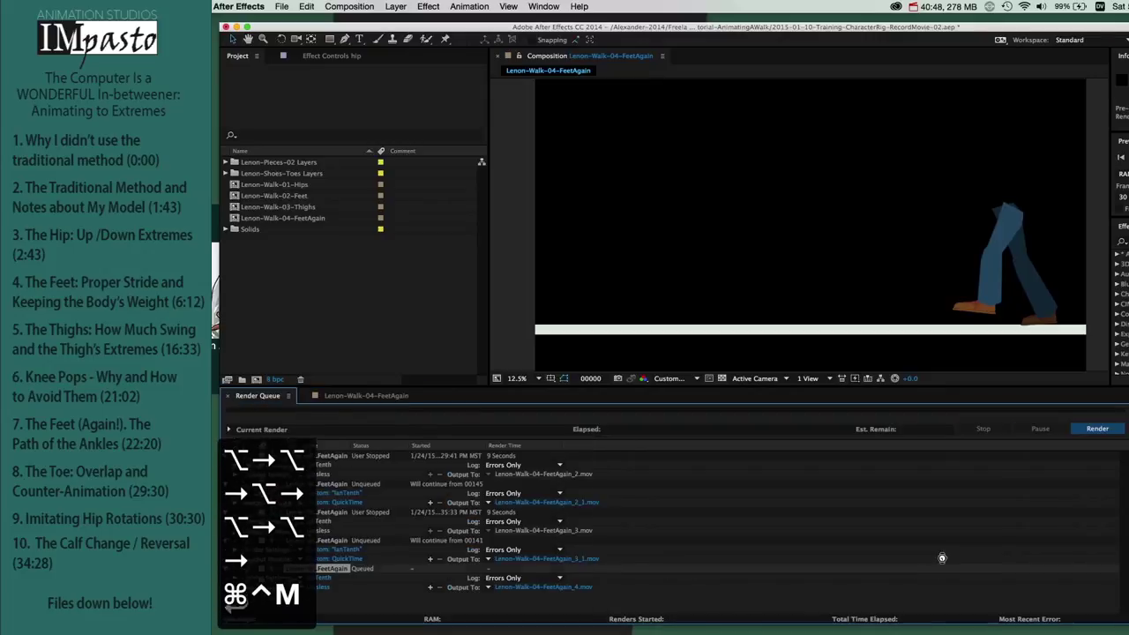
pyautogui.press('Return')
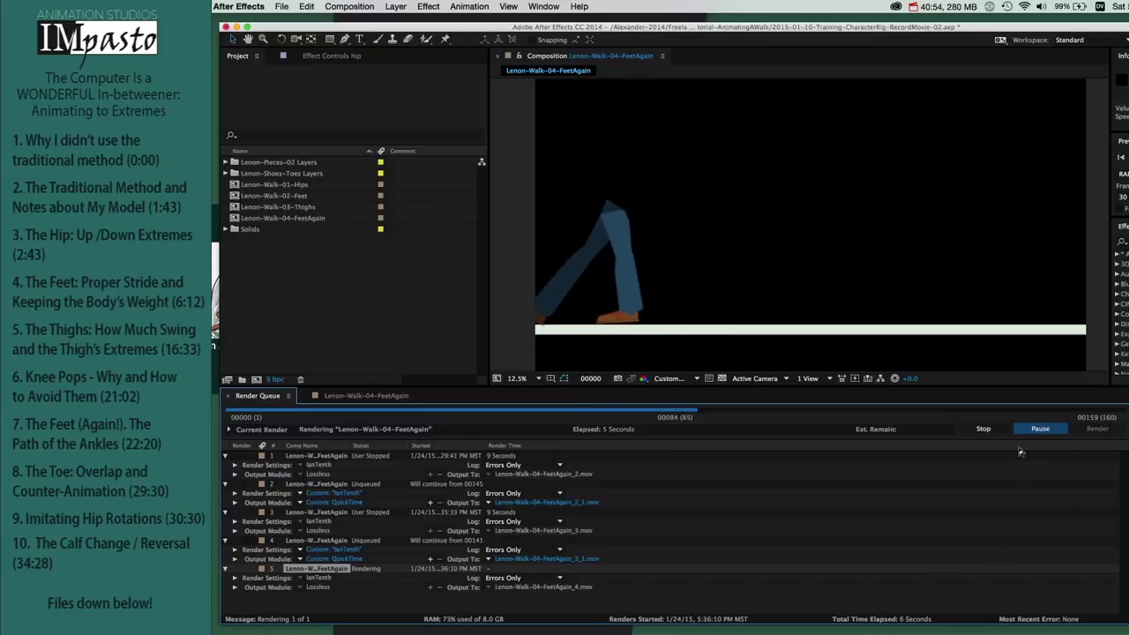
pyautogui.click(985, 429)
pyautogui.click(362, 395)
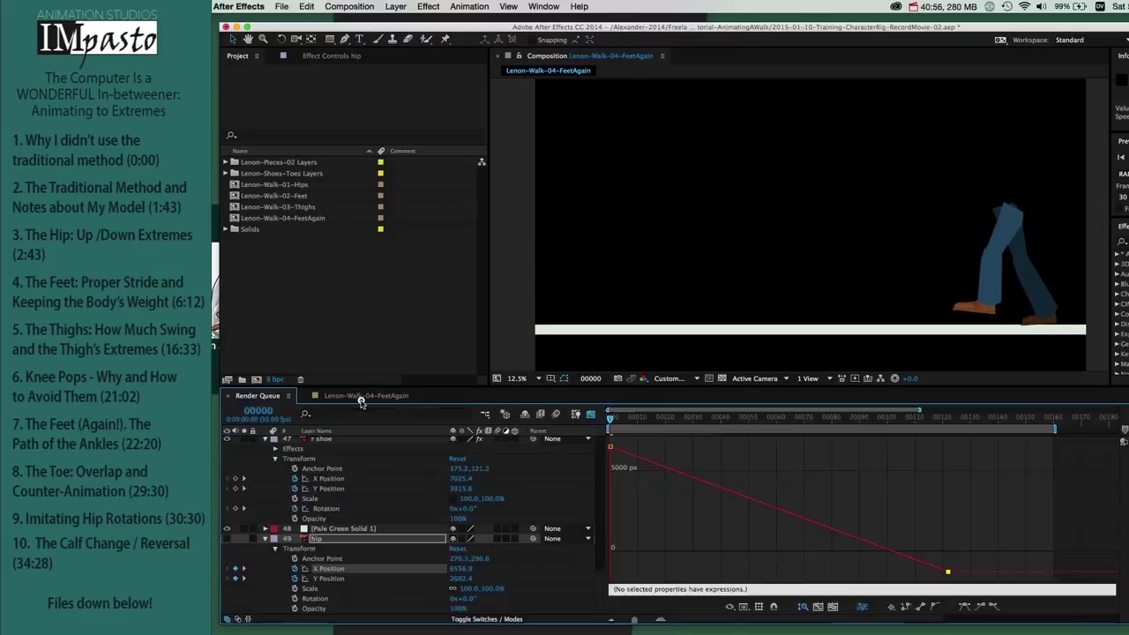
# Step: Restore the last key, raise the hip's starting X Position to 6813.7, and render again
pyautogui.hotkey('alt', 'Left')
pyautogui.hotkey('alt', 'Left')
pyautogui.hotkey('alt', 'Left')
pyautogui.hotkey('alt', 'Left')
pyautogui.hotkey('alt', 'Left')
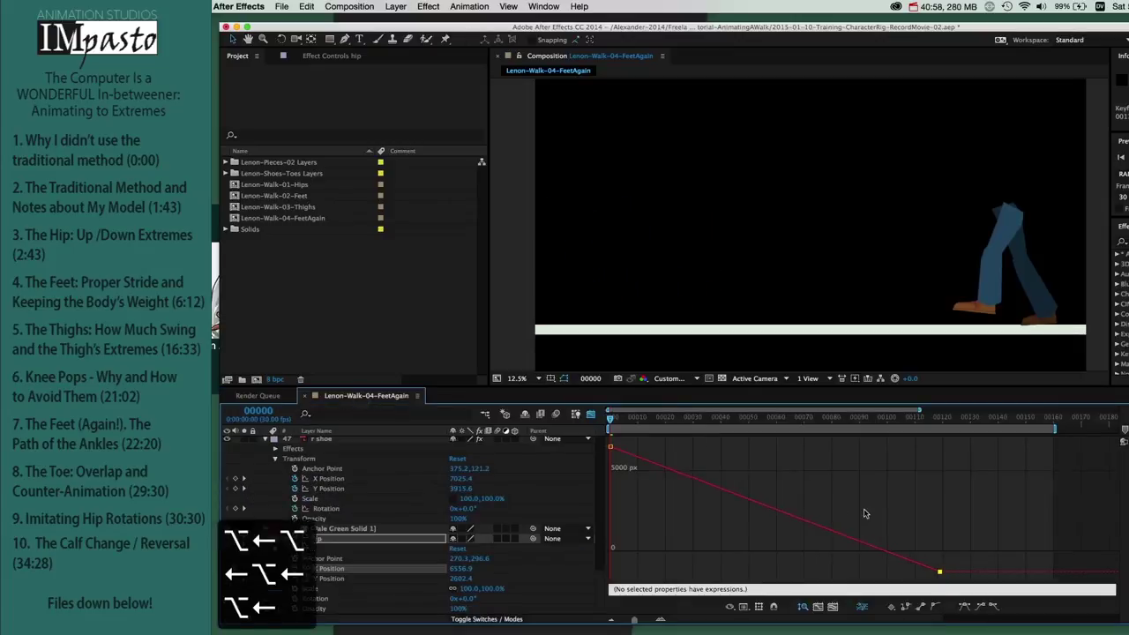
pyautogui.moveTo(610, 446); pyautogui.dragTo(611, 448)
pyautogui.press('super+ctrl+m')
pyautogui.press('Return')
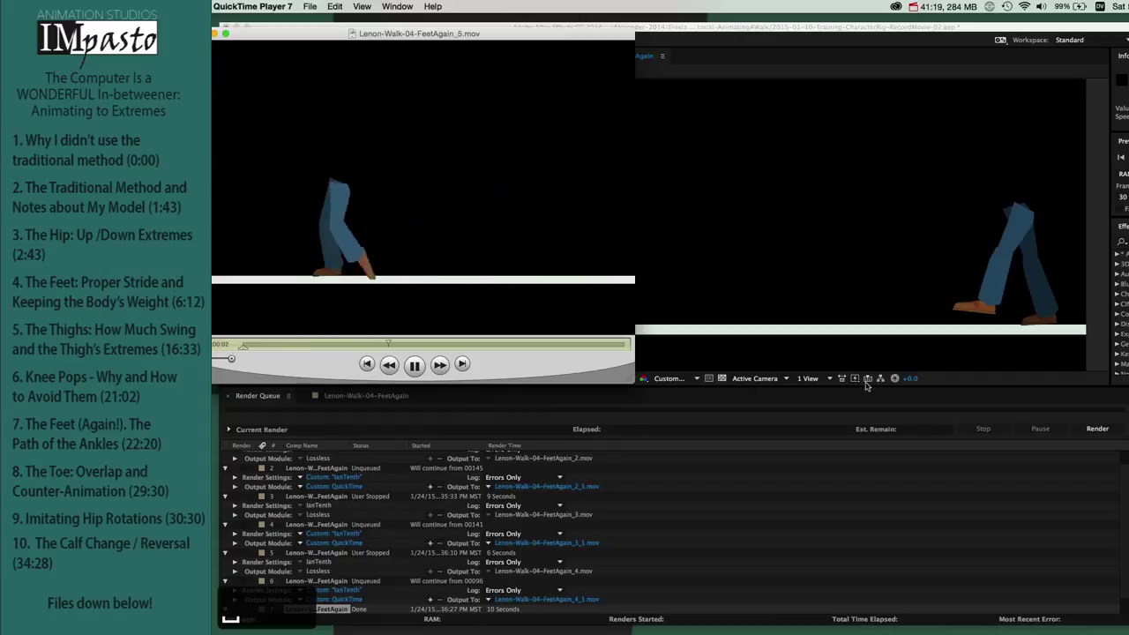
# Step: Spread the hip's X Position keys further apart: raise the first and lower the last to about -1480
pyautogui.press('super+w')
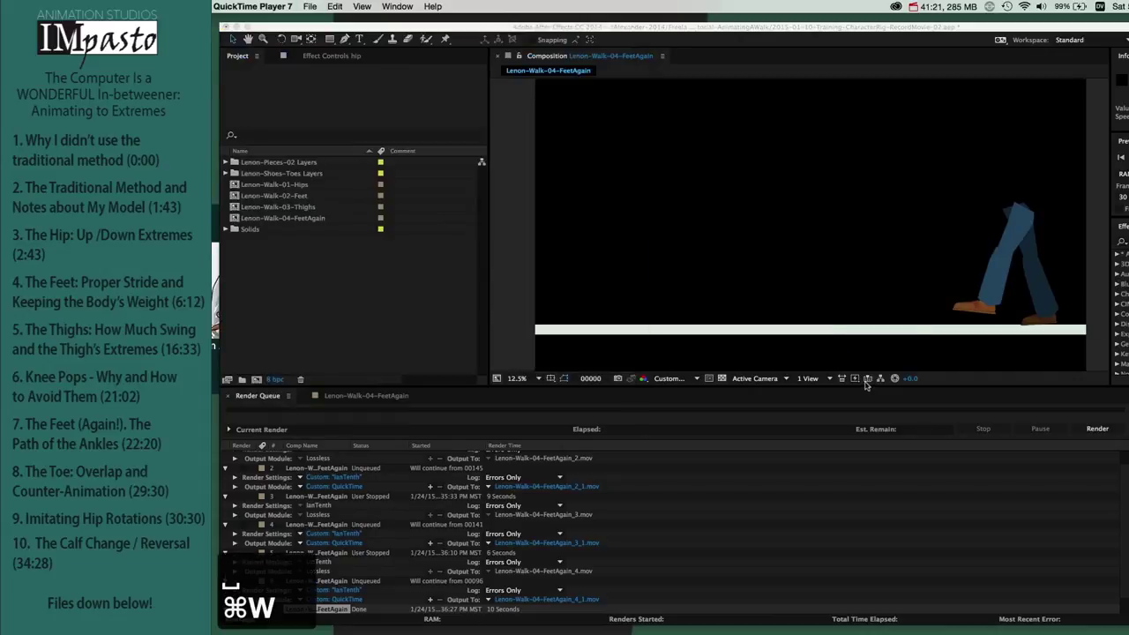
pyautogui.click(368, 396)
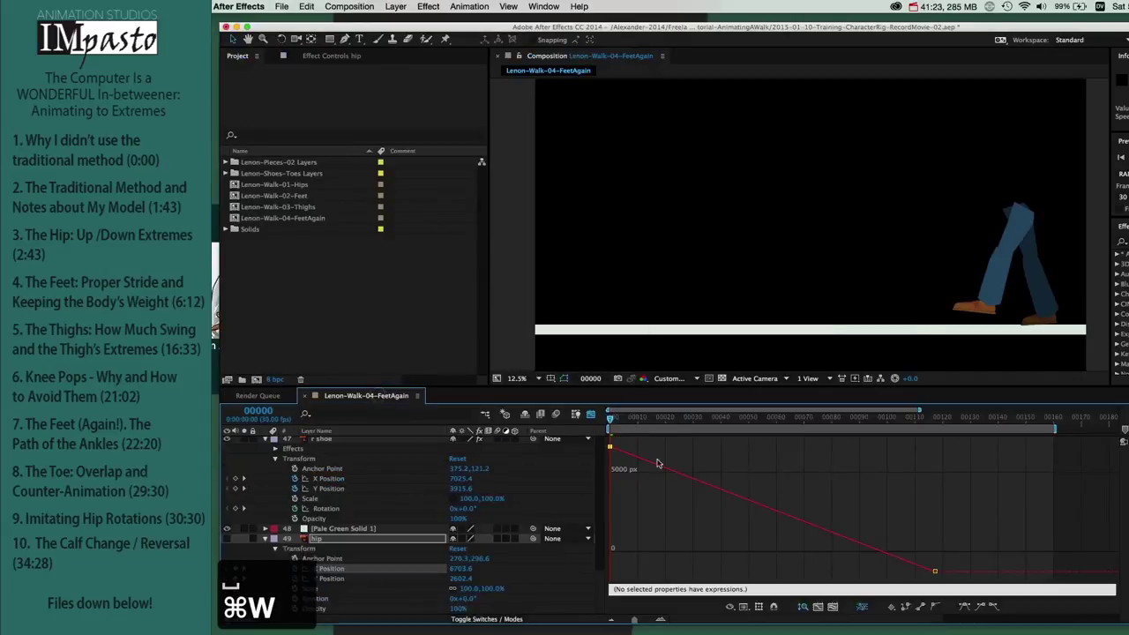
pyautogui.moveTo(611, 452); pyautogui.dragTo(610, 448)
pyautogui.moveTo(936, 572)
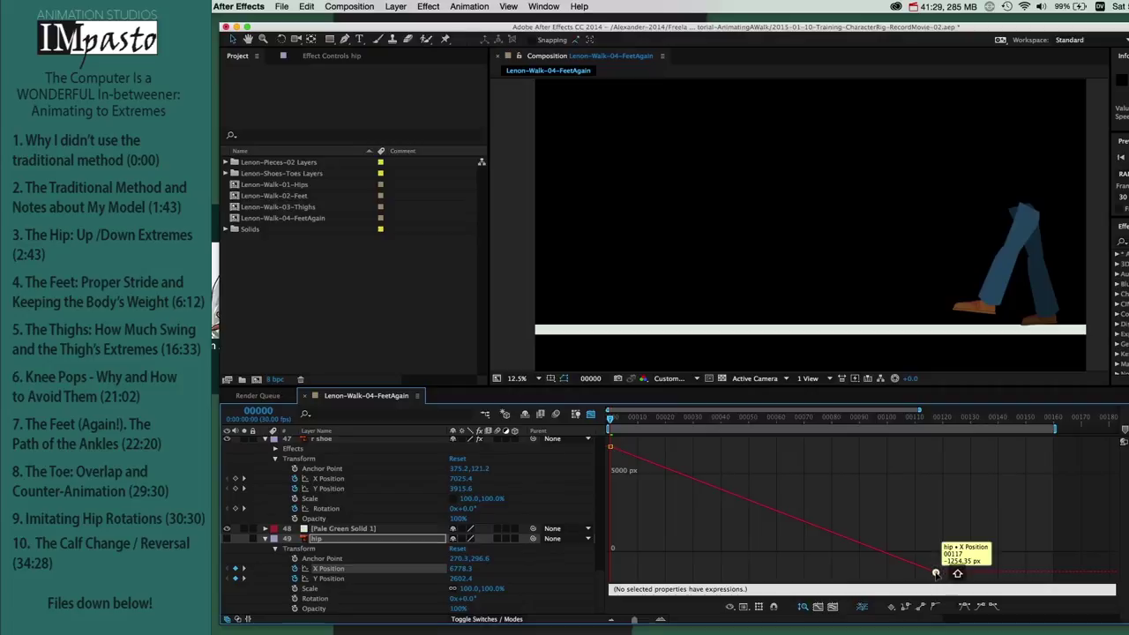
pyautogui.moveTo(936, 574); pyautogui.dragTo(934, 571)
# Step: Render the FeetAgain comp to Lenon-Walk-04-FeetAgain_7.mov and loop it in QuickTime Player 7
pyautogui.press('ctrl+super+m')
pyautogui.press('Return')
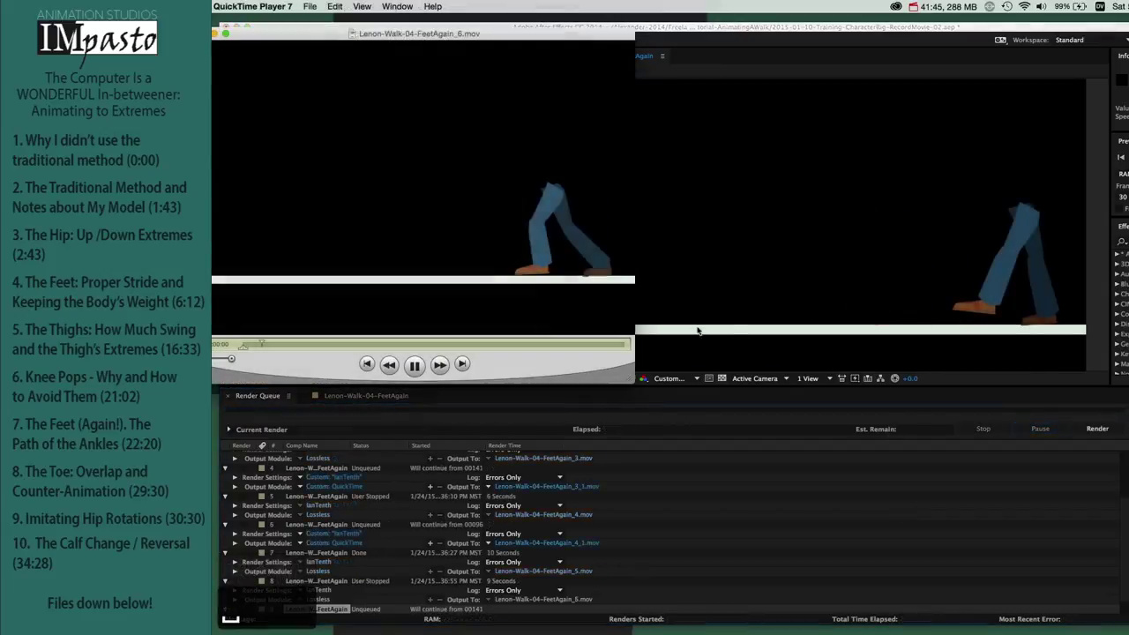
pyautogui.press('super+l')
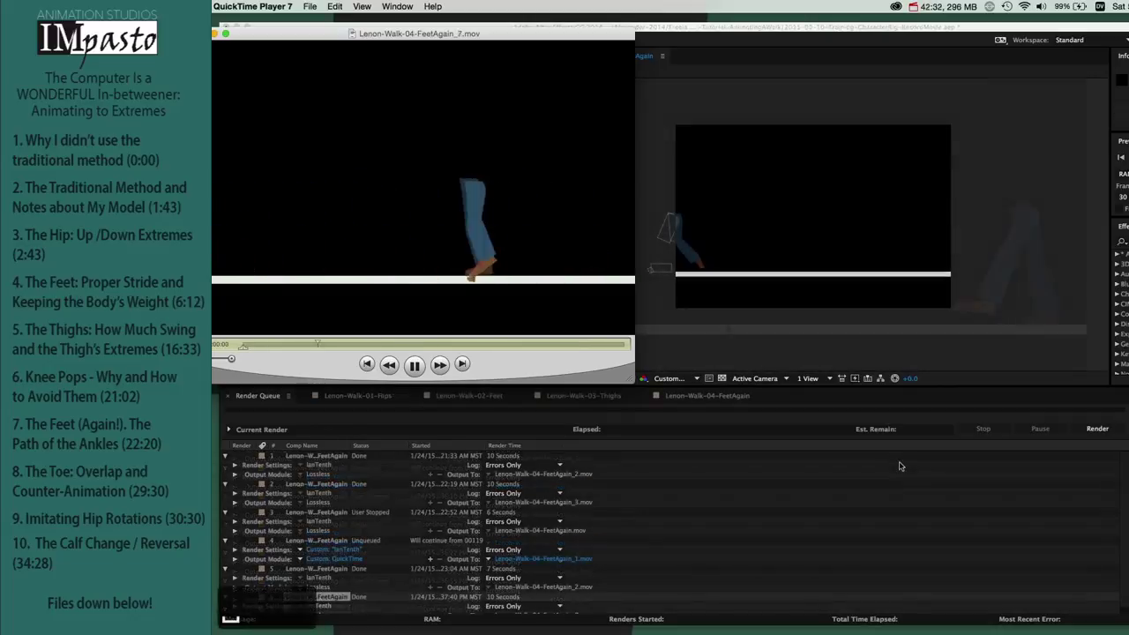
# Step: Turn on looping so Lenon-Walk-04-FeetAgain_7.mov repeats the legs' stride across the frame
pyautogui.press('super+l')
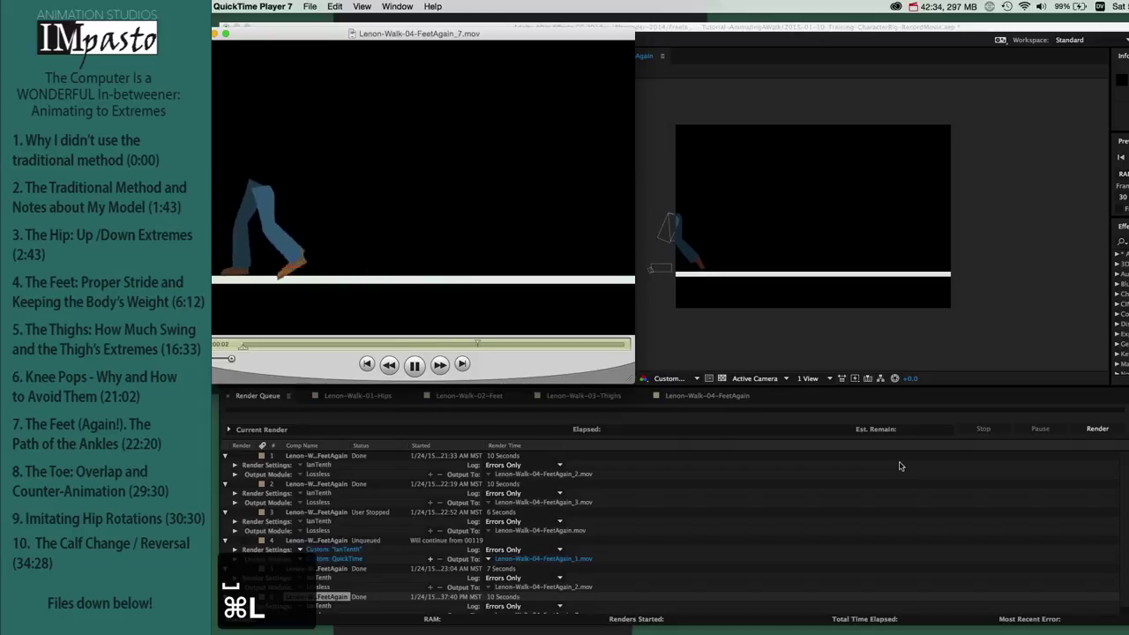